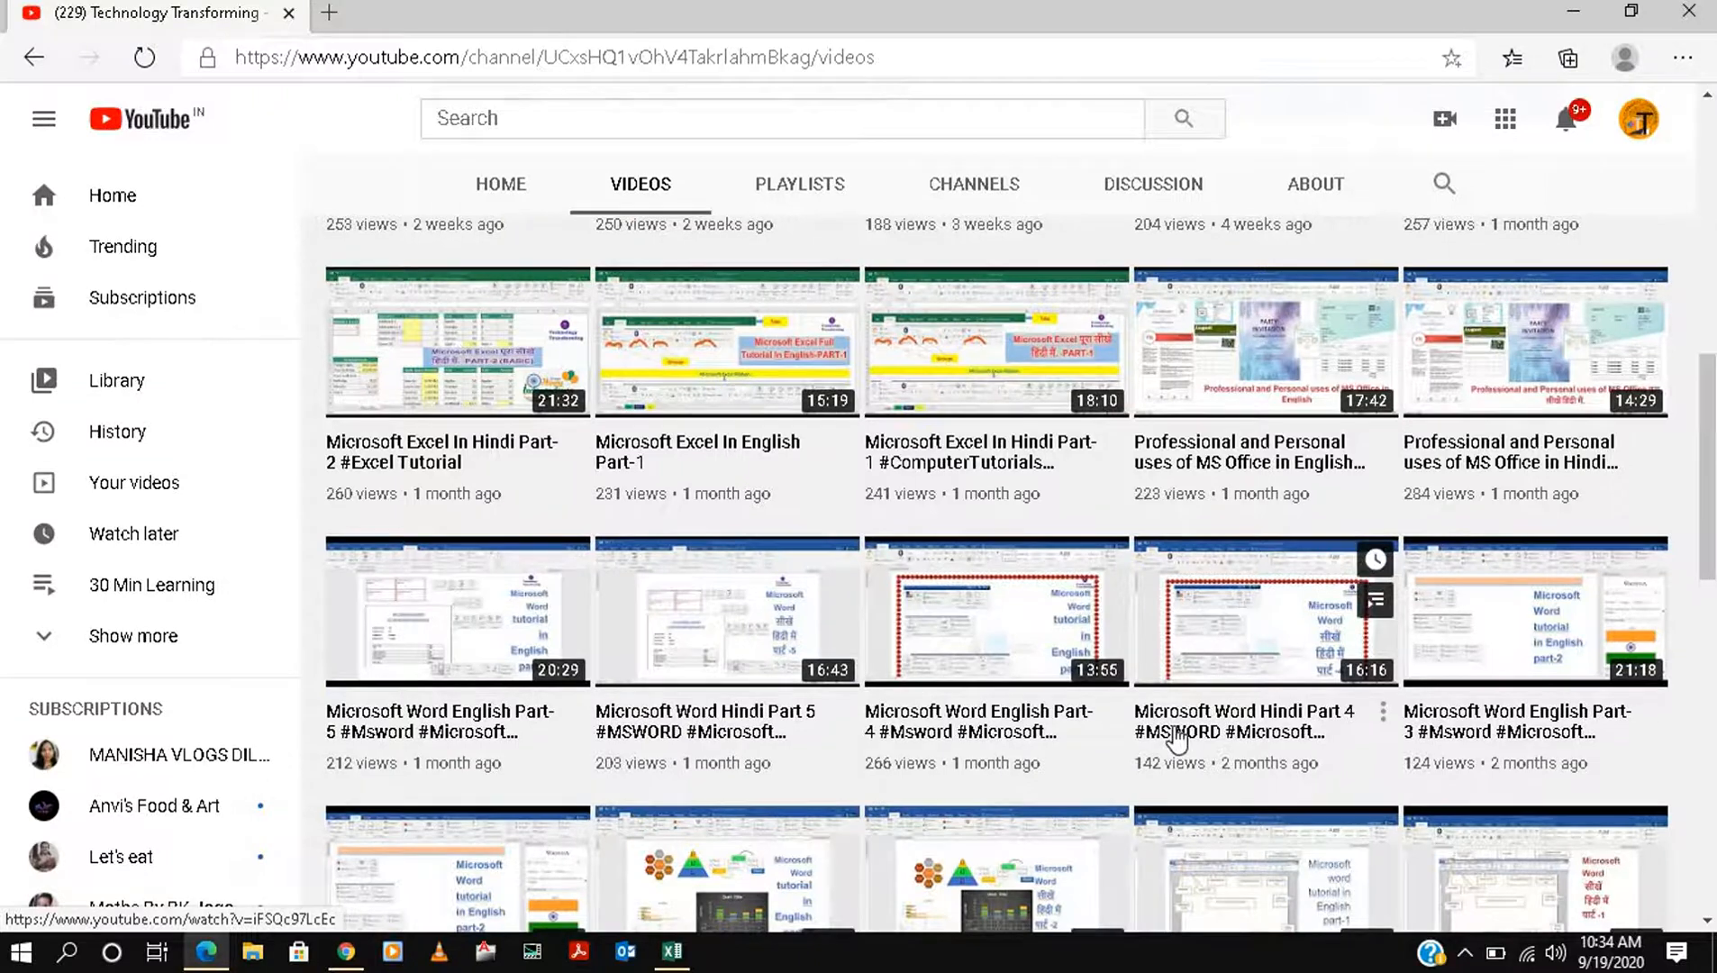
# - Look through the Technology Transforming channel's uploaded videos and created playlists
pyautogui.scroll(4, 1176, 739)
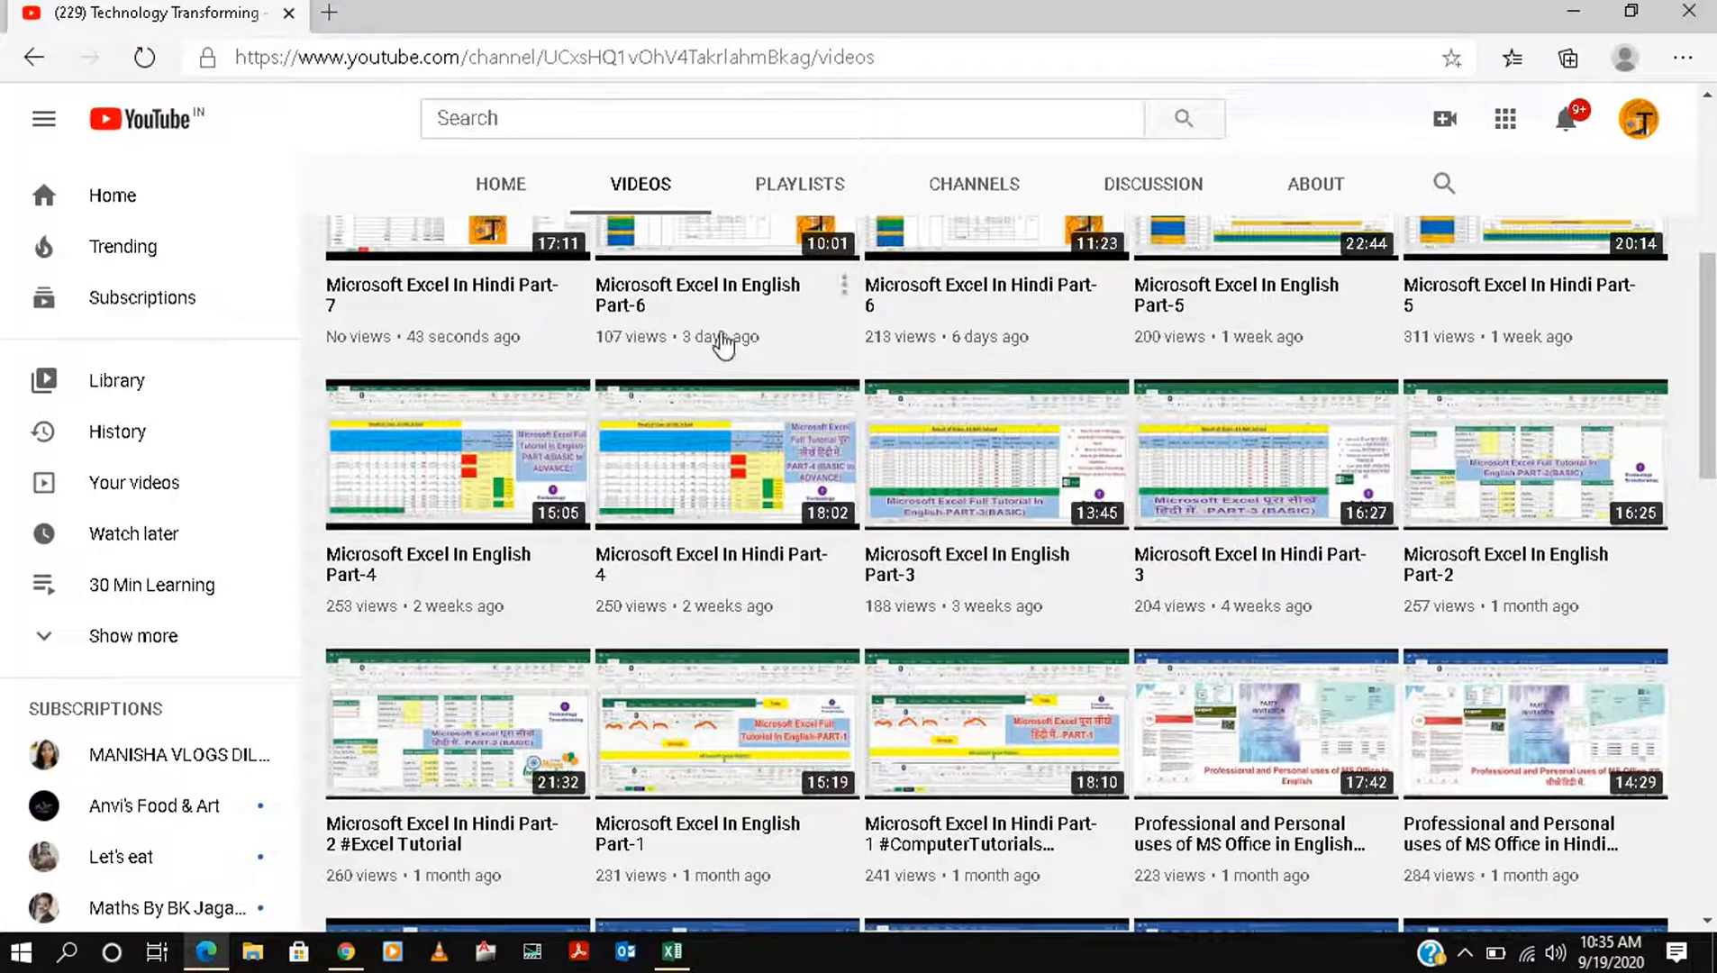
pyautogui.scroll(2, 547, 330)
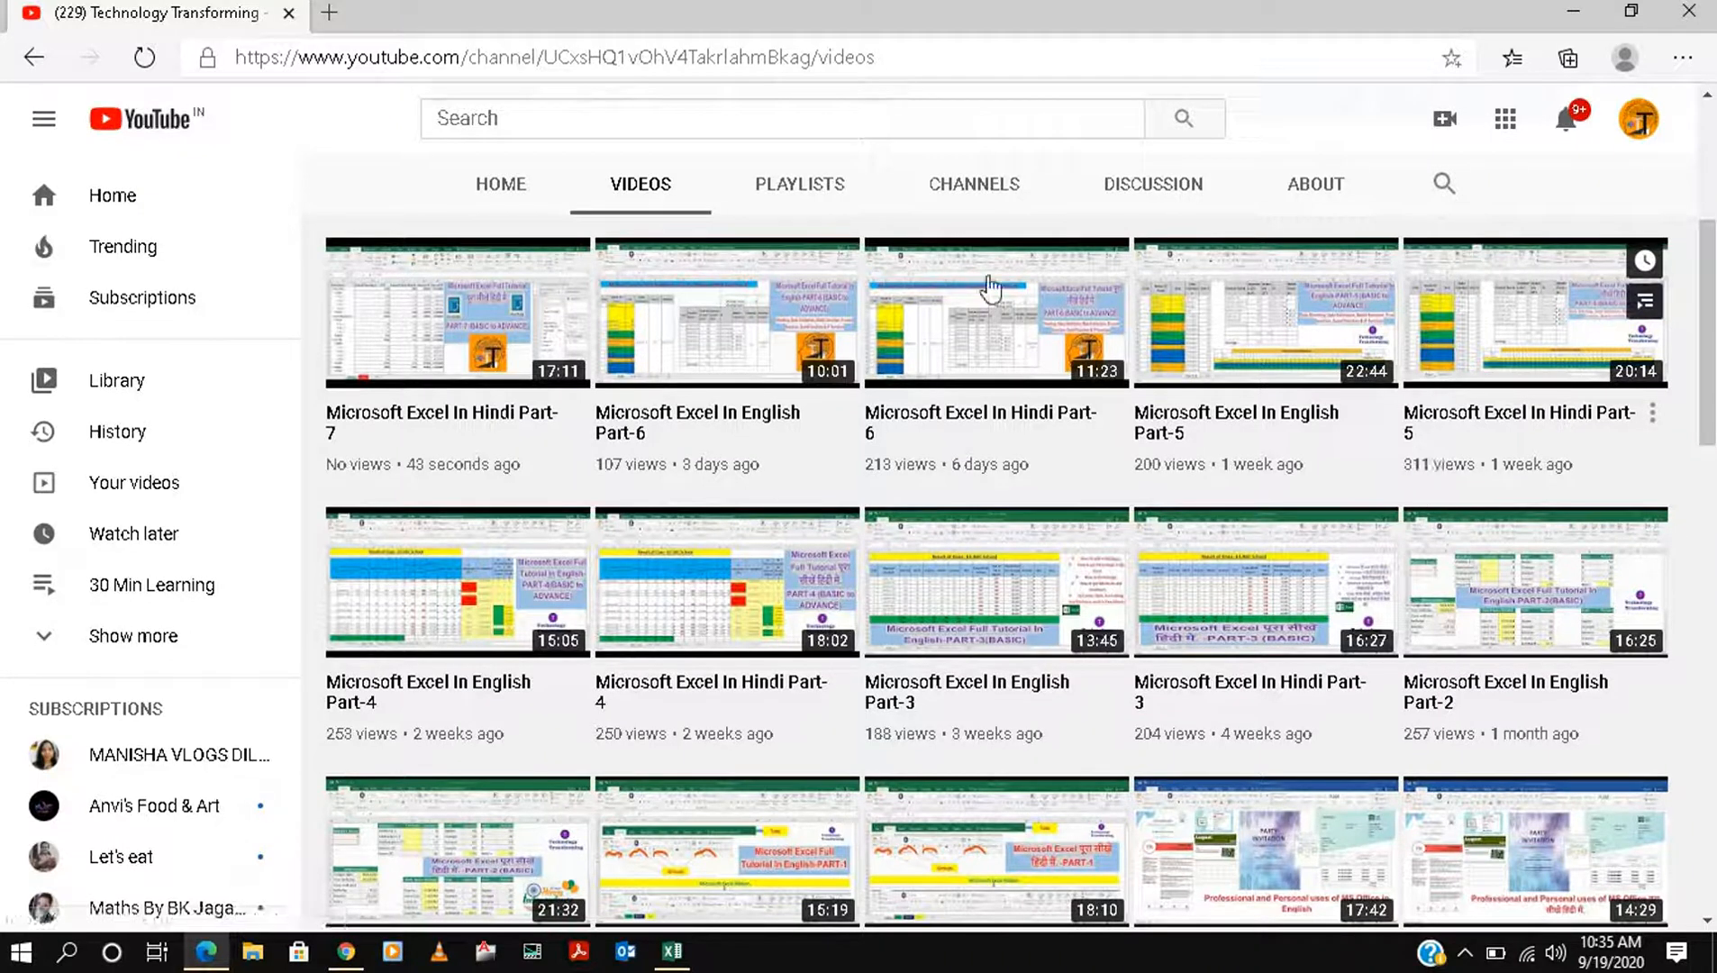
pyautogui.click(787, 205)
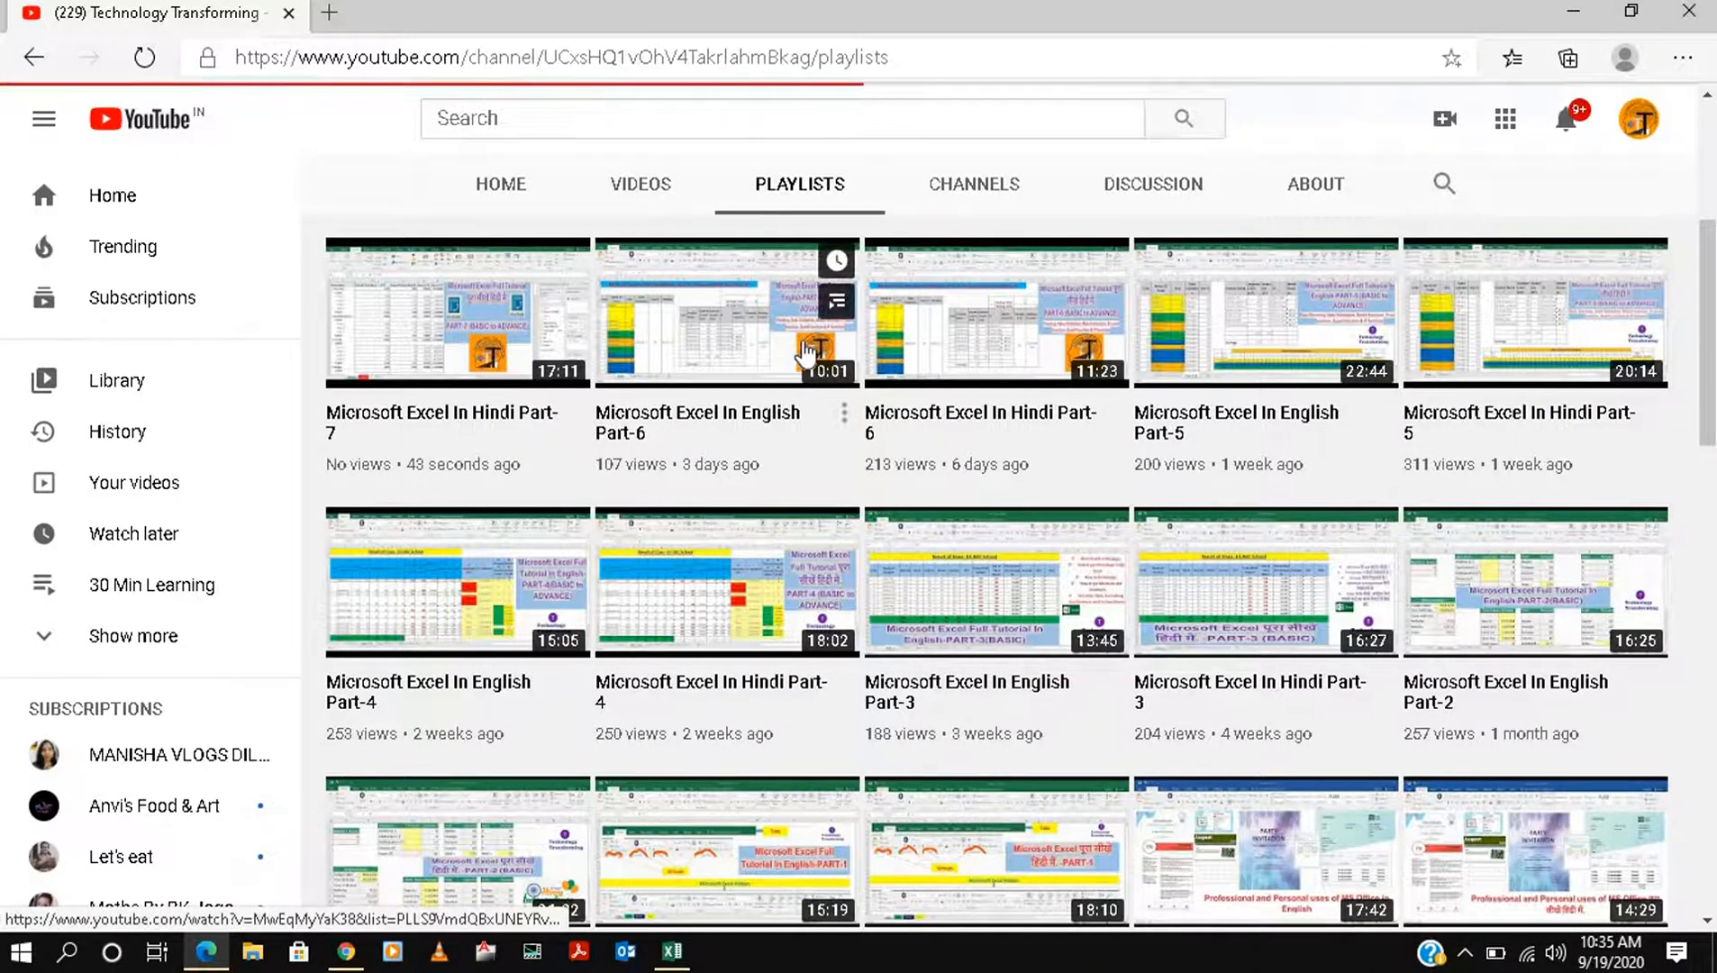
pyautogui.scroll(-3, 1207, 687)
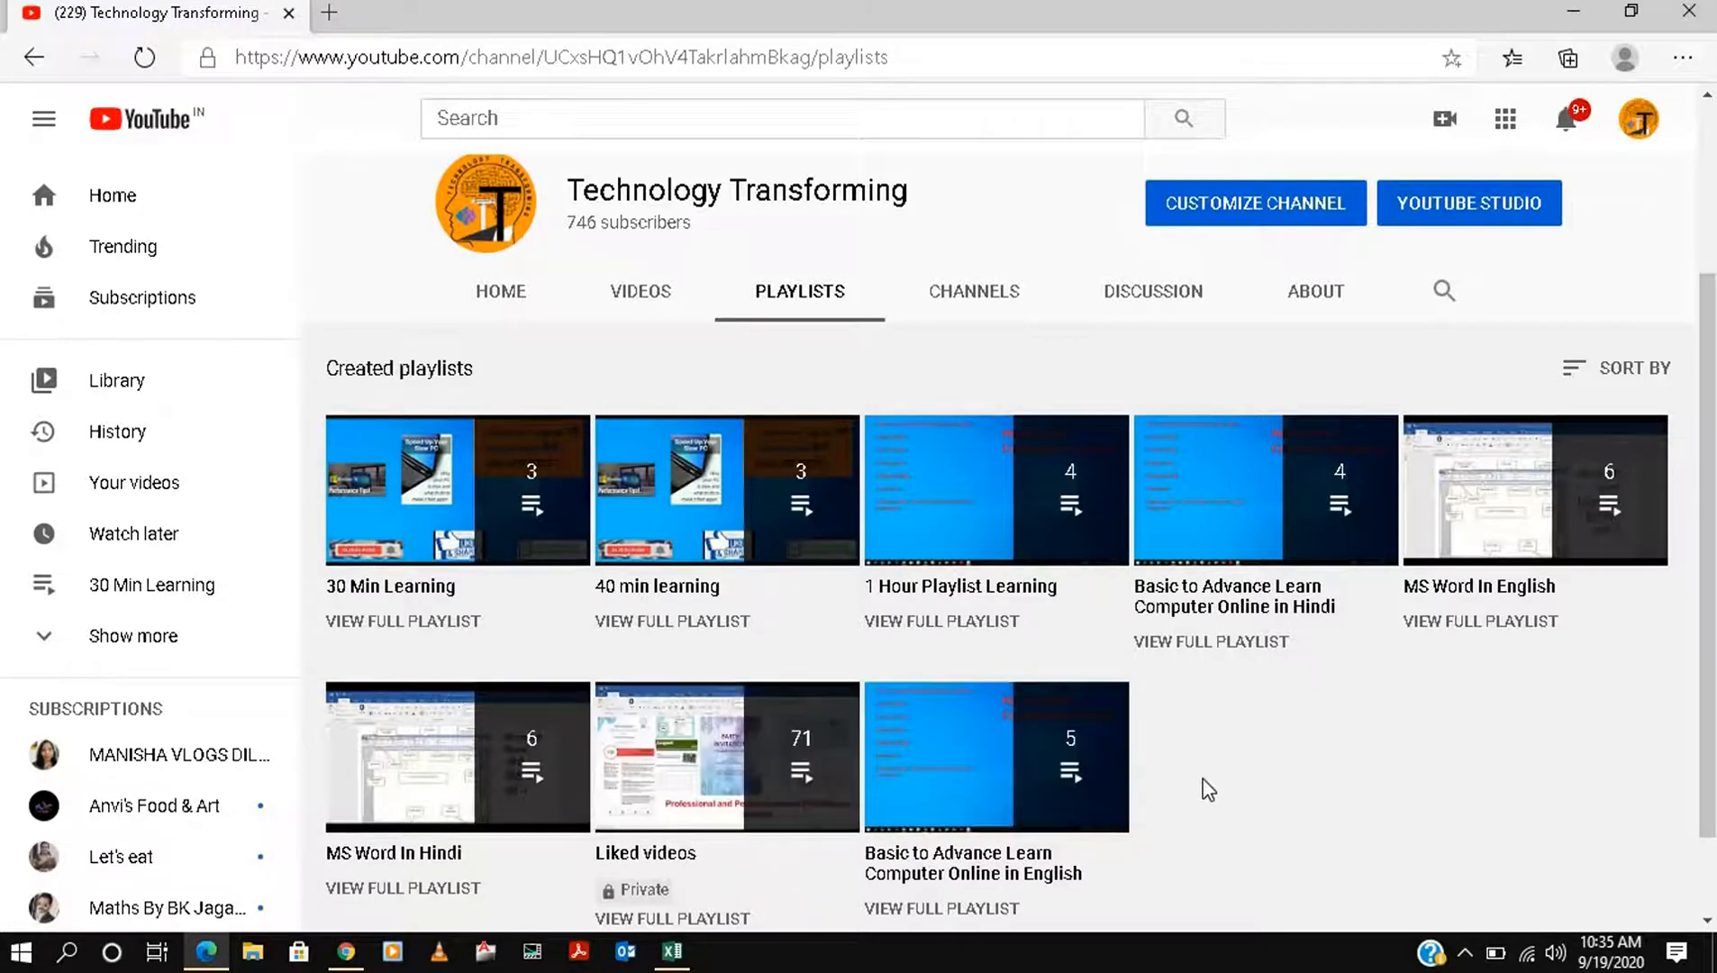
pyautogui.scroll(3, 1204, 780)
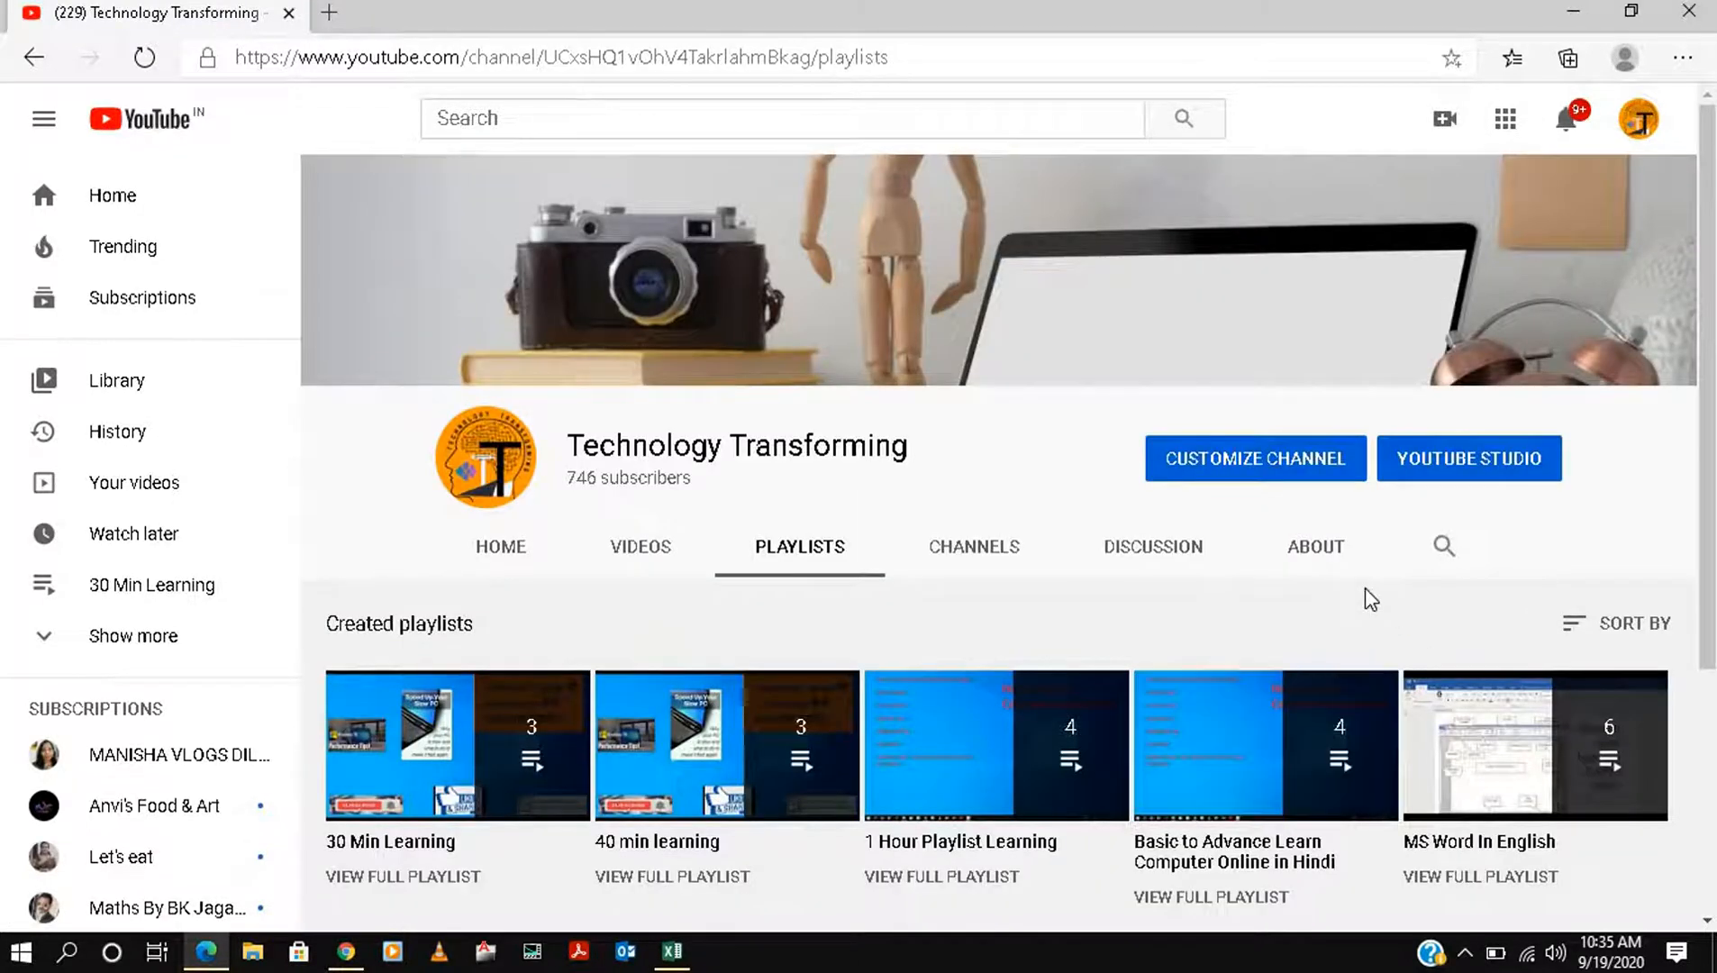
# - Switch from the browser to the MIS Data english.xlsx workbook in Excel and select cell J12
pyautogui.click(1573, 11)
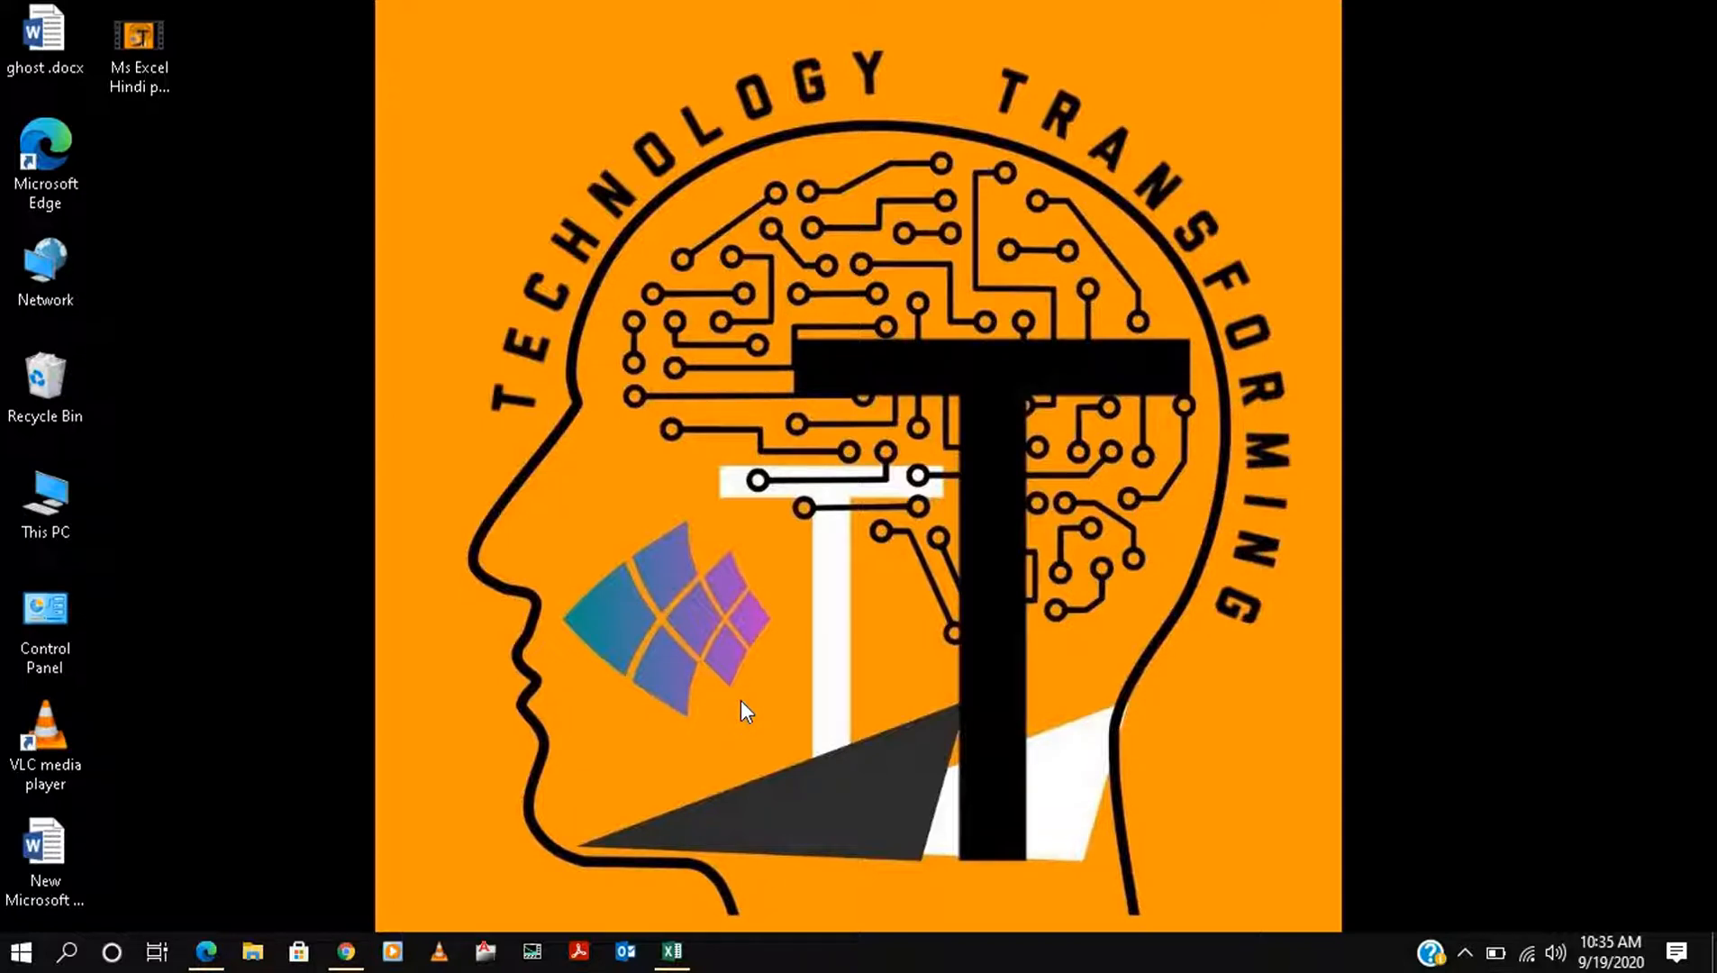
pyautogui.click(671, 954)
pyautogui.click(1262, 730)
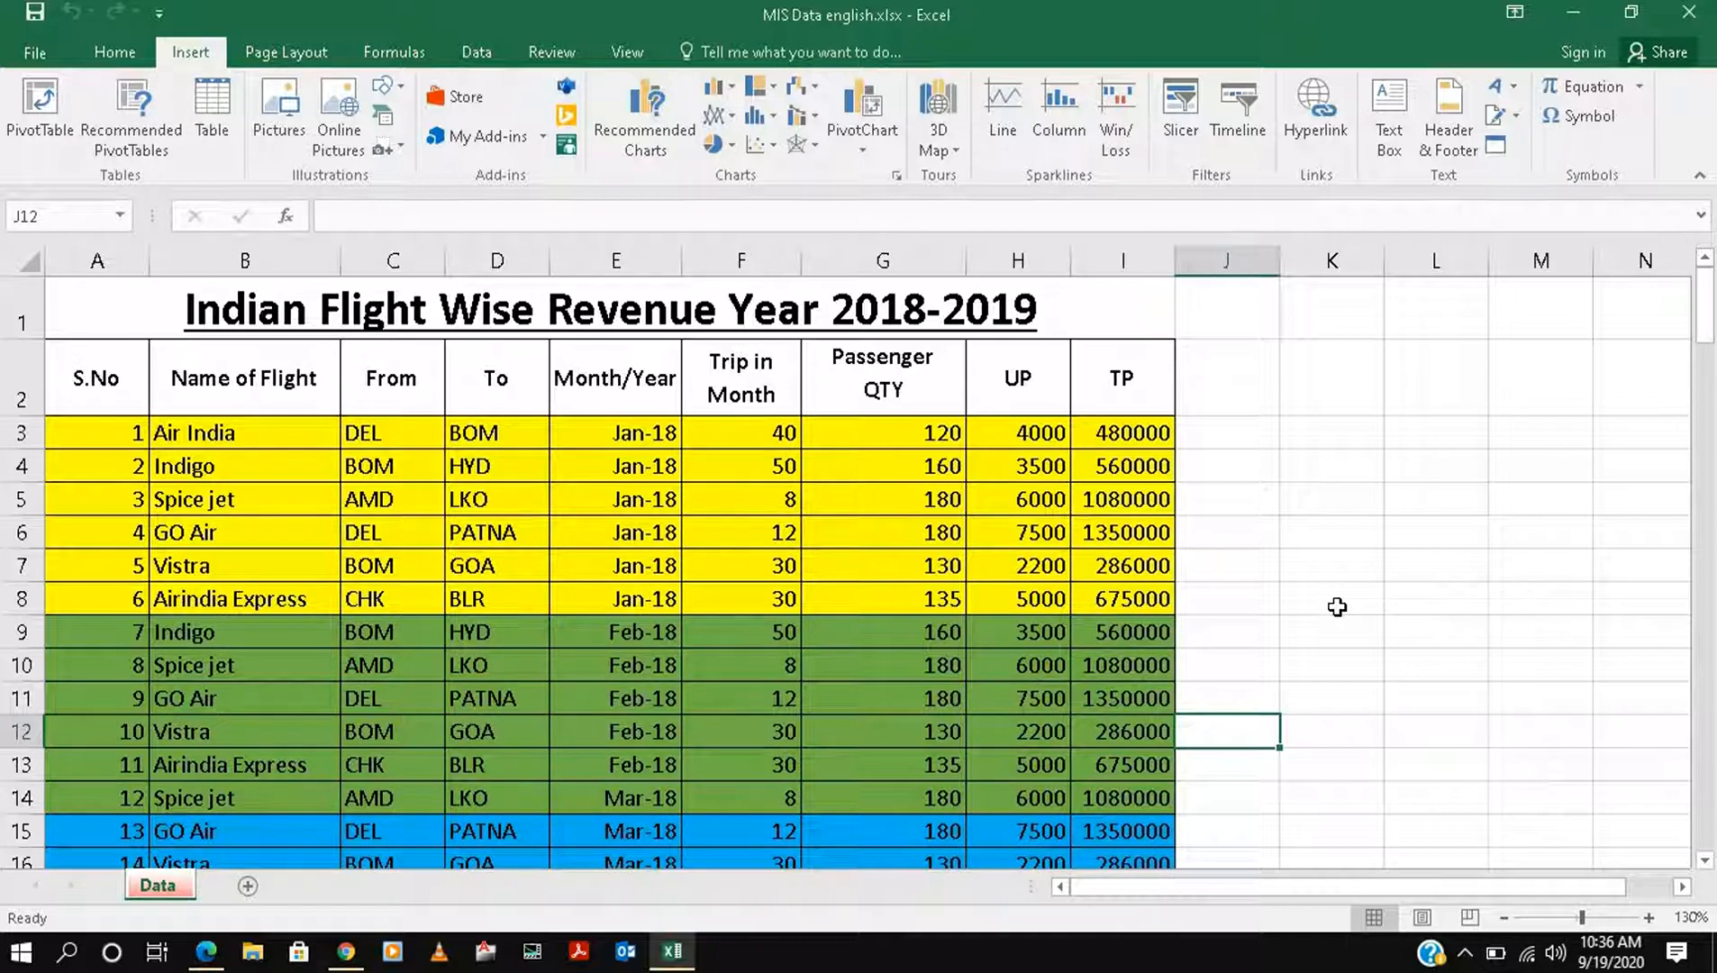
# - Examine the flight revenue records on the Data sheet from the headings to the last row
pyautogui.scroll(-4, 855, 548)
pyautogui.scroll(-18, 855, 548)
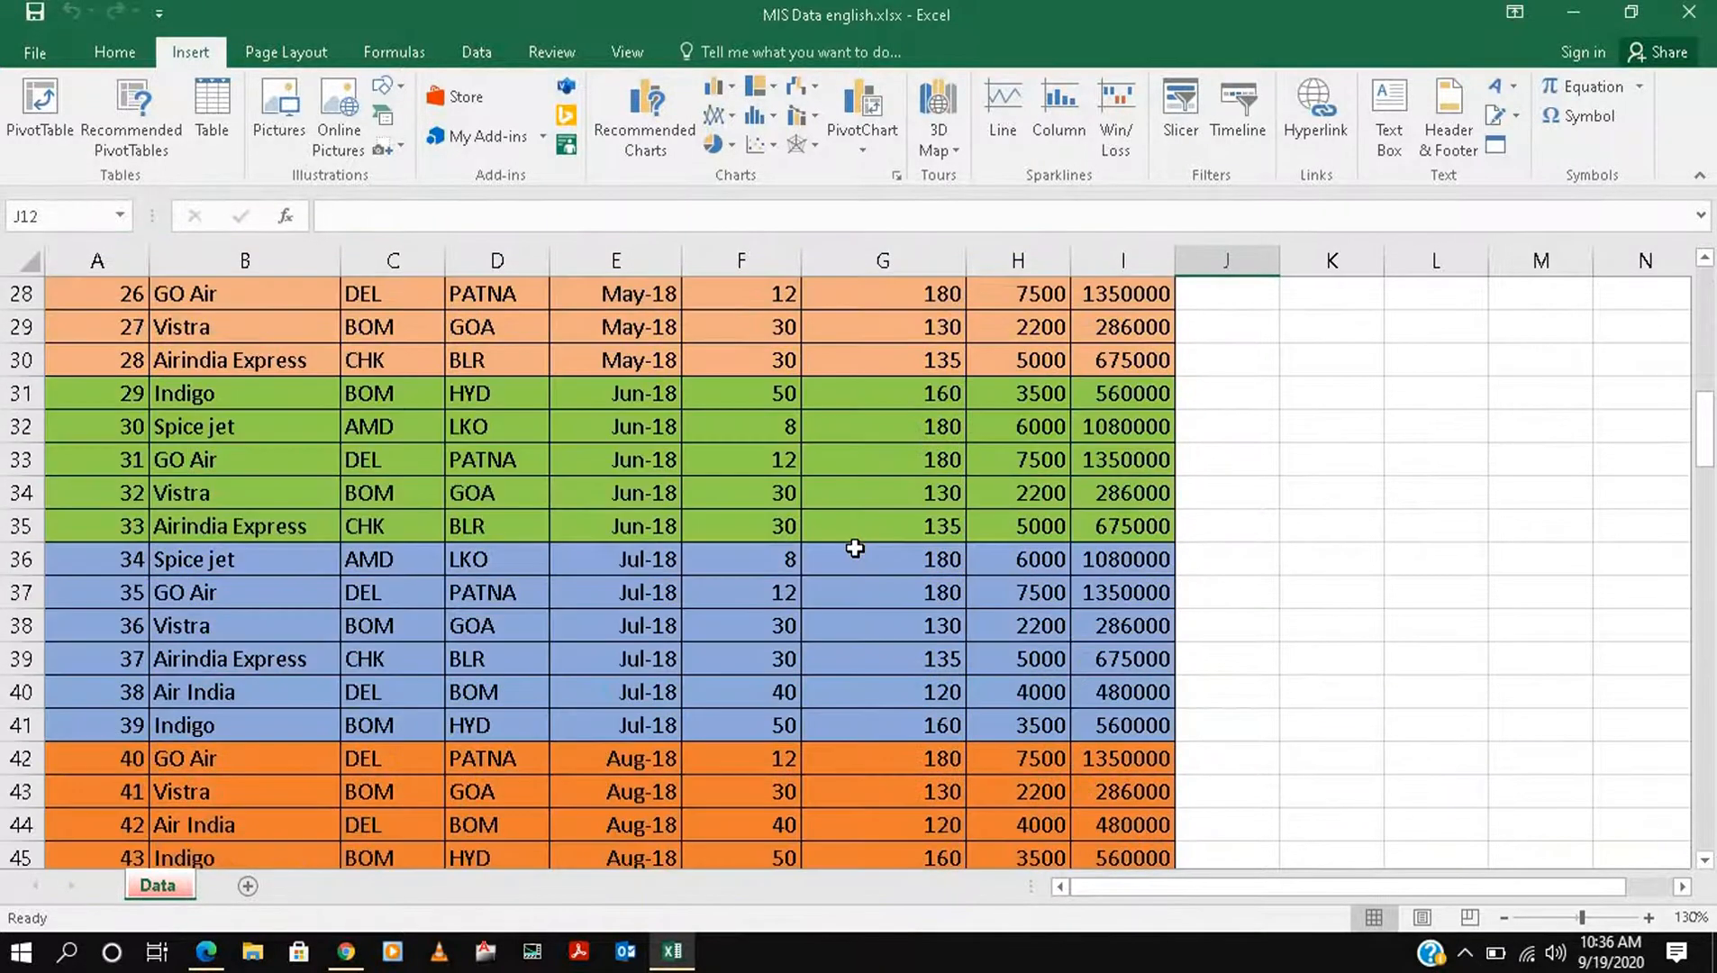
pyautogui.scroll(-9, 855, 550)
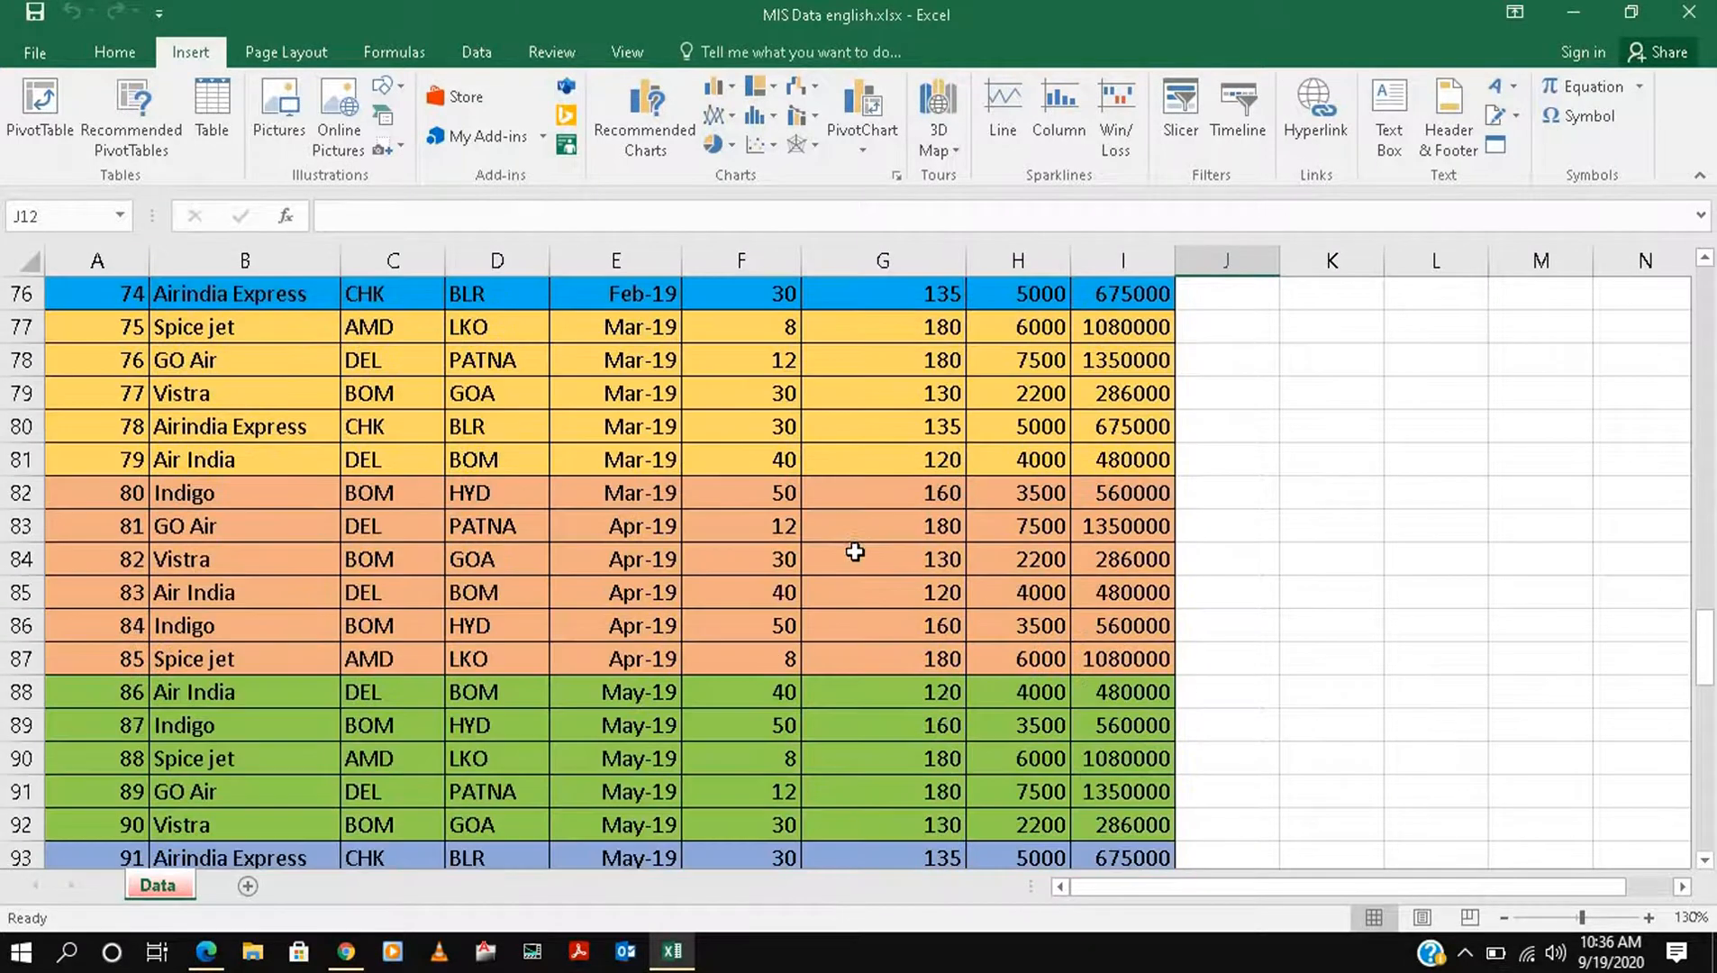
pyautogui.scroll(-8, 855, 551)
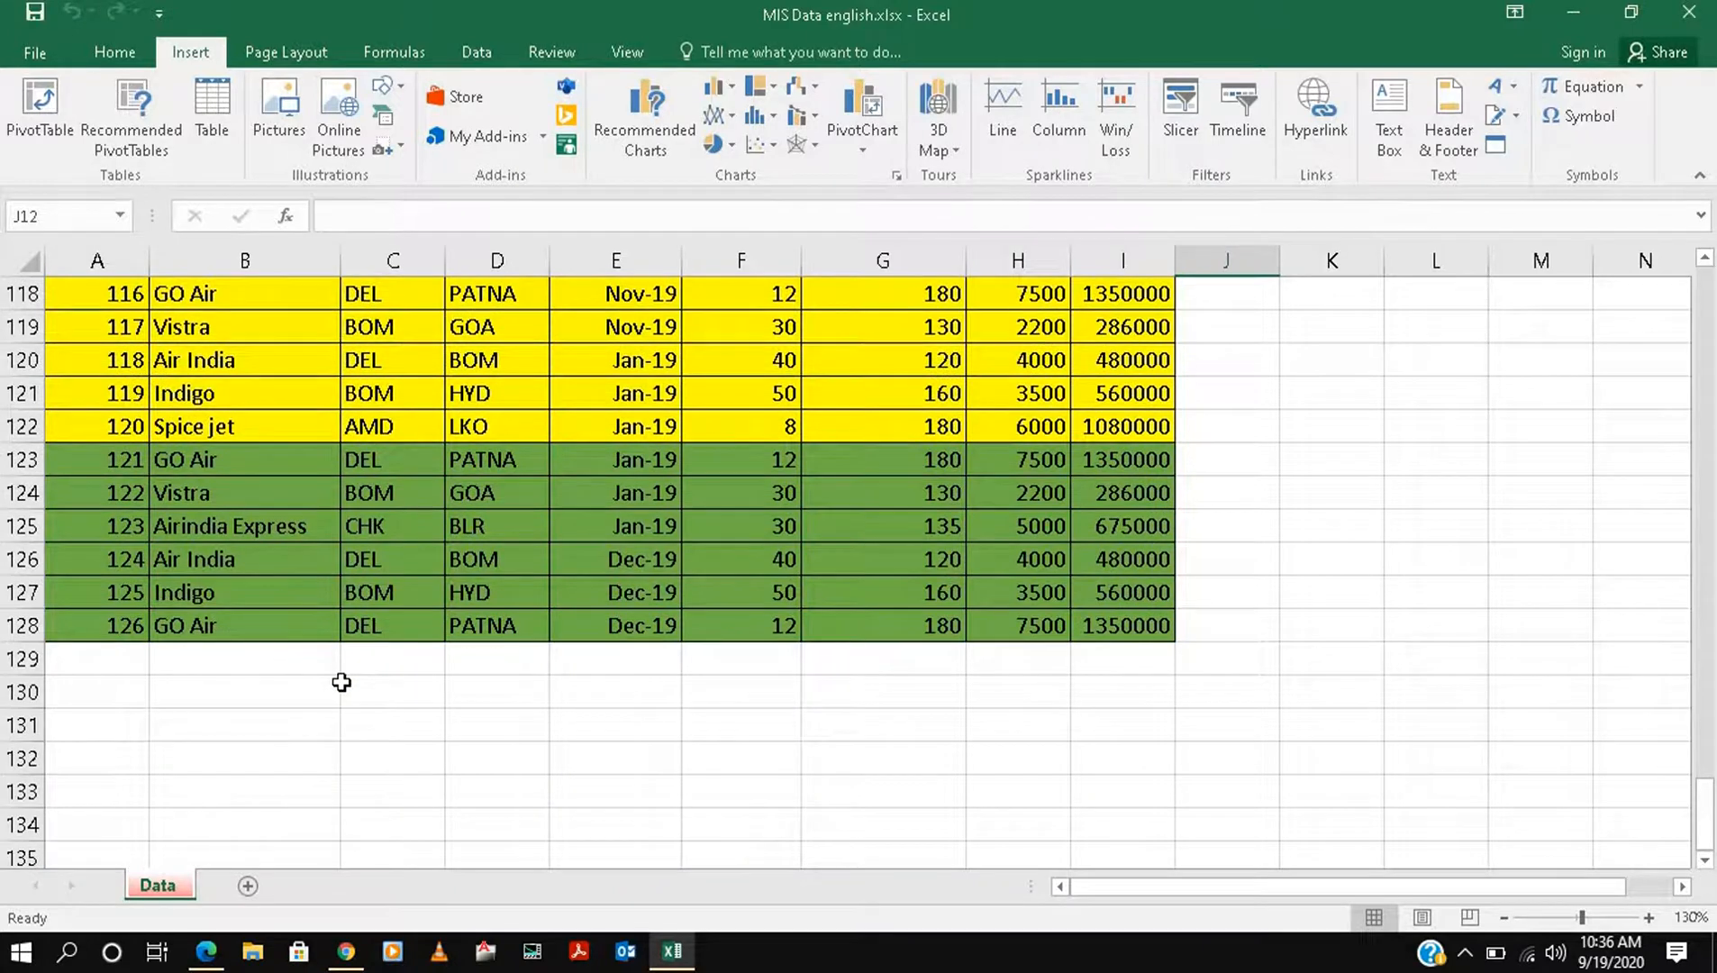
pyautogui.scroll(6, 286, 693)
pyautogui.scroll(20, 285, 693)
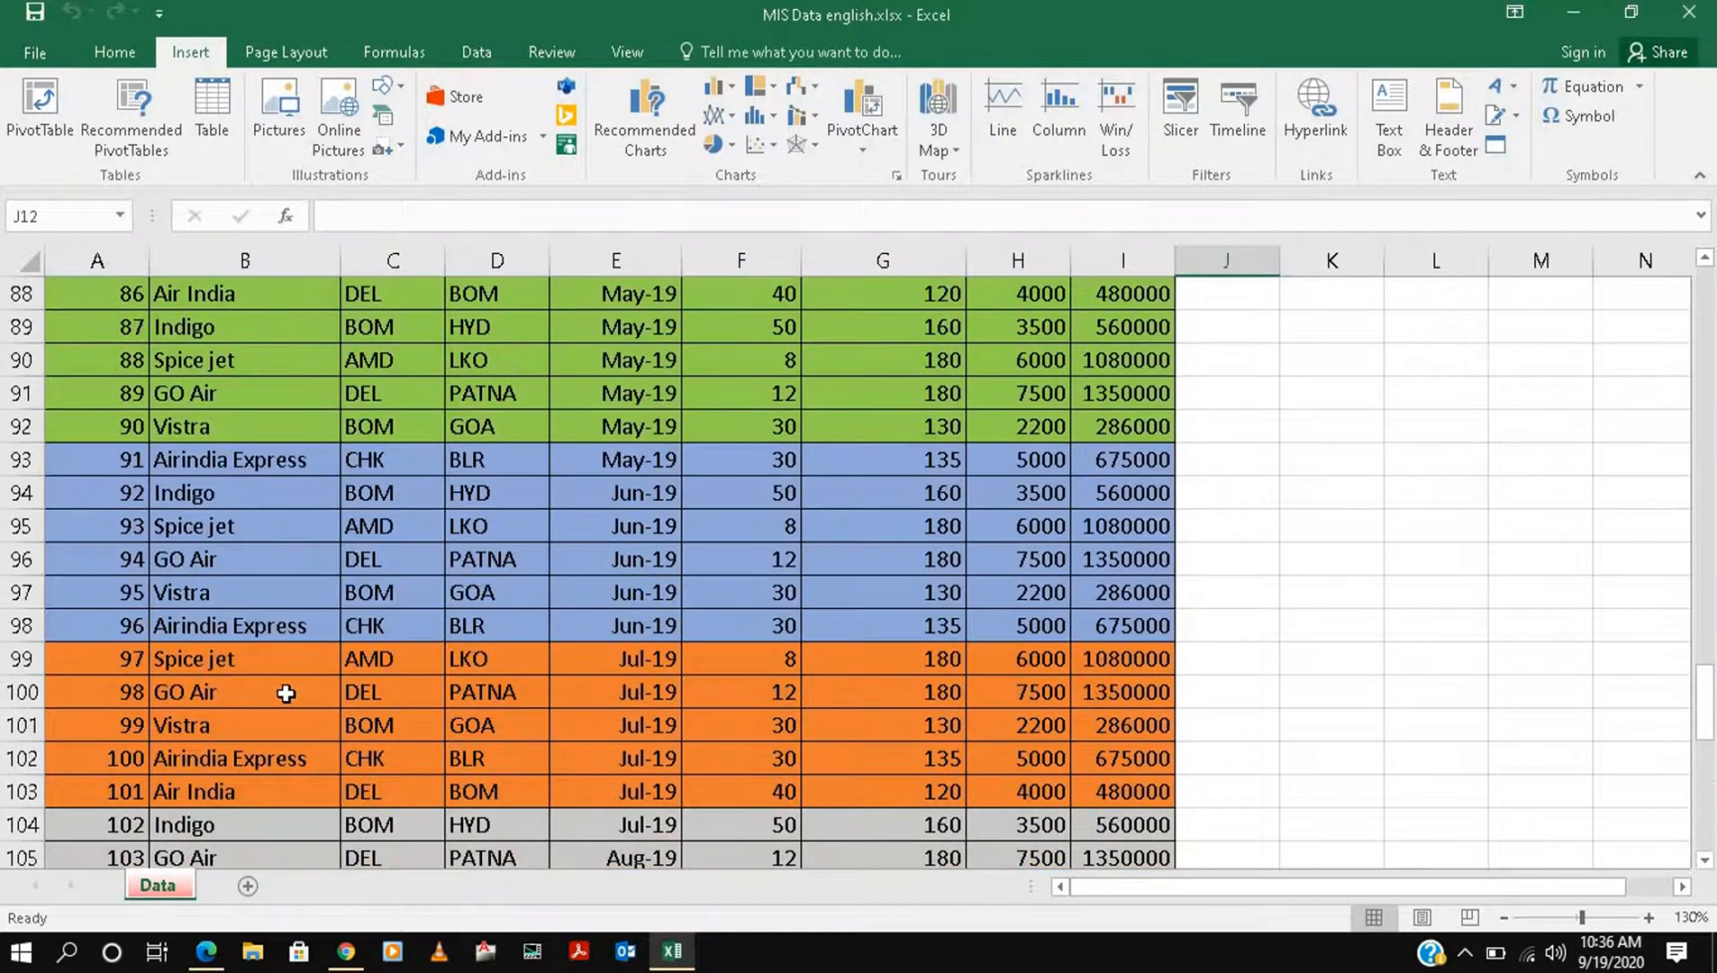
pyautogui.scroll(6, 286, 693)
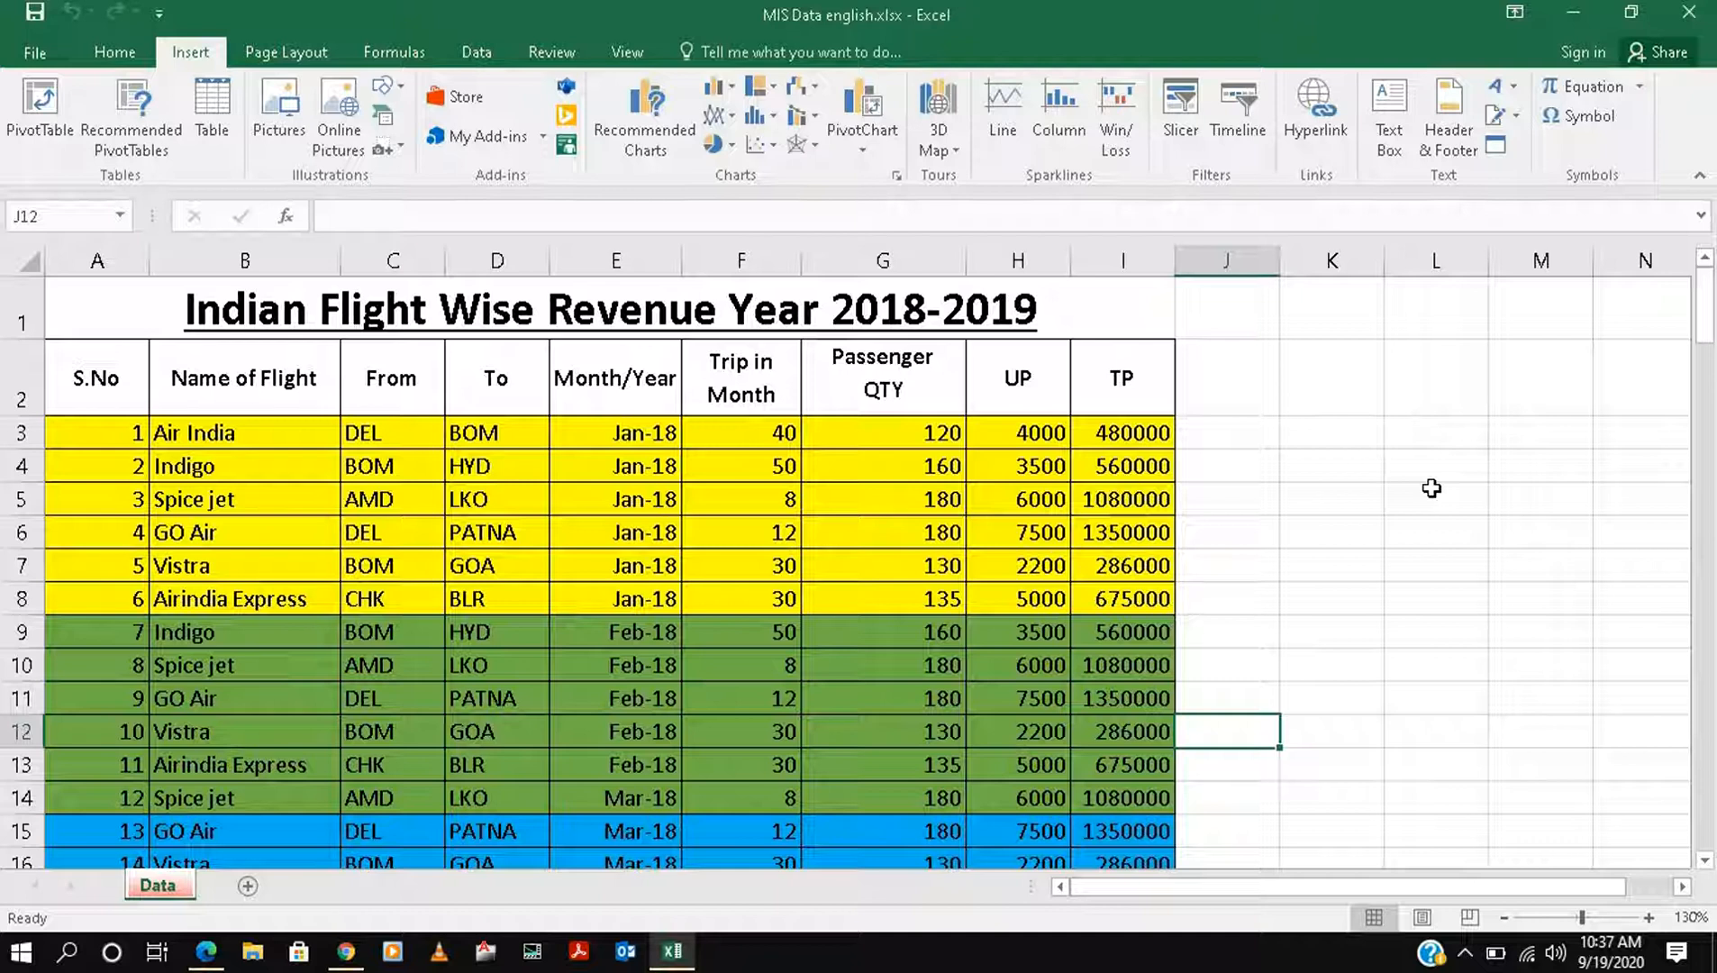
# - Create a PivotTable from range A2:I128 of the Data sheet on a new worksheet
pyautogui.scroll(-4, 1291, 559)
pyautogui.scroll(4, 1291, 559)
pyautogui.click(46, 115)
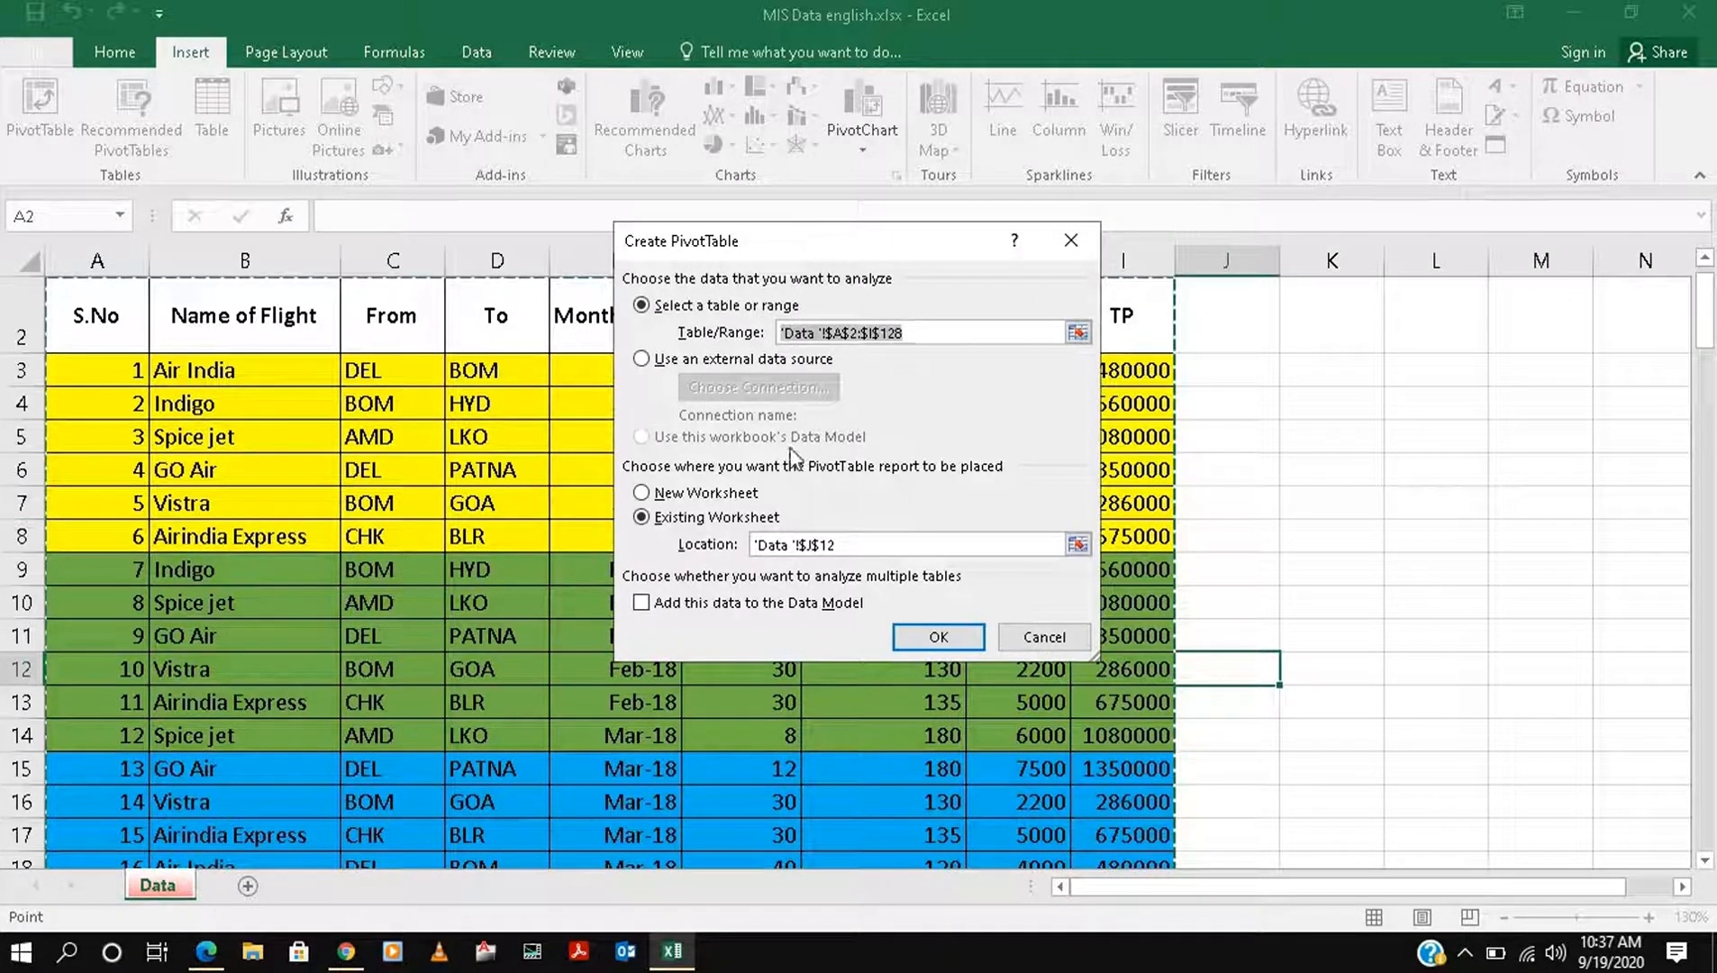
pyautogui.click(667, 495)
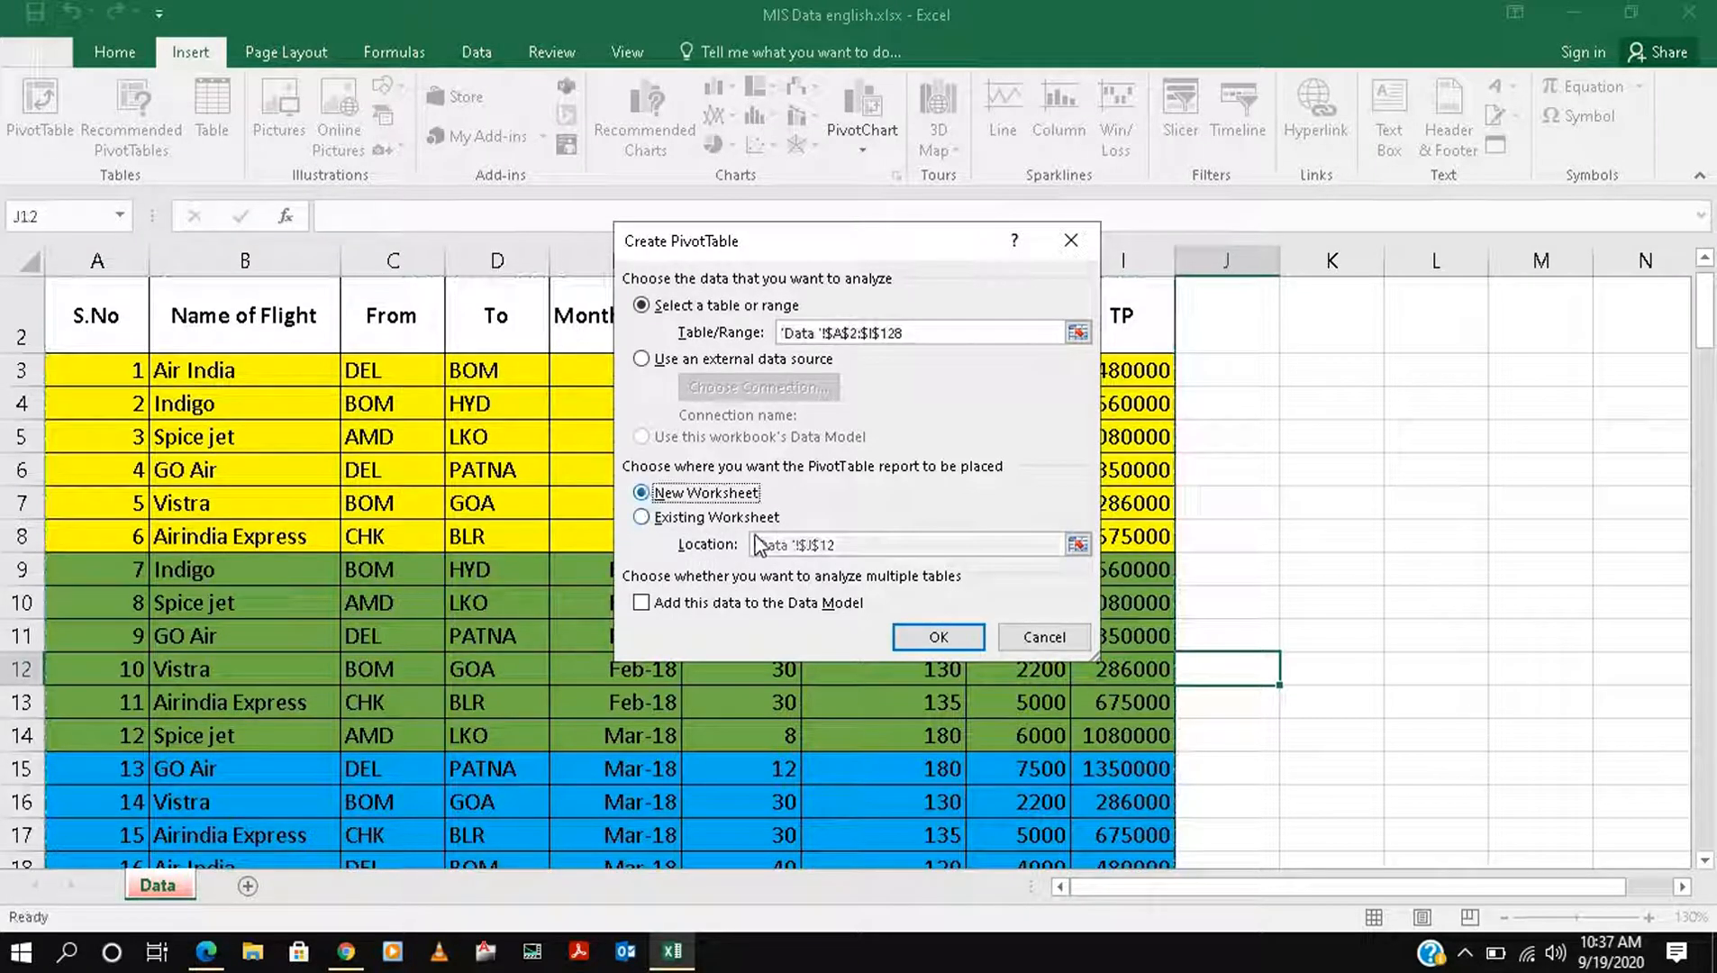
pyautogui.click(927, 641)
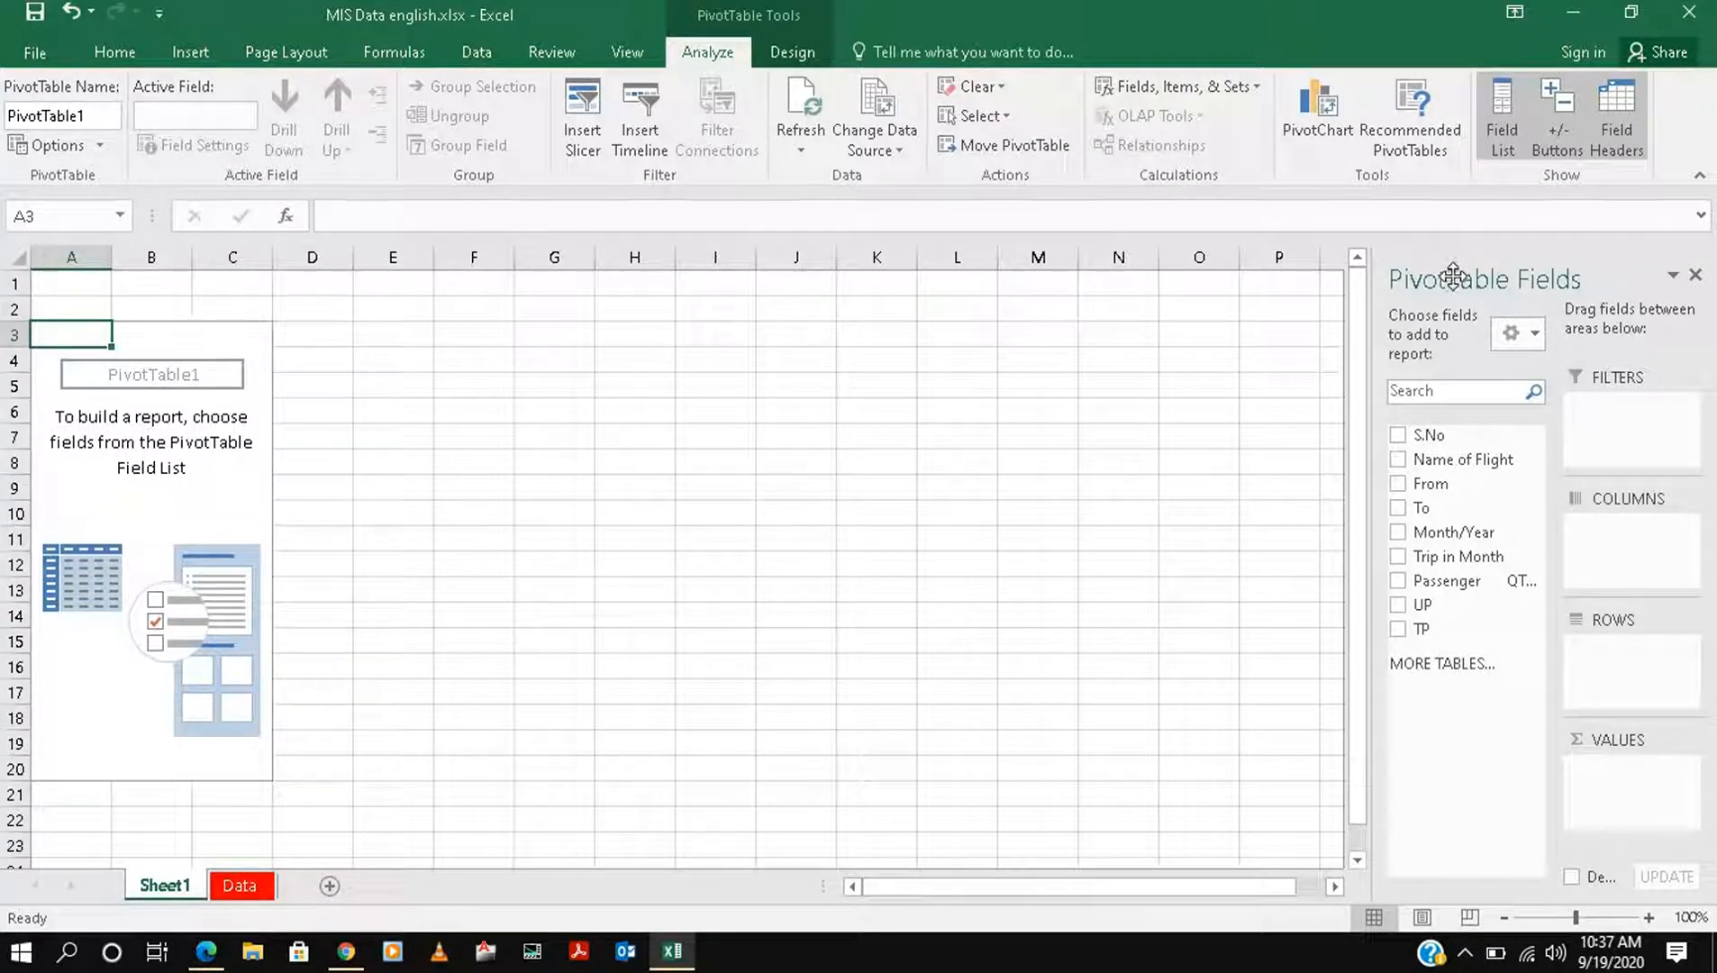
# - Try the stacked and Areas Section Only (2 by 2) layouts for the PivotTable field list, and return to the side-by-side layout
pyautogui.click(1530, 335)
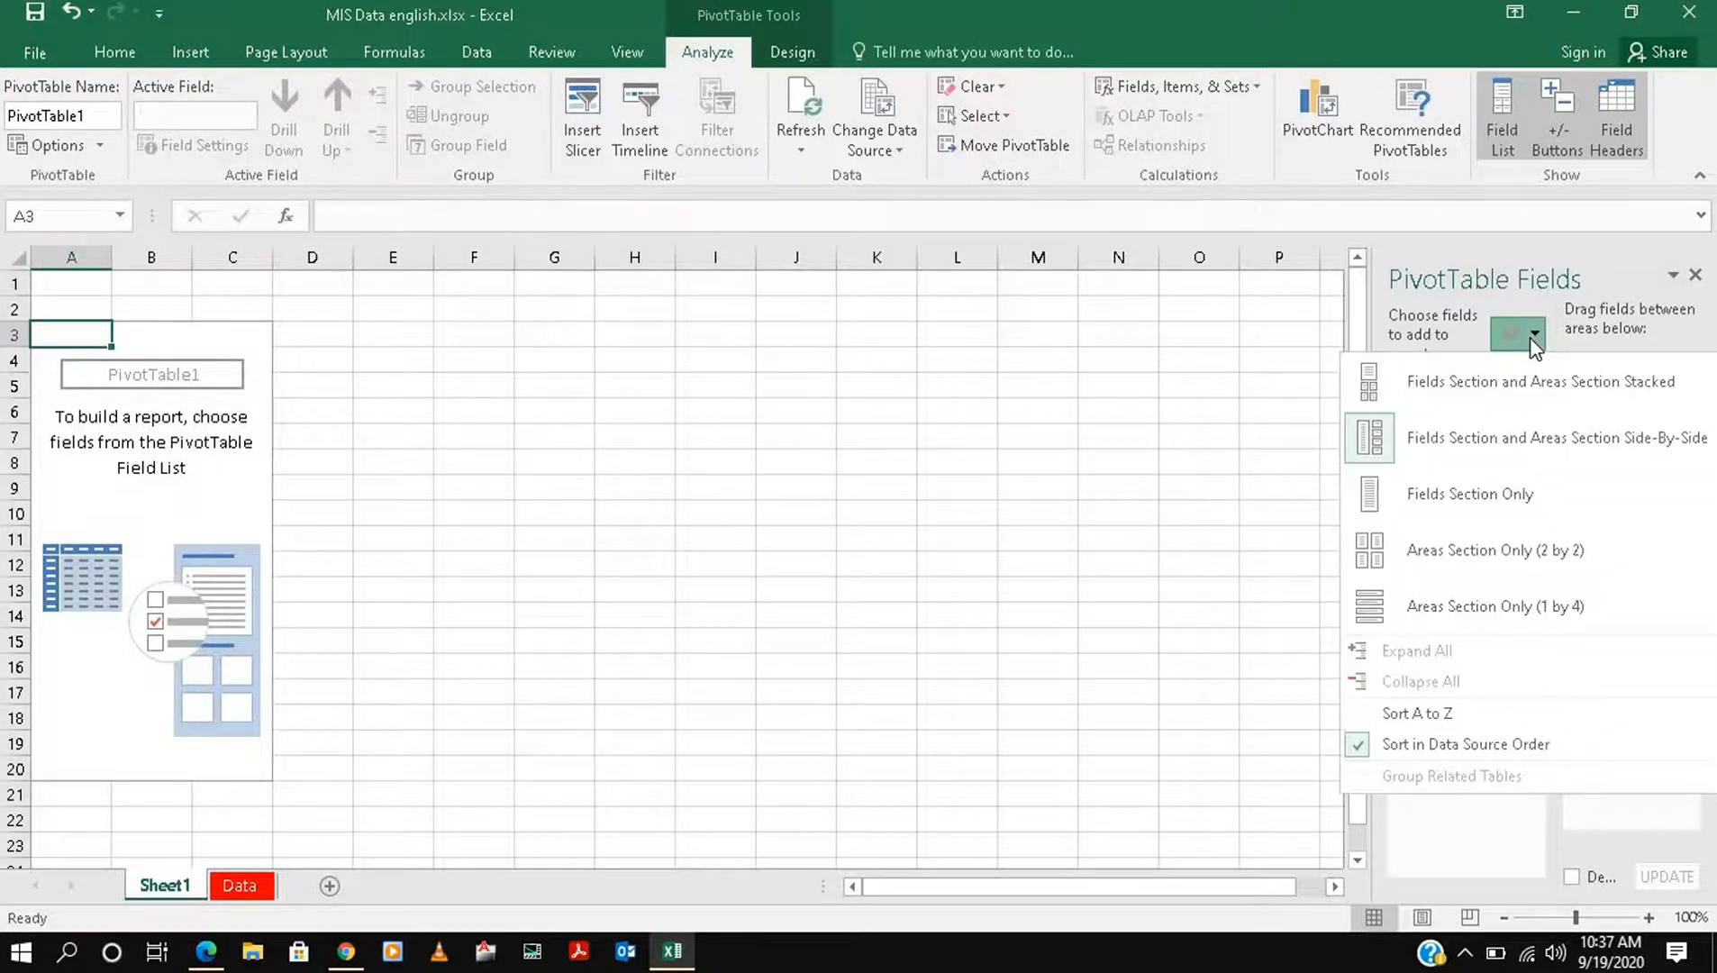
pyautogui.click(1472, 399)
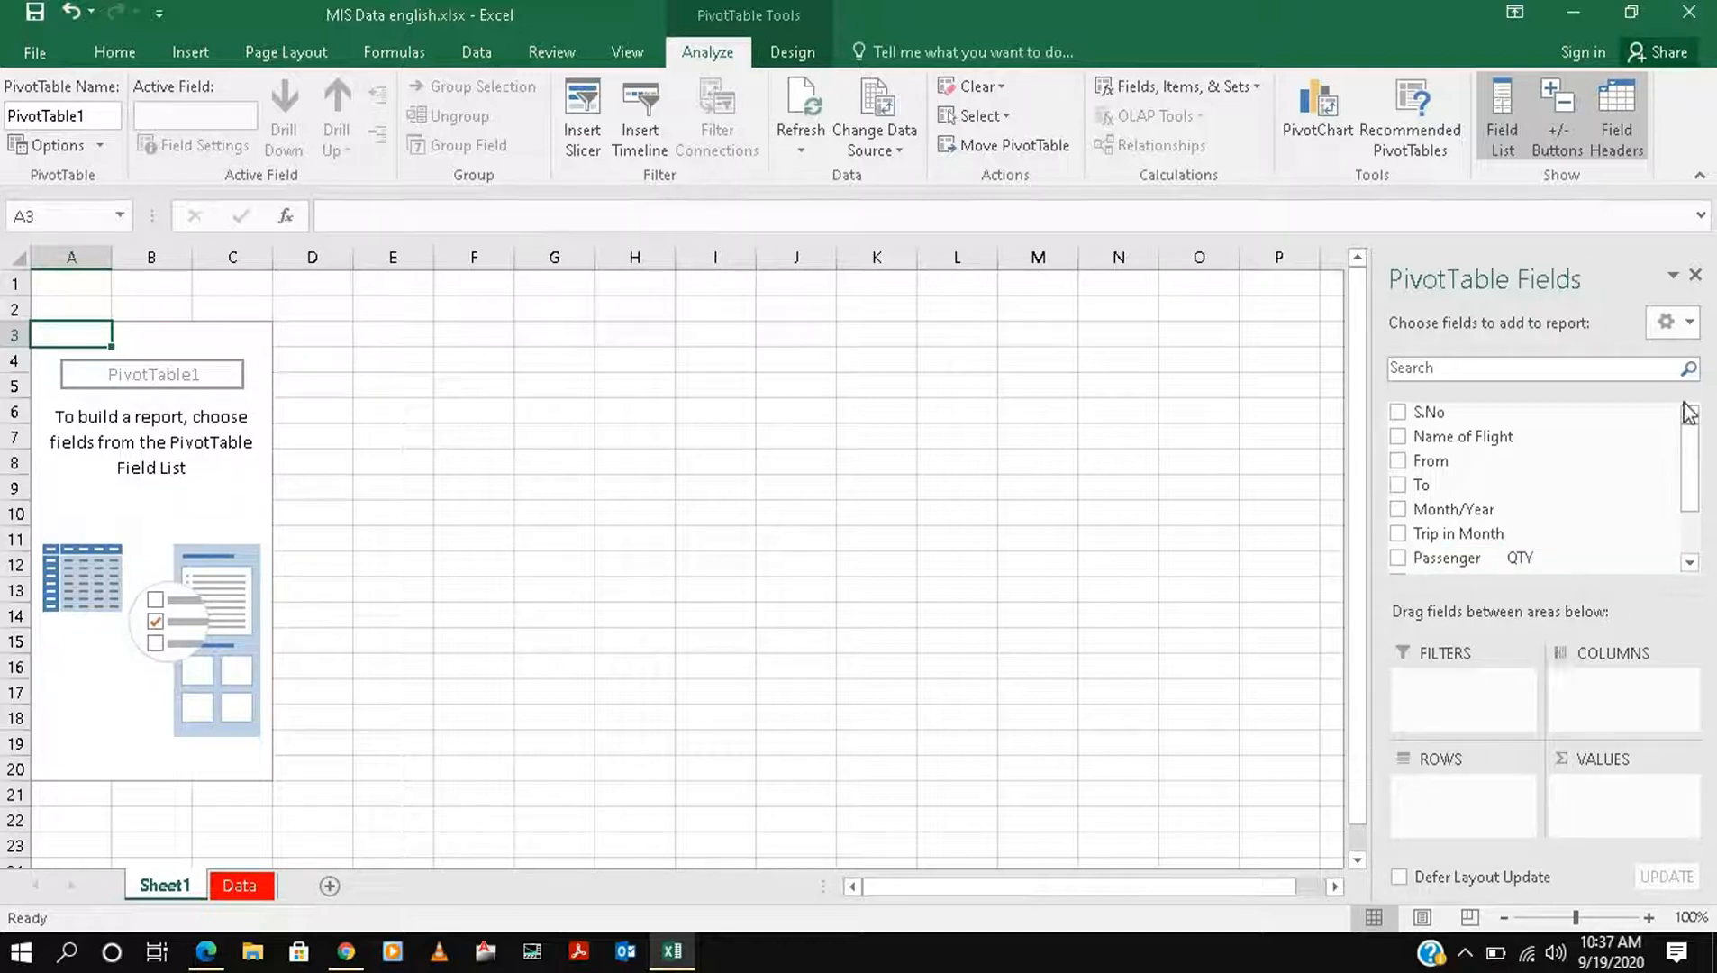
pyautogui.click(1669, 322)
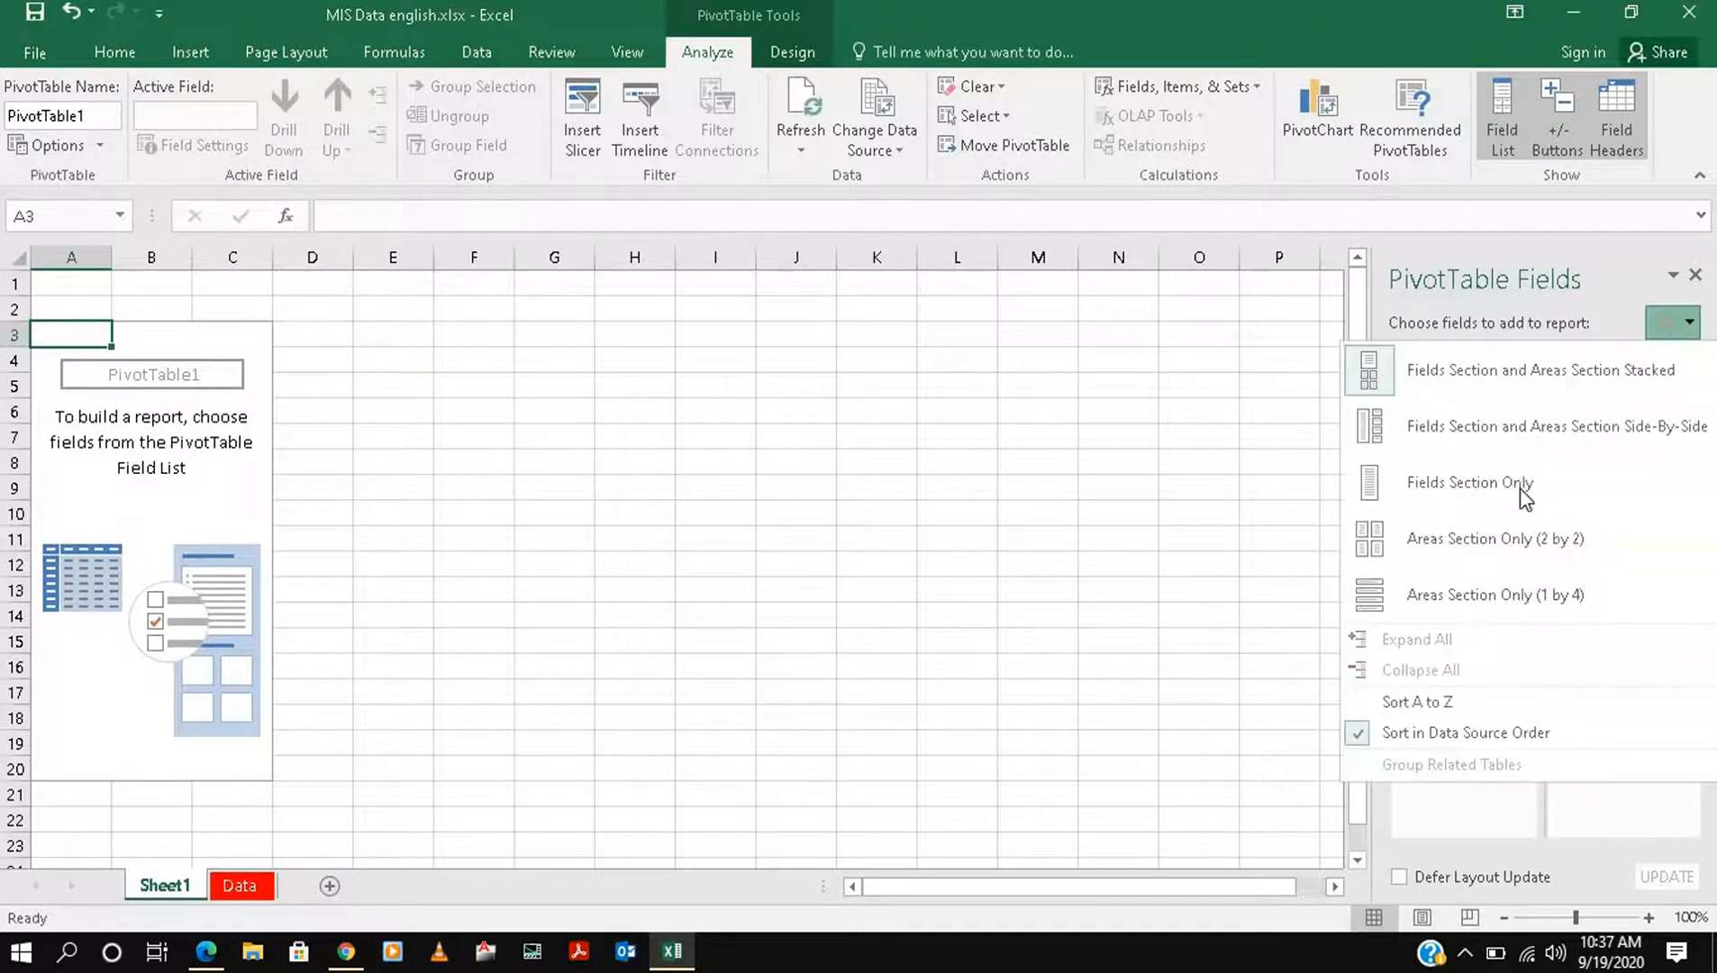
pyautogui.click(1449, 539)
pyautogui.click(1675, 316)
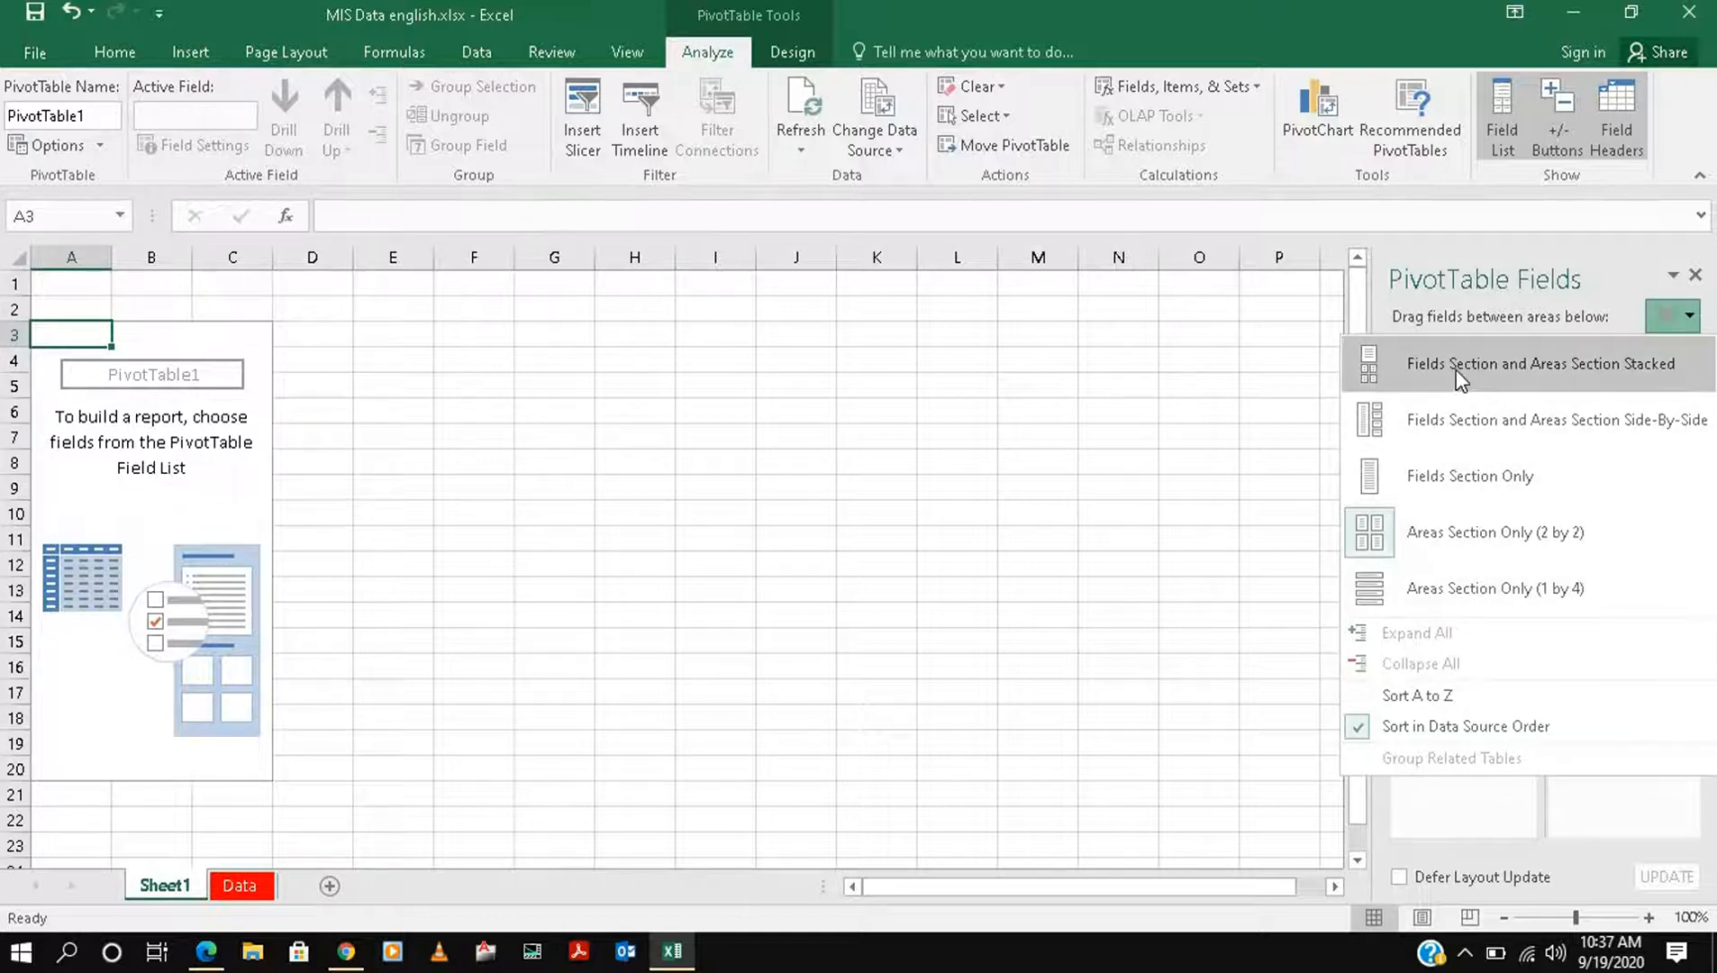
pyautogui.click(1464, 420)
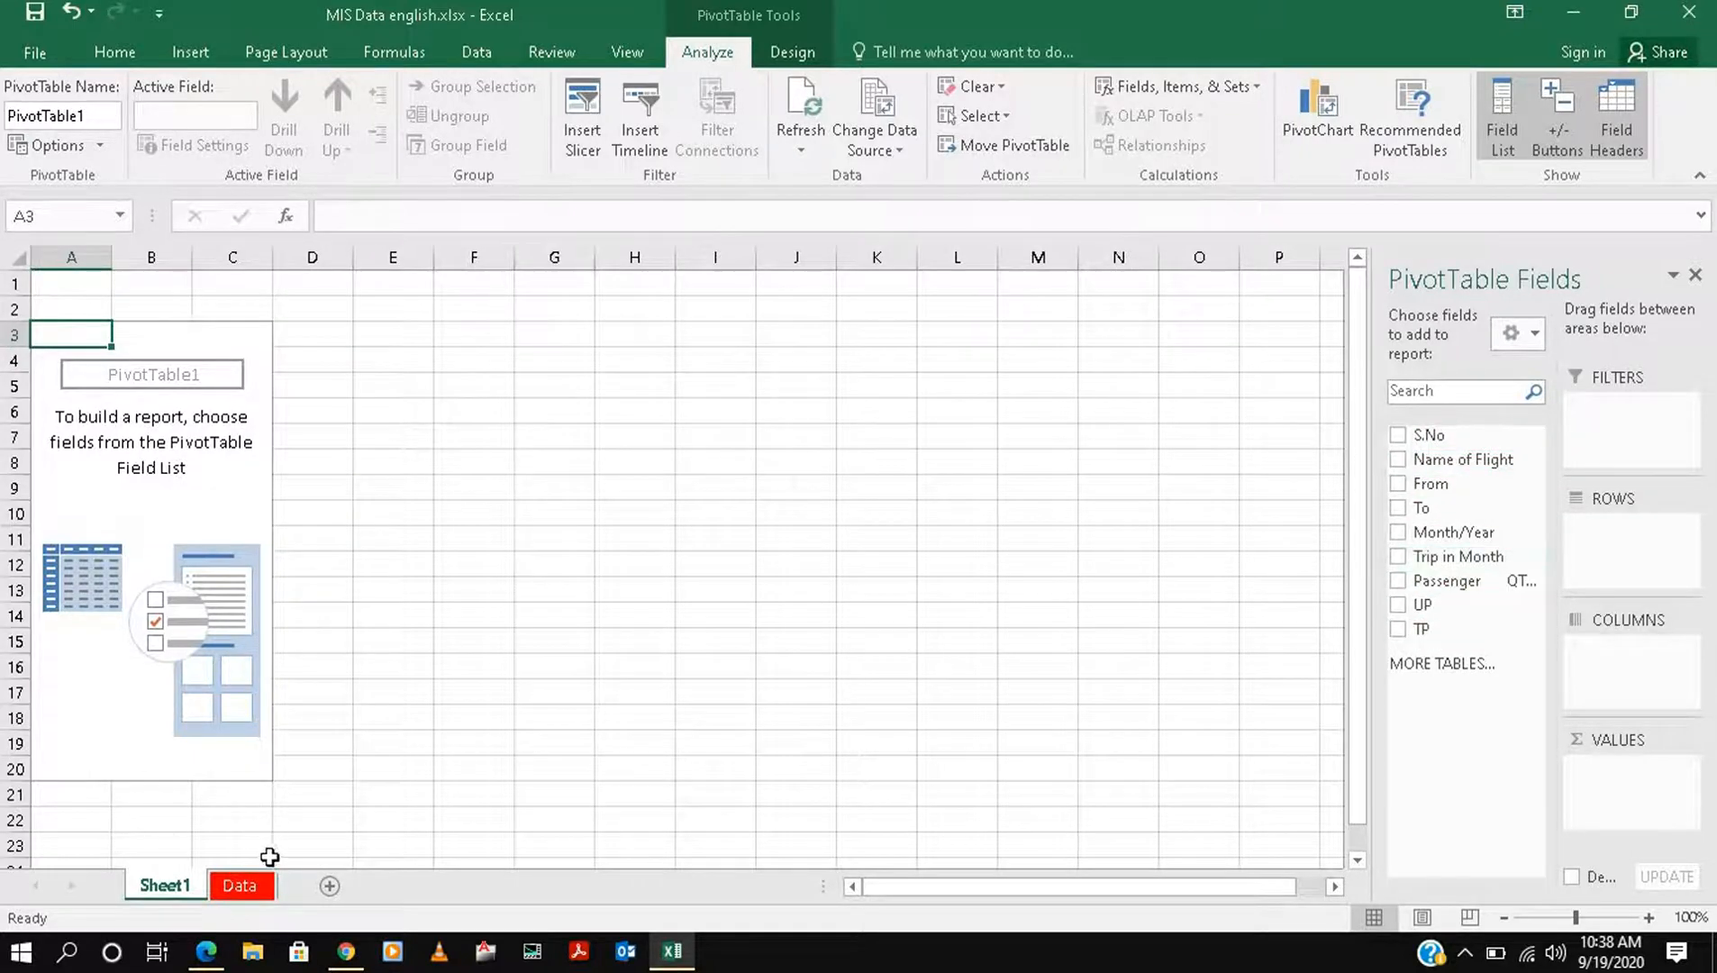
# - Review the column headings on the Data sheet and return to the empty PivotTable on Sheet1
pyautogui.click(239, 886)
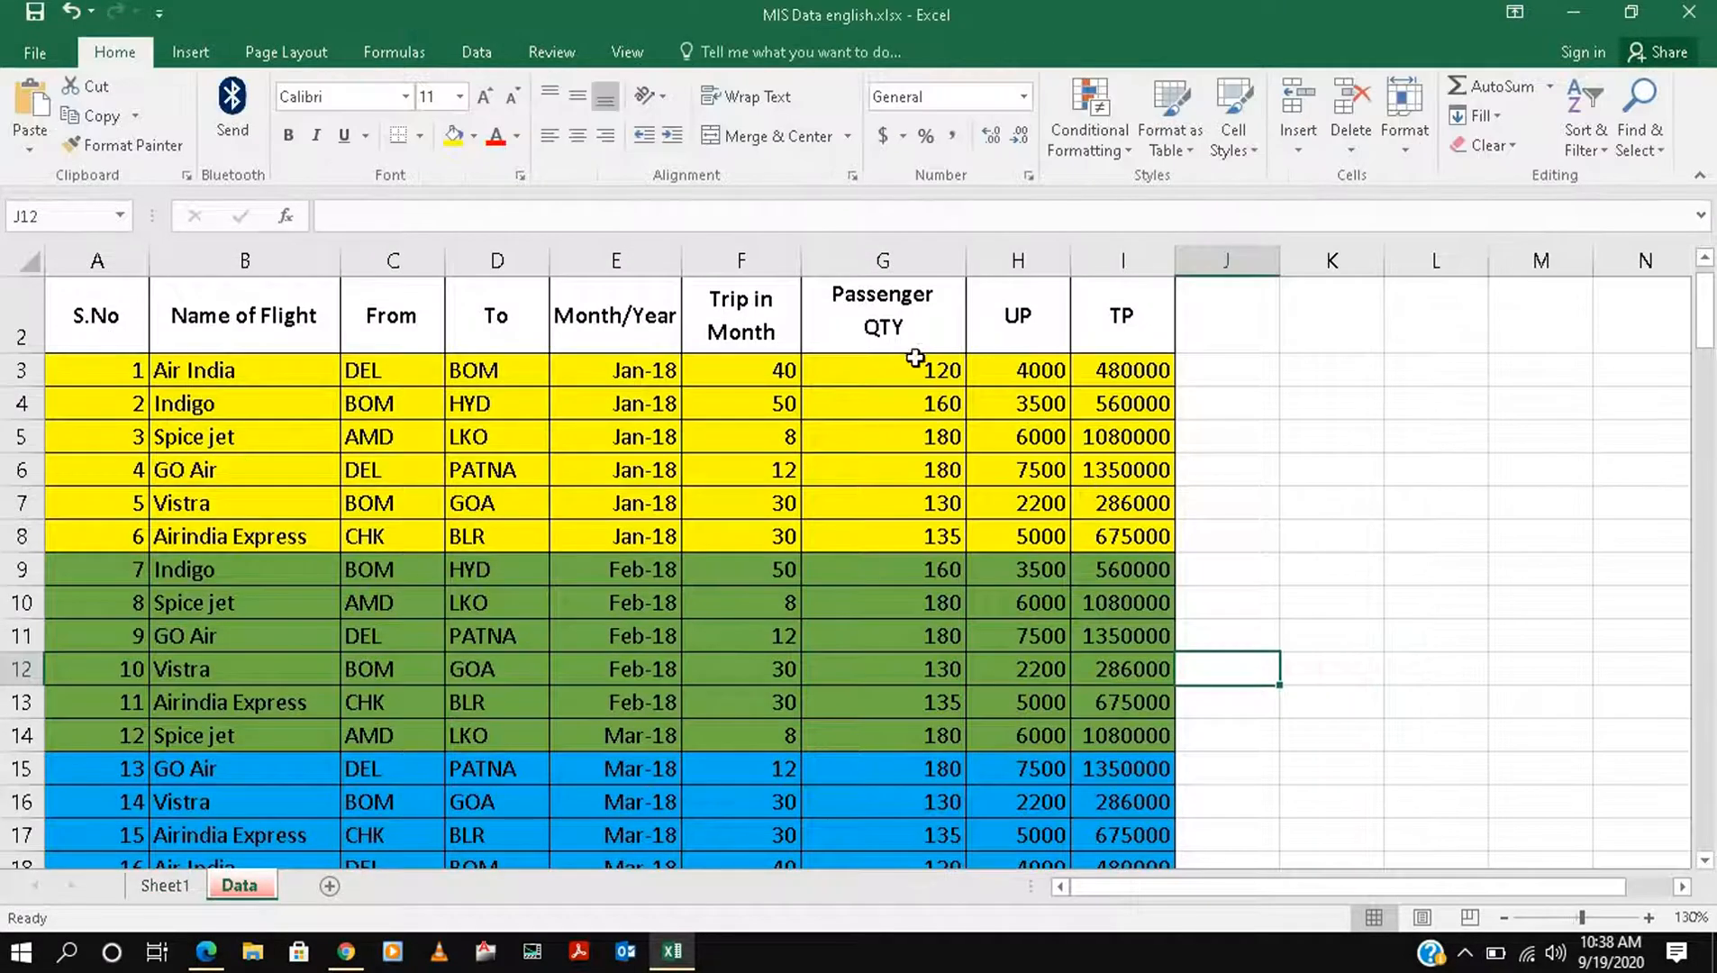
pyautogui.scroll(1, 915, 358)
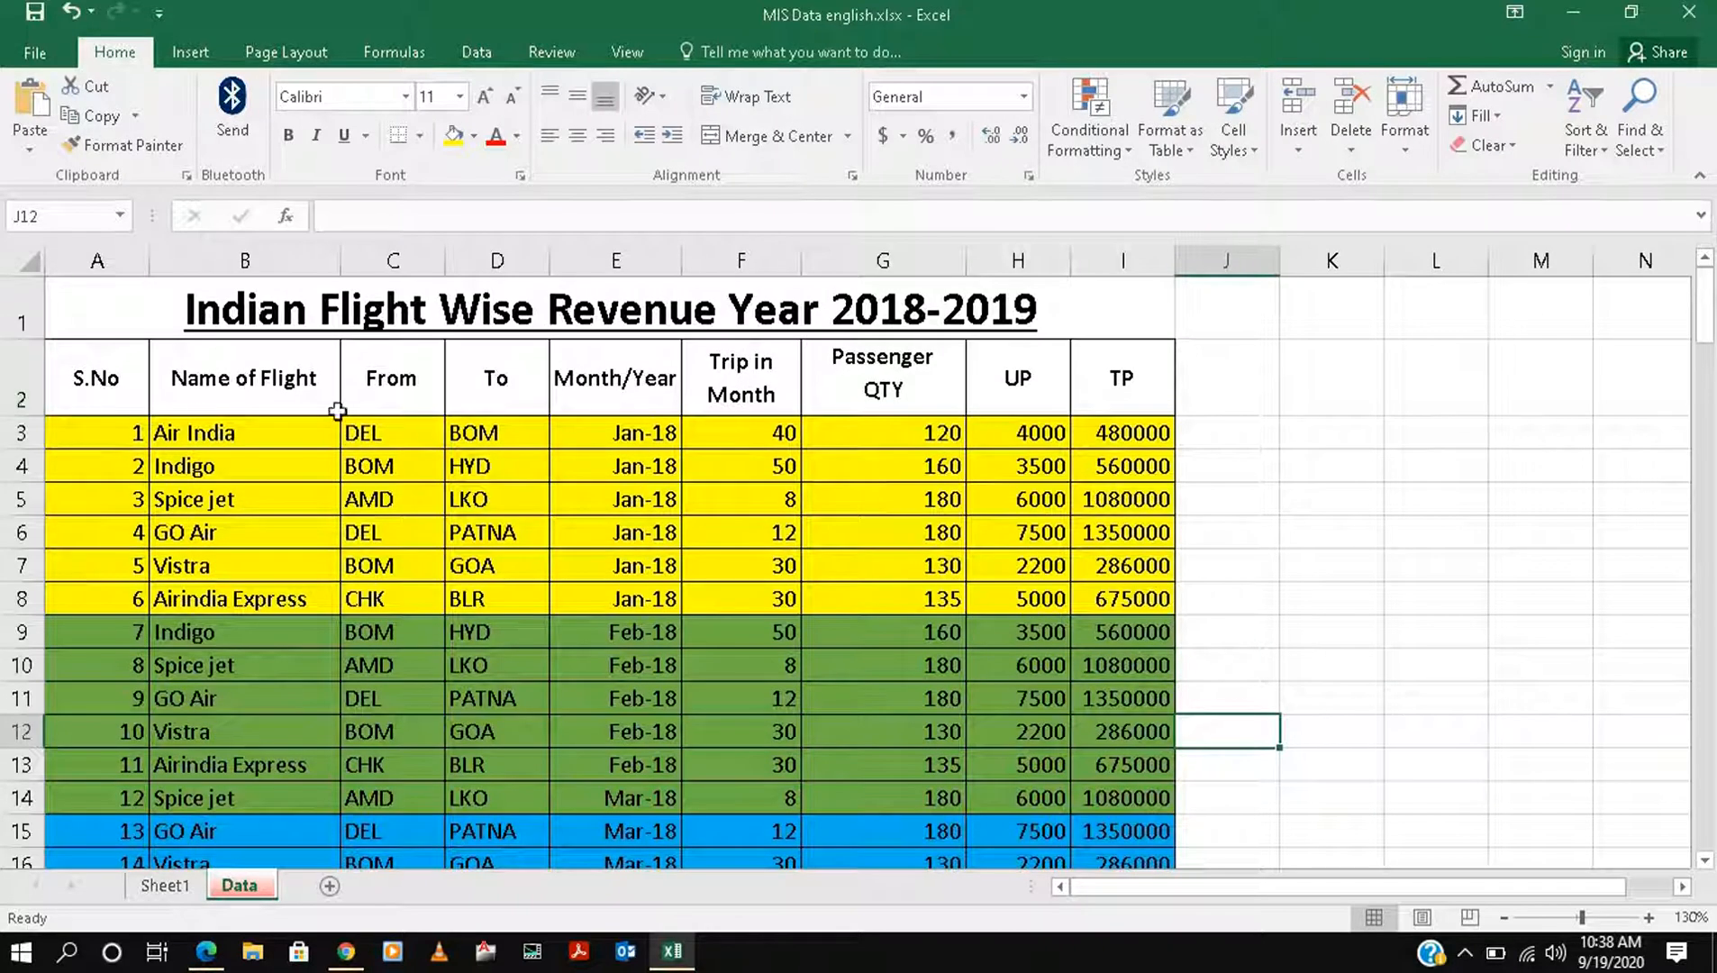
pyautogui.click(162, 886)
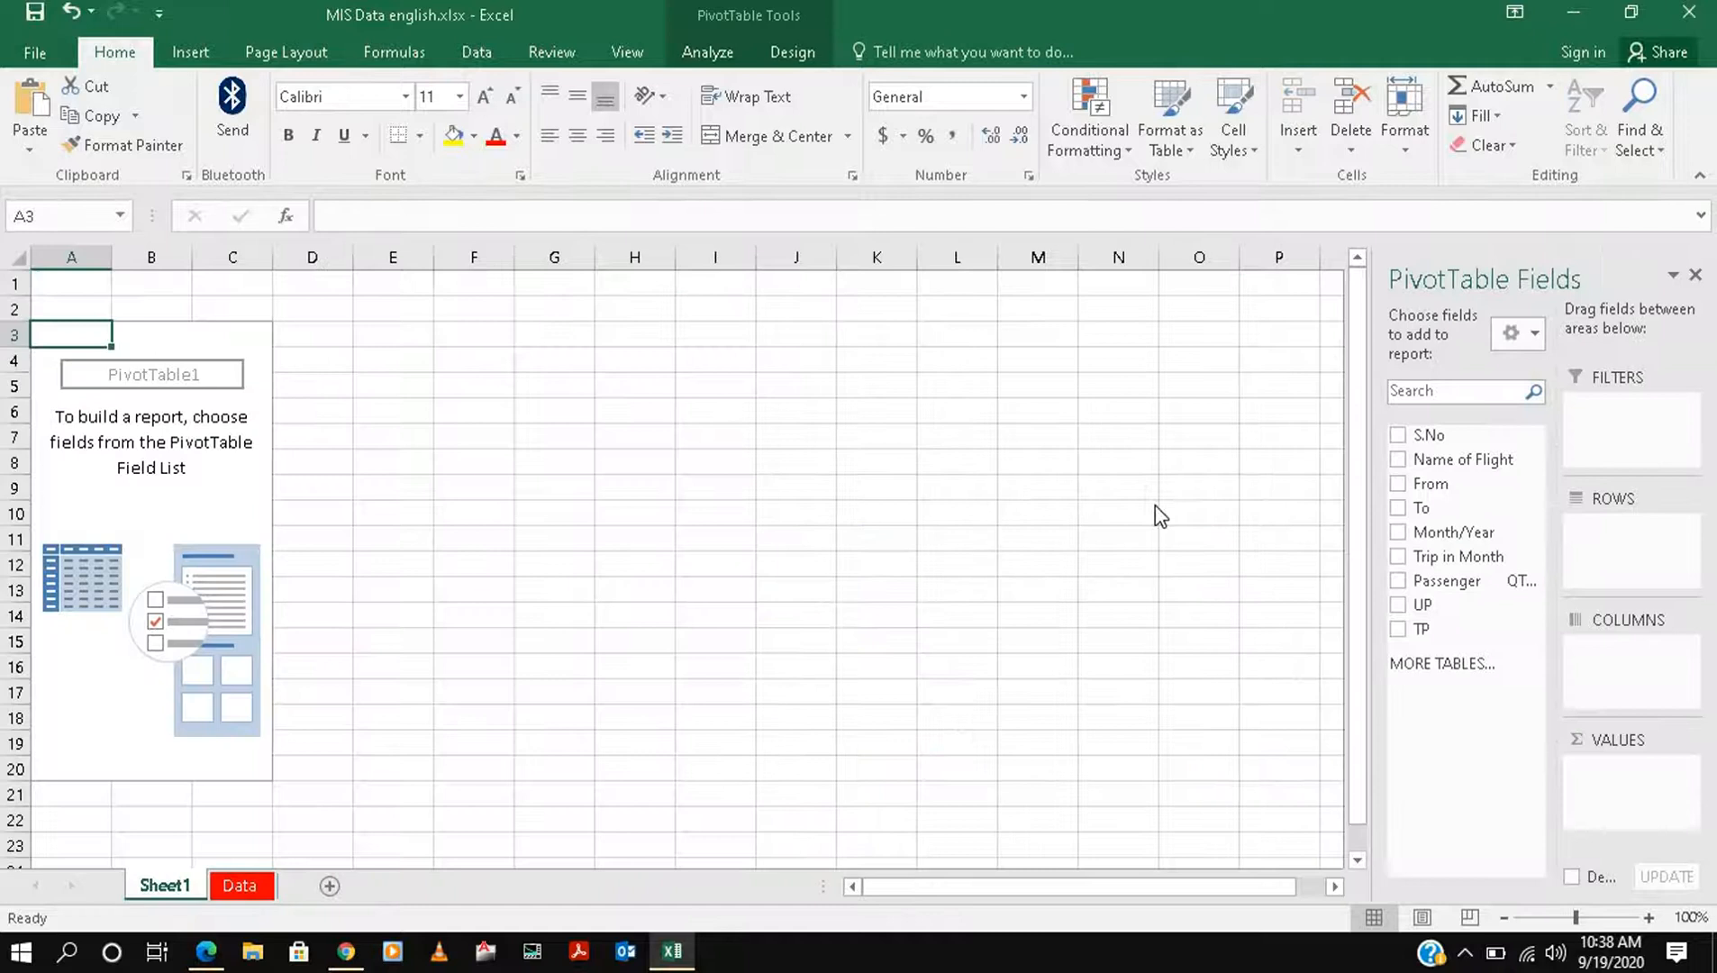
pyautogui.click(518, 541)
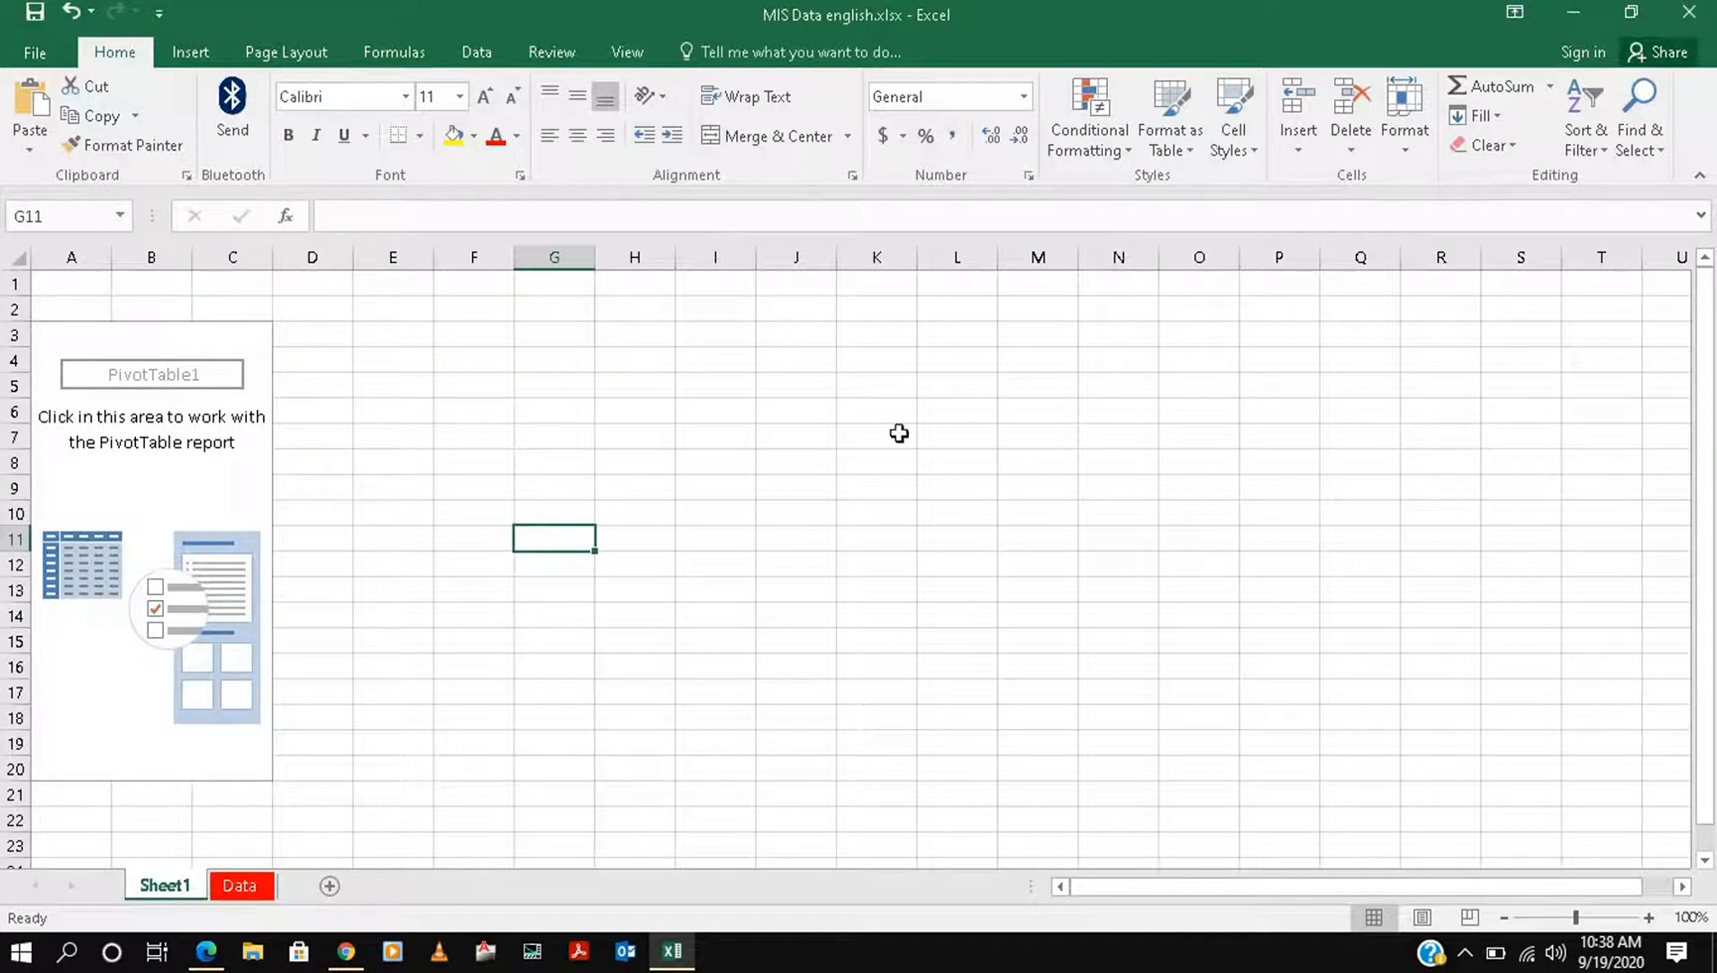
pyautogui.click(102, 339)
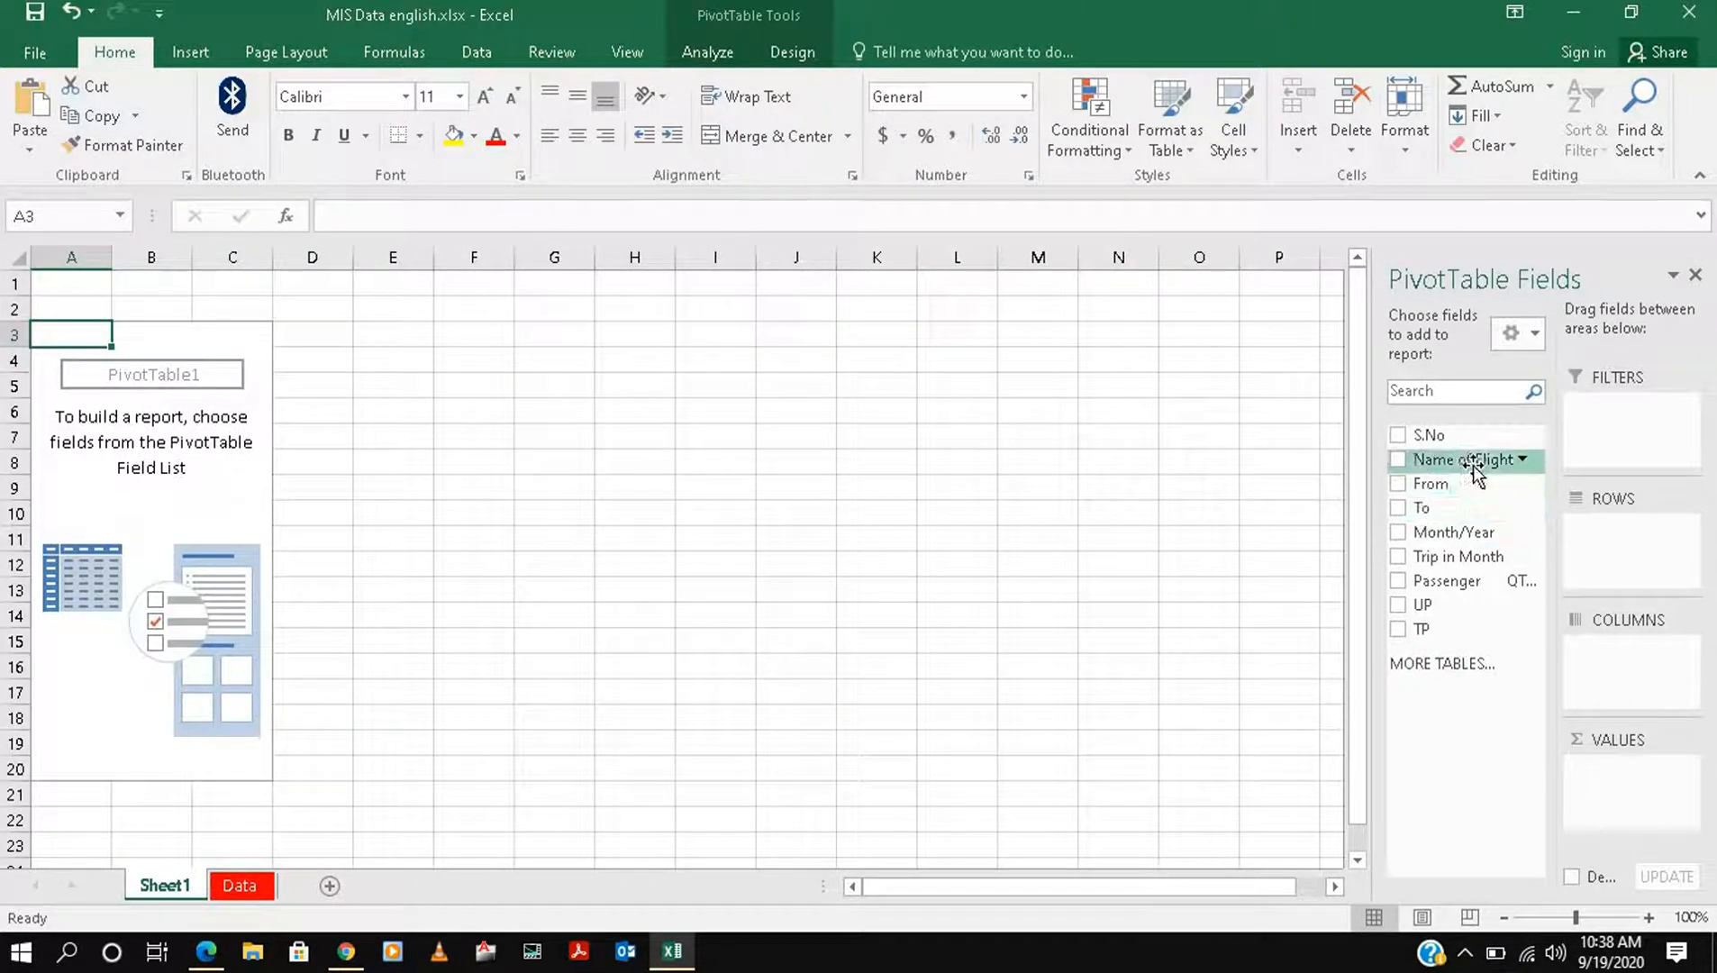
# - Add the Name of Flight field to the PivotTable, try it as column labels, and place it back in the rows area
pyautogui.click(1398, 461)
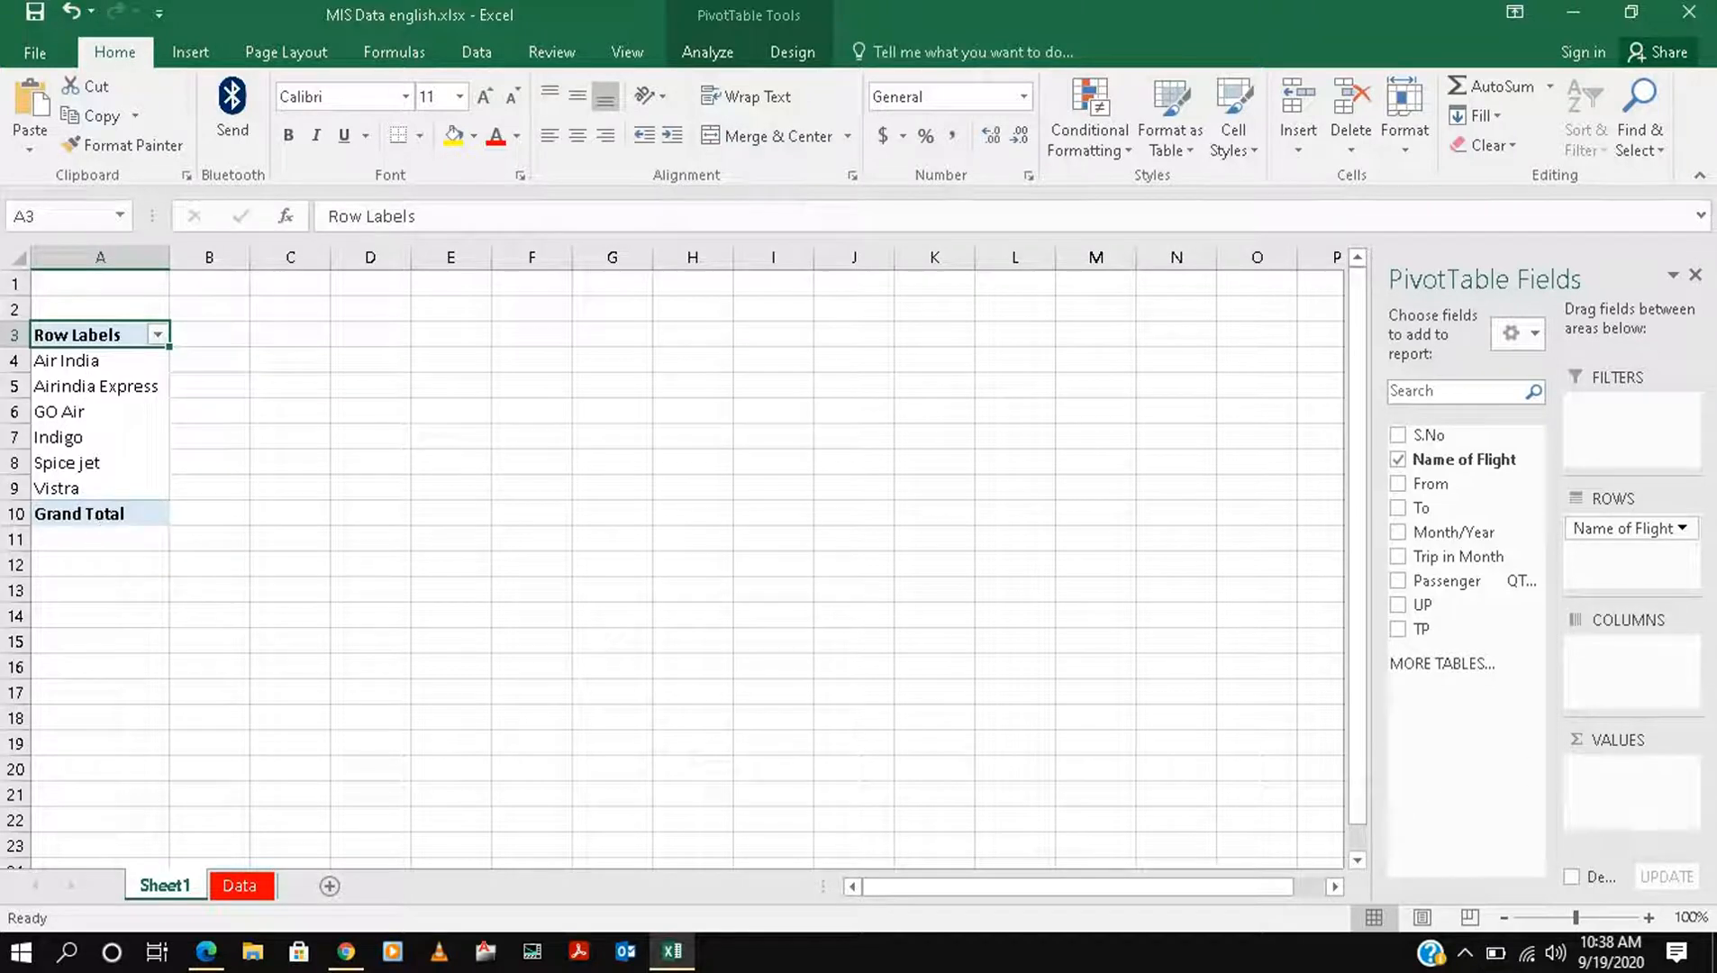
pyautogui.moveTo(1602, 536); pyautogui.dragTo(1617, 671)
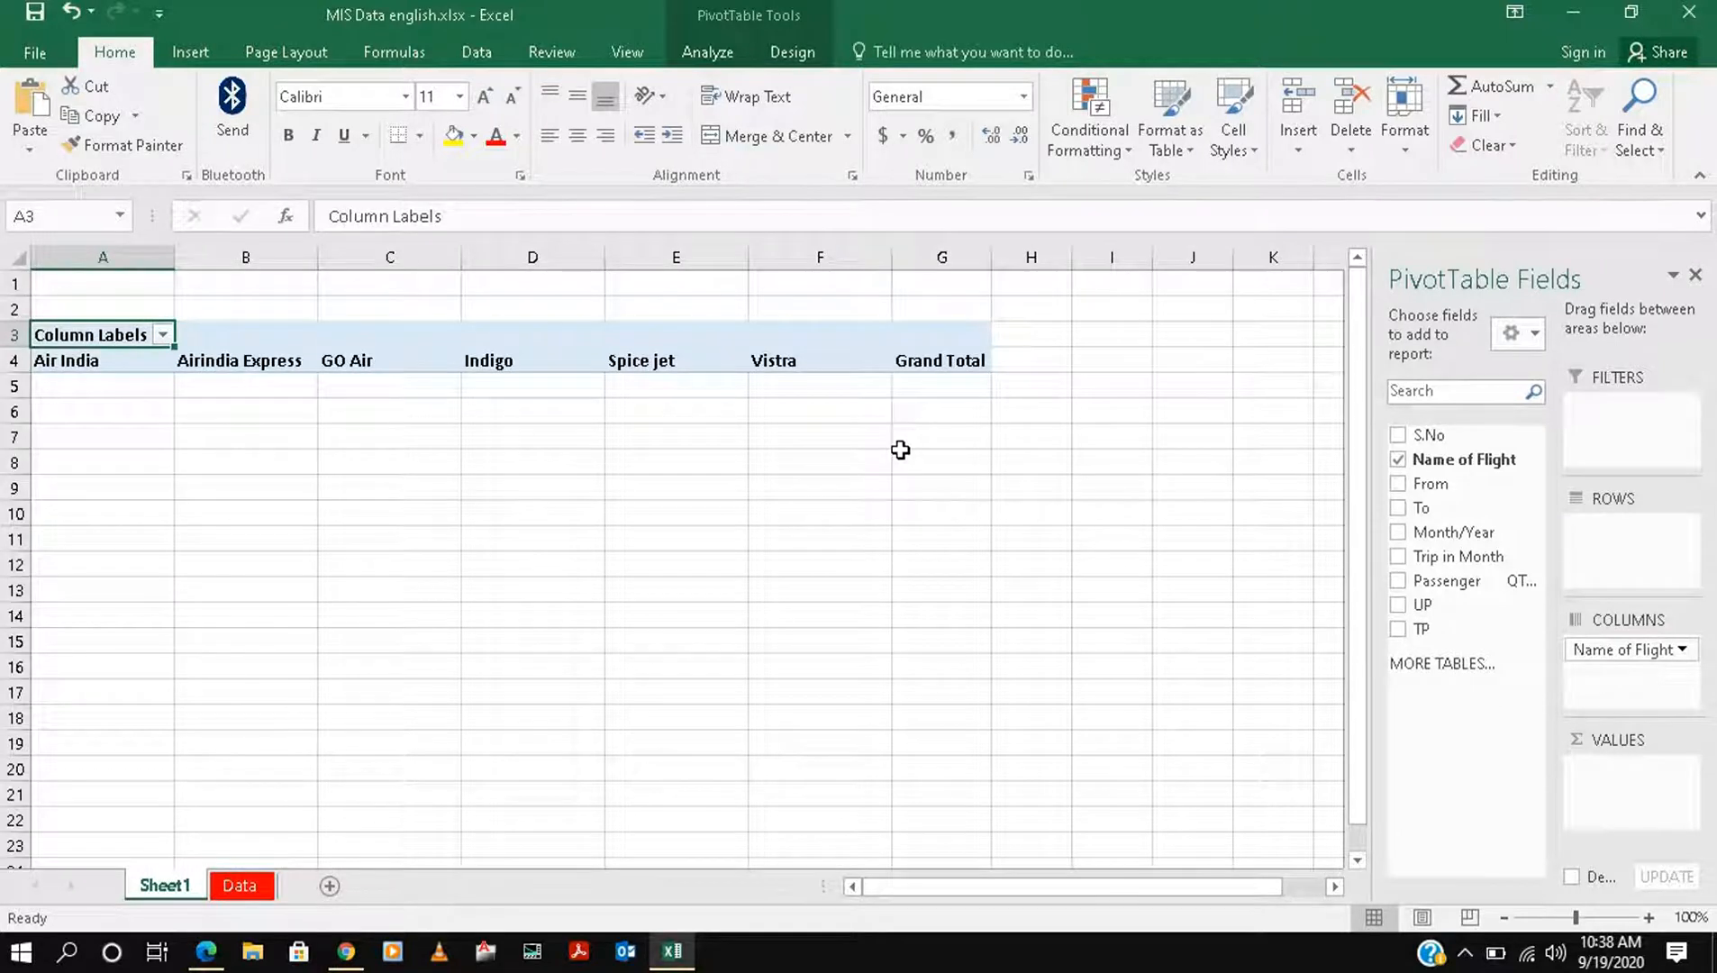
pyautogui.moveTo(1661, 651); pyautogui.dragTo(1627, 541)
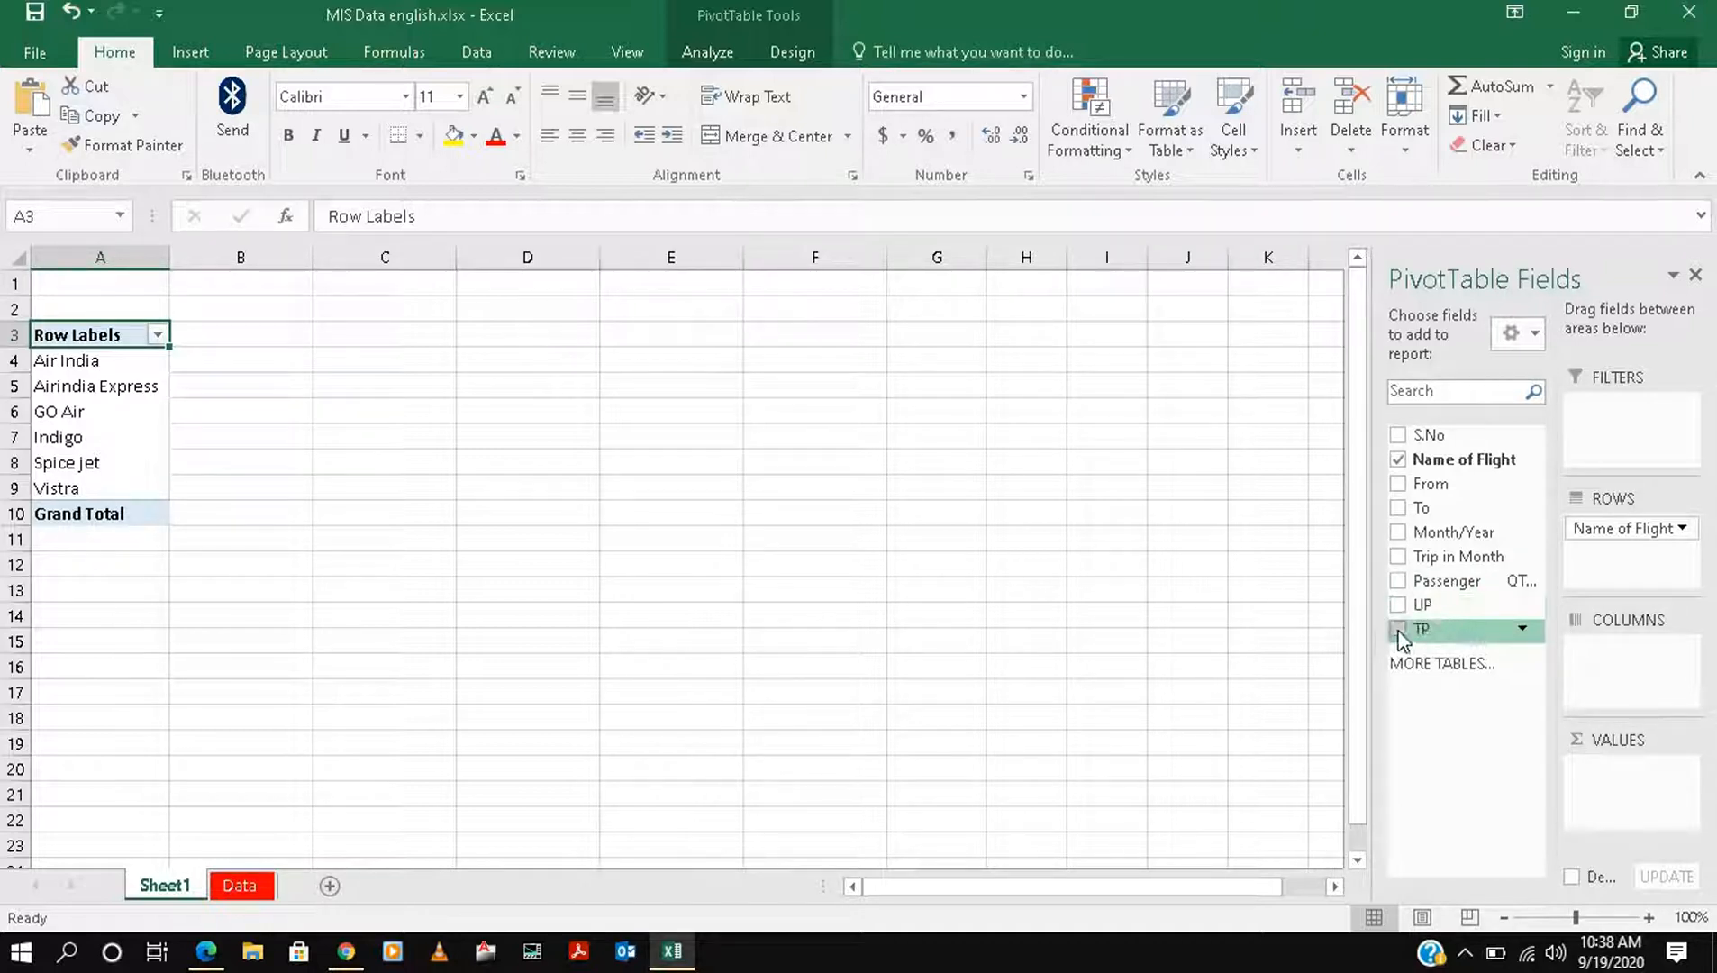
# - Add the TP field to the PivotTable's values area and widen column B slightly
pyautogui.moveTo(1401, 638); pyautogui.dragTo(1584, 779)
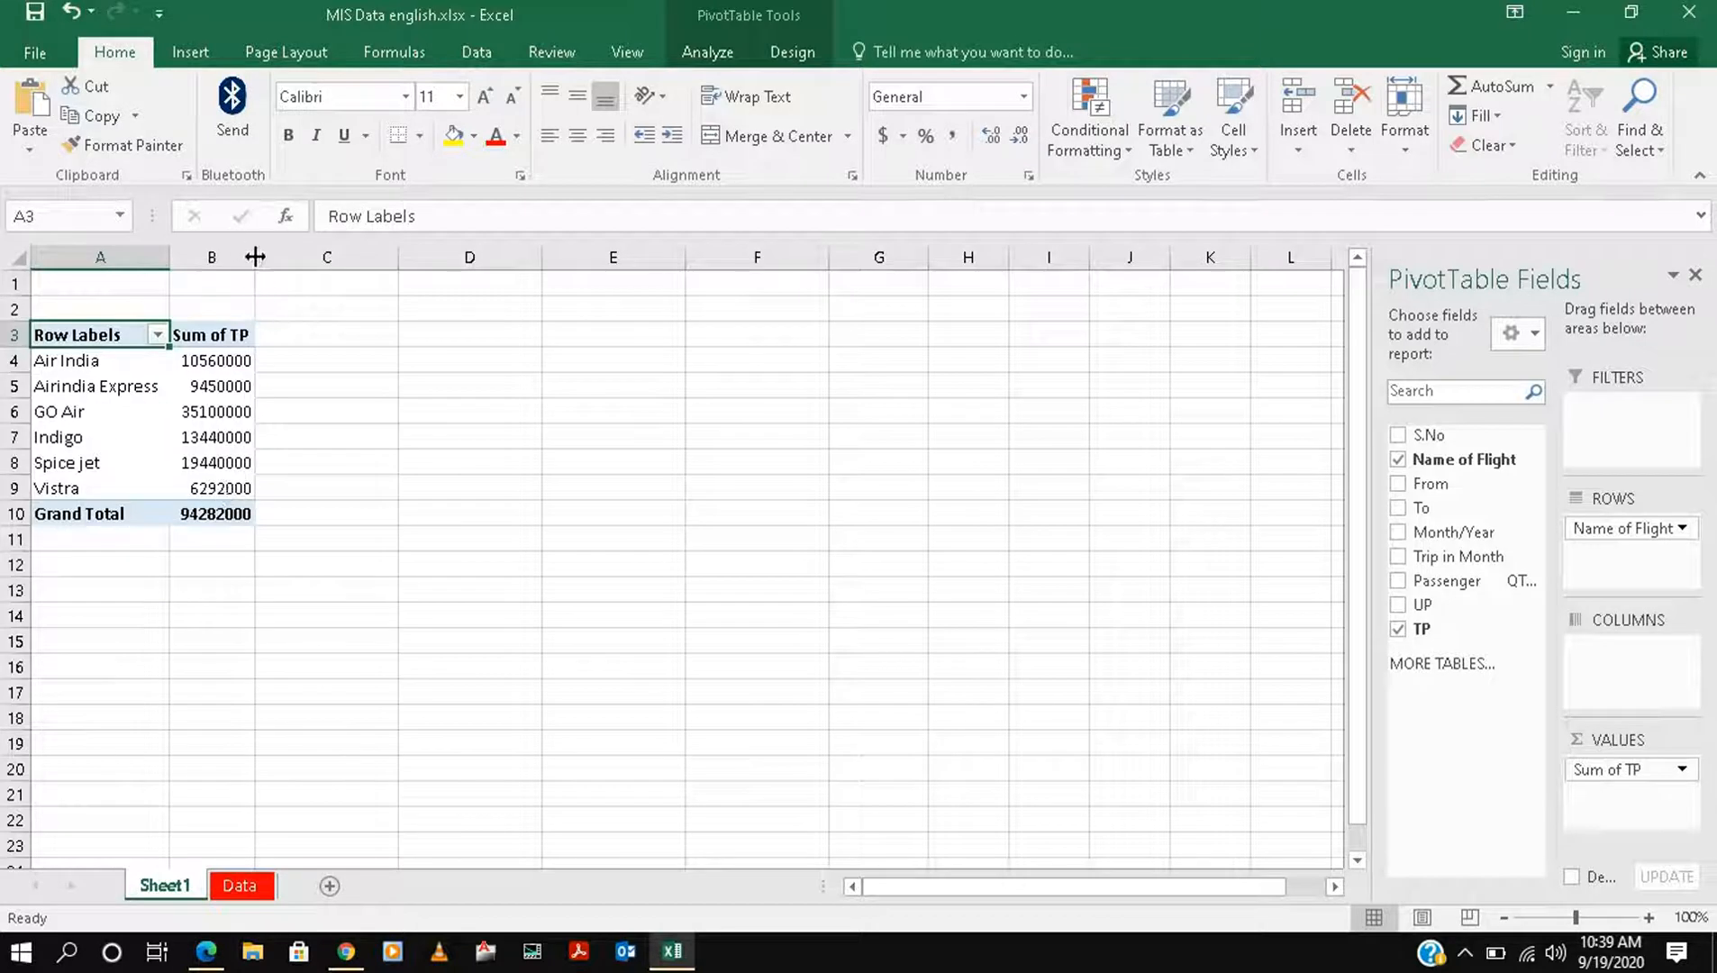
pyautogui.moveTo(255, 257); pyautogui.dragTo(278, 257)
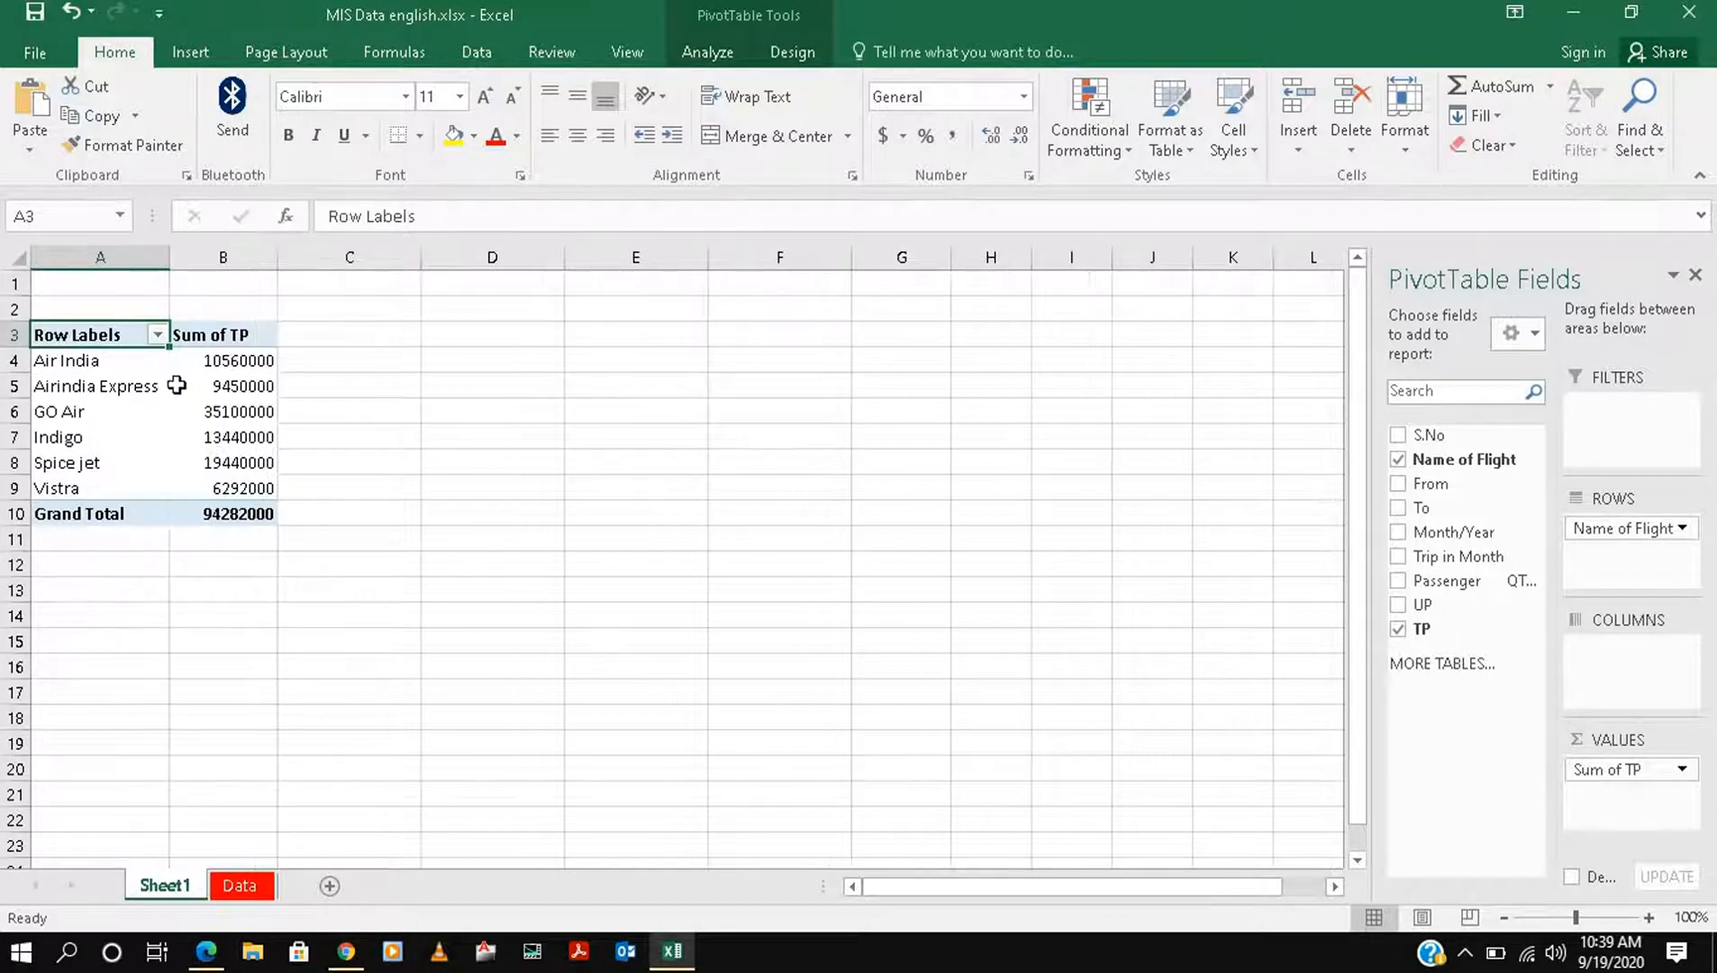
pyautogui.scroll(3, 135, 371)
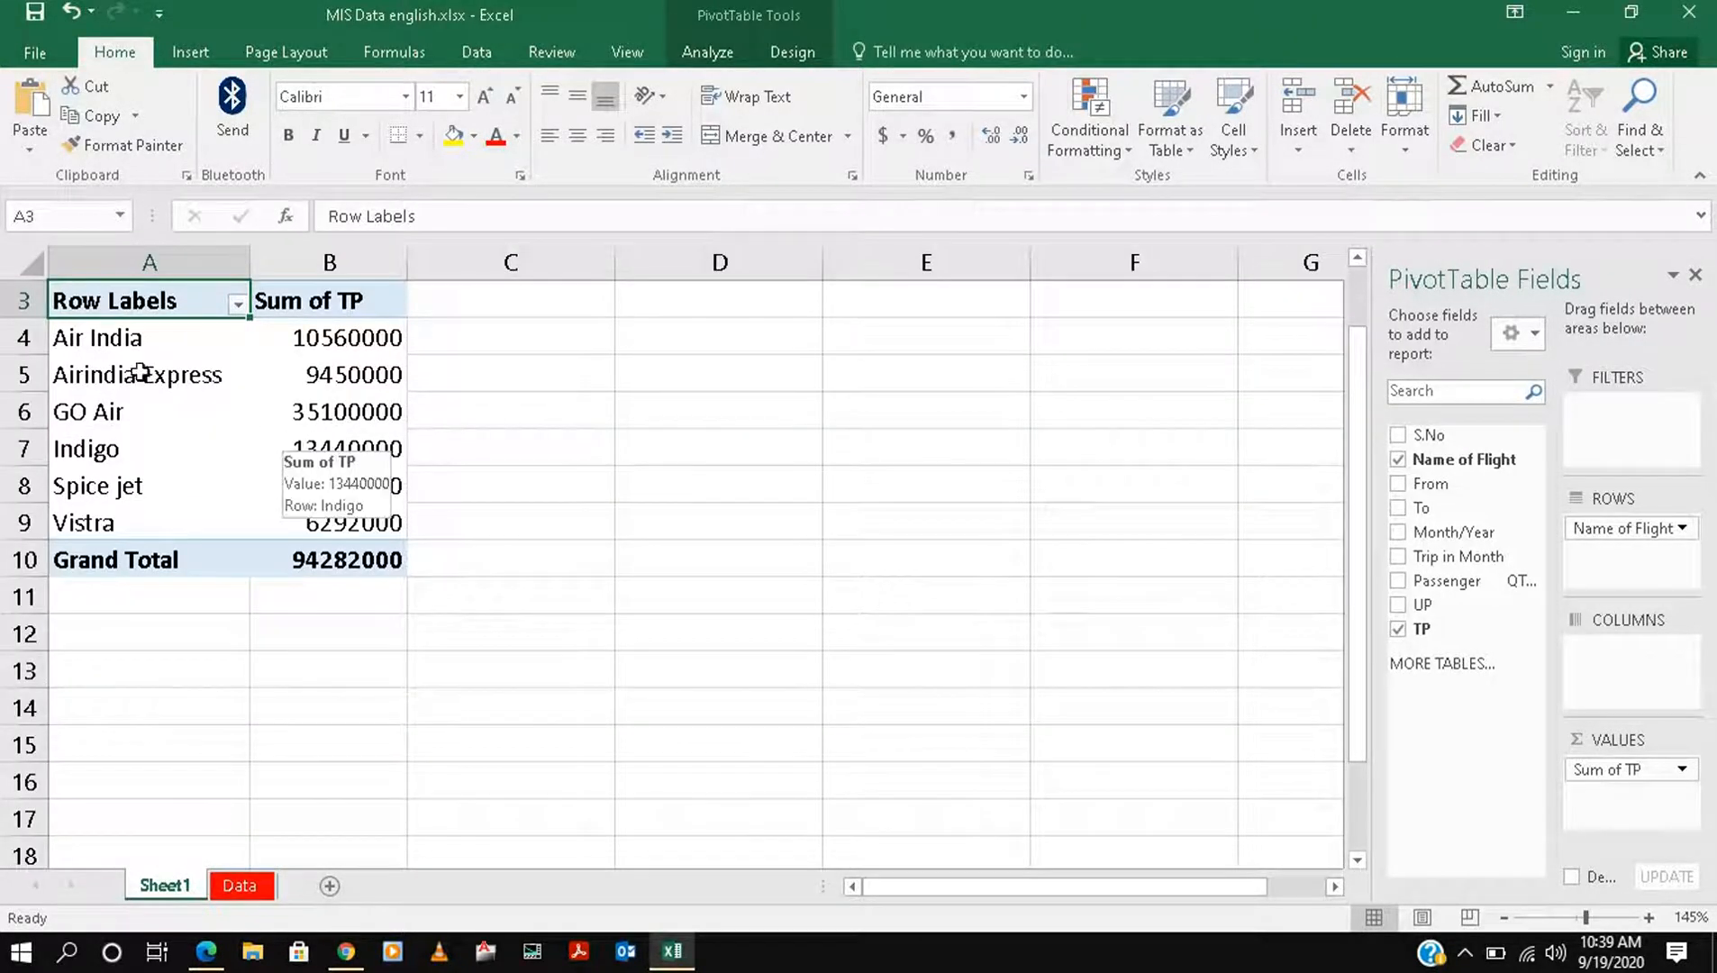
pyautogui.scroll(1, 136, 370)
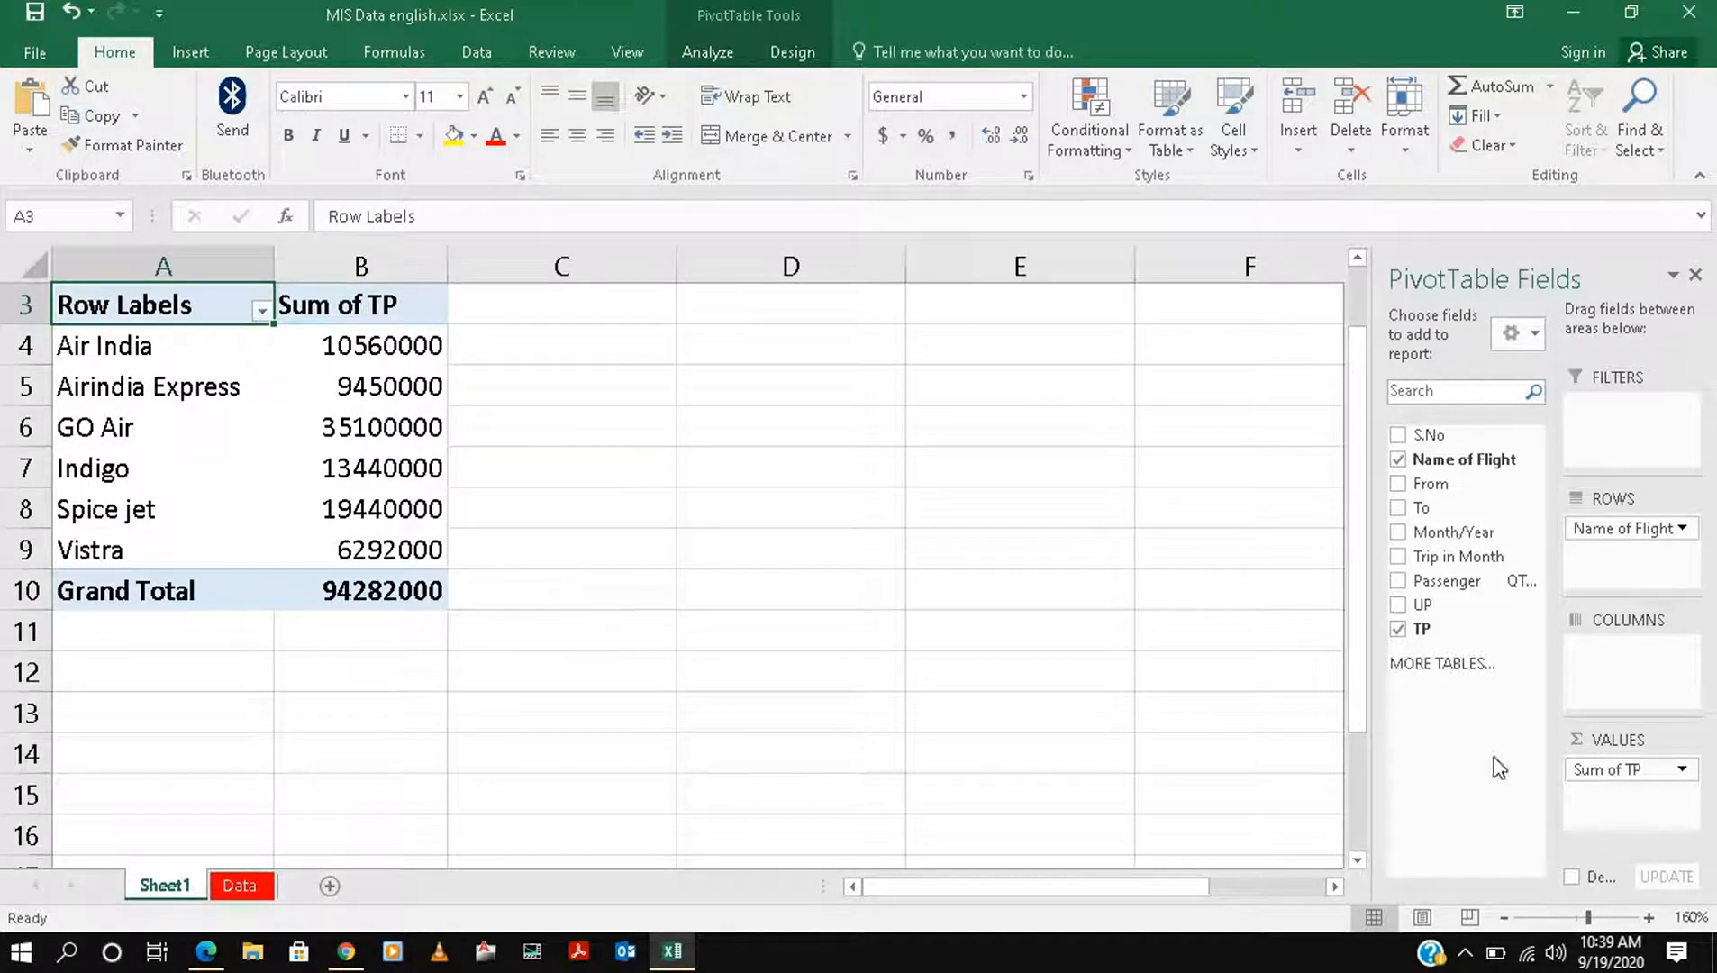
# - Change the TP value field to summarize by Count
pyautogui.click(1685, 771)
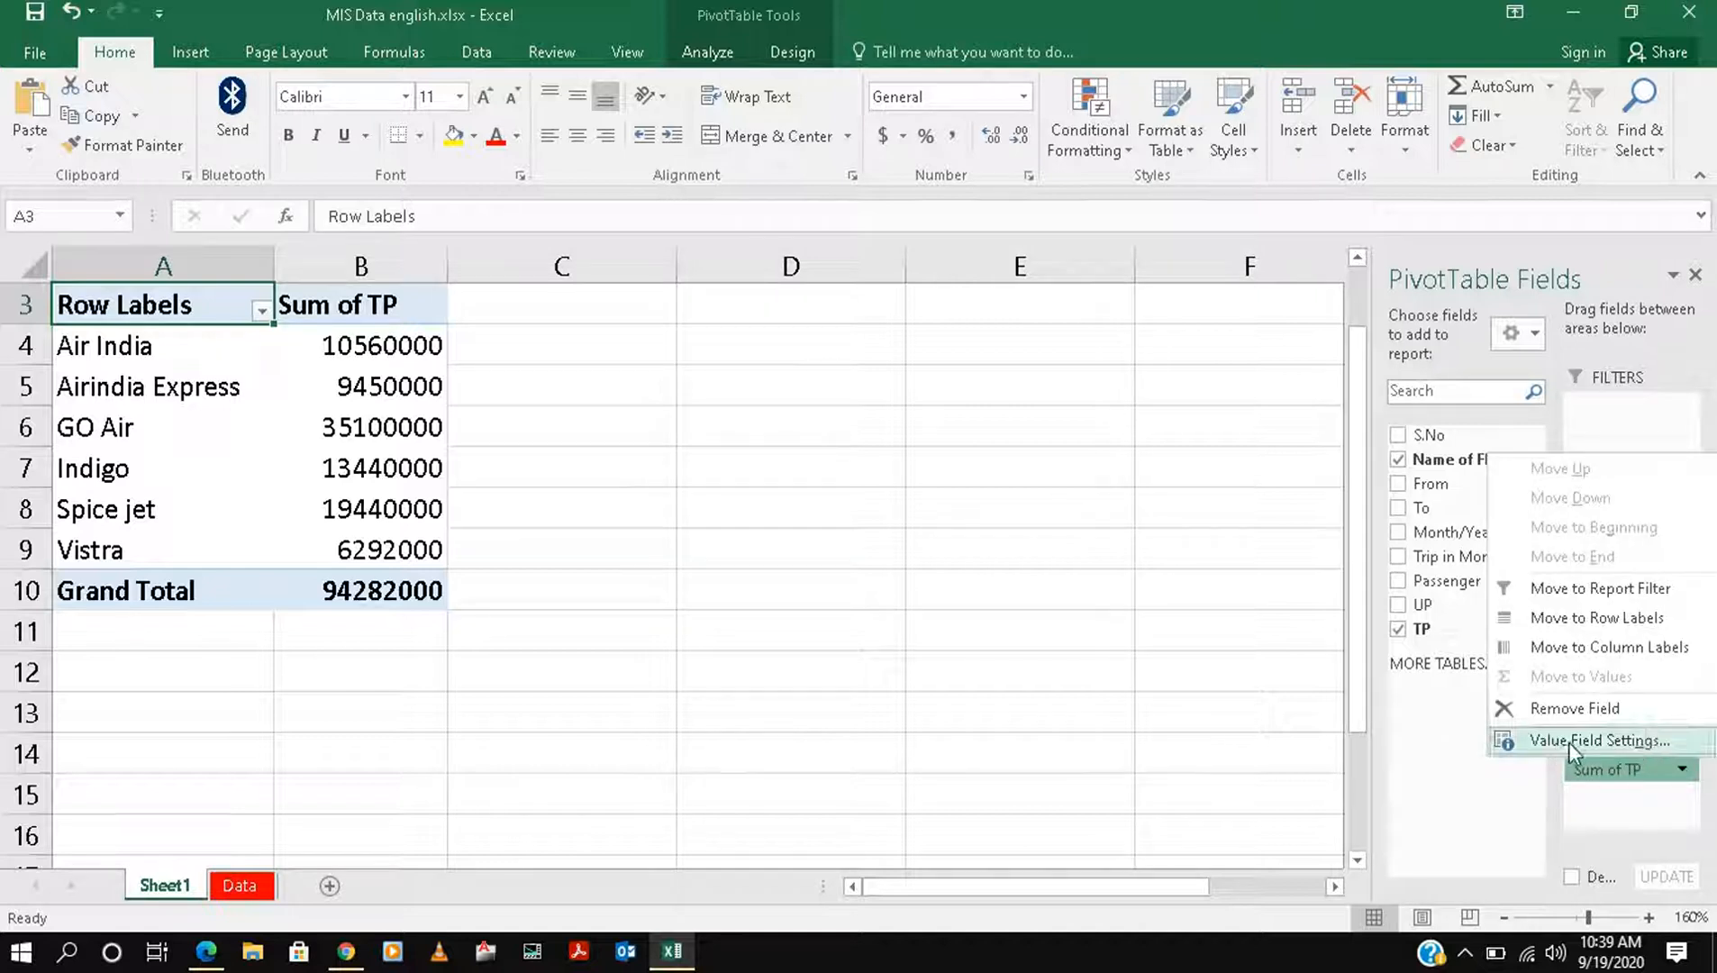
pyautogui.click(1567, 742)
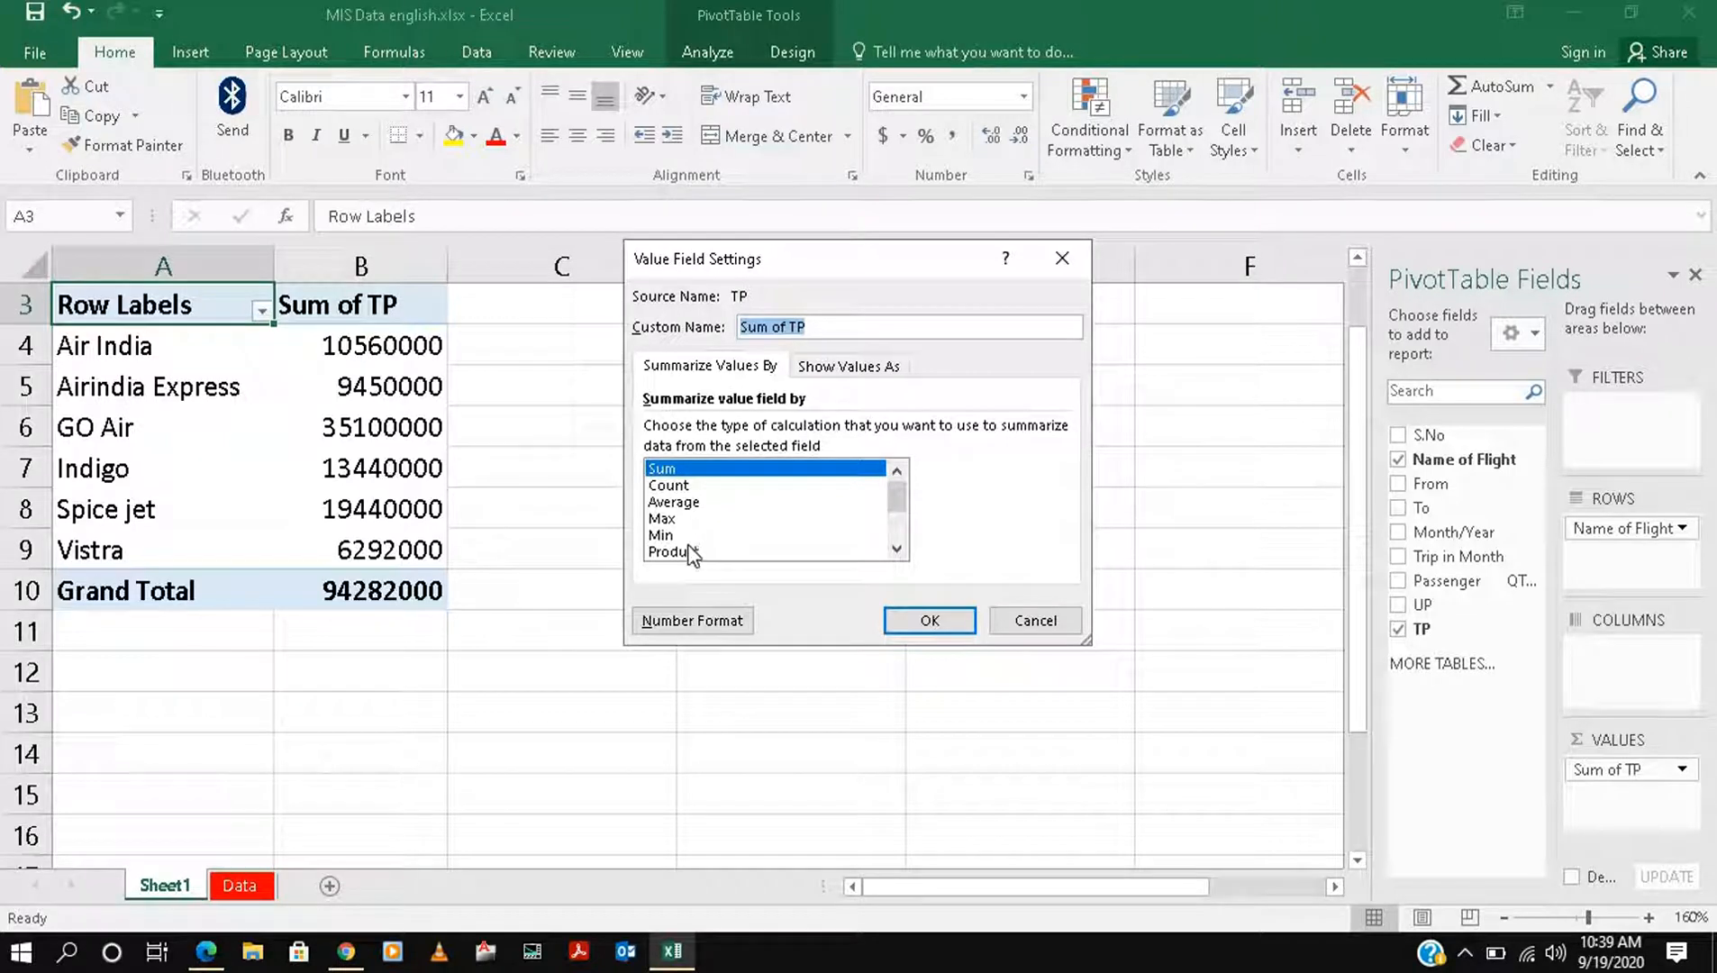
pyautogui.click(677, 487)
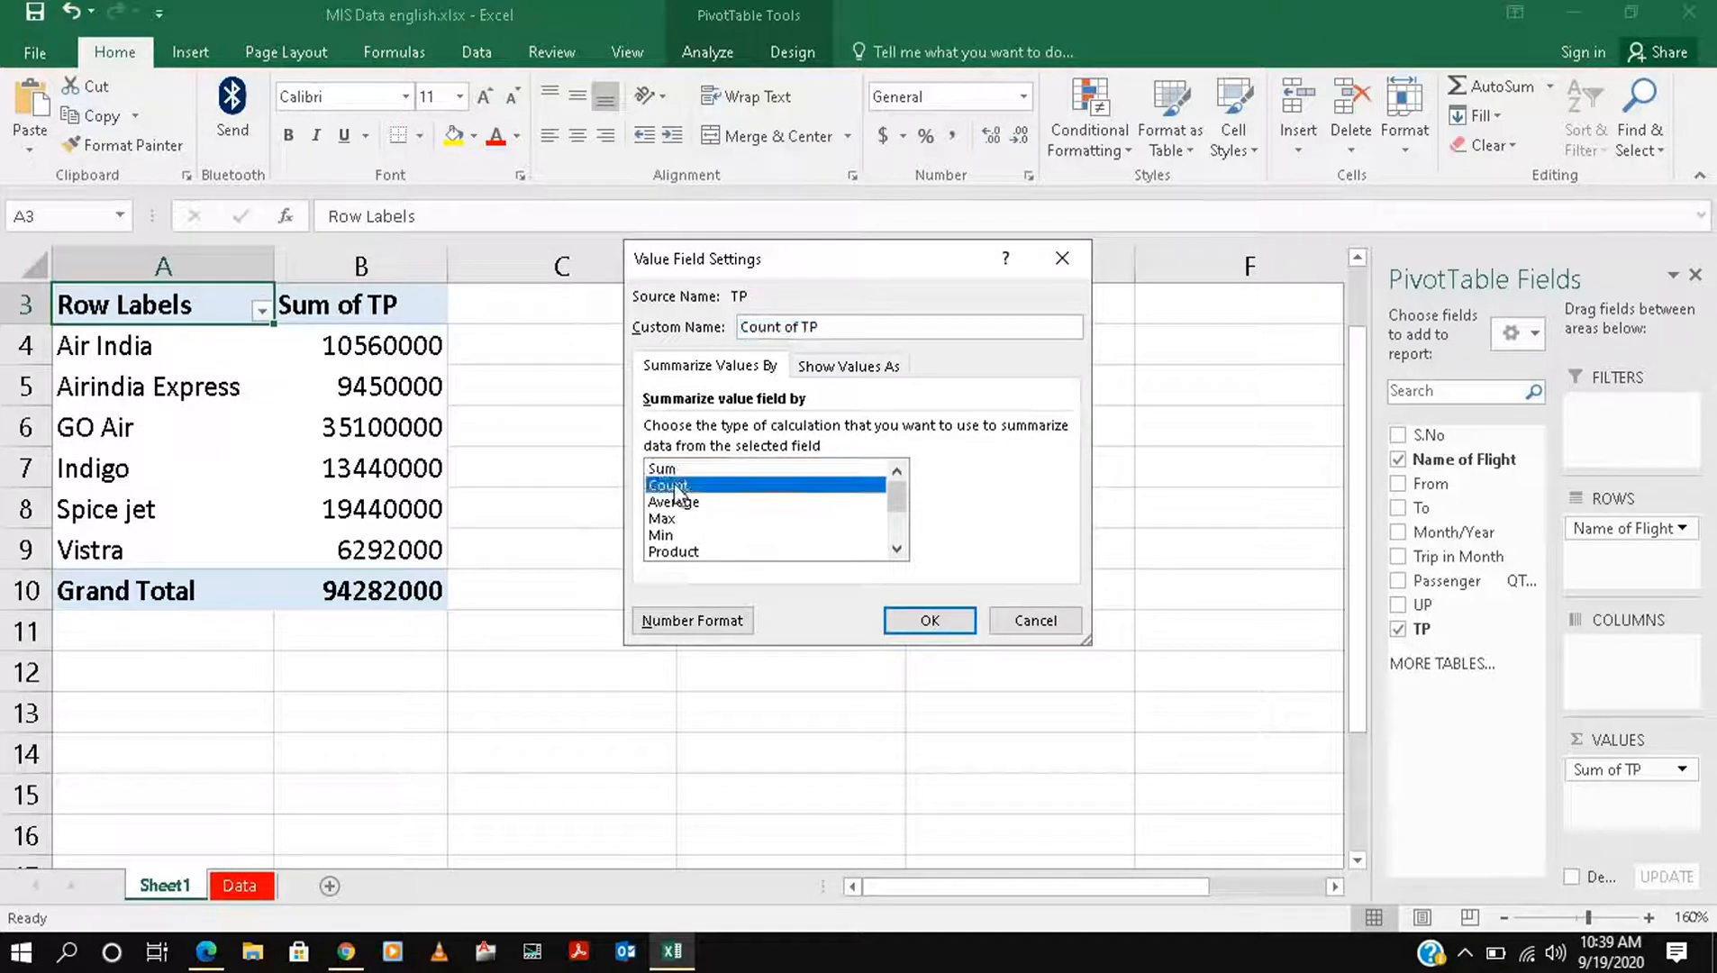
pyautogui.click(911, 620)
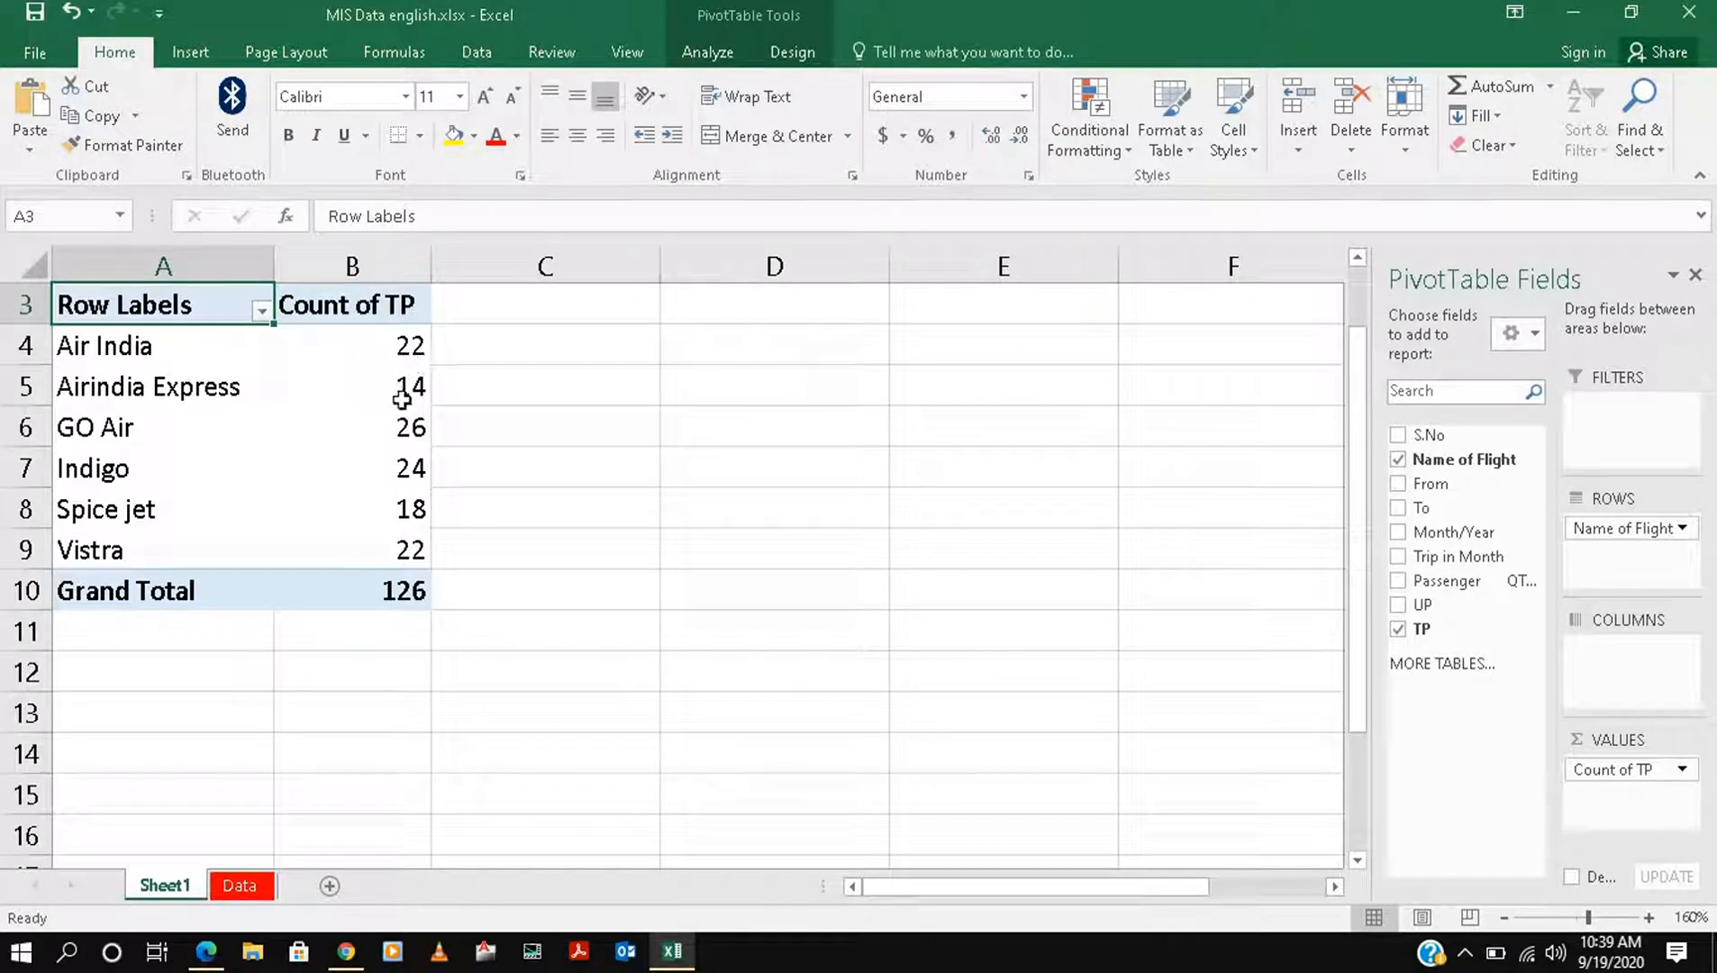
# - Review the flight records on the Data sheet to compare them with the PivotTable counts, and return to Sheet1
pyautogui.click(253, 881)
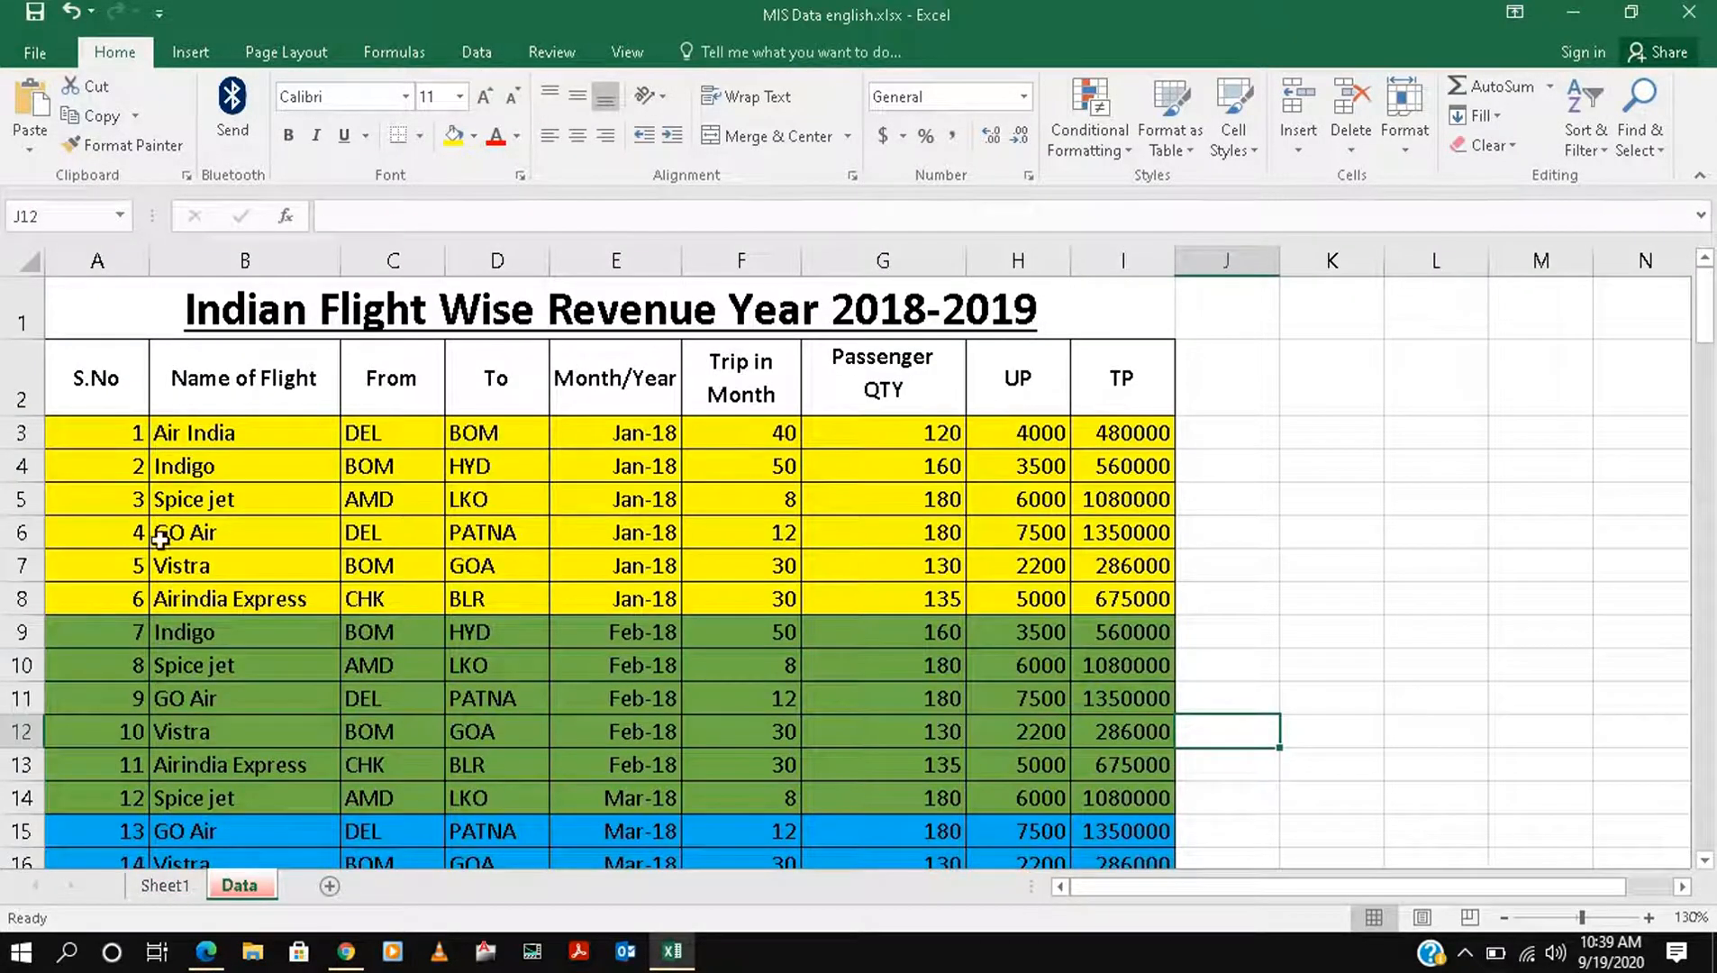
pyautogui.scroll(-5, 253, 713)
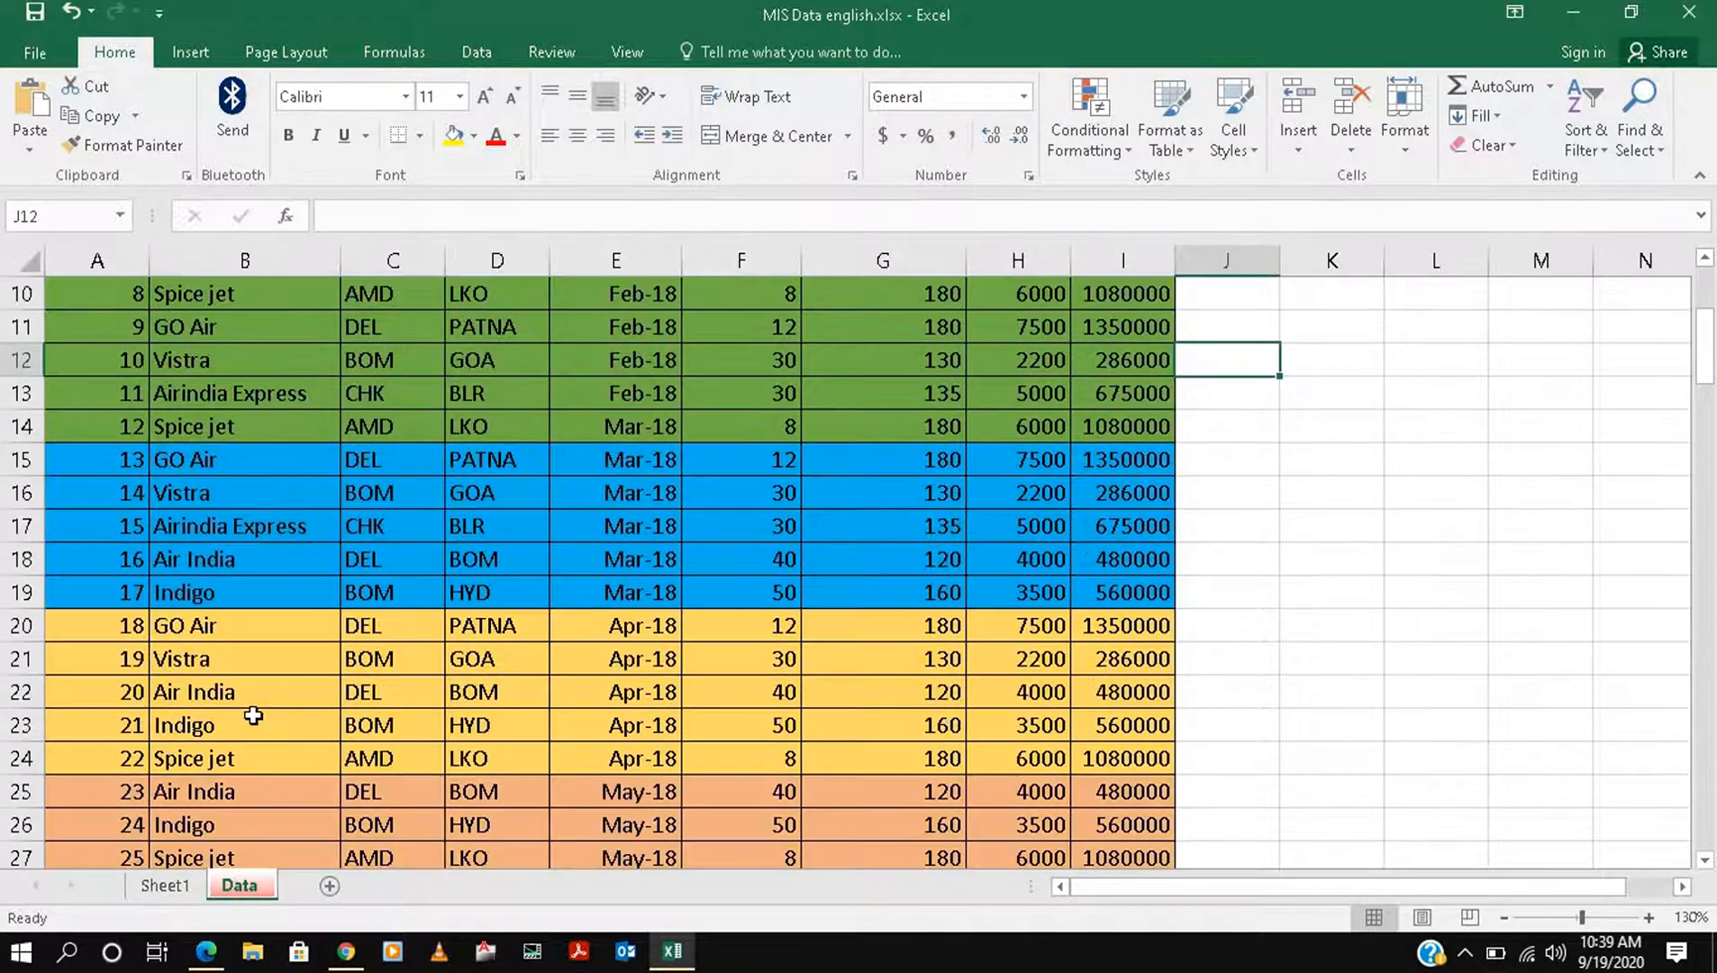
pyautogui.scroll(-1, 253, 712)
pyautogui.scroll(6, 216, 793)
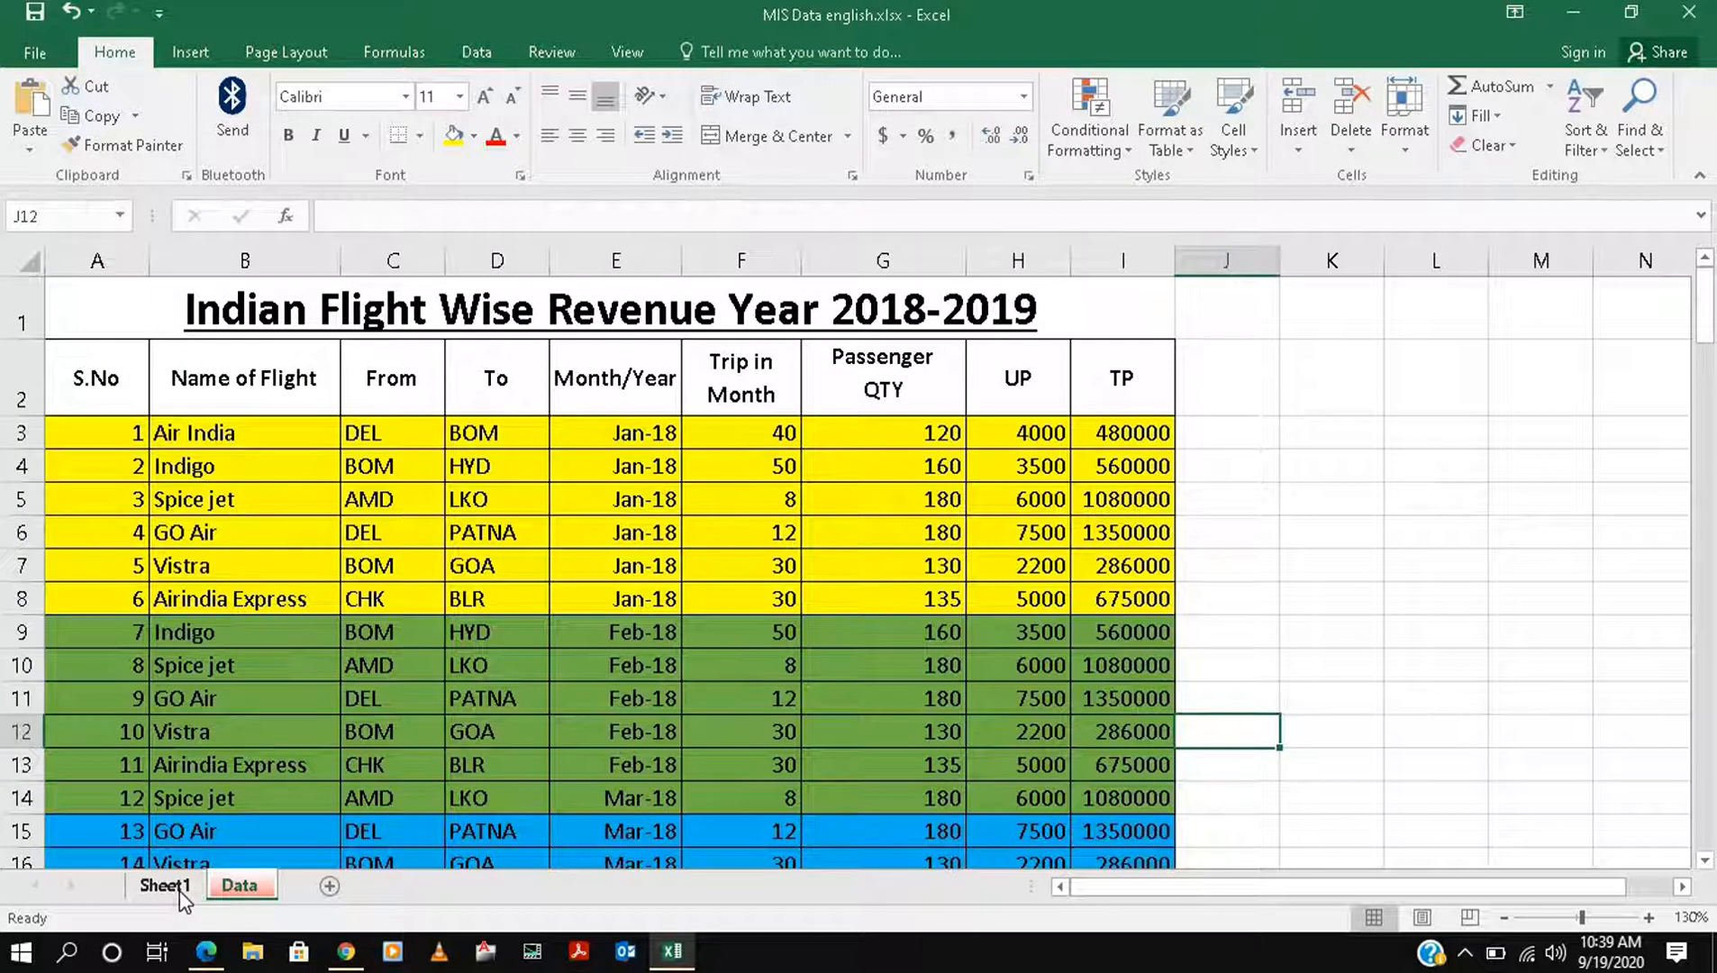
pyautogui.click(180, 891)
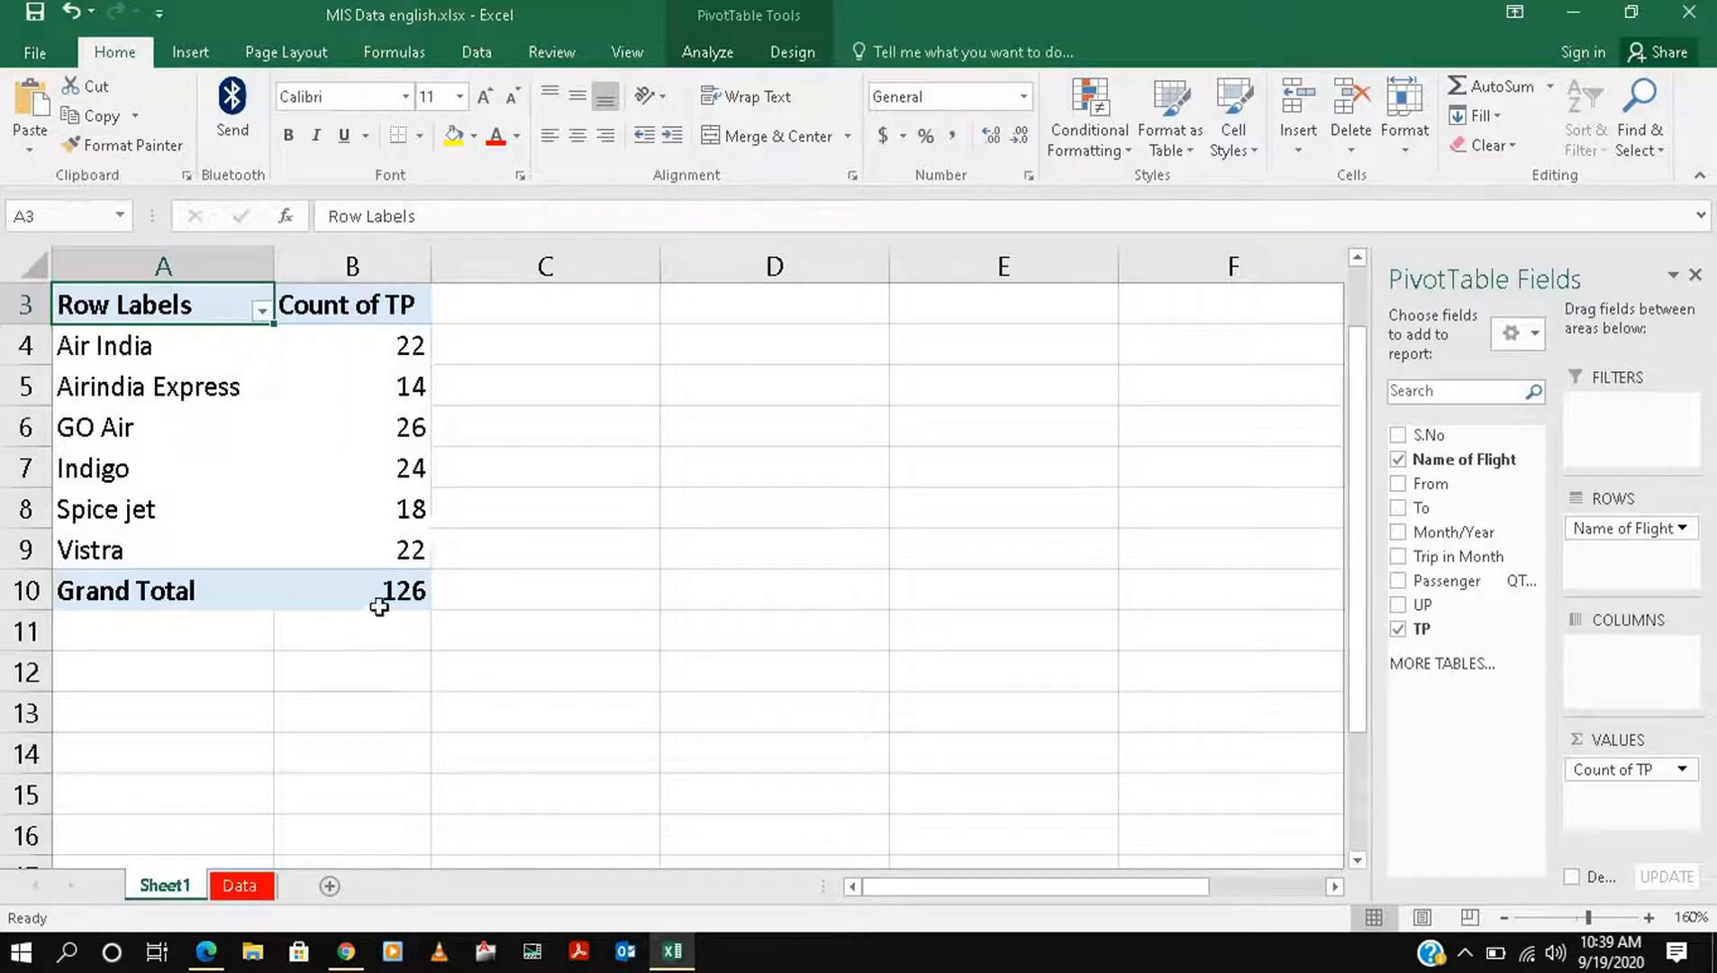
pyautogui.moveTo(423, 587)
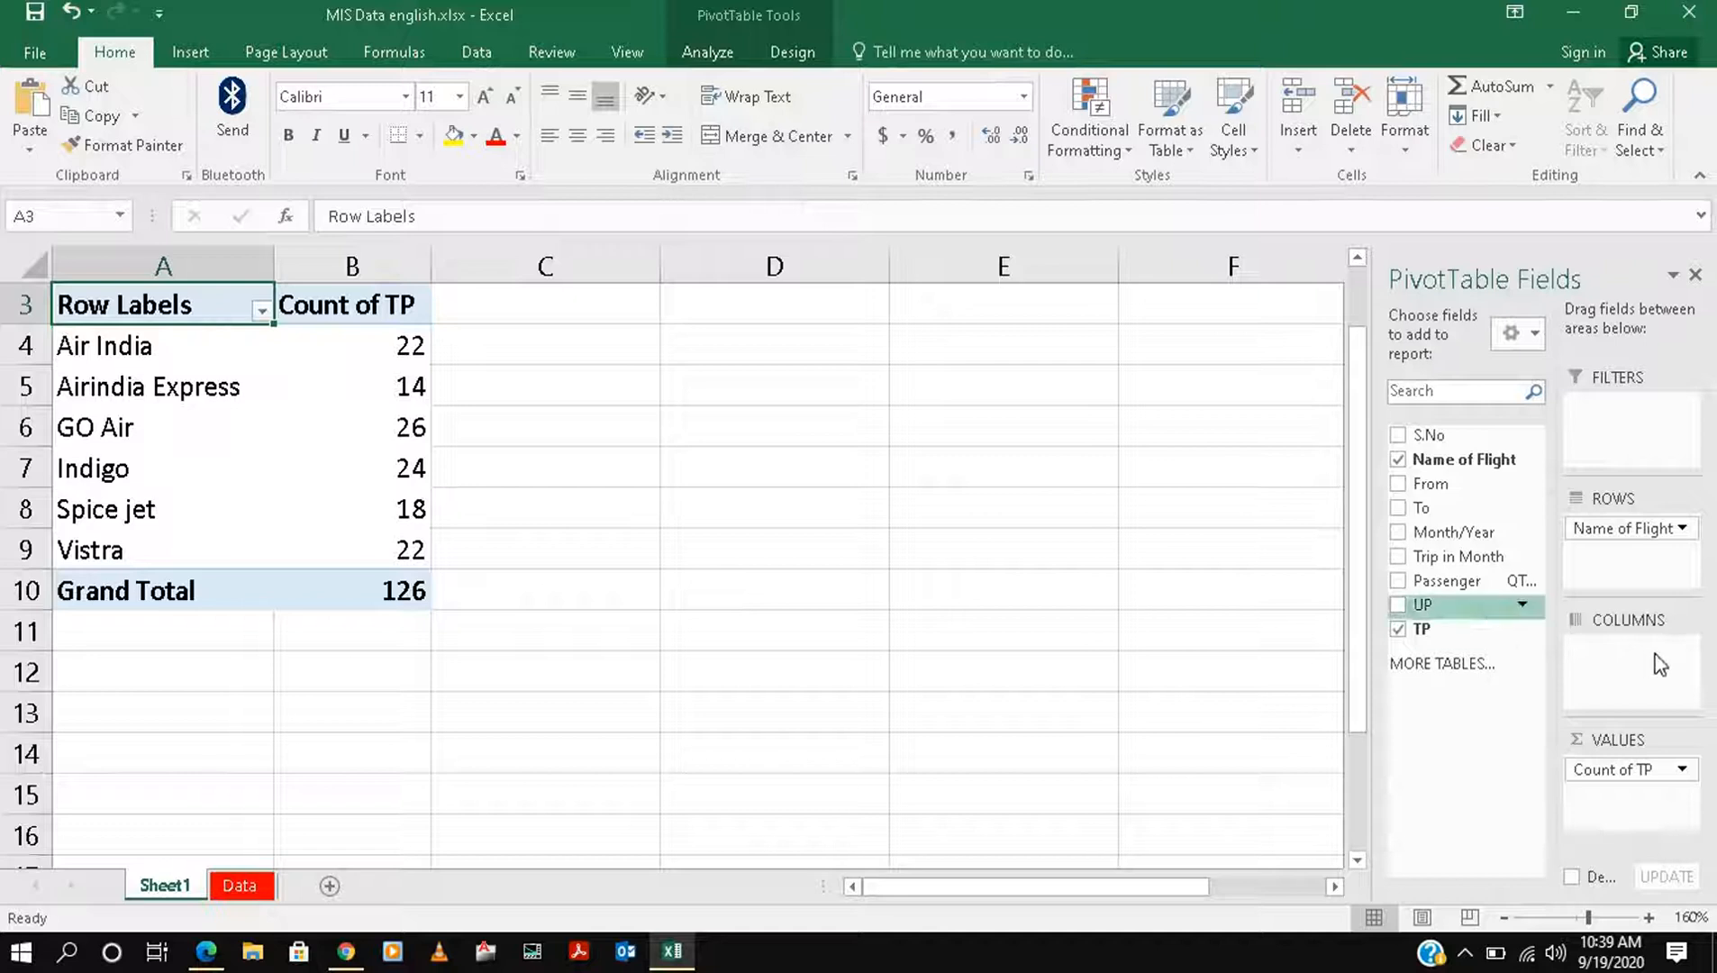
# - Change the TP value field to summarize by Average
pyautogui.click(1683, 771)
pyautogui.click(1634, 739)
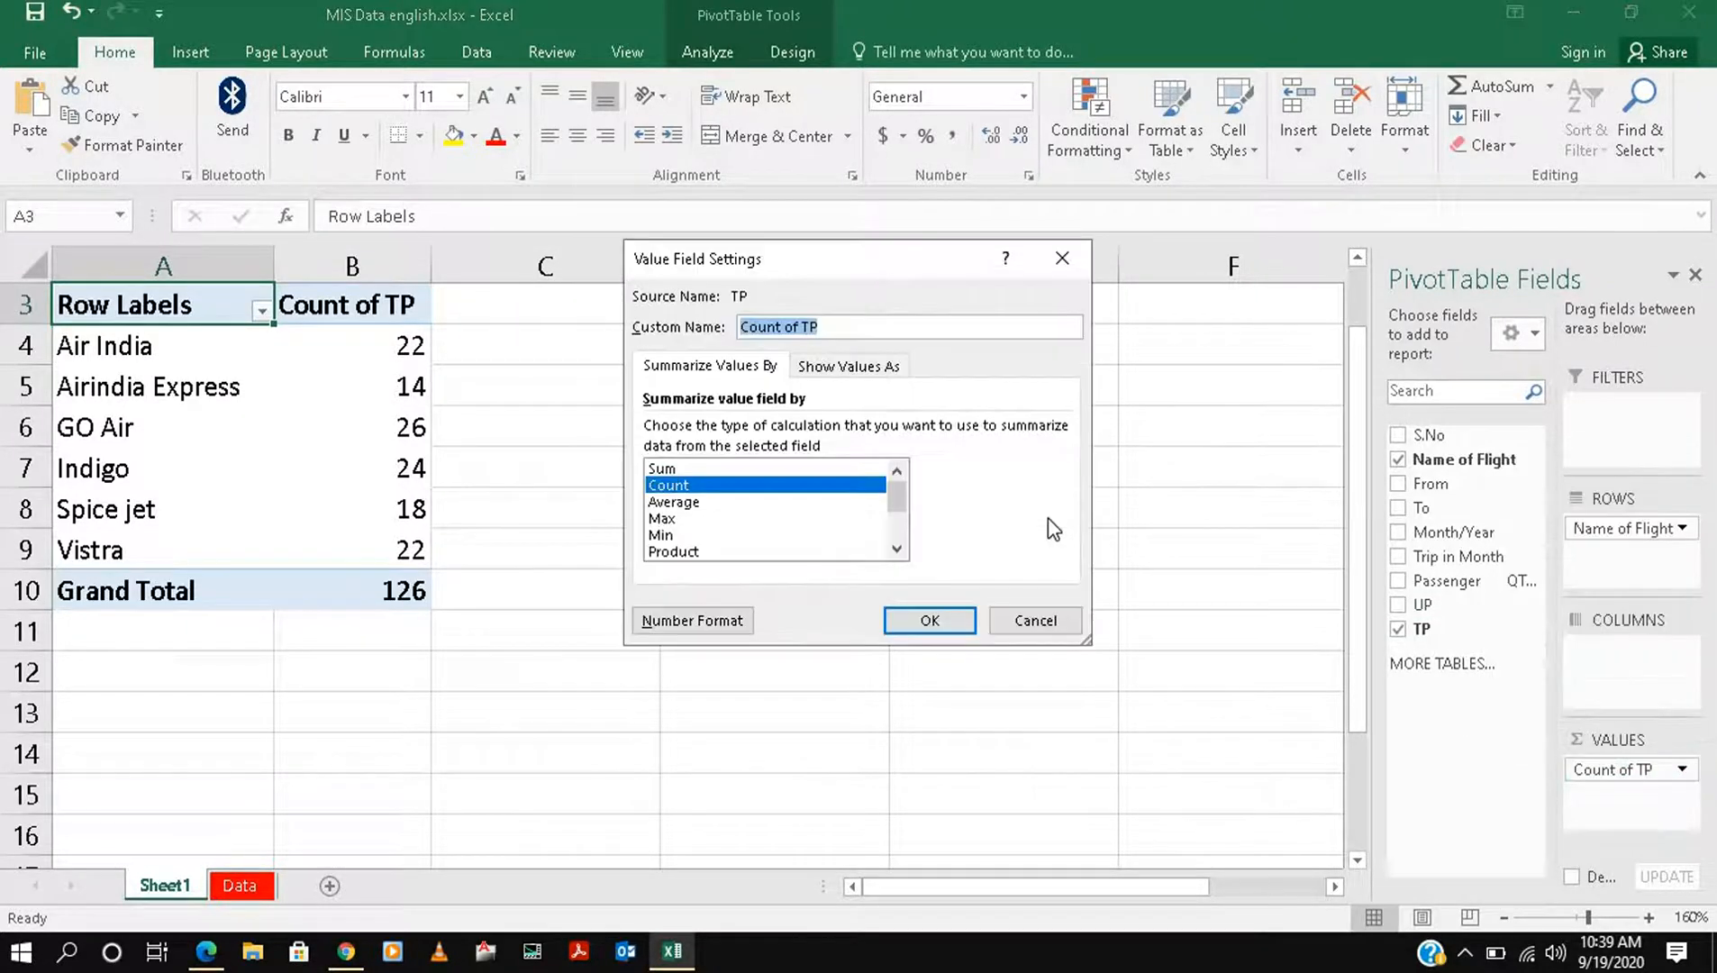
pyautogui.click(672, 502)
pyautogui.click(924, 621)
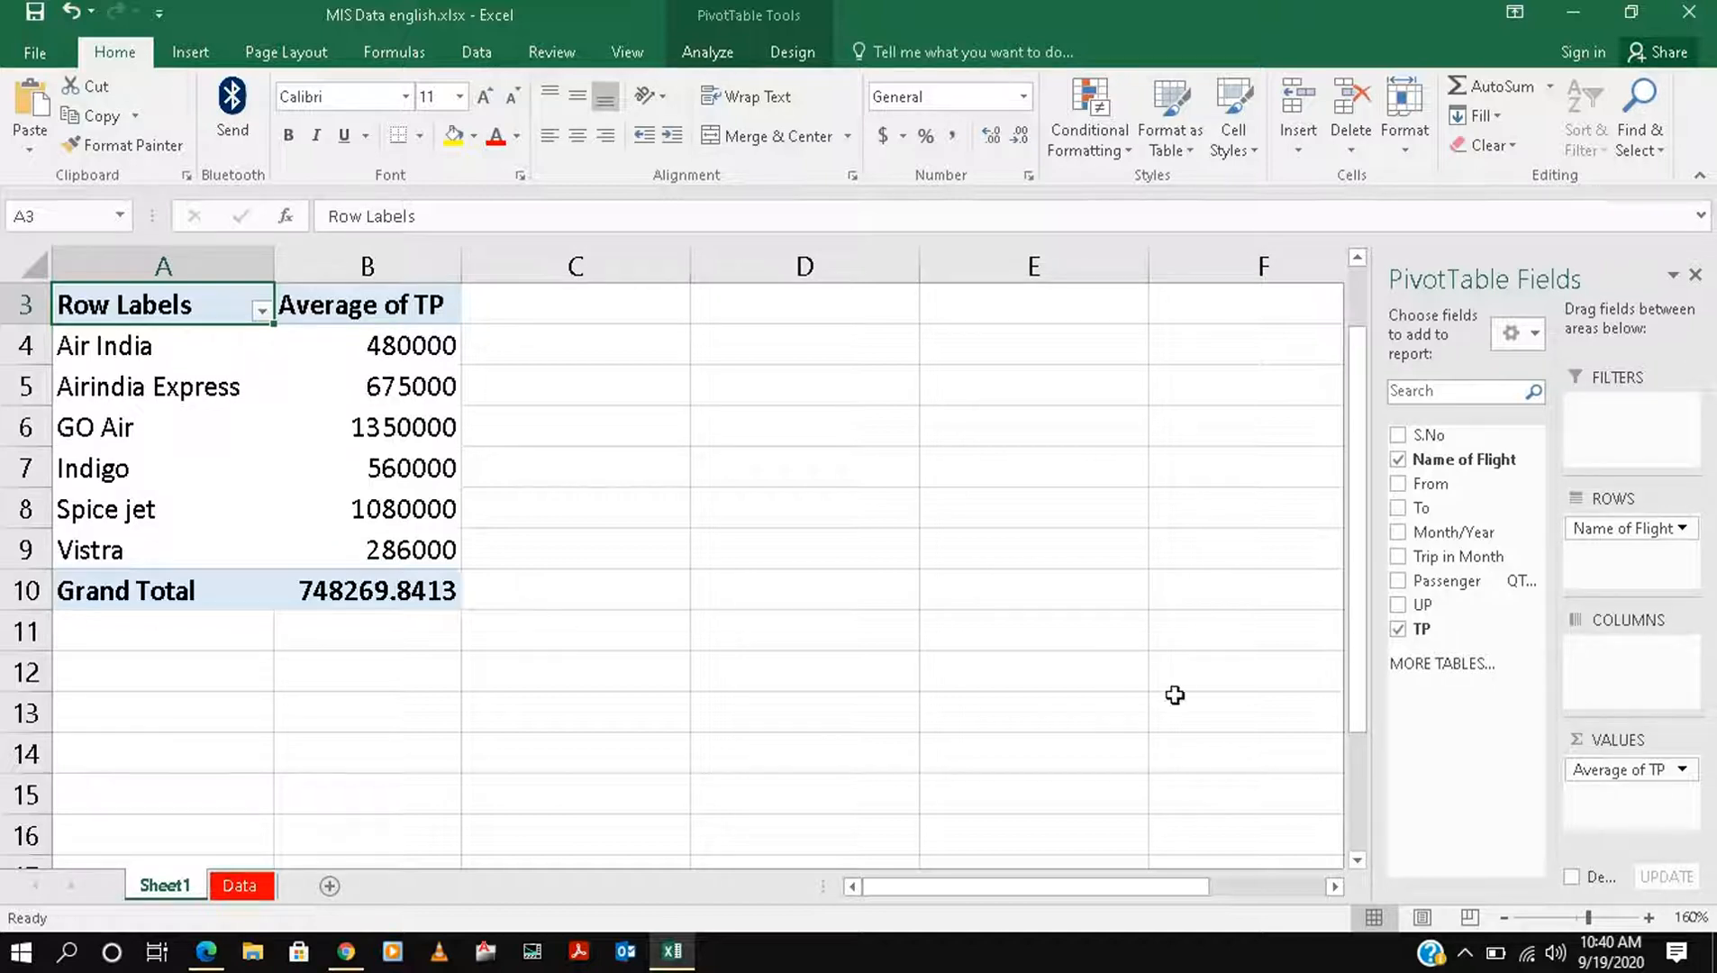
# - Change the TP value field to summarize by Max
pyautogui.click(1674, 774)
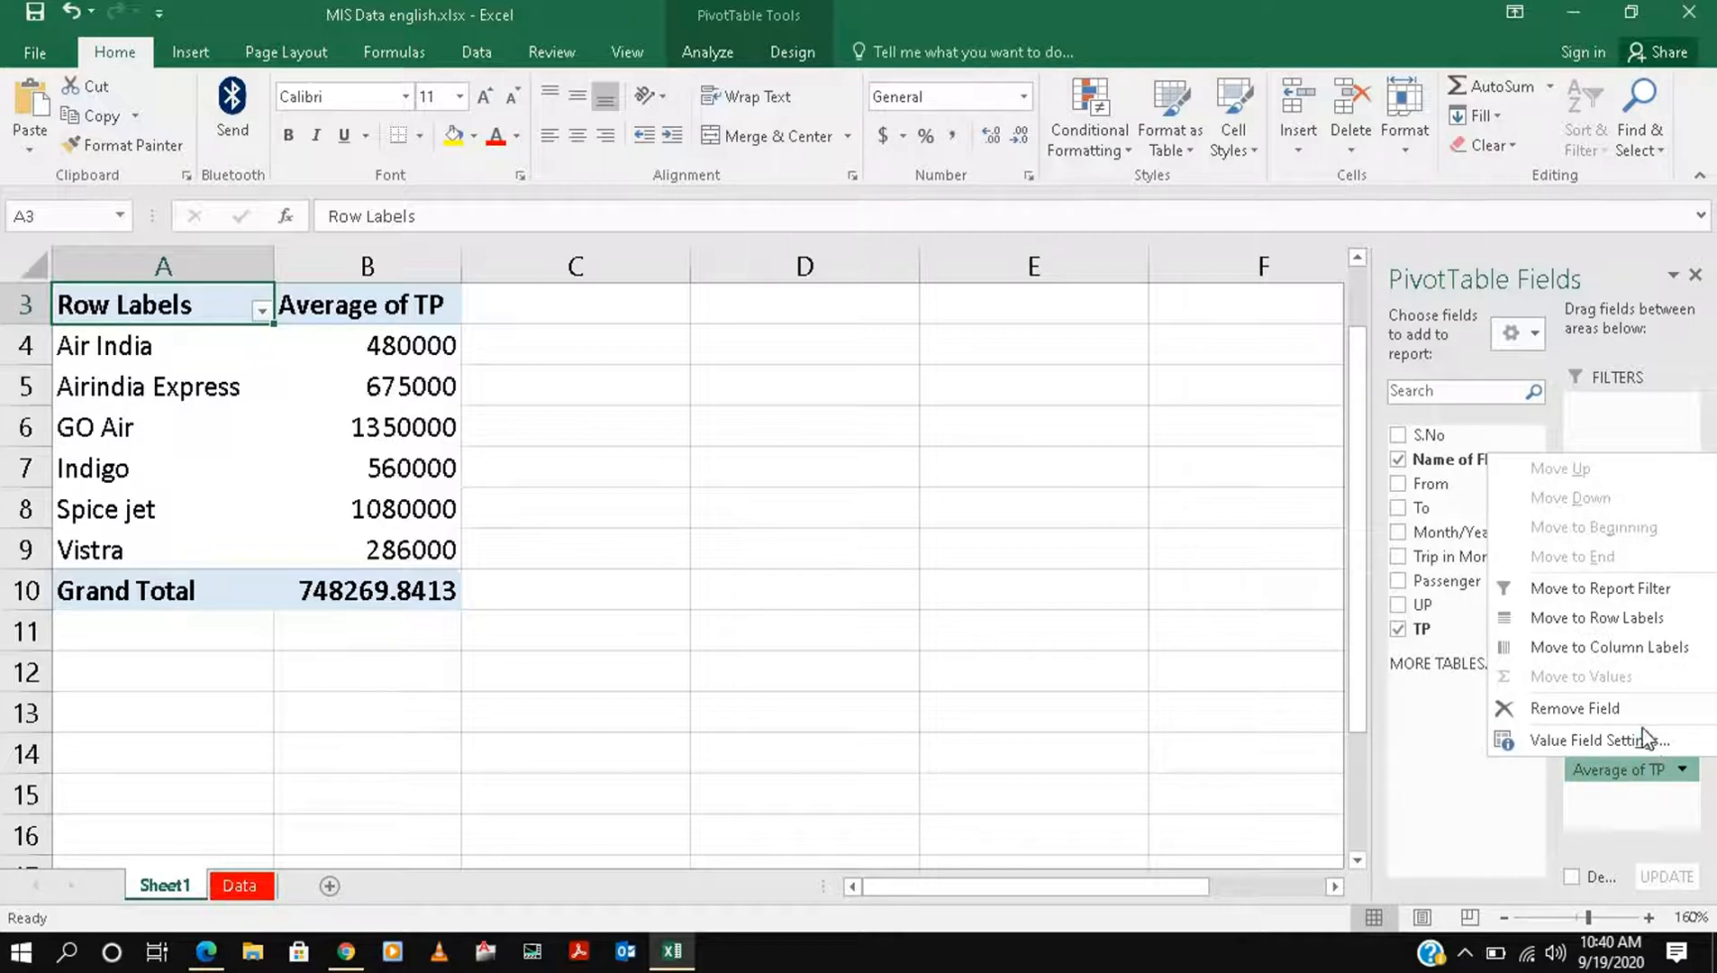
pyautogui.click(1639, 738)
pyautogui.click(680, 519)
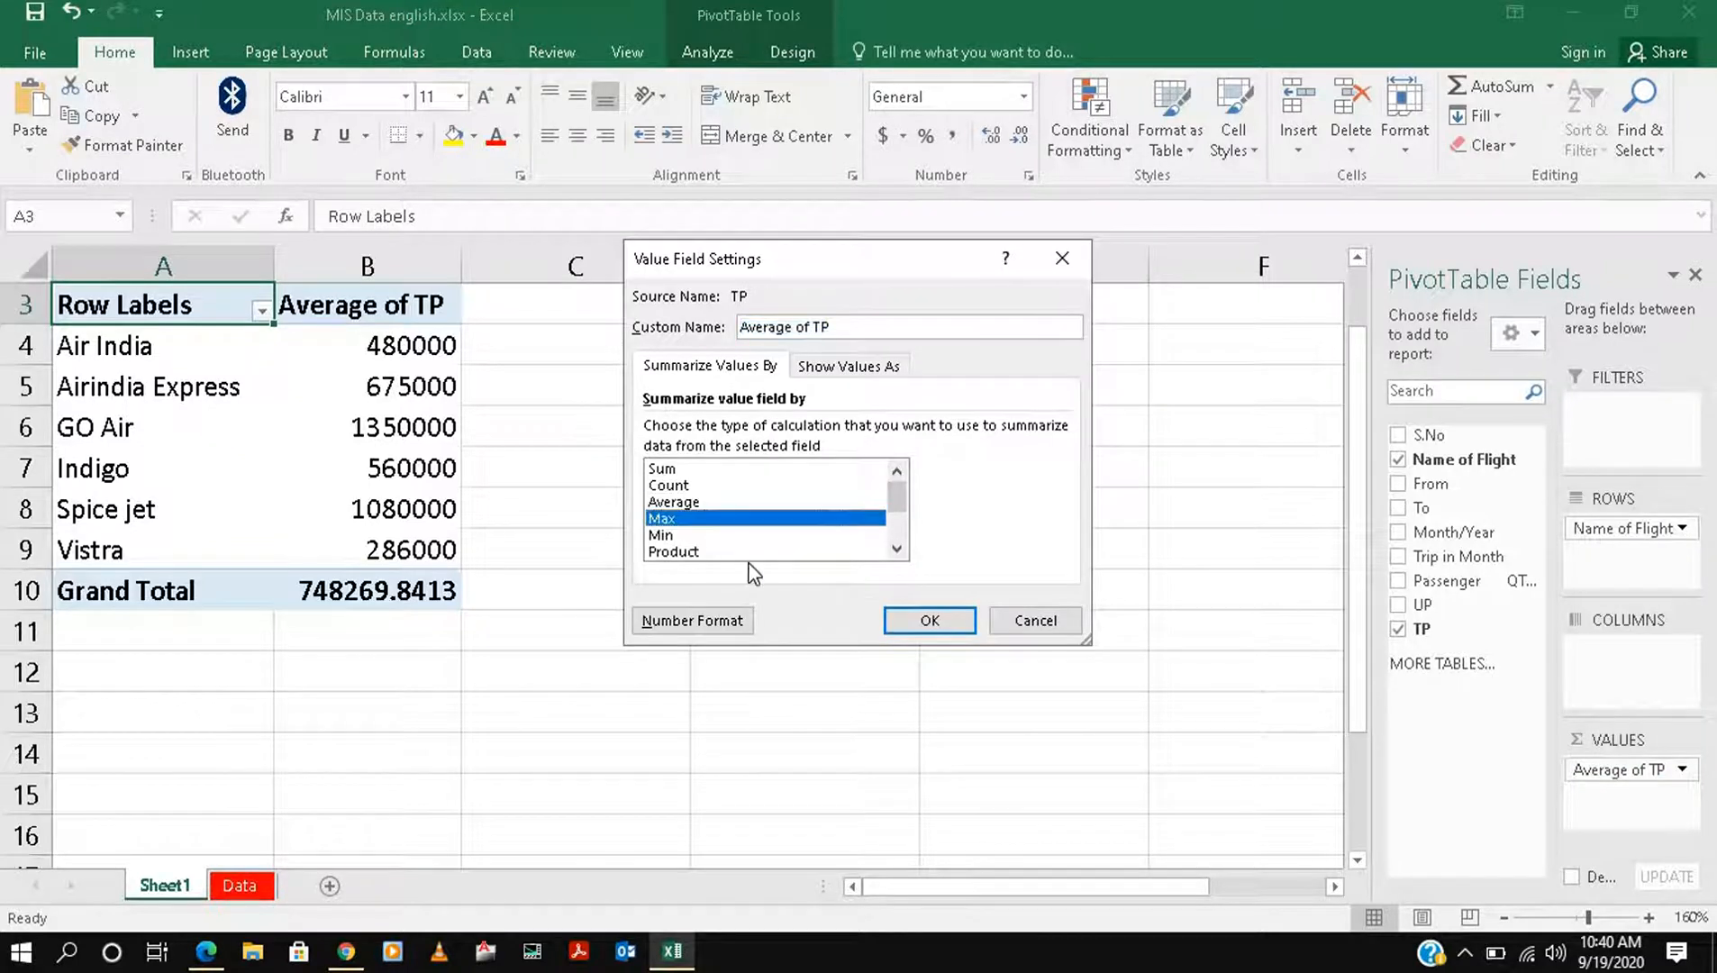
pyautogui.click(914, 616)
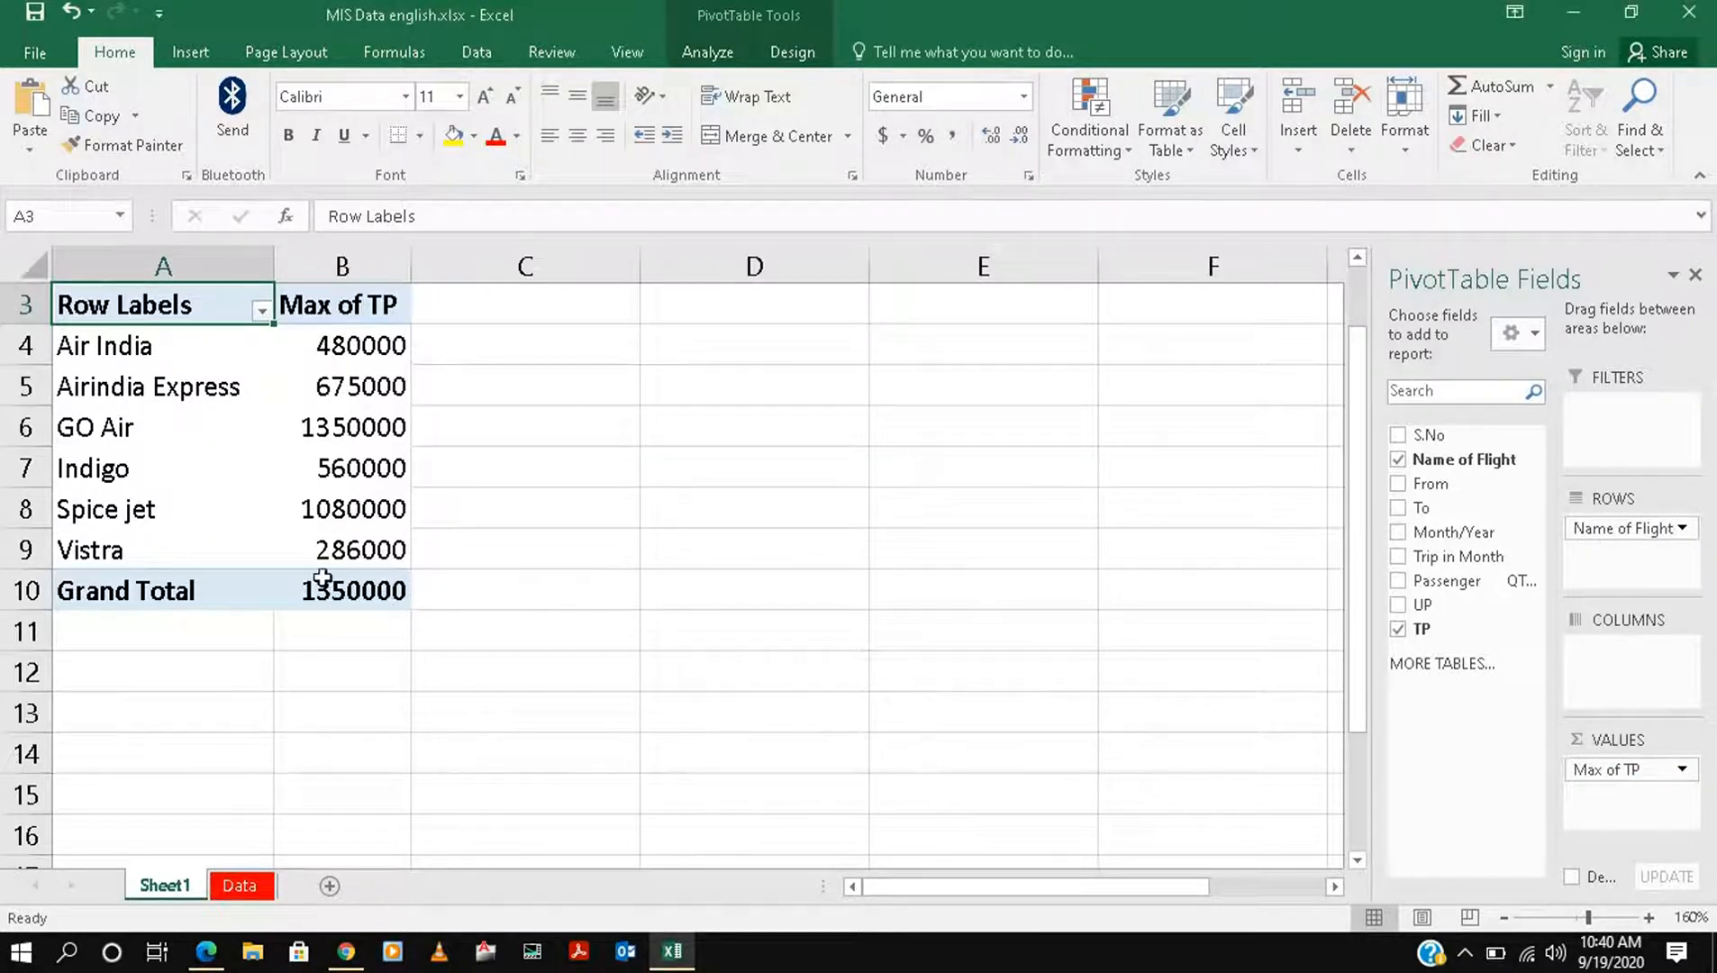
pyautogui.moveTo(357, 590)
# - Change the TP value field to summarize by Min
pyautogui.click(1681, 768)
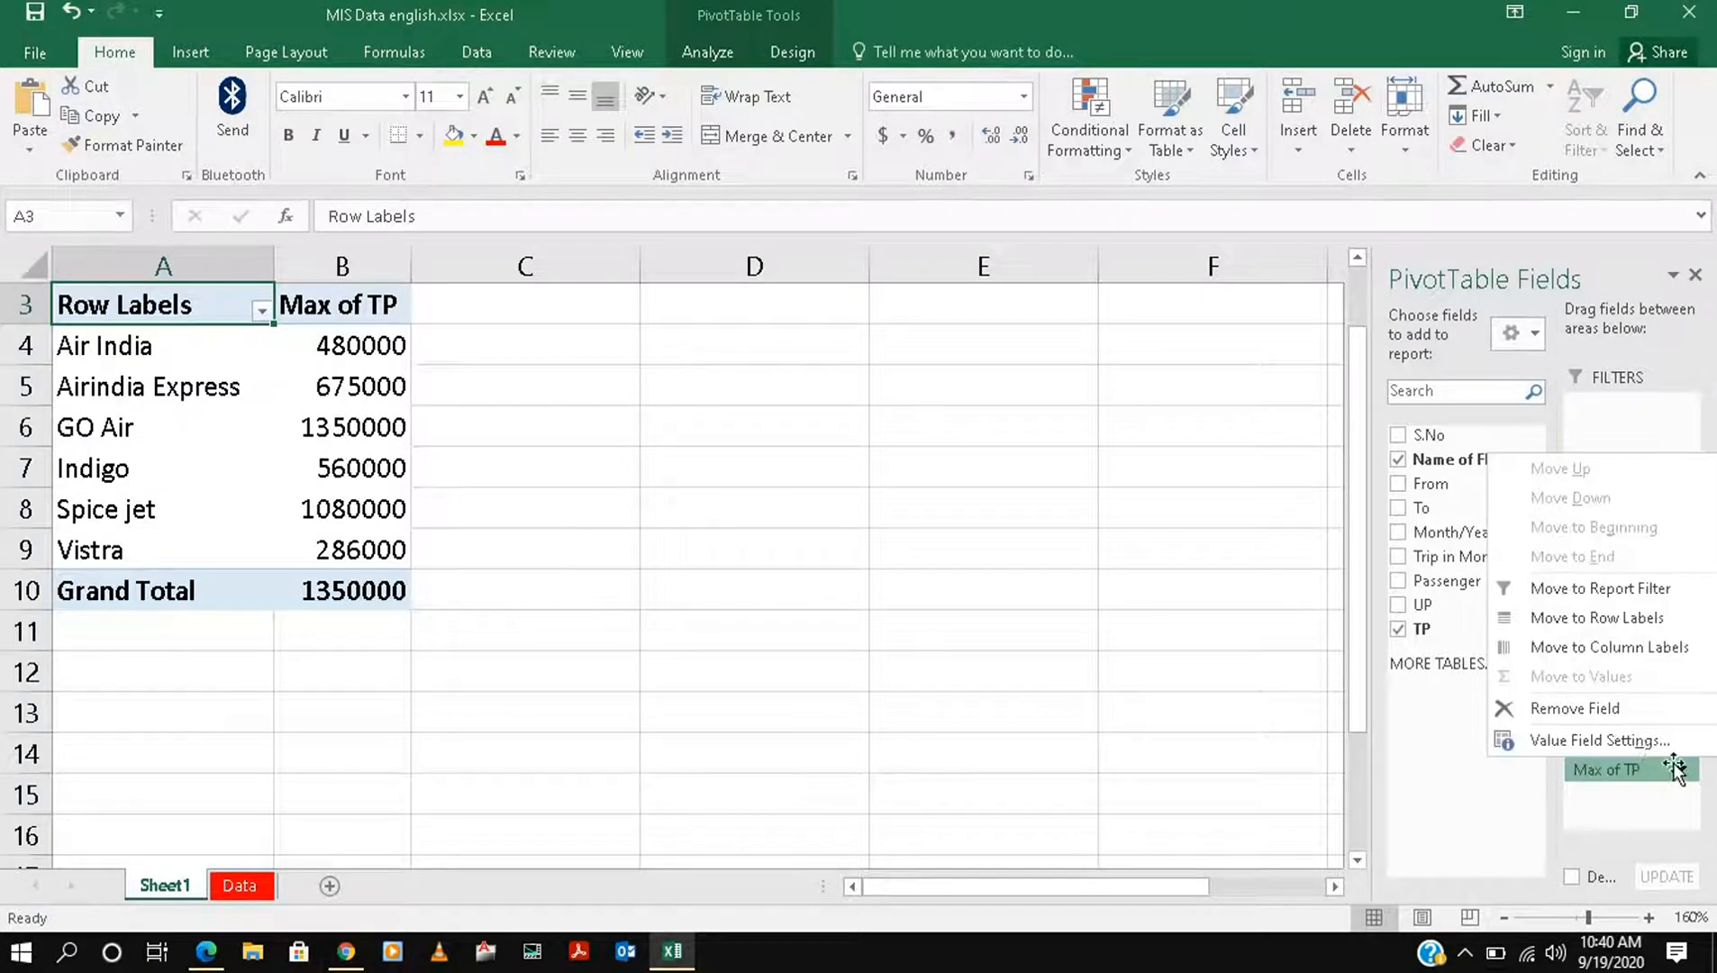
pyautogui.click(1632, 737)
pyautogui.click(677, 539)
pyautogui.click(901, 622)
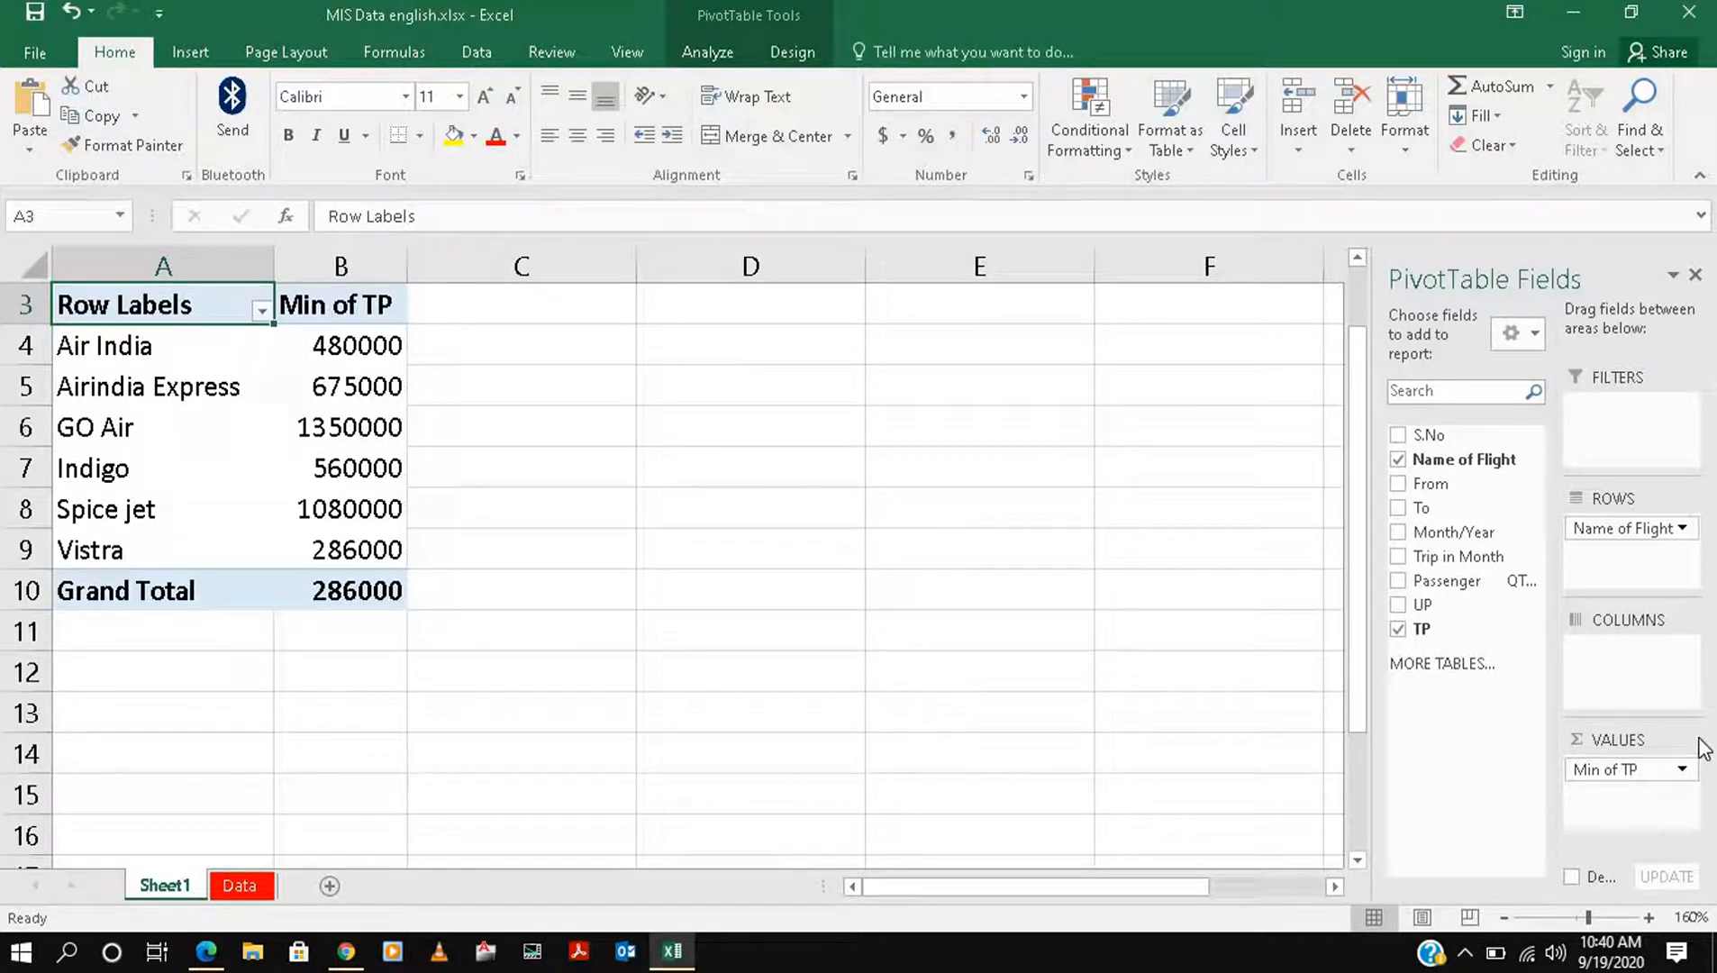
# - Filter the PivotTable's row labels to show only Air India
pyautogui.scroll(1, 951, 579)
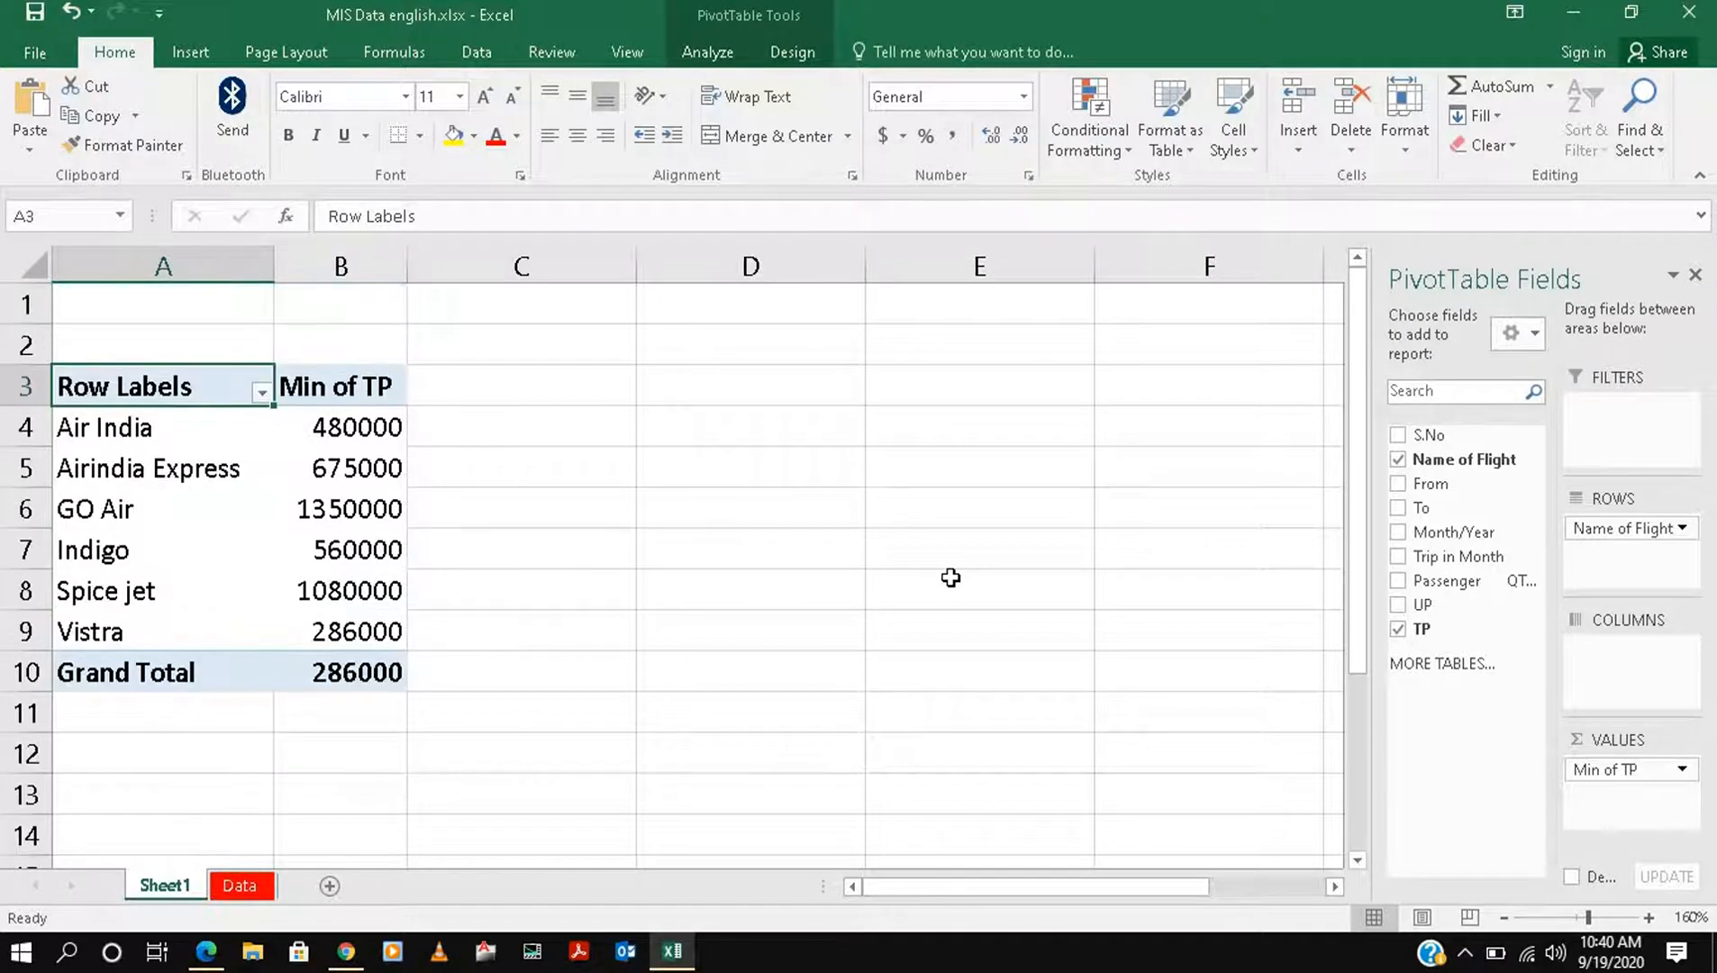
pyautogui.click(261, 393)
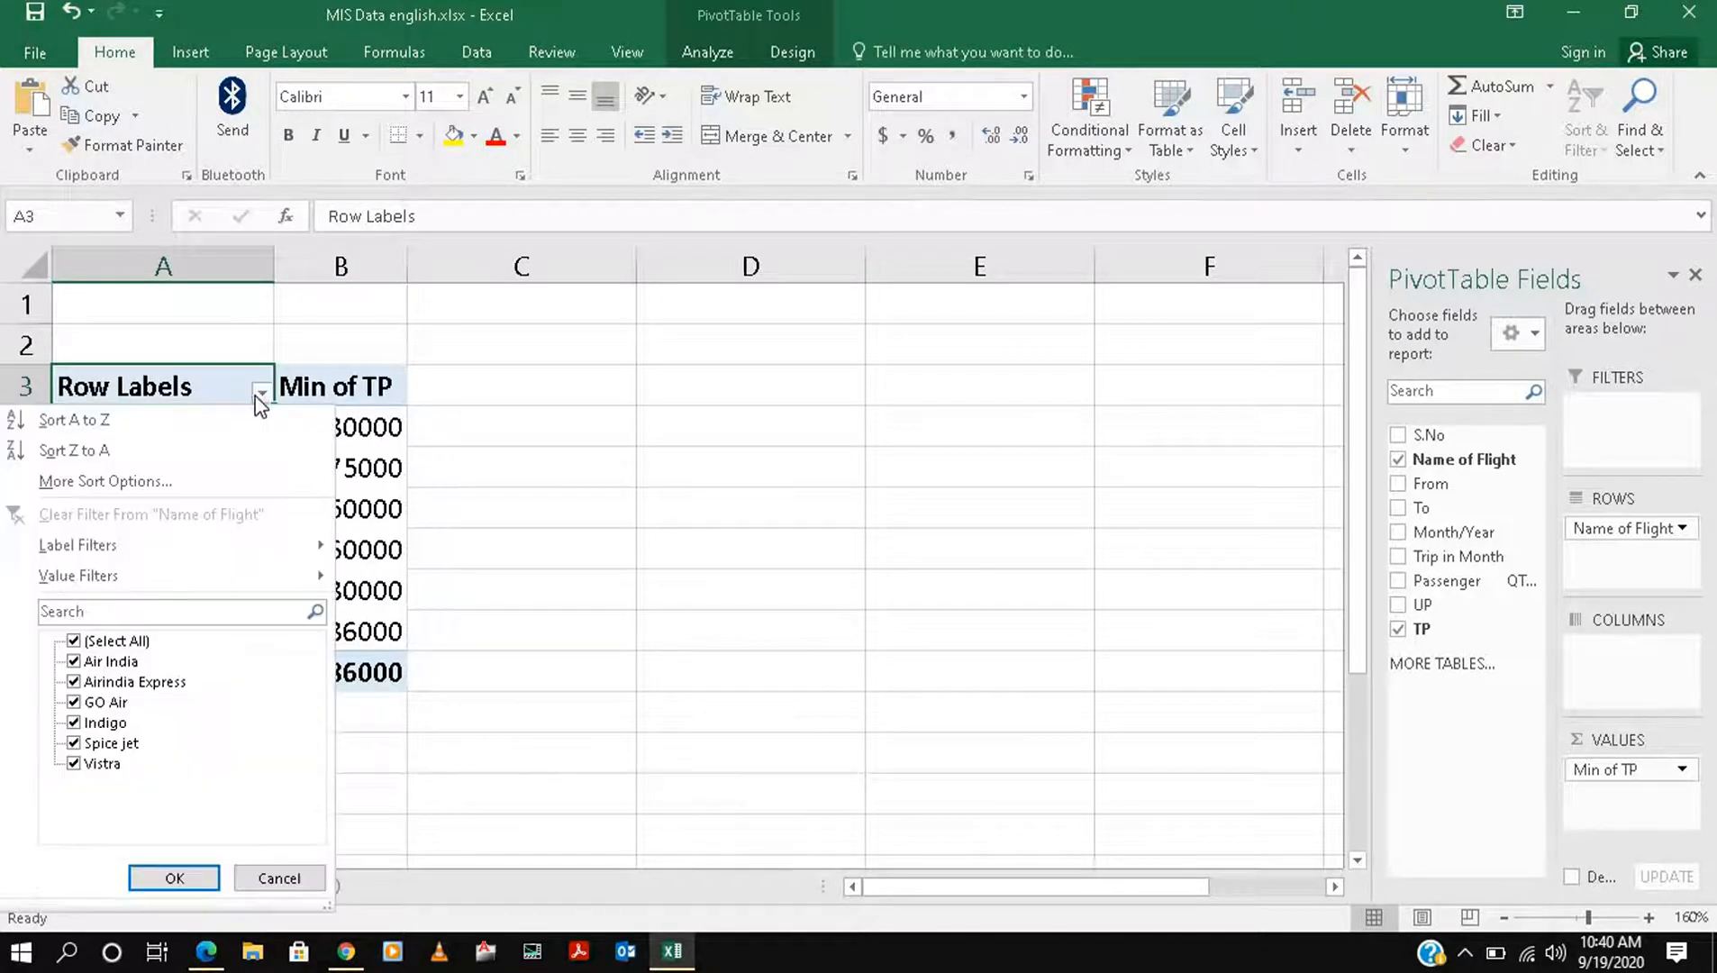
pyautogui.click(74, 640)
pyautogui.click(74, 661)
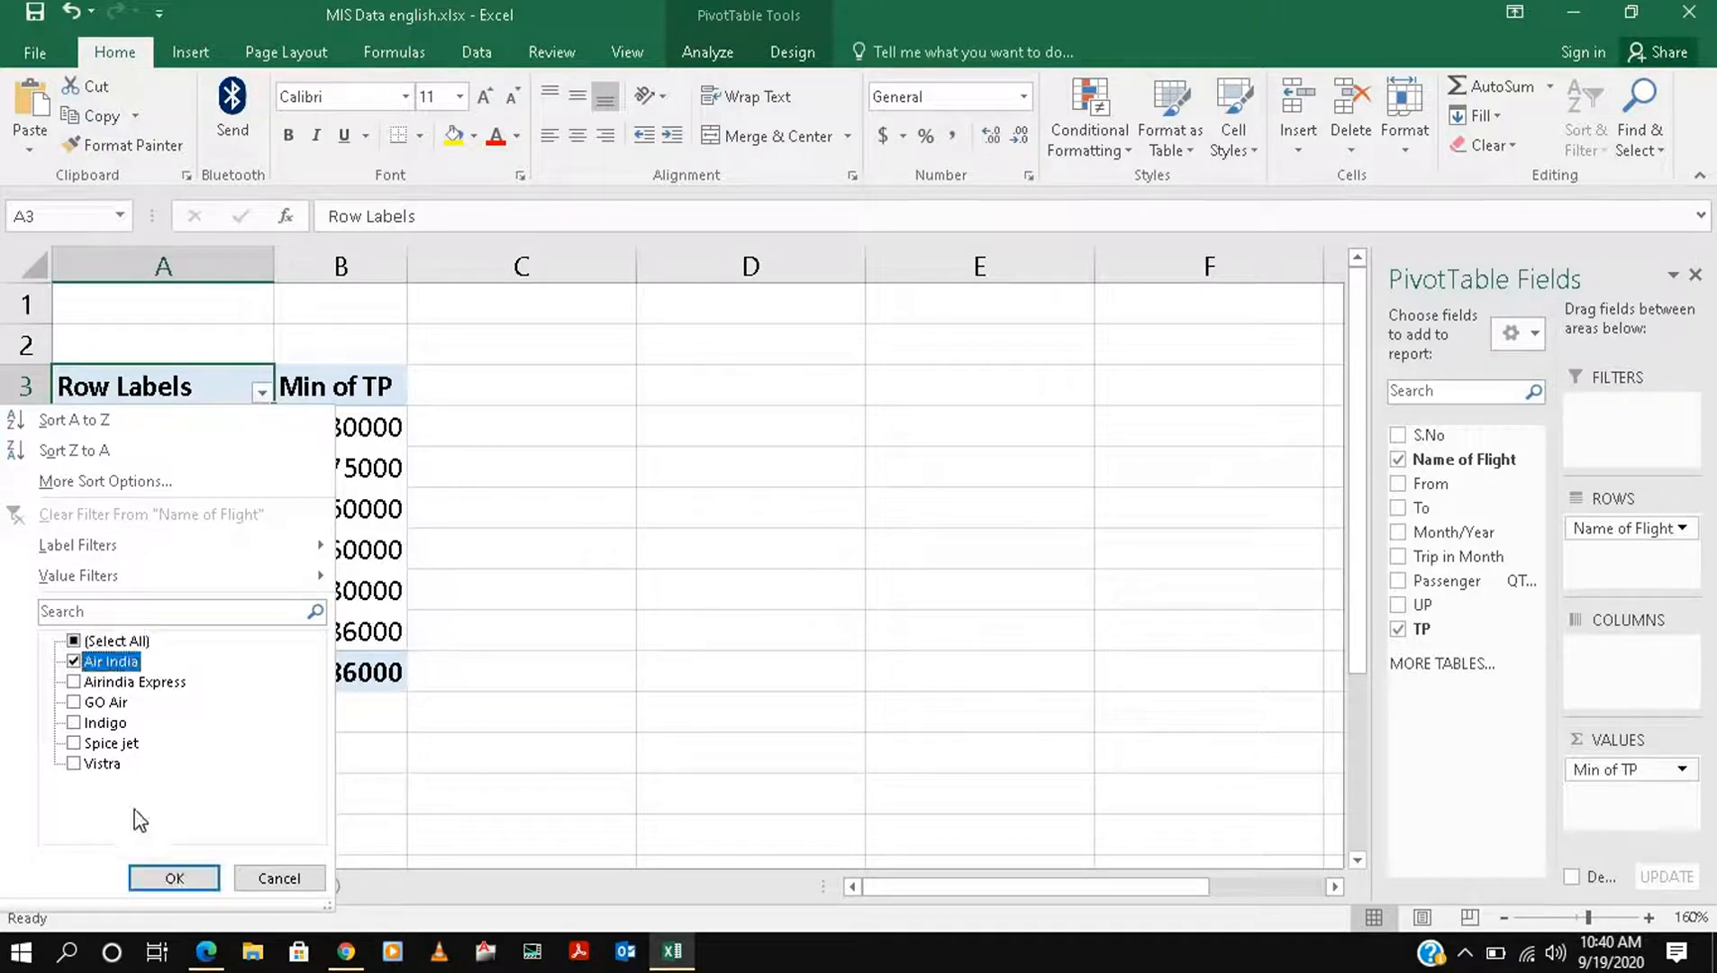
pyautogui.click(174, 878)
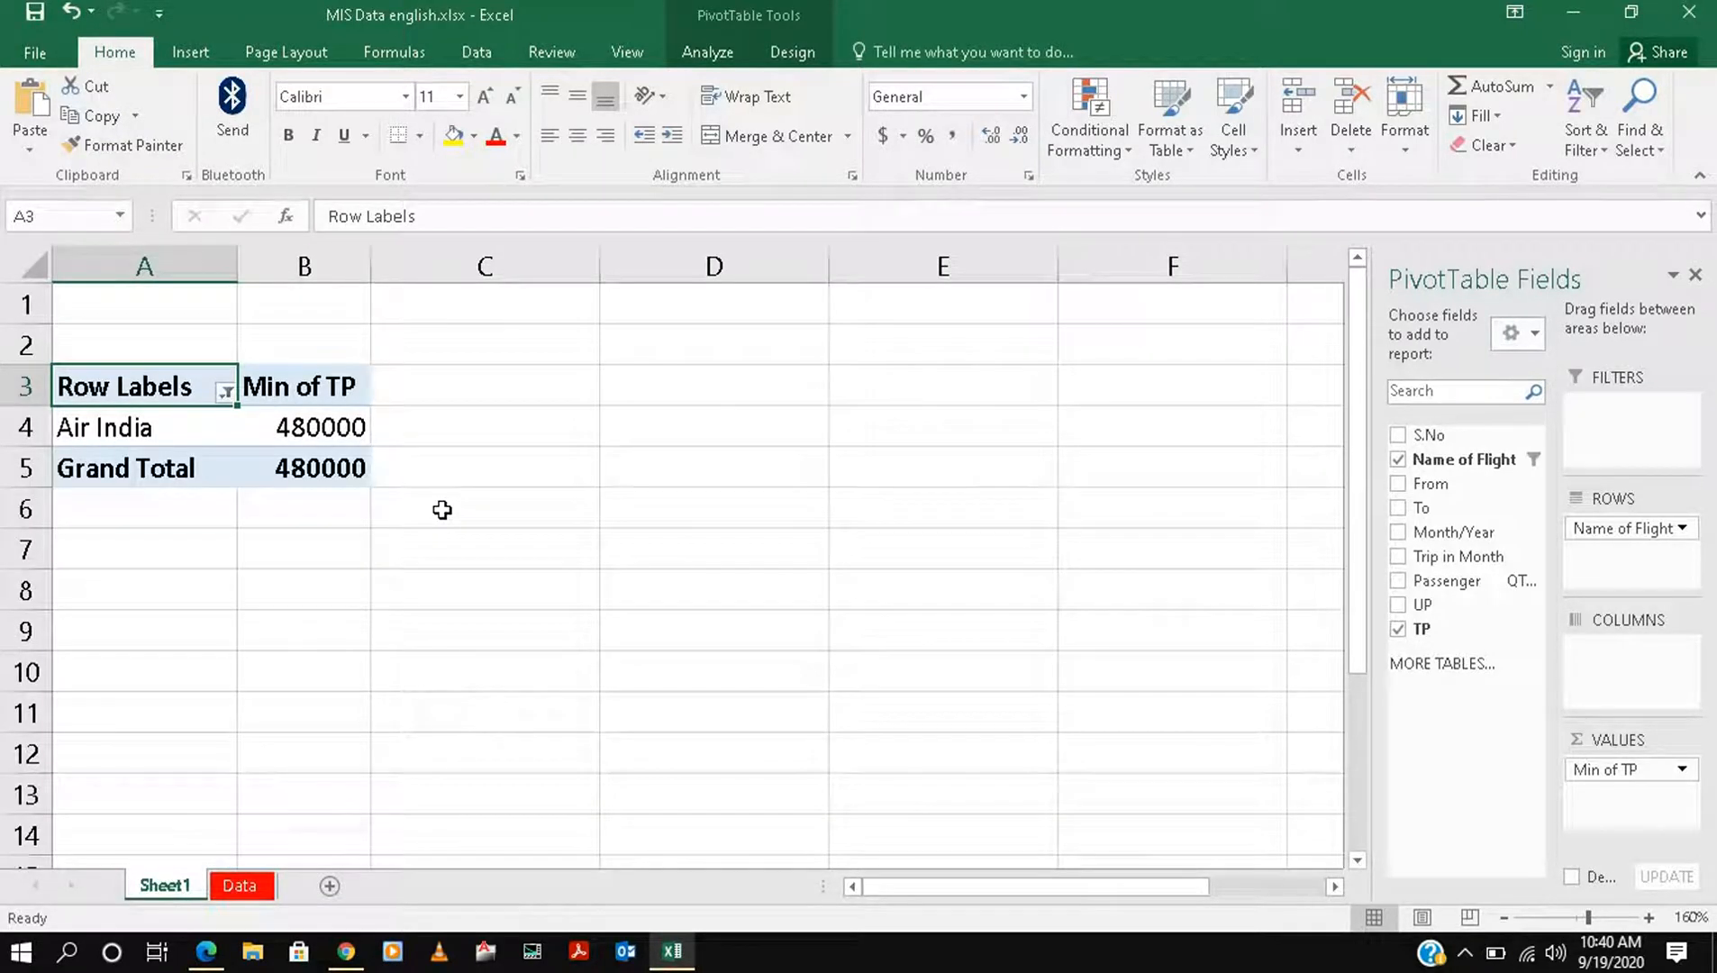
# - Reset the row labels filter to show all flight names
pyautogui.click(225, 390)
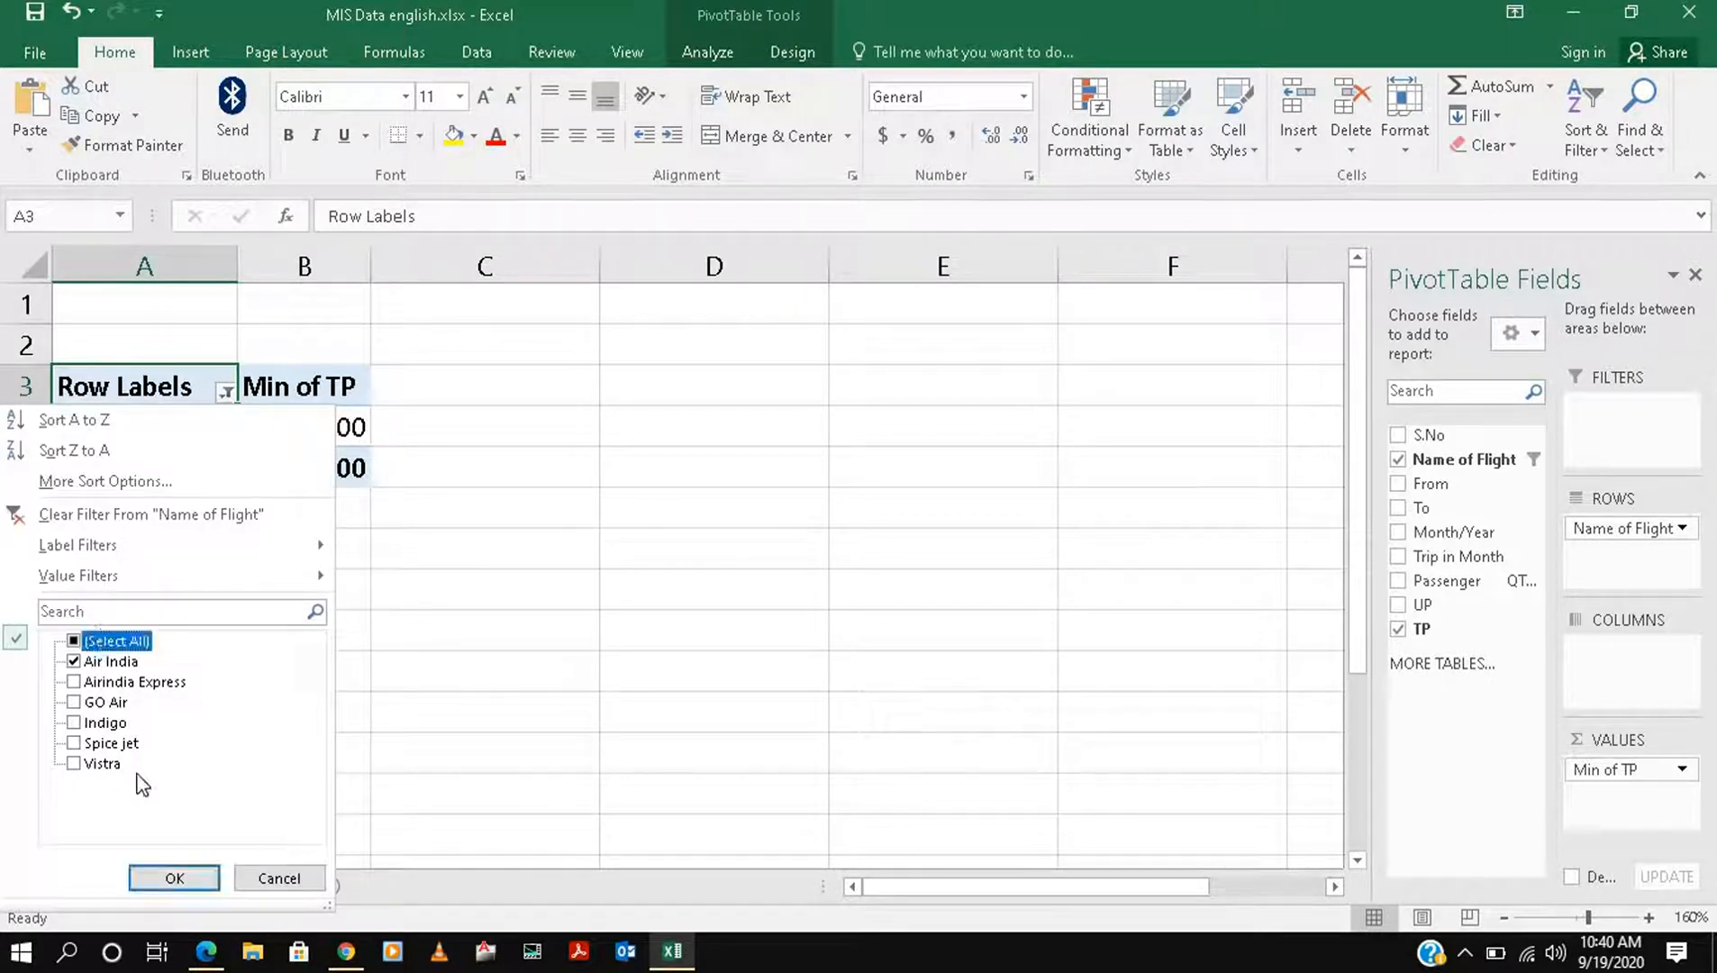
pyautogui.click(73, 658)
pyautogui.click(72, 643)
pyautogui.click(174, 878)
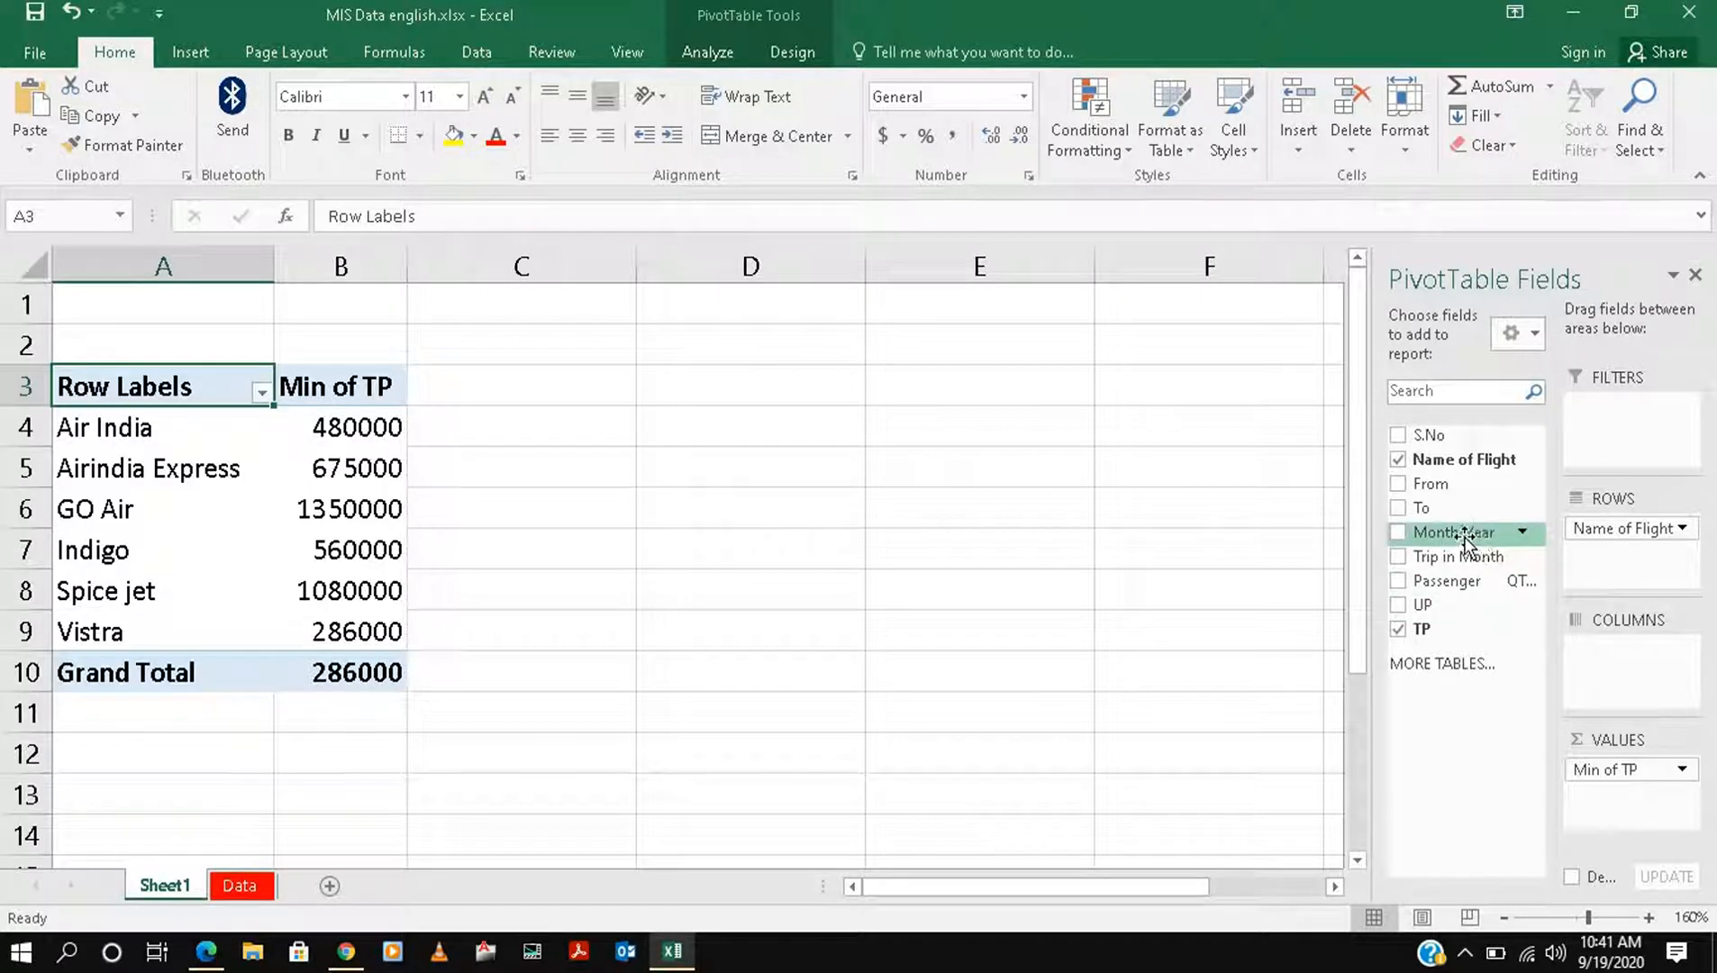
# - Add the Month/Year field to the PivotTable's columns area and expand 2018 and 2019 into quarters
pyautogui.moveTo(1467, 540); pyautogui.dragTo(1597, 641)
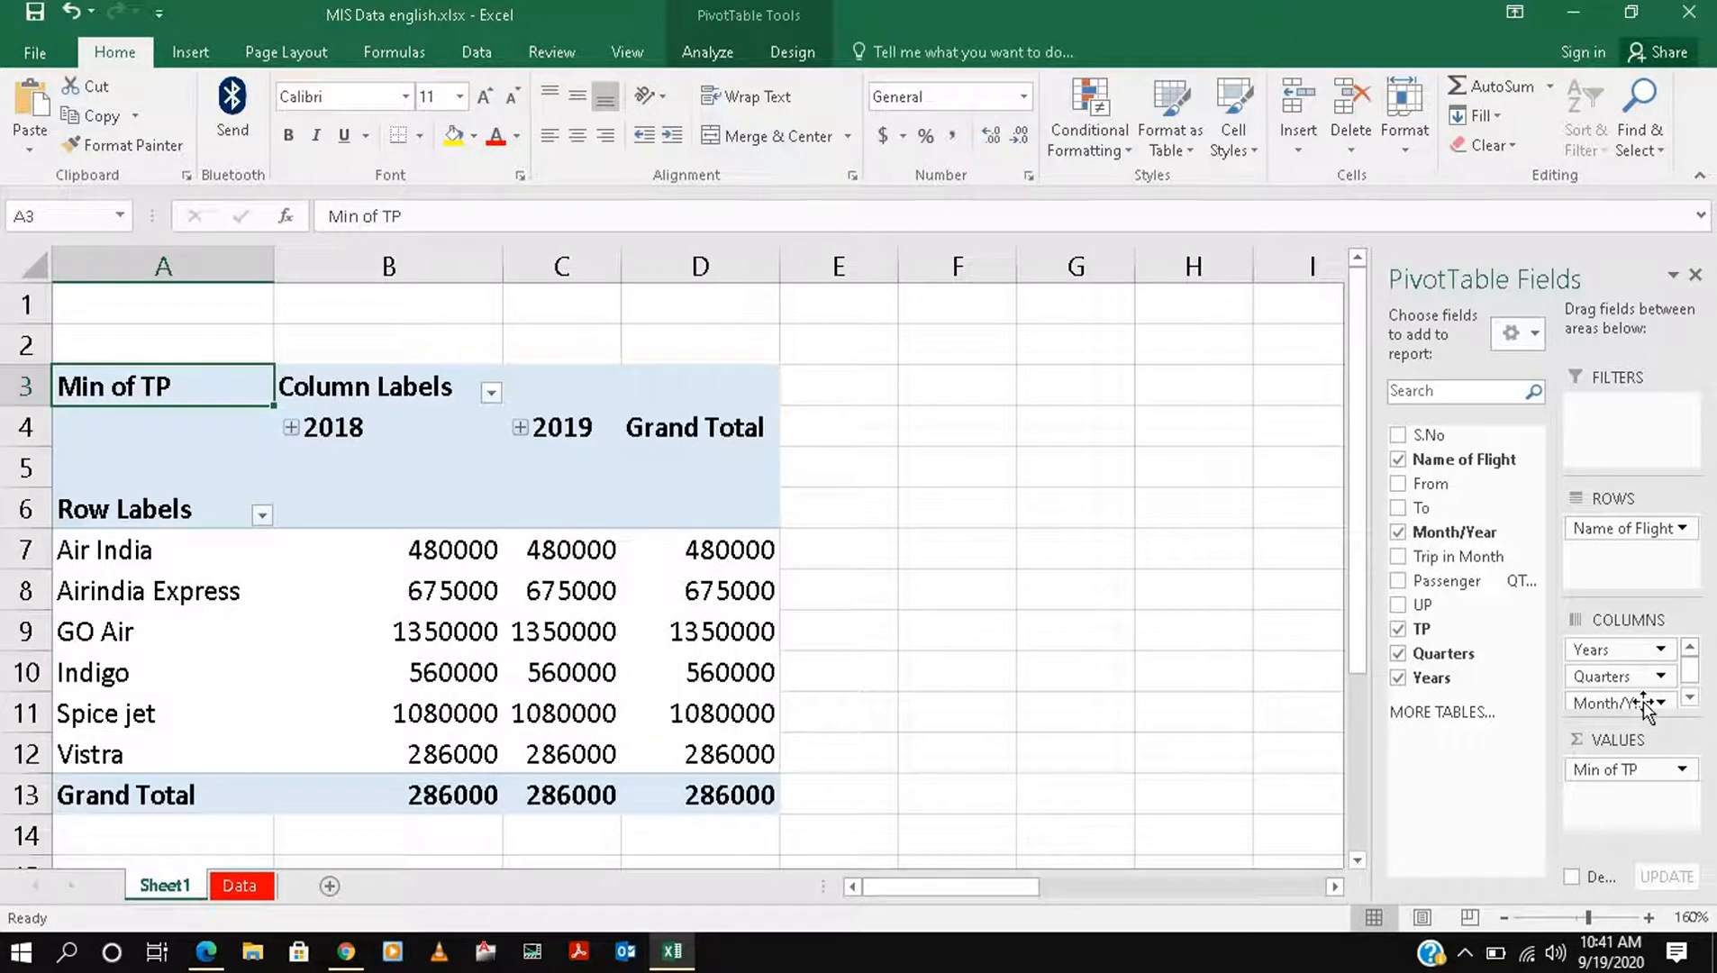
pyautogui.click(293, 429)
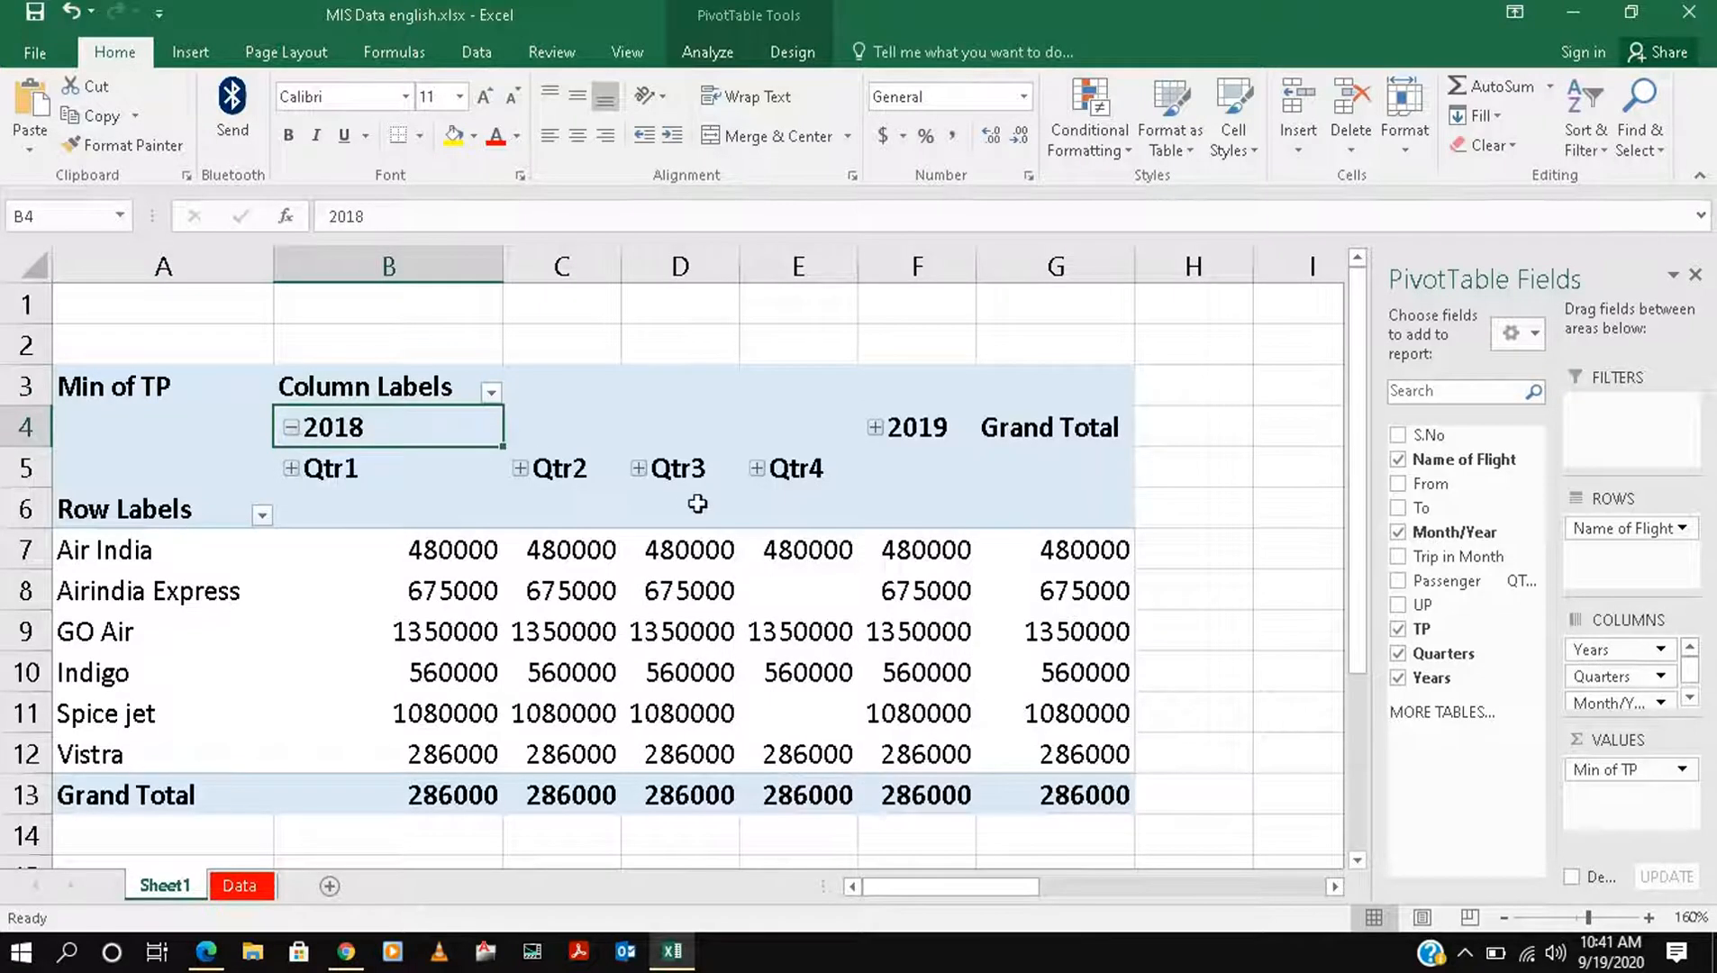
pyautogui.click(873, 429)
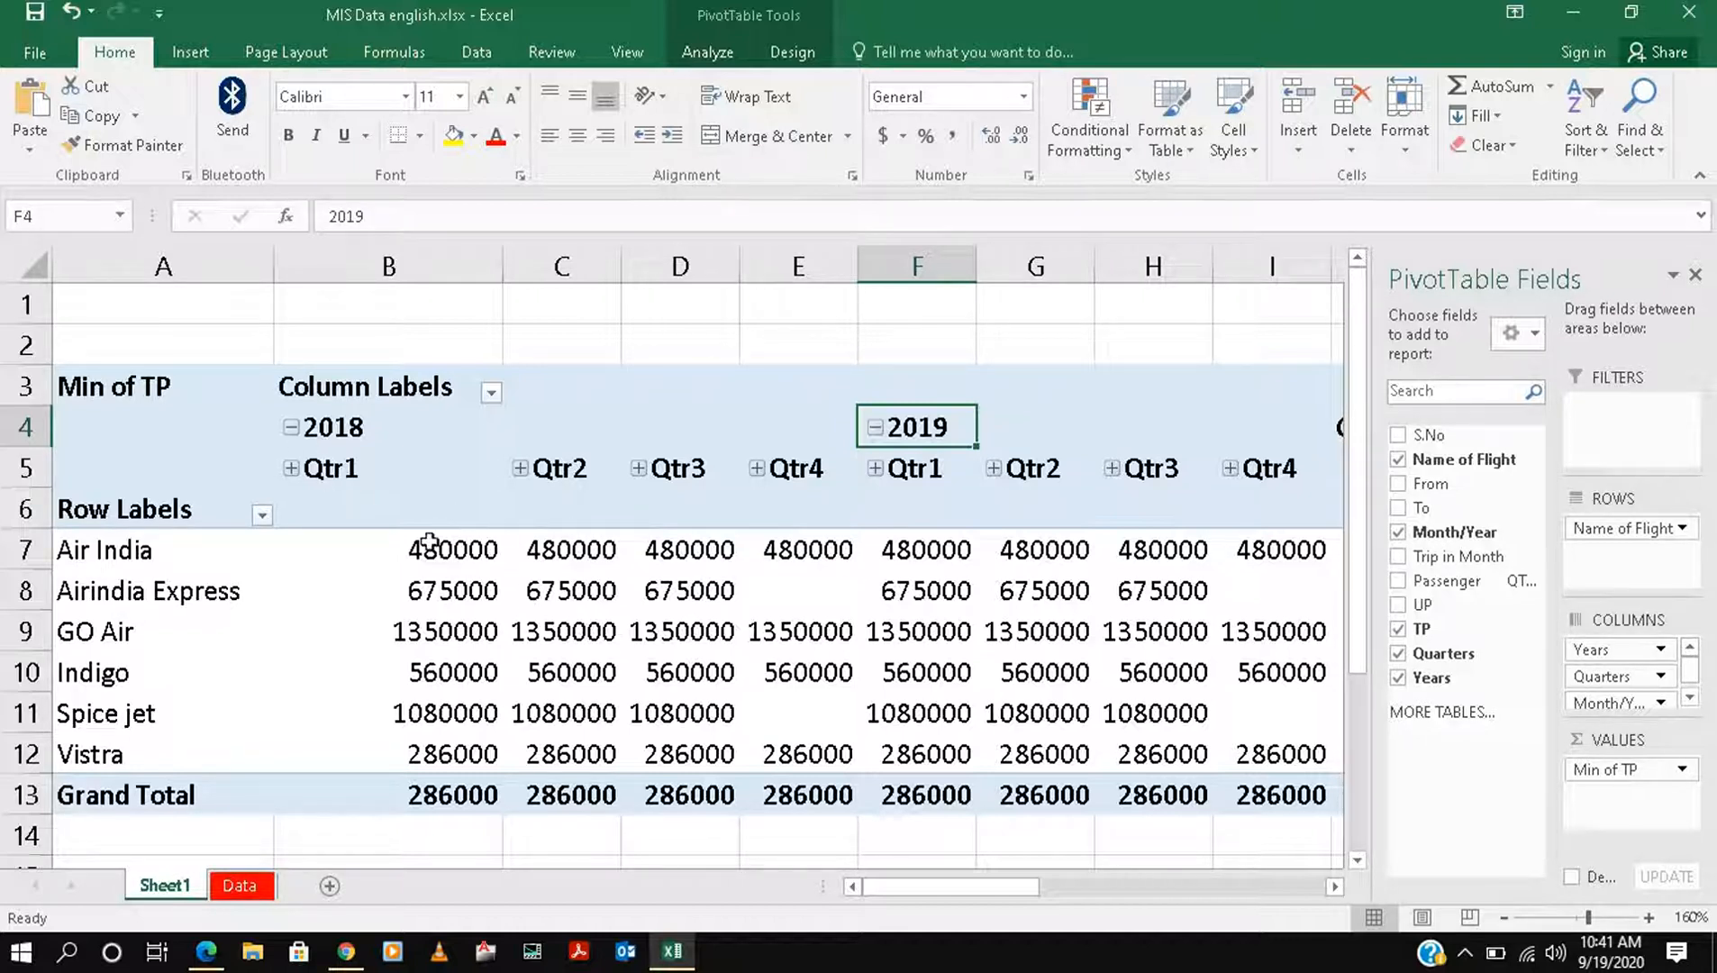
# - Expand Qtr1, Qtr2 and Qtr3 of 2018 into months, and collapse them back to quarters
pyautogui.click(290, 468)
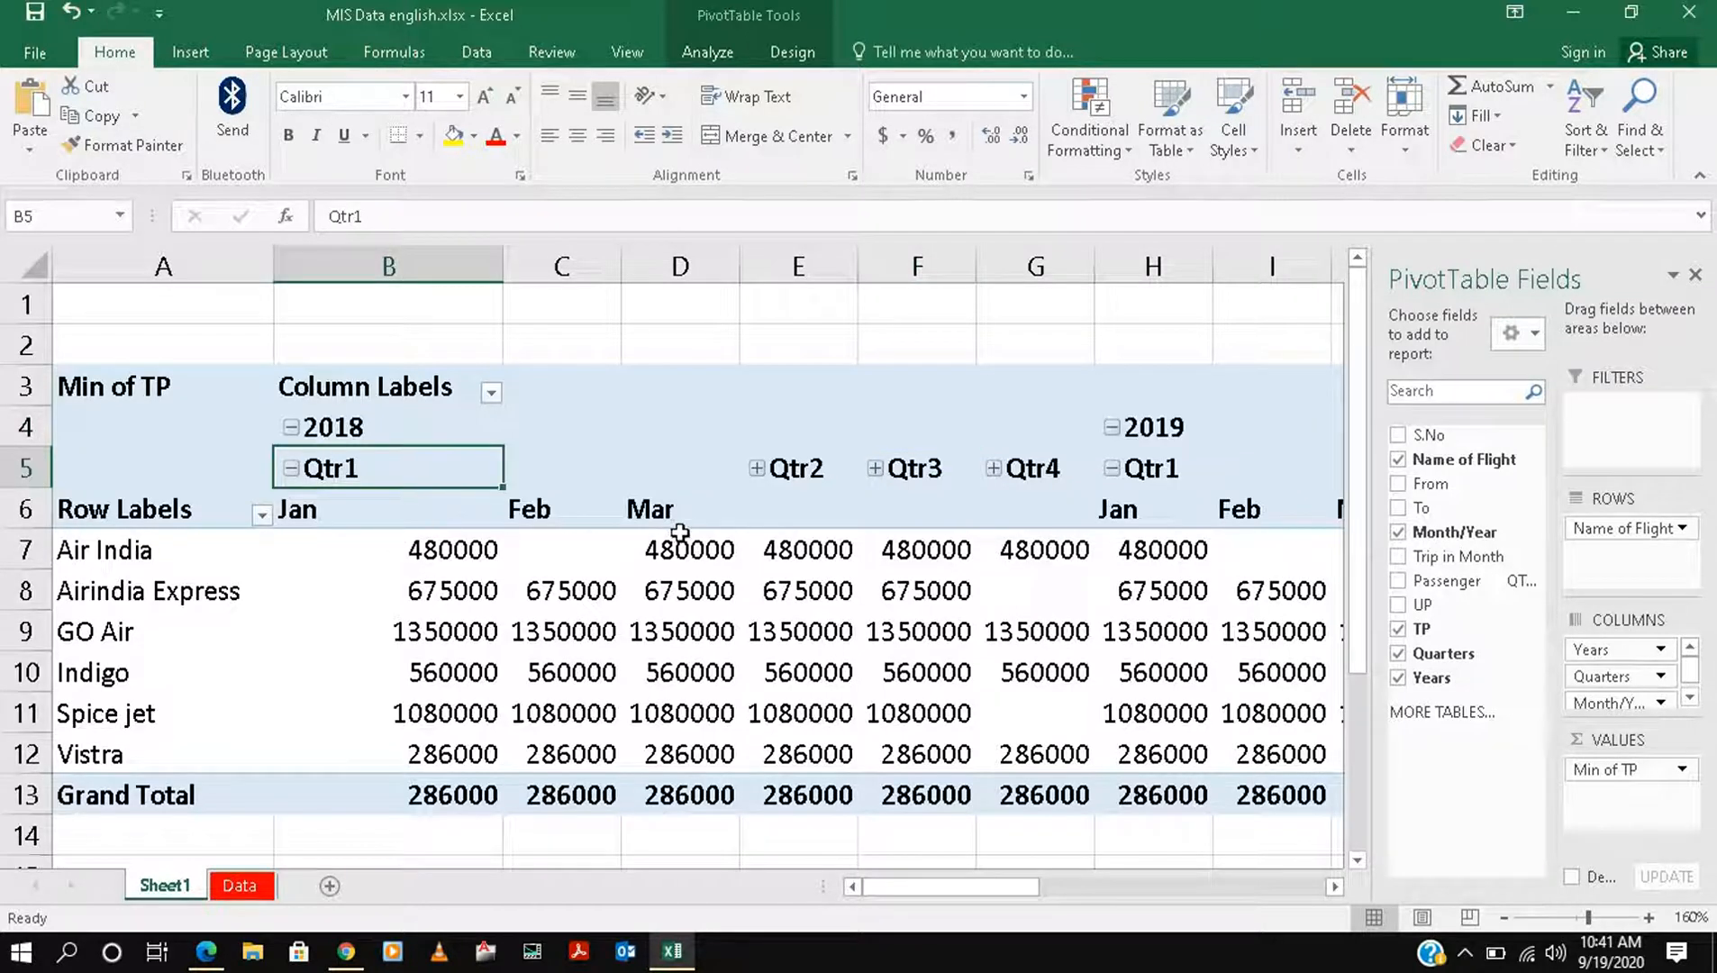
pyautogui.click(756, 468)
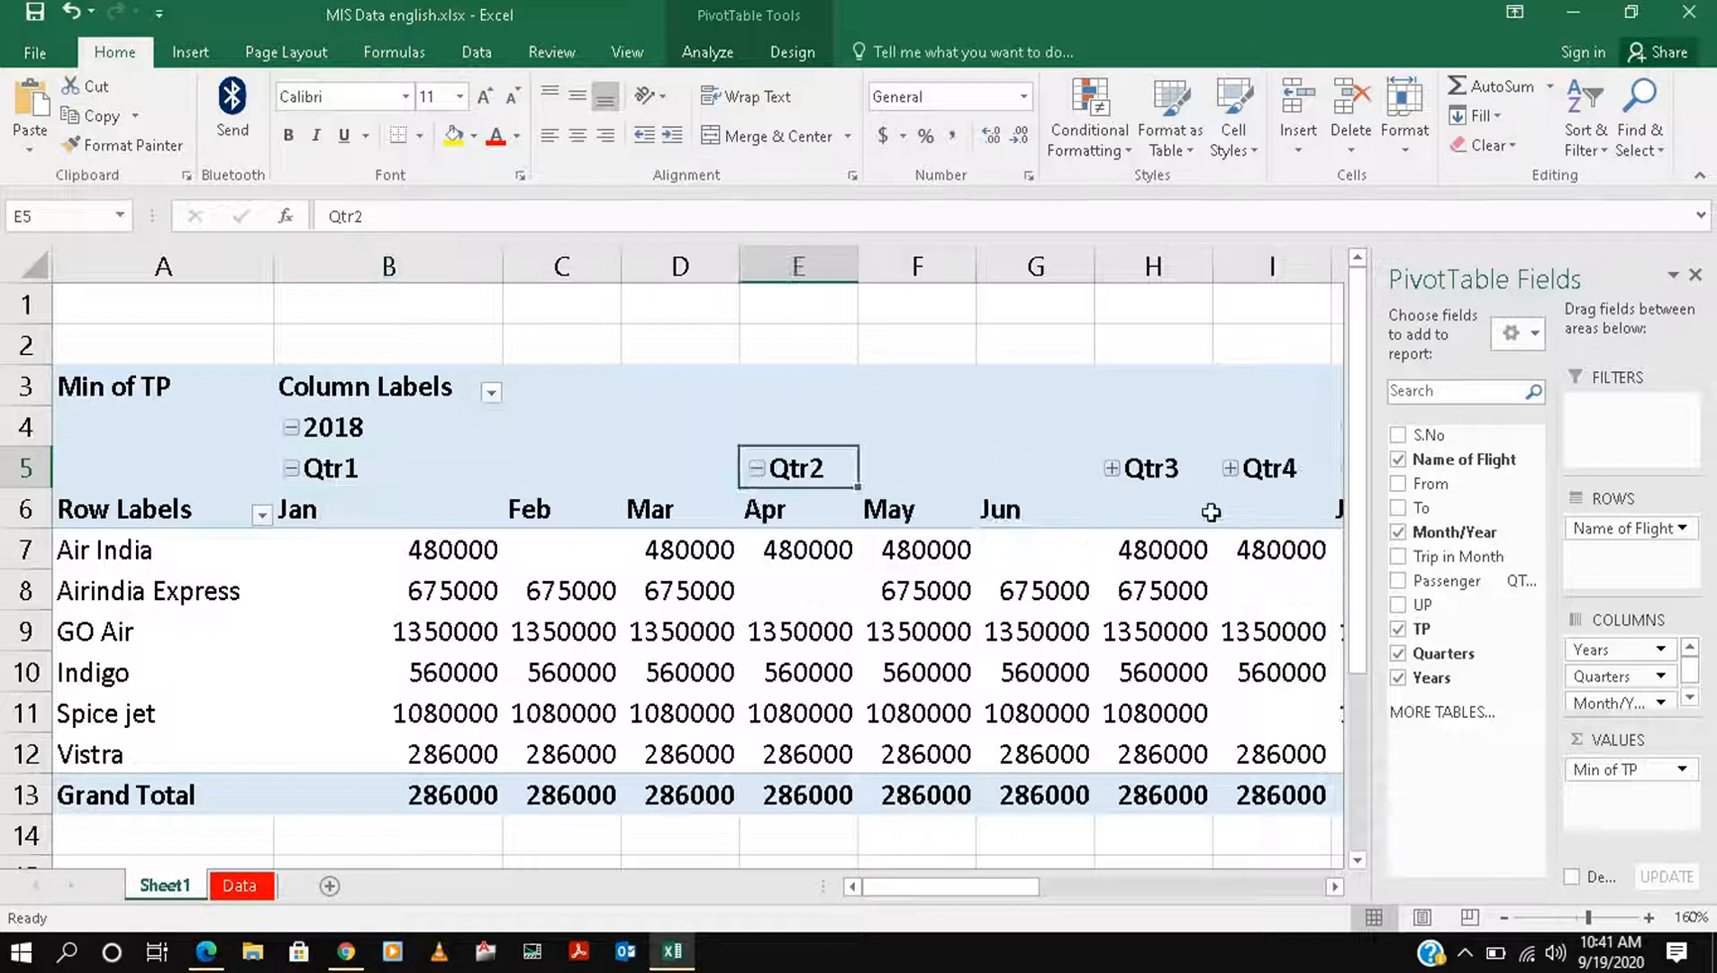
pyautogui.click(1112, 468)
pyautogui.moveTo(965, 886); pyautogui.dragTo(824, 868)
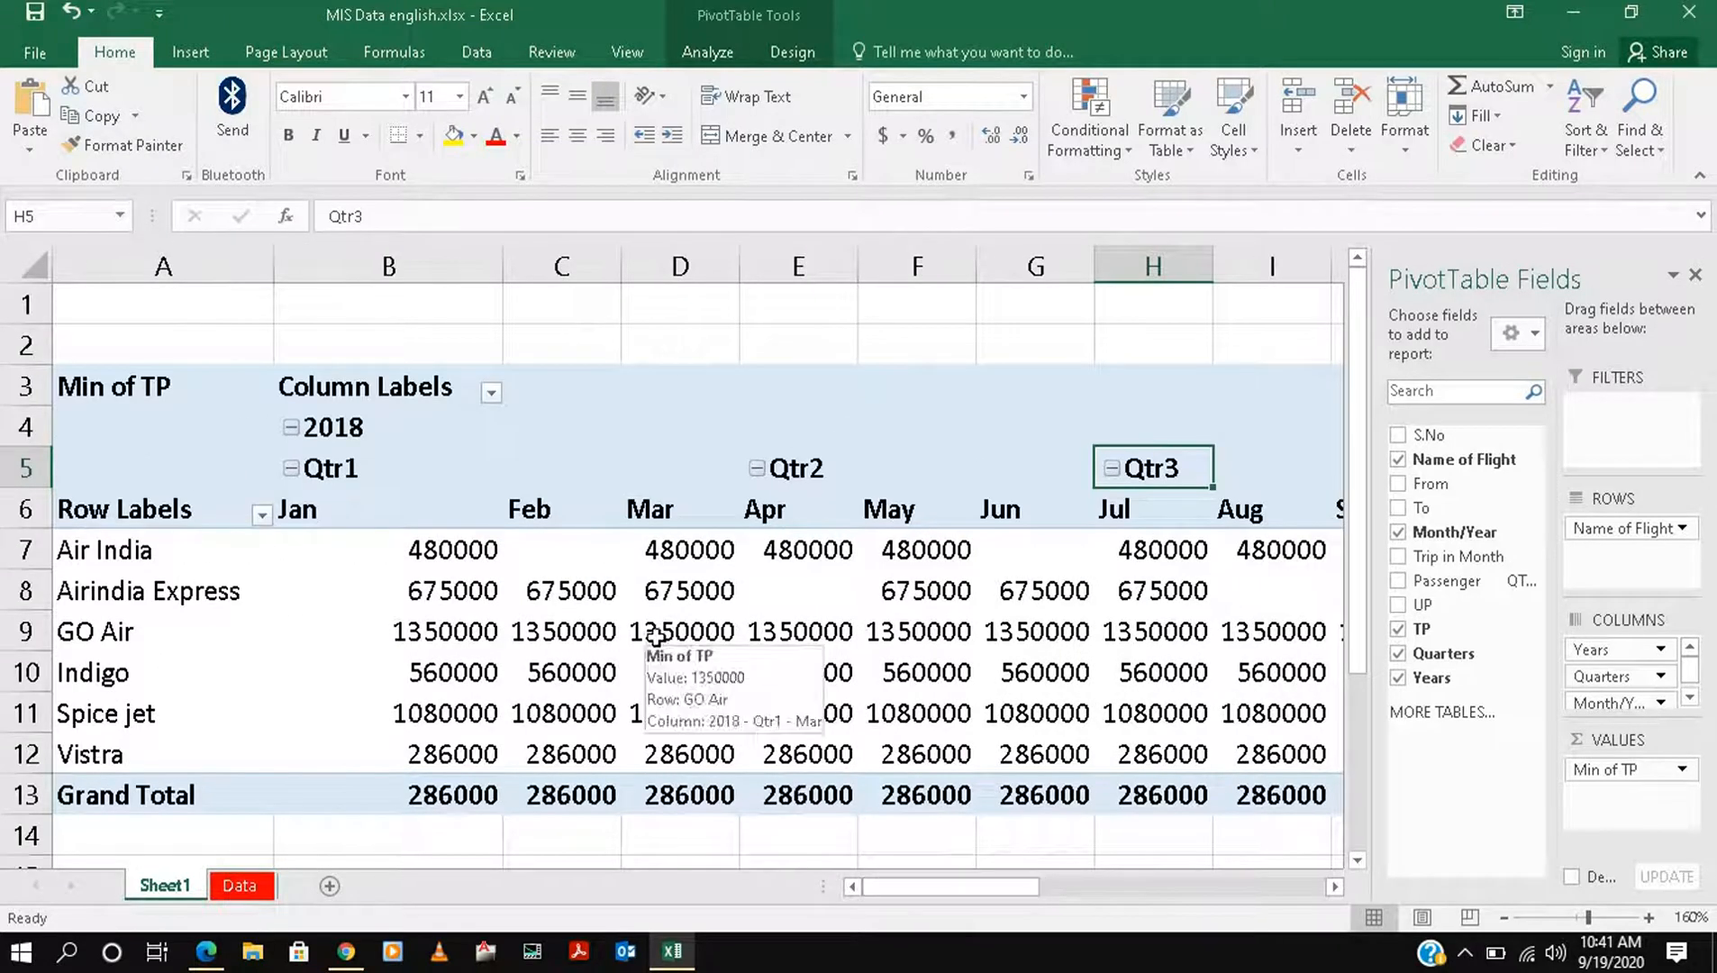
pyautogui.click(757, 468)
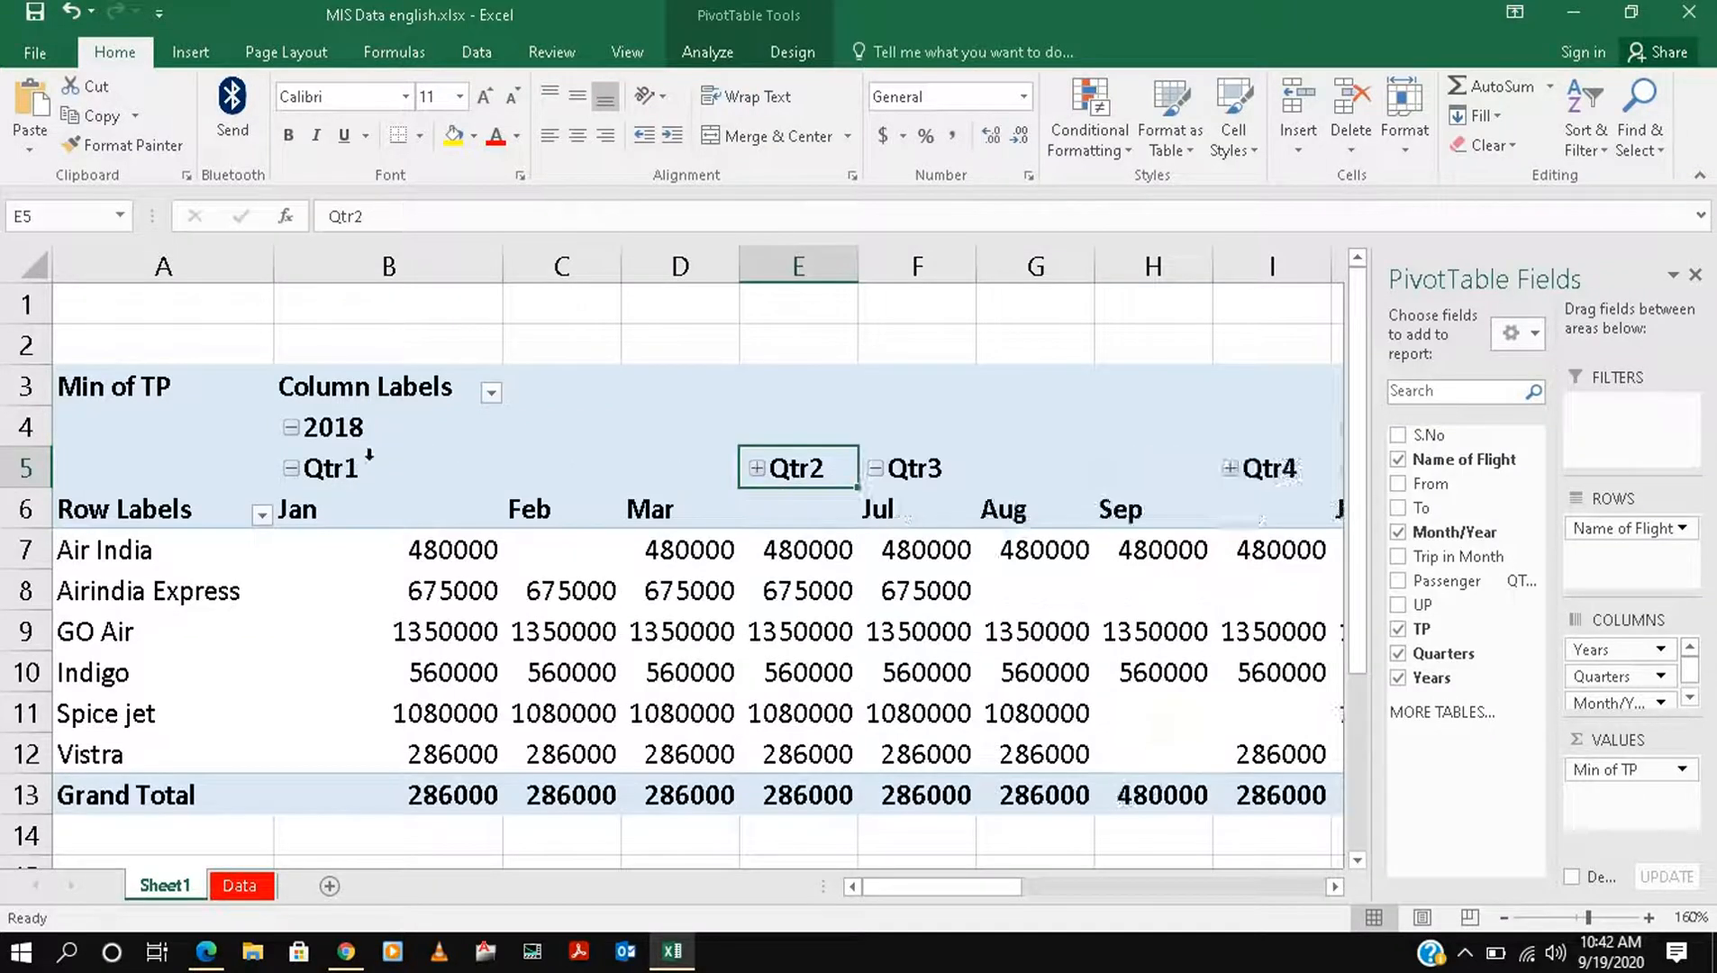
pyautogui.click(291, 469)
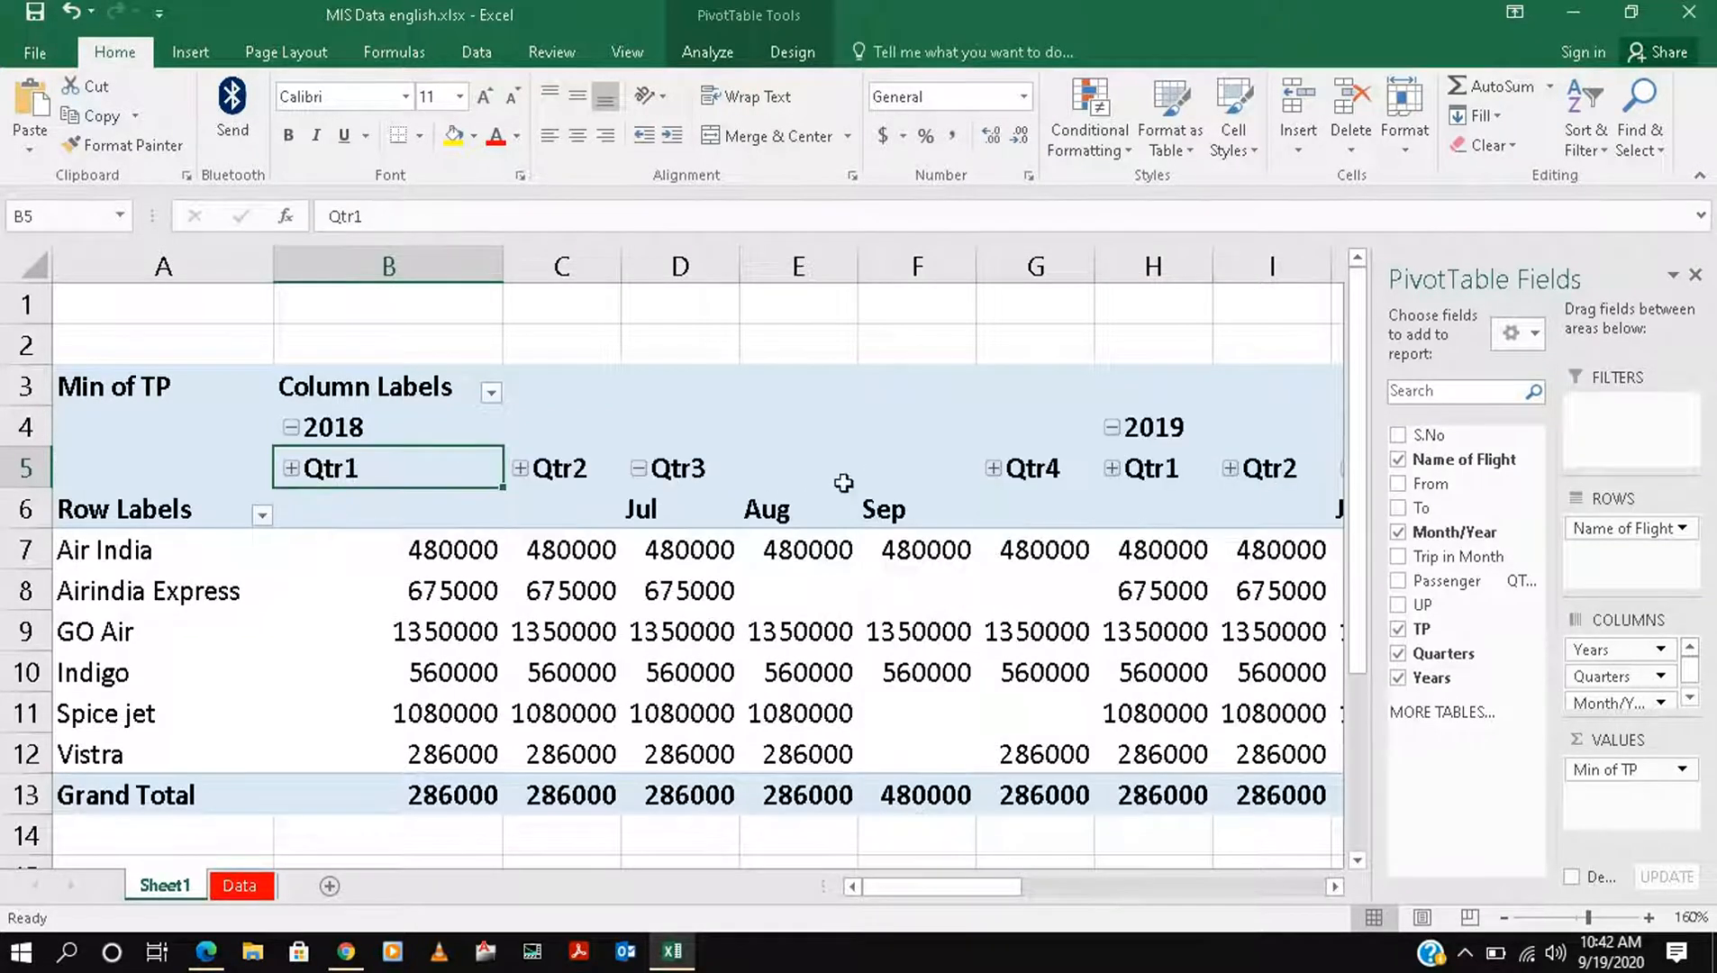
pyautogui.click(639, 468)
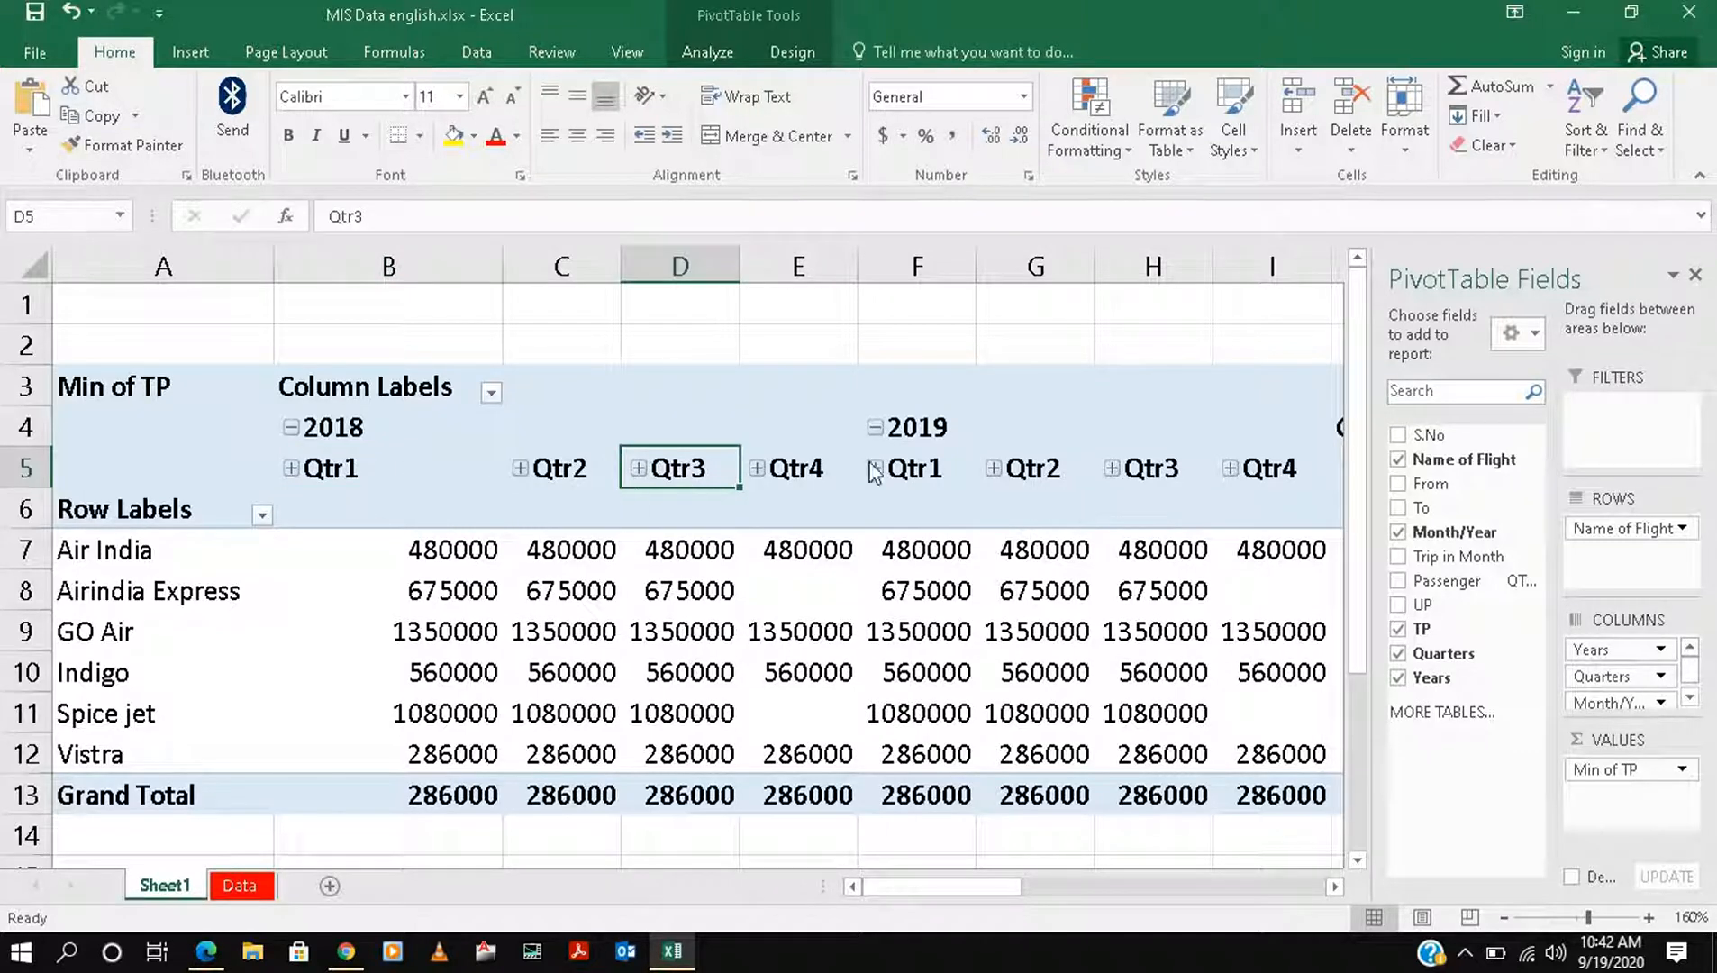
# - Select the 2018 quarterly values for all flights and filter the row labels to show only GO Air
pyautogui.moveTo(438, 544); pyautogui.dragTo(824, 746)
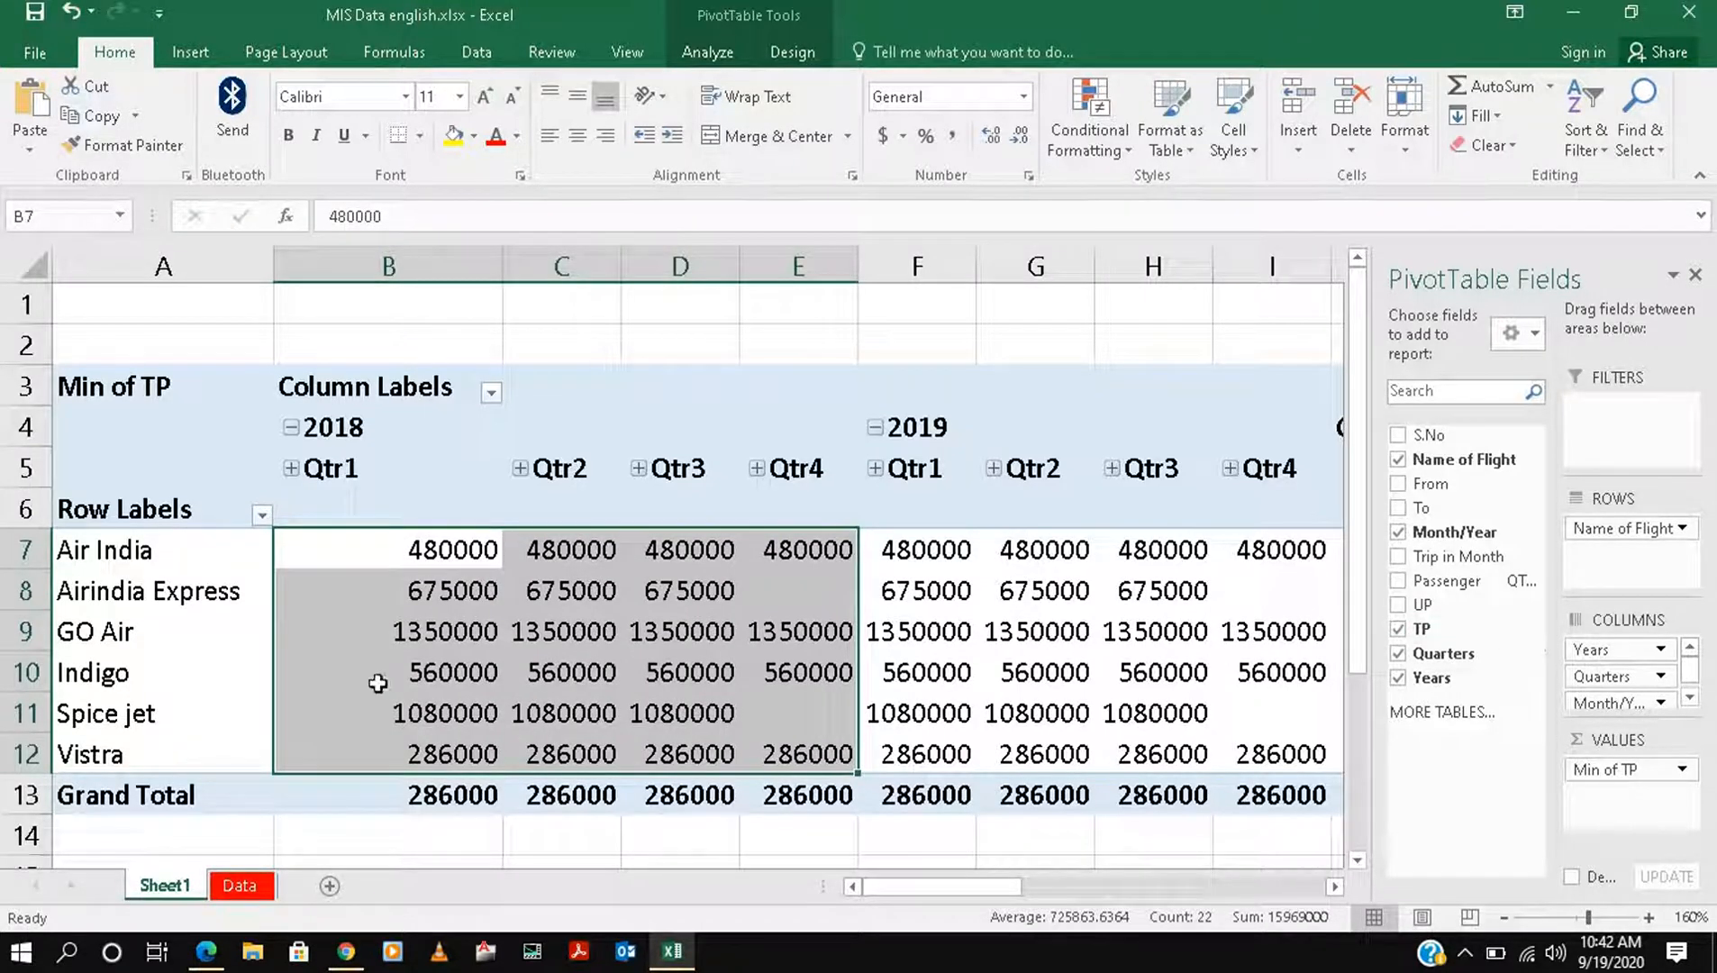
pyautogui.click(261, 514)
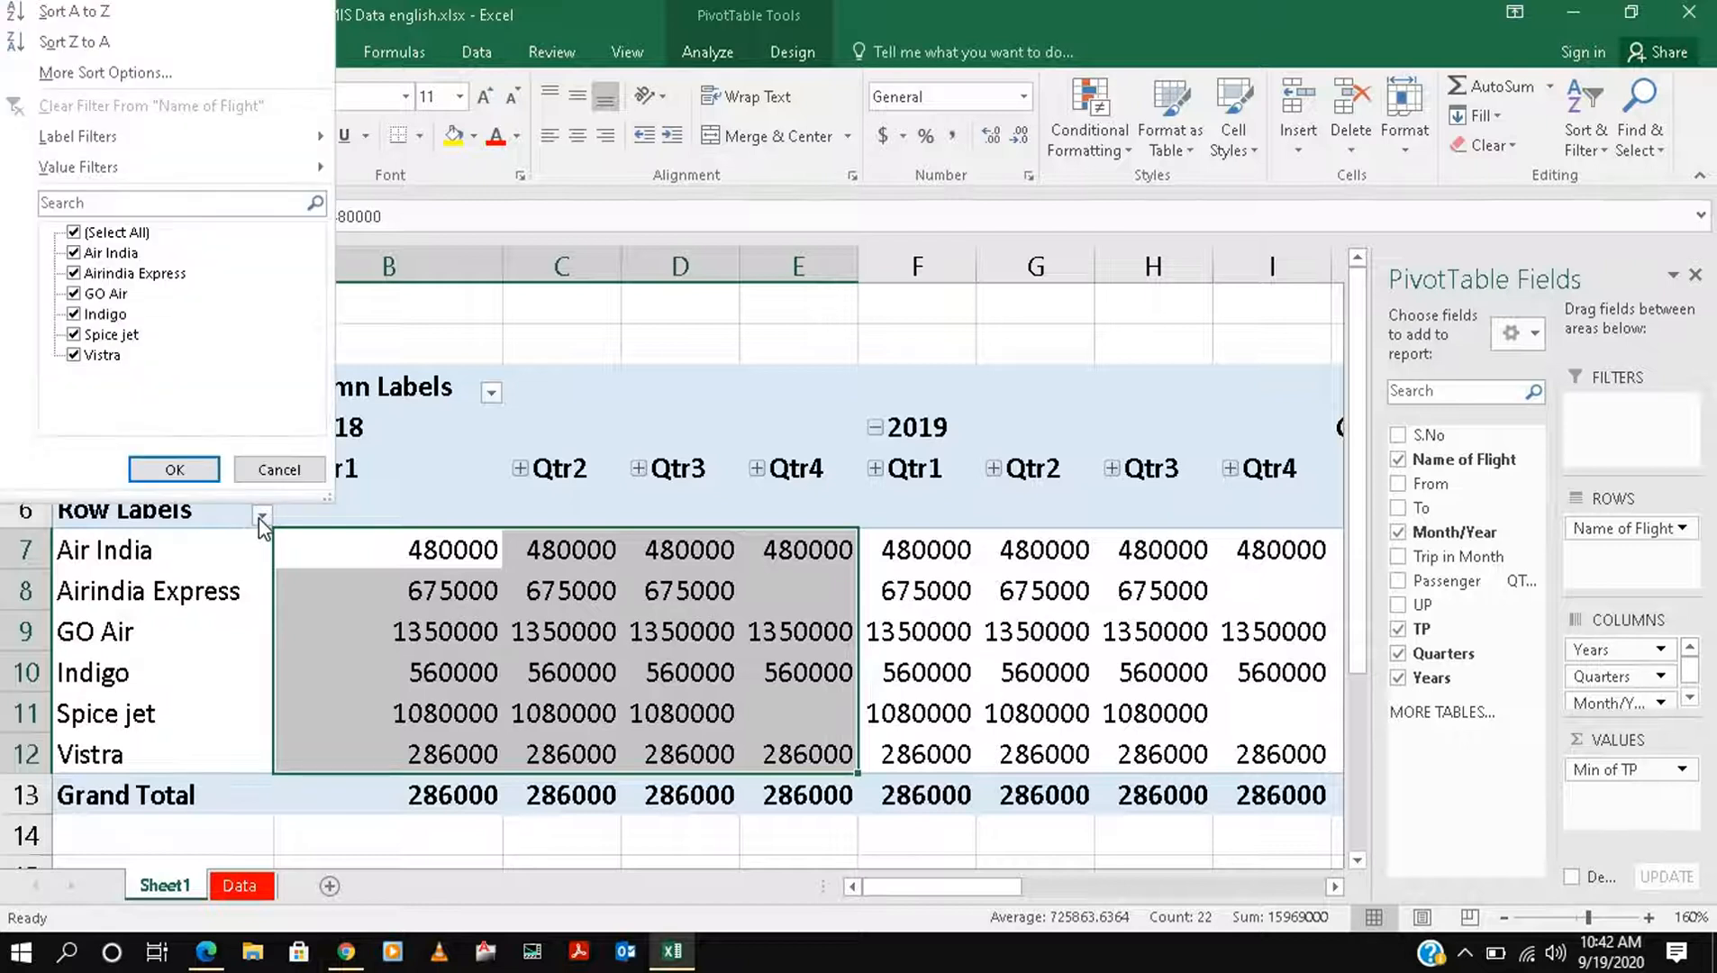
pyautogui.click(74, 233)
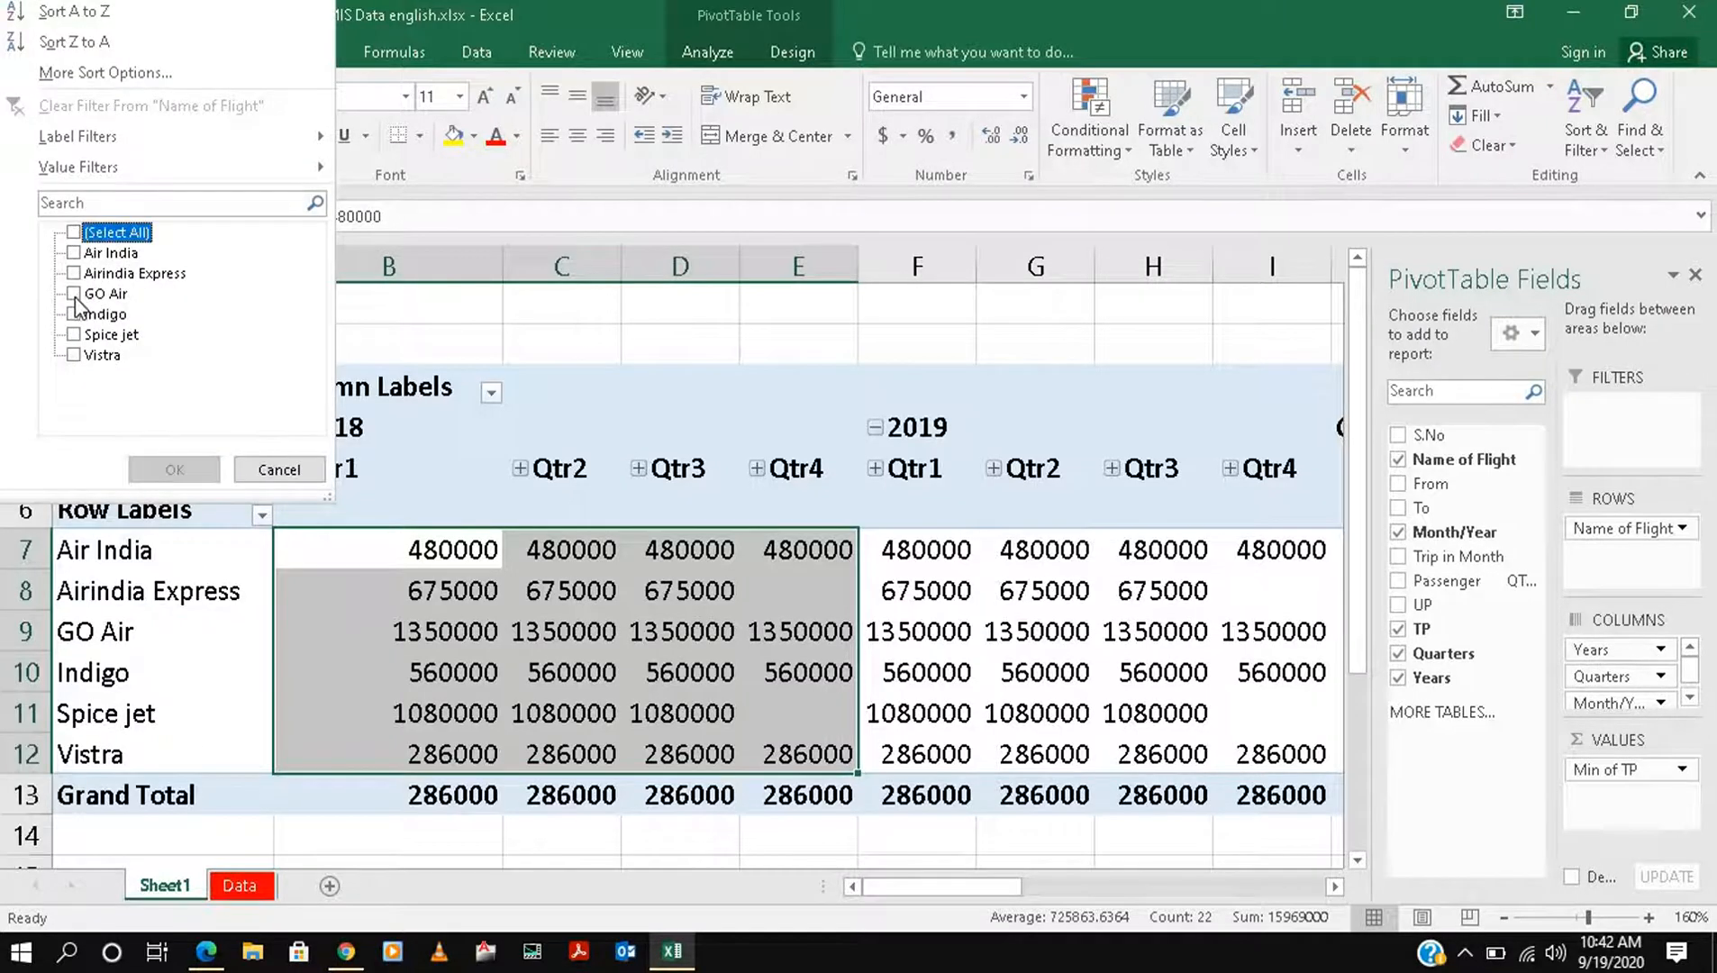
pyautogui.click(73, 294)
pyautogui.click(174, 469)
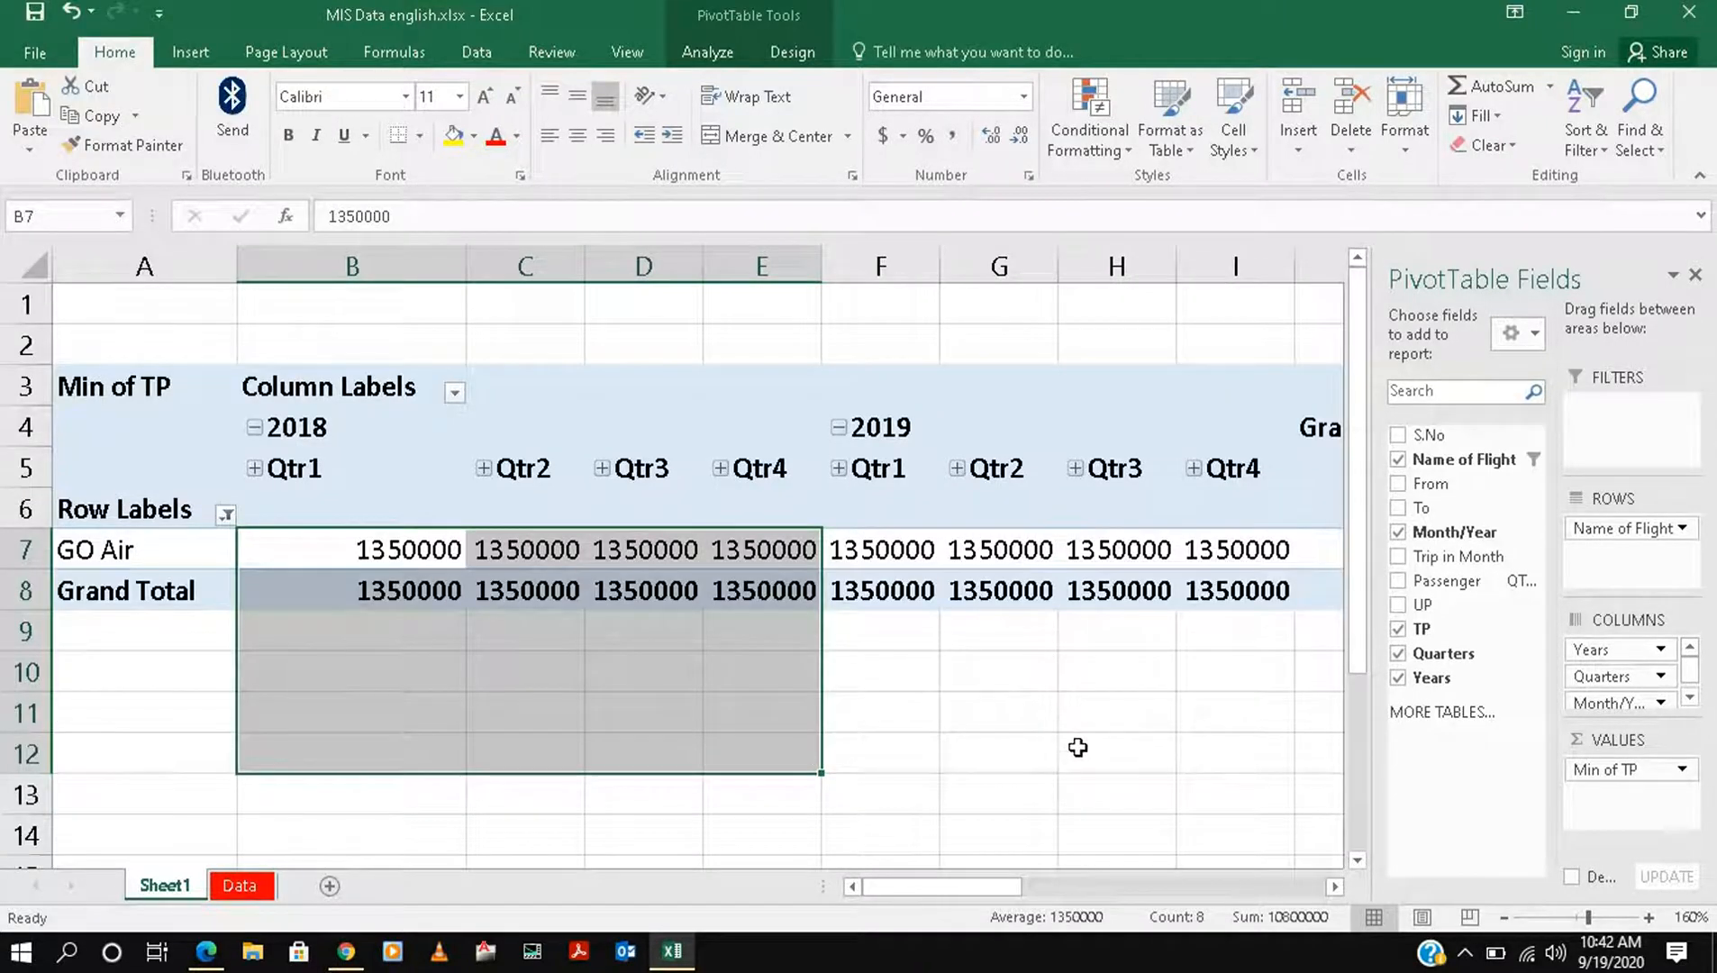
# - Remove the Month/Year and Quarters fields from the PivotTable's columns, keeping Years
pyautogui.click(1078, 747)
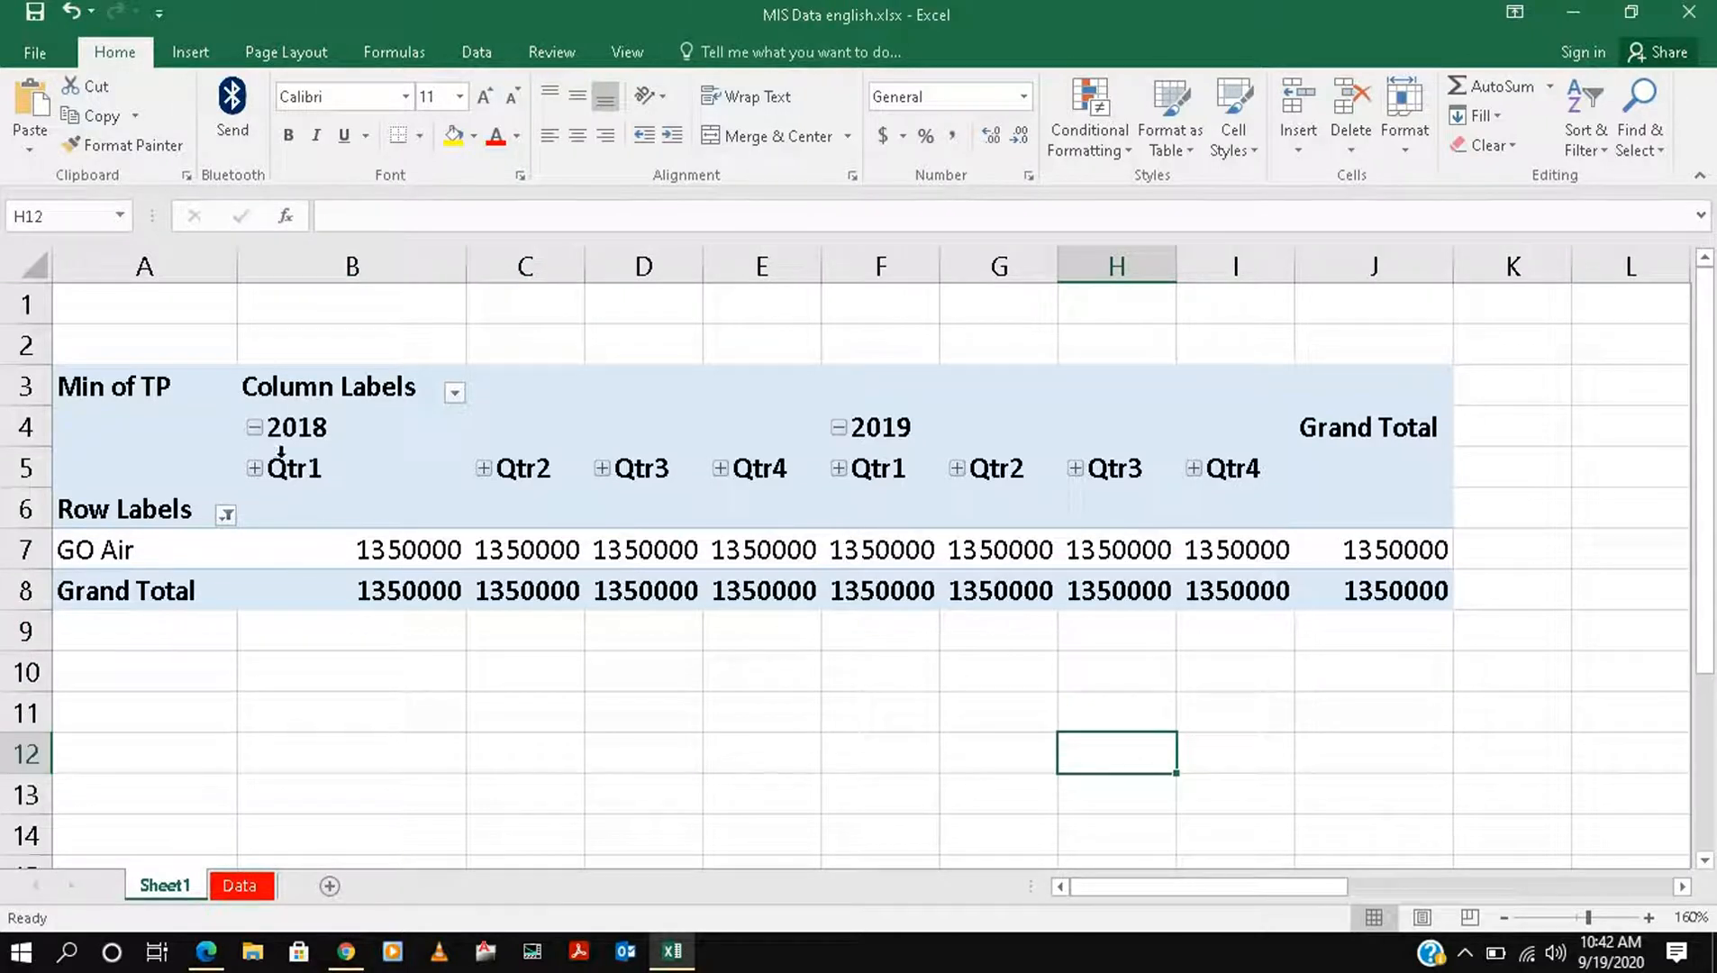
pyautogui.click(193, 408)
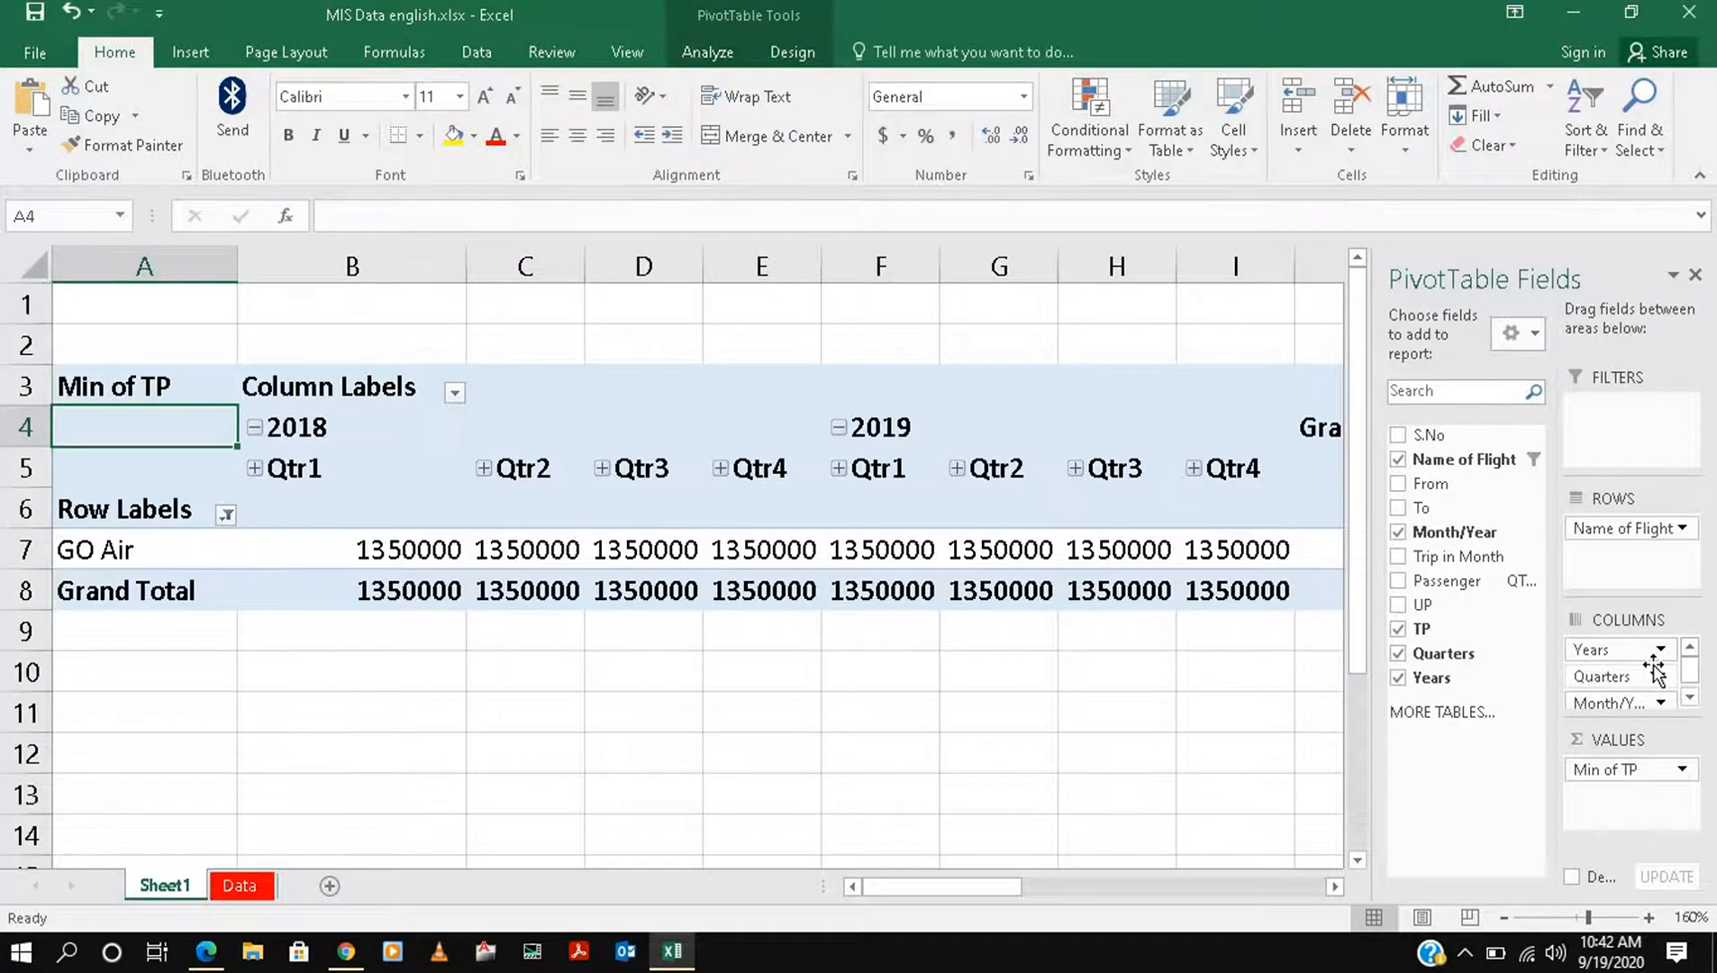
pyautogui.scroll(-1, 1654, 671)
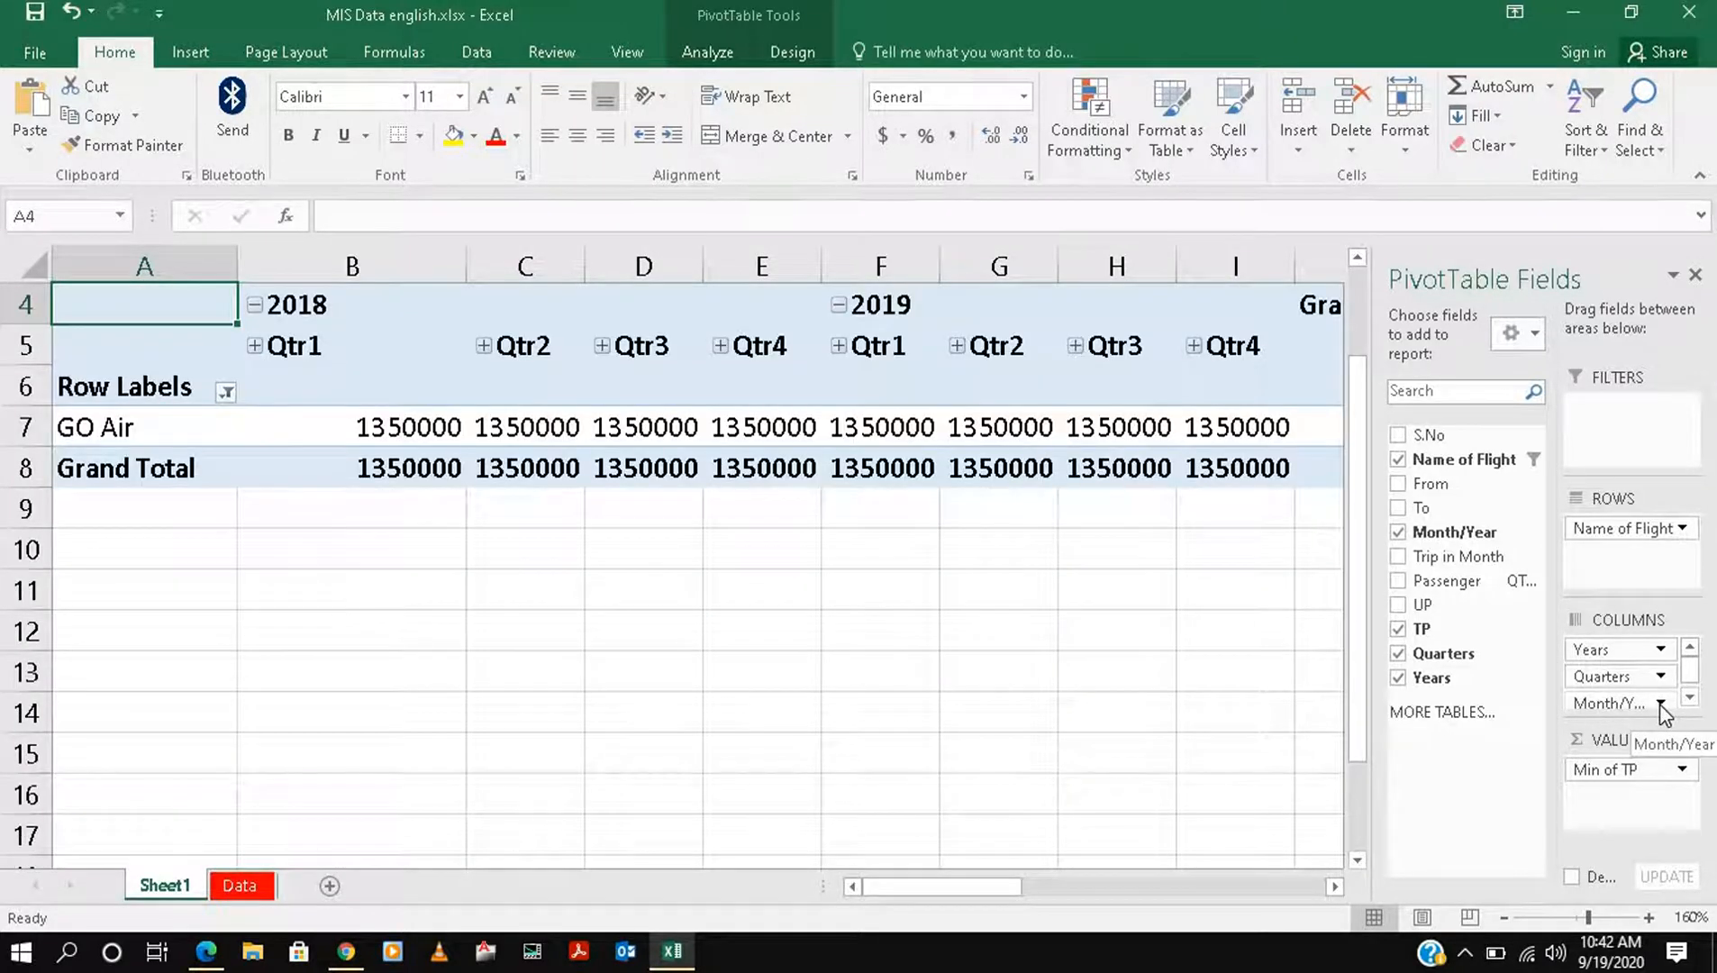
pyautogui.click(1660, 703)
pyautogui.click(1590, 642)
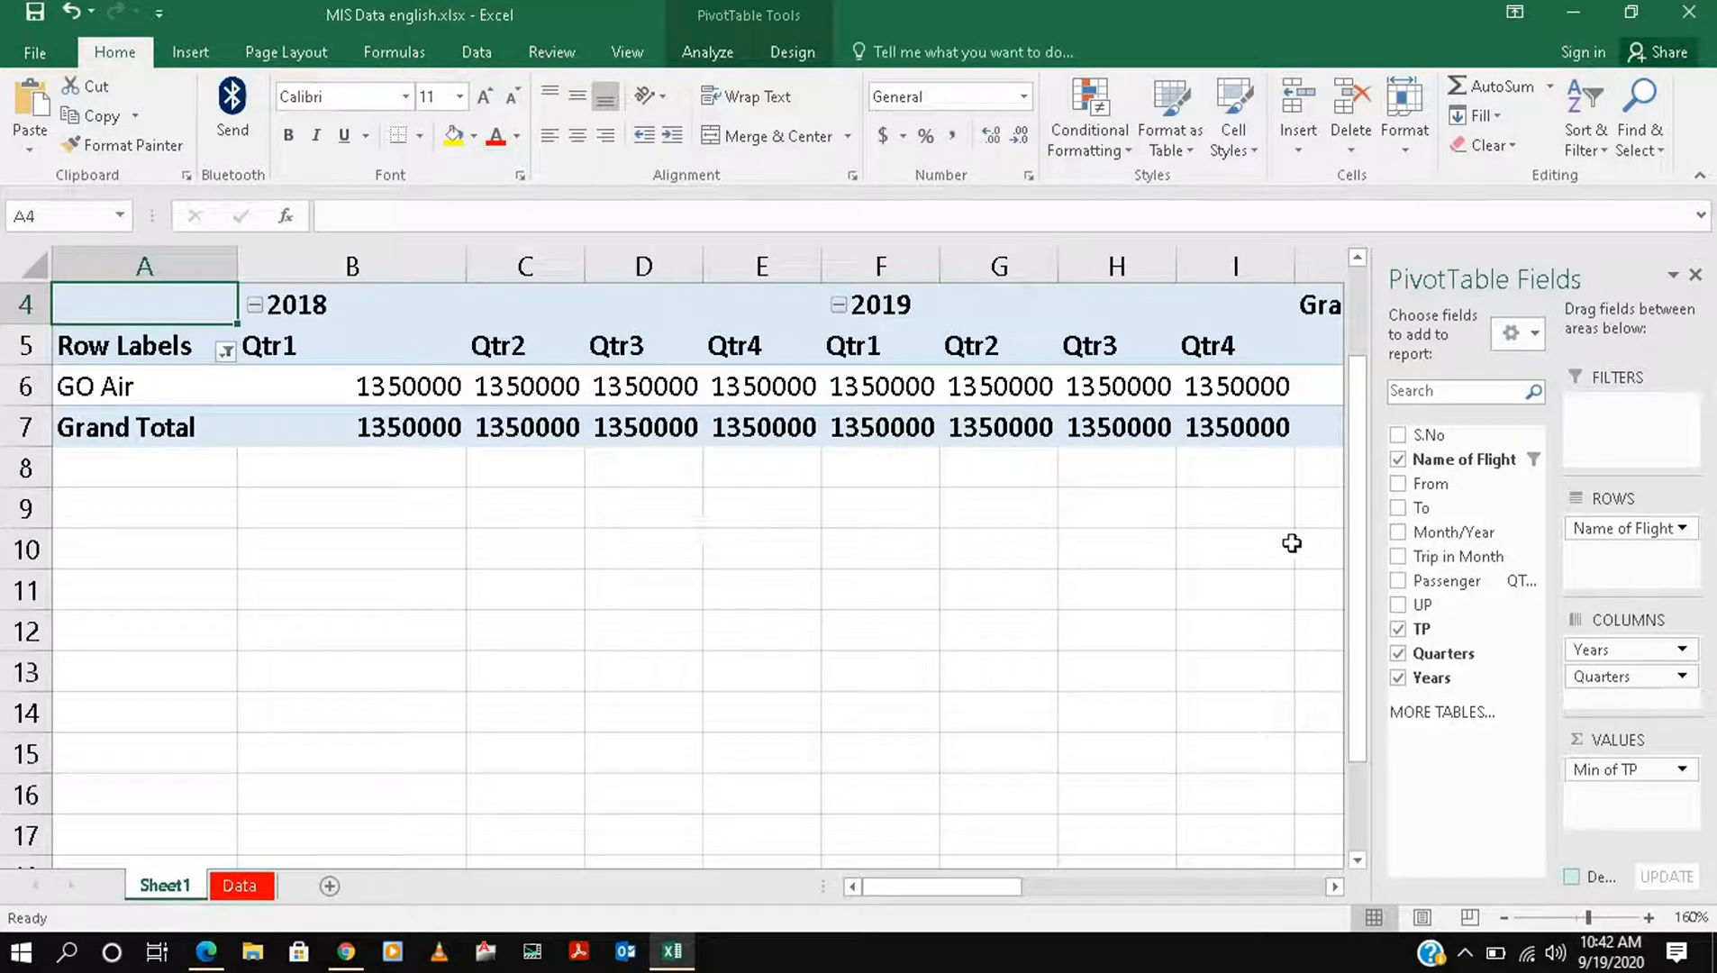
pyautogui.click(1682, 677)
pyautogui.click(1534, 610)
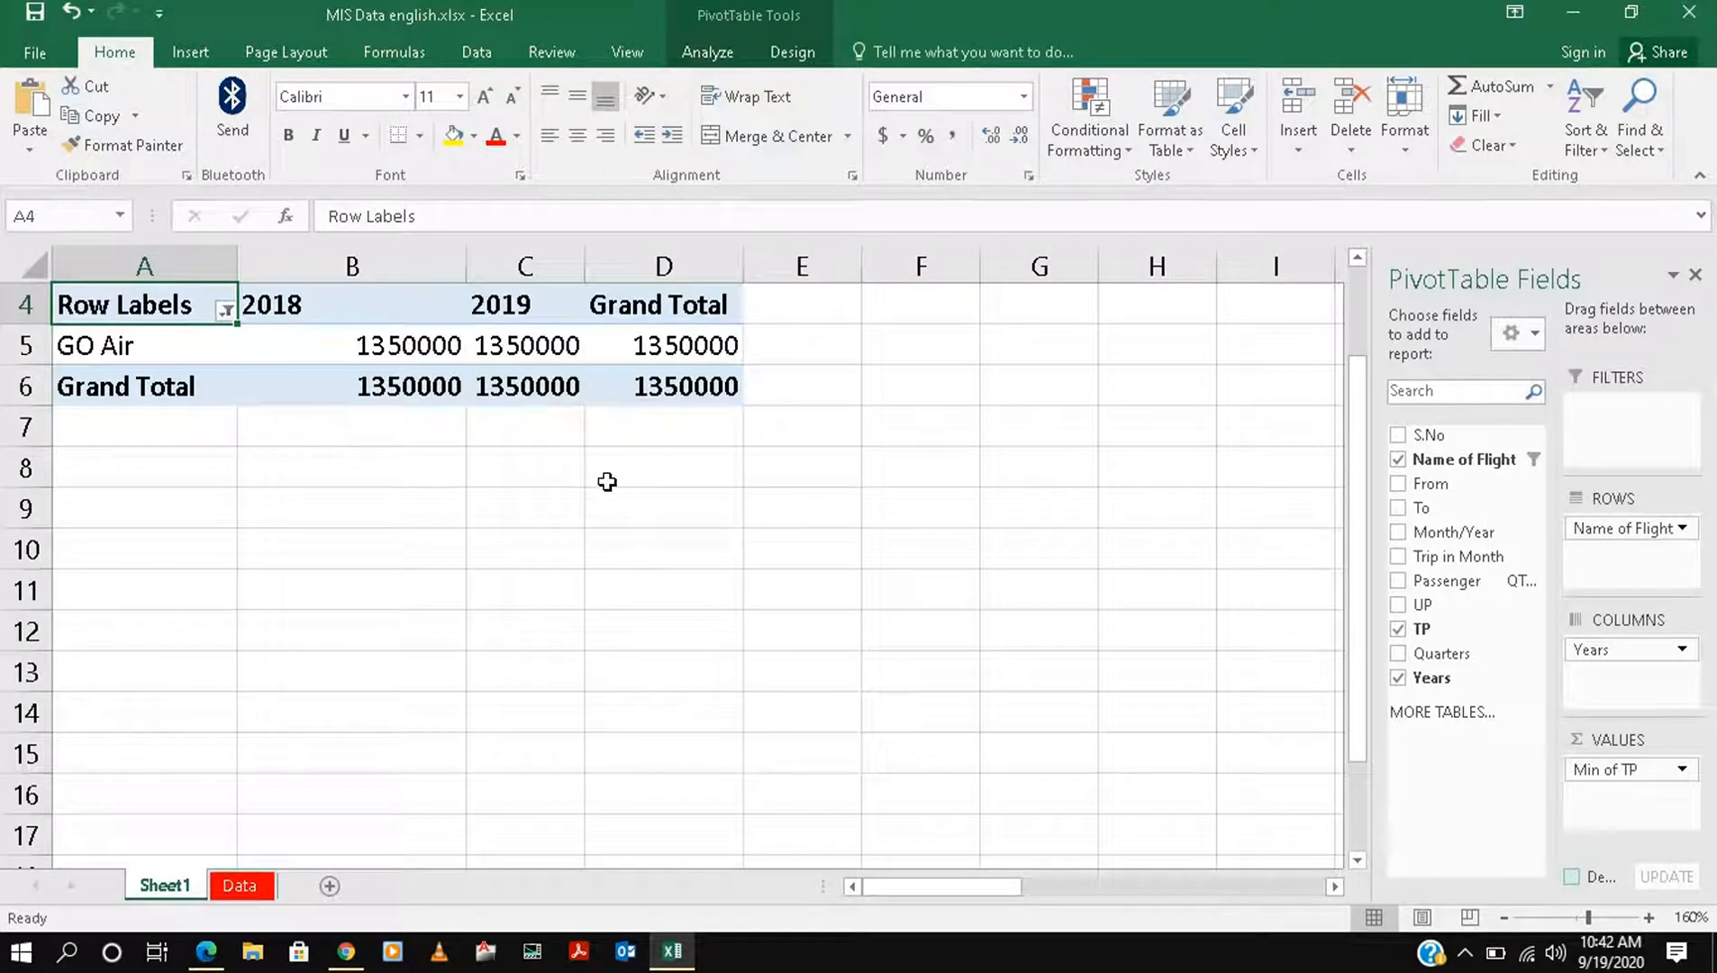
pyautogui.click(699, 339)
pyautogui.scroll(1, 703, 461)
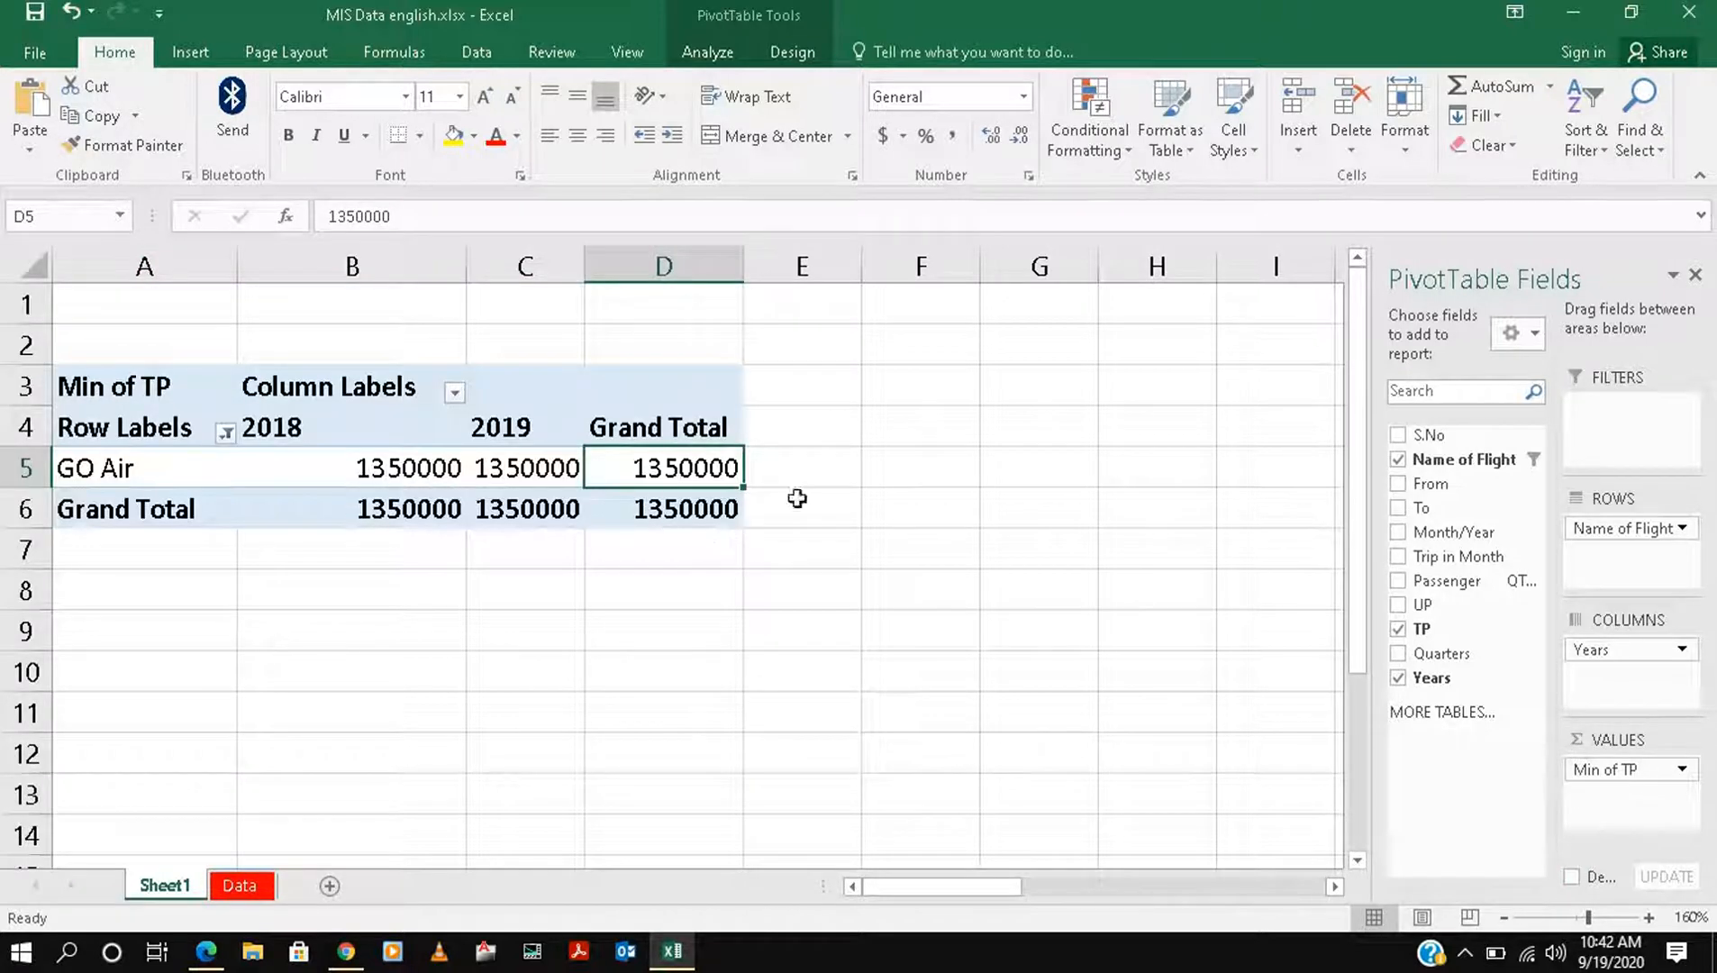
# - Reset the row labels filter to include all flight names and remove the Years field from the PivotTable's columns
pyautogui.click(226, 434)
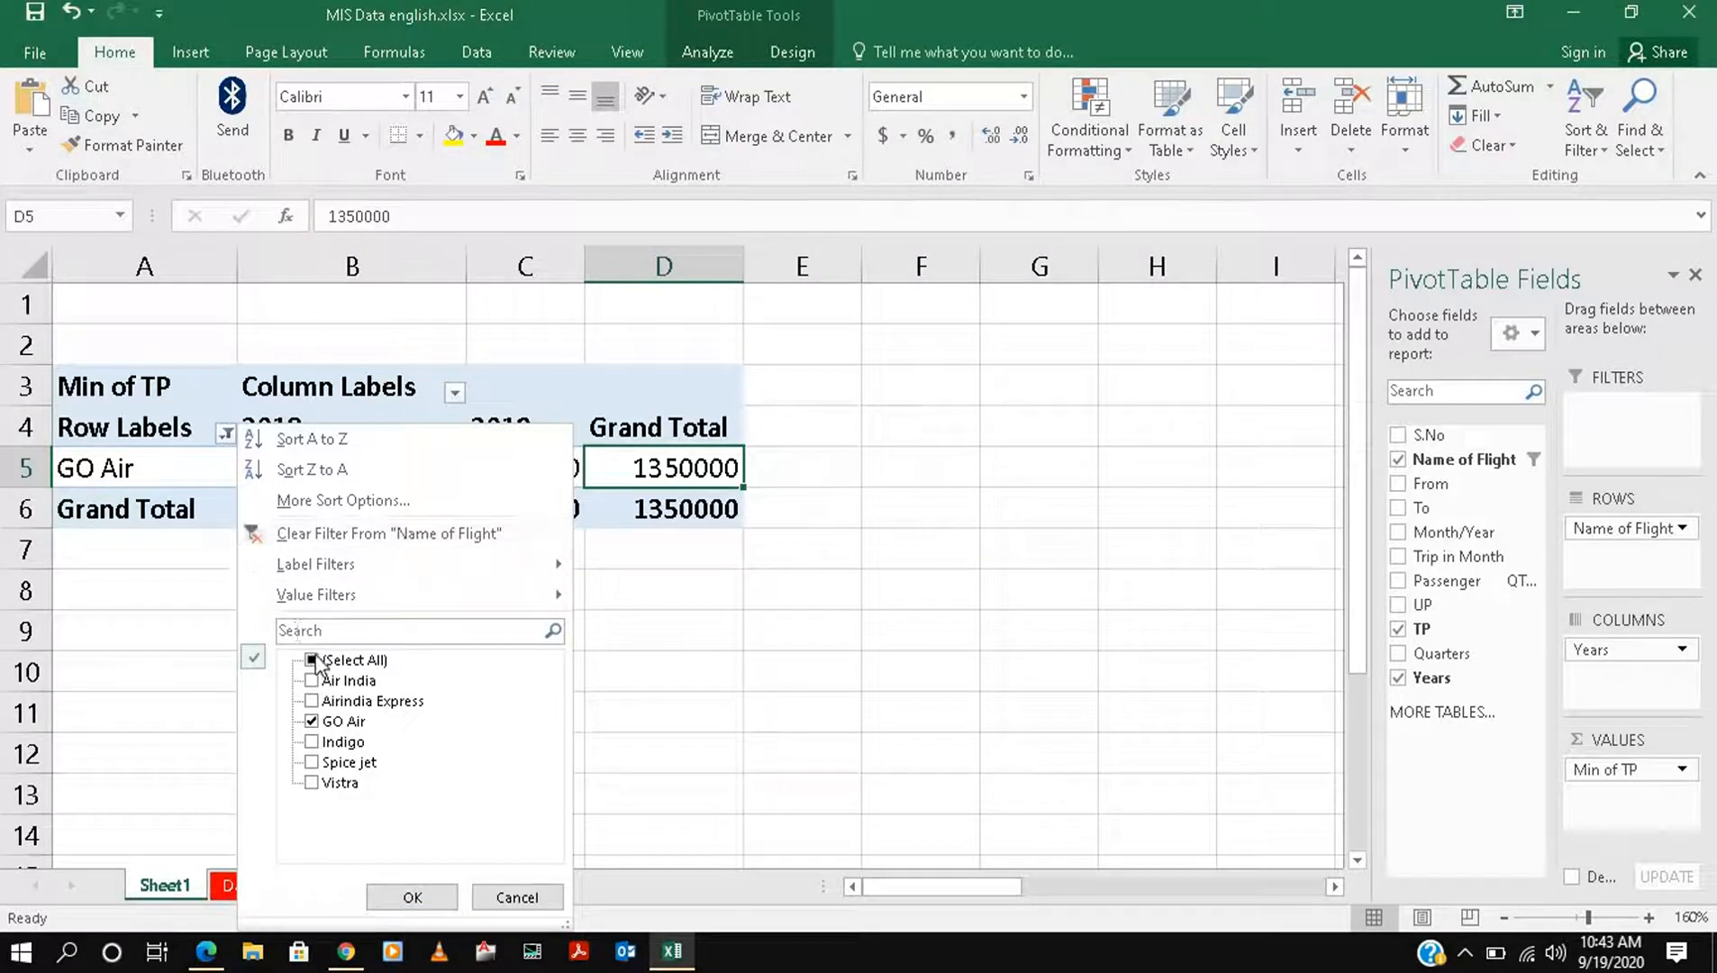
pyautogui.click(413, 897)
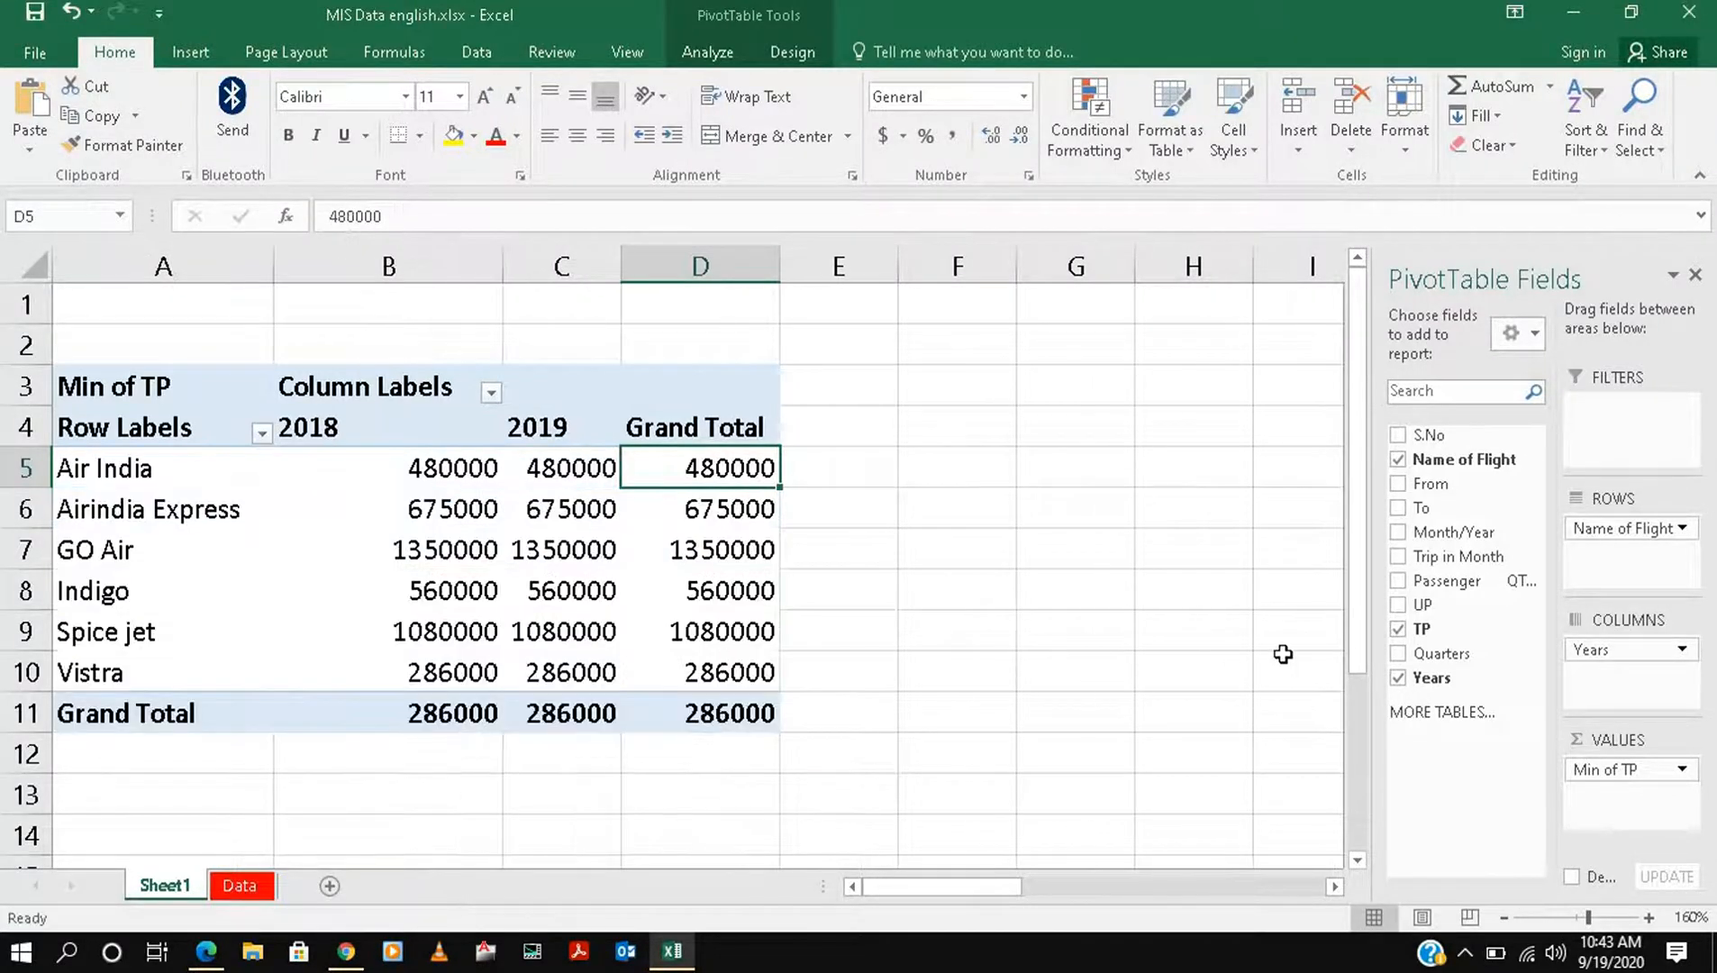
pyautogui.click(1684, 653)
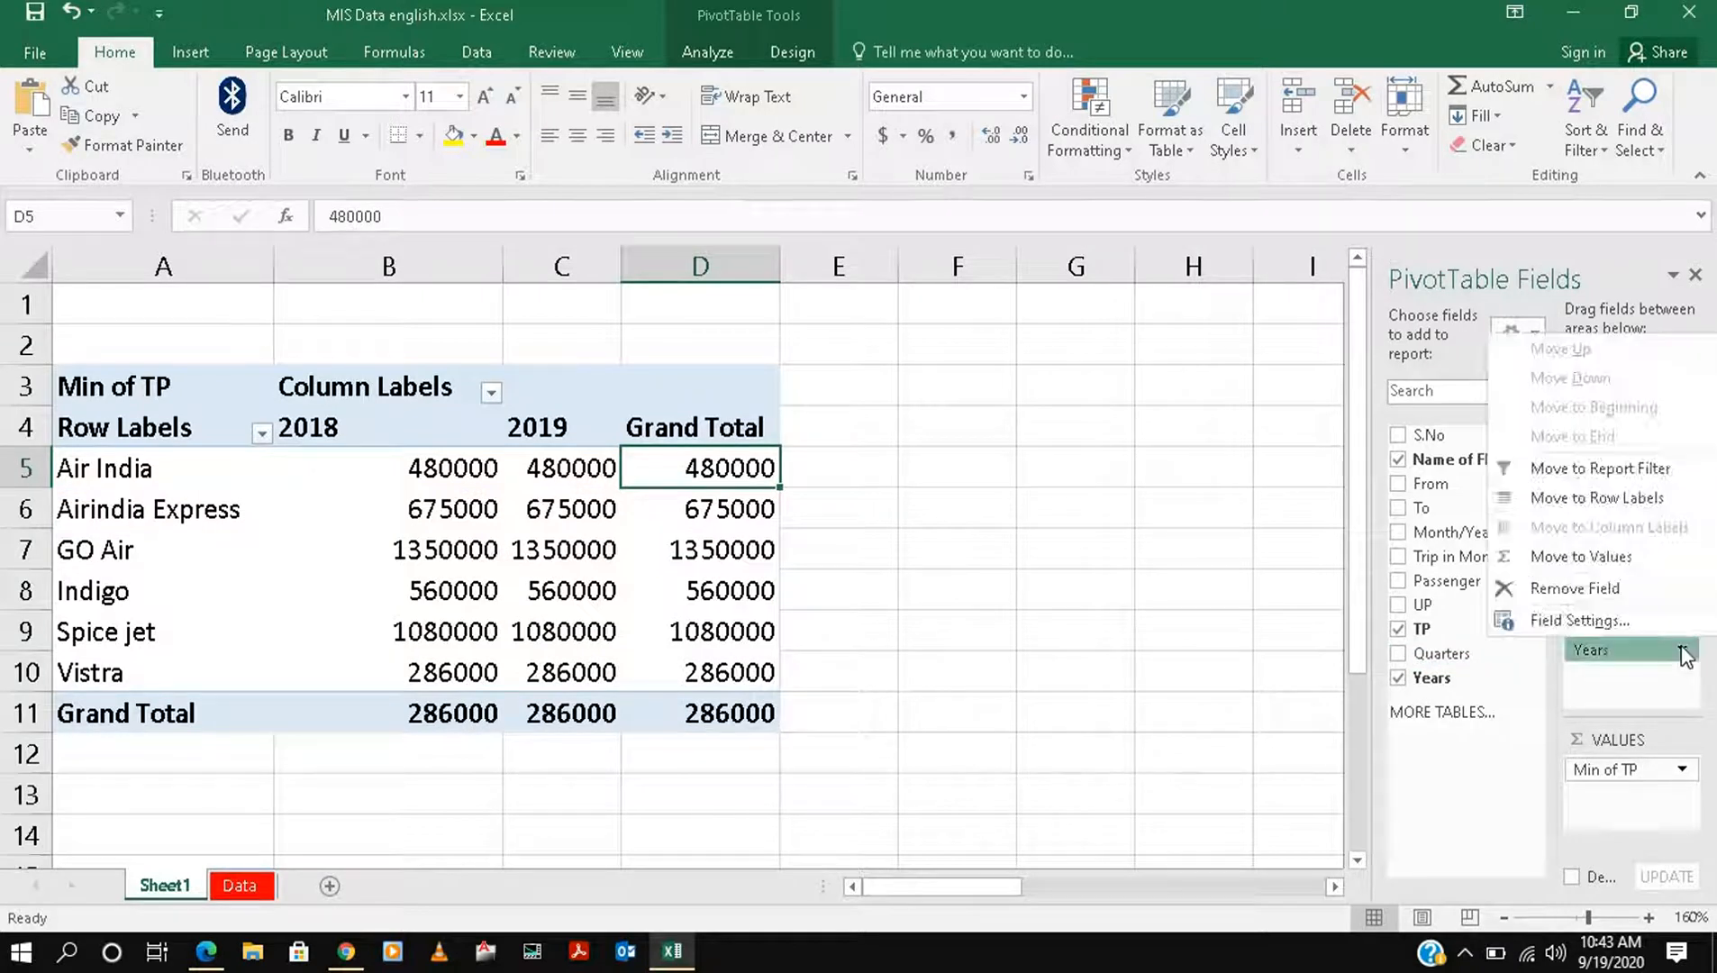
pyautogui.click(1625, 584)
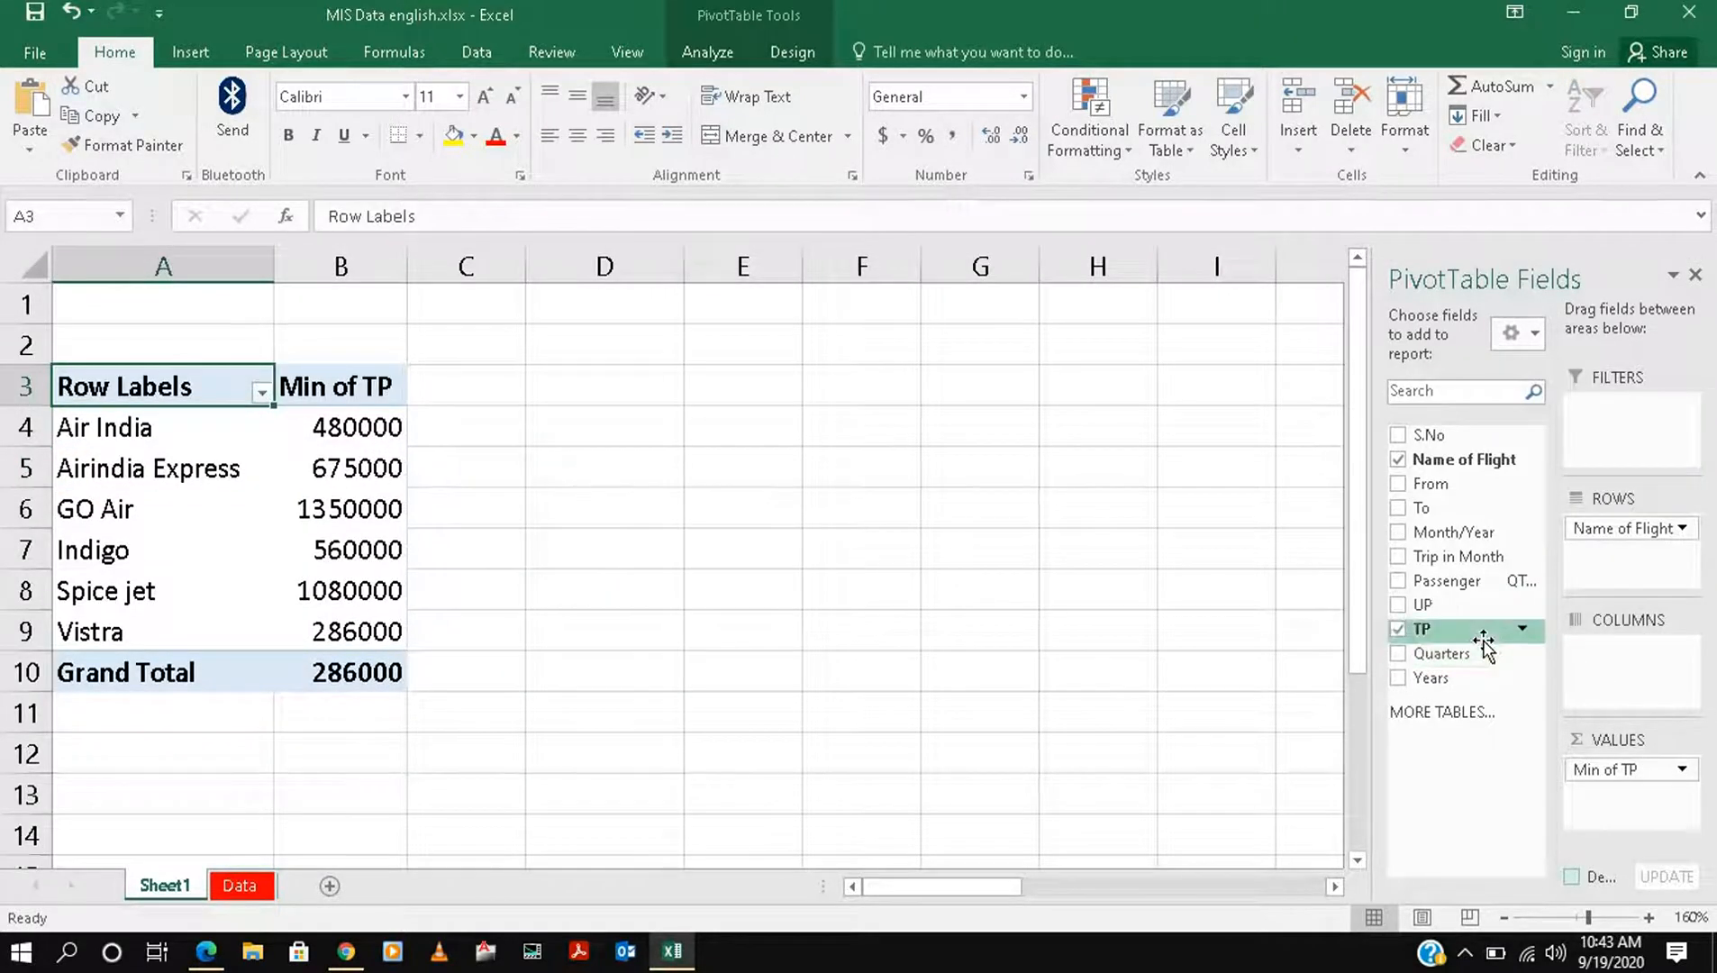
# - Add the Trip in Month and Month/Year fields to the PivotTable, and expand Air India's 2018 into quarters and its Qtr1 into months
pyautogui.click(1398, 557)
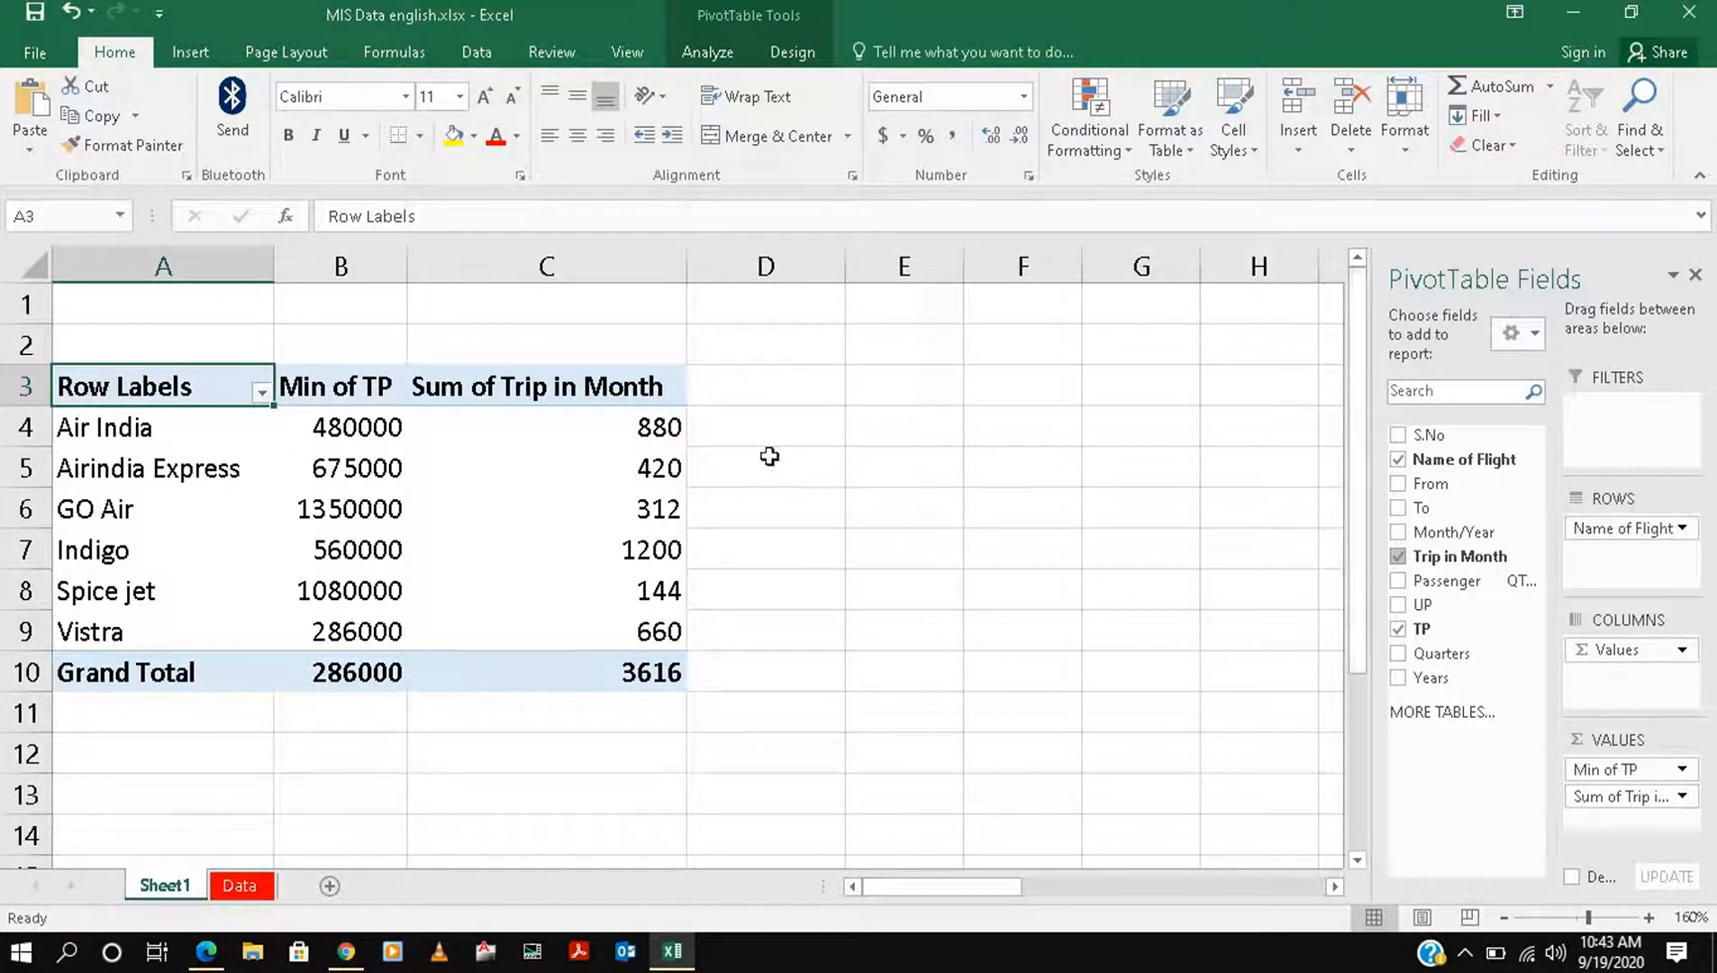
pyautogui.click(613, 421)
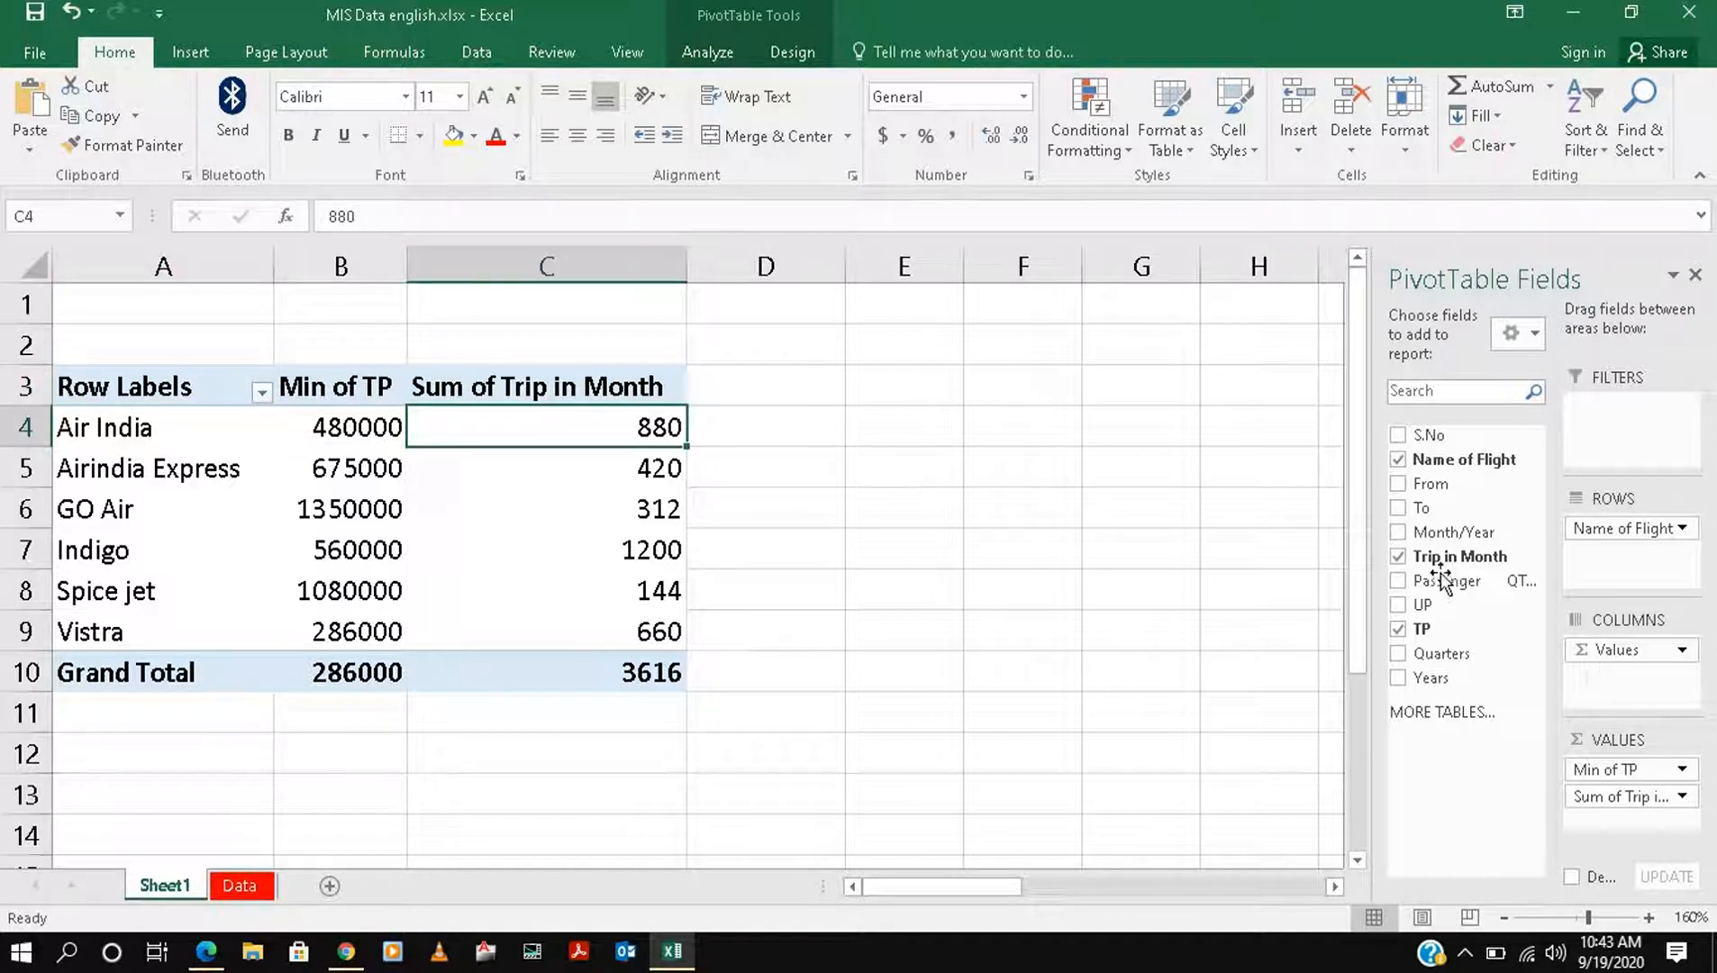
pyautogui.click(1398, 531)
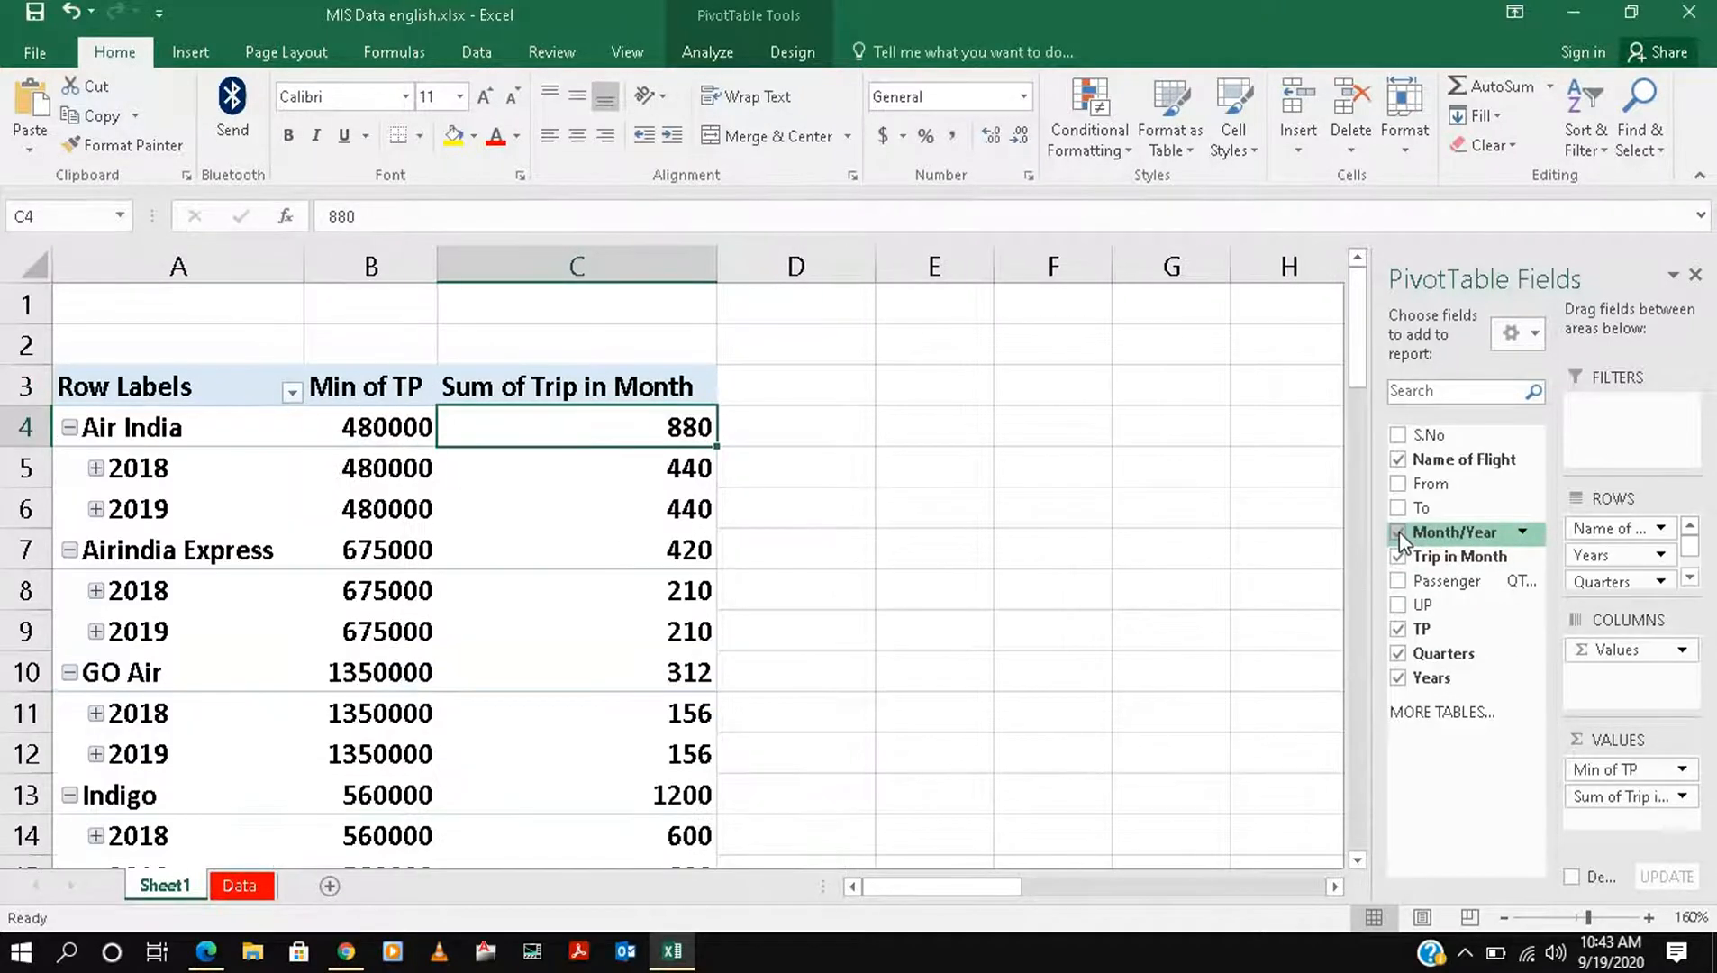
pyautogui.click(95, 468)
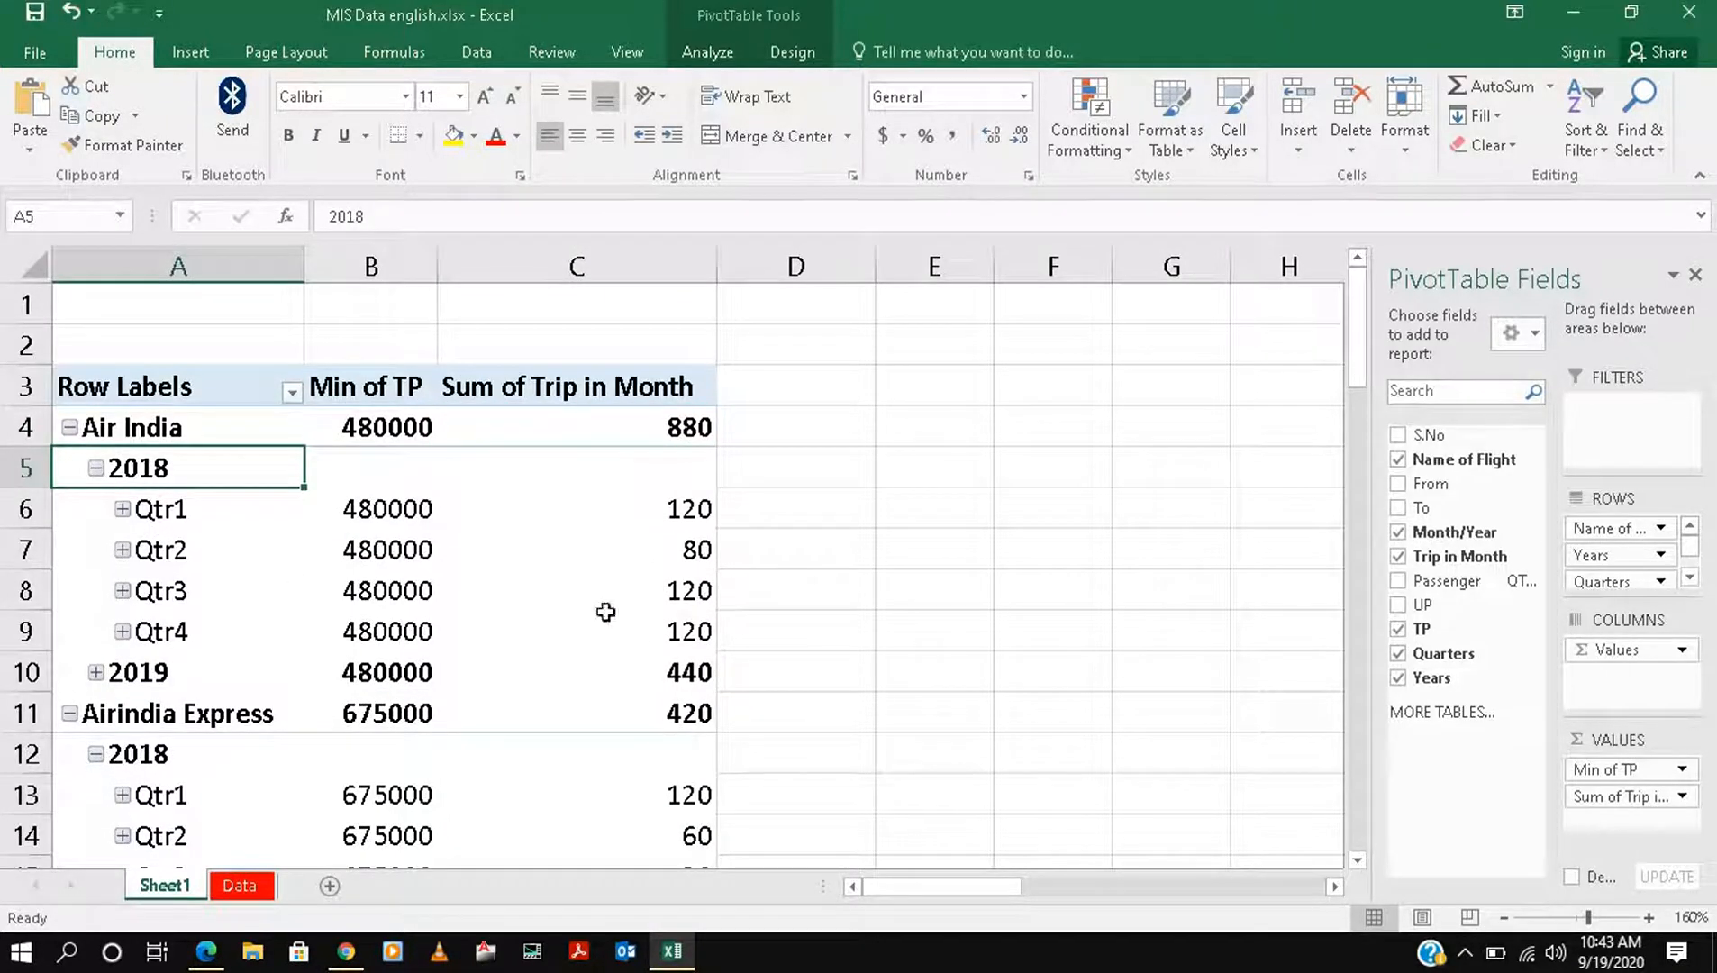
pyautogui.doubleClick(180, 510)
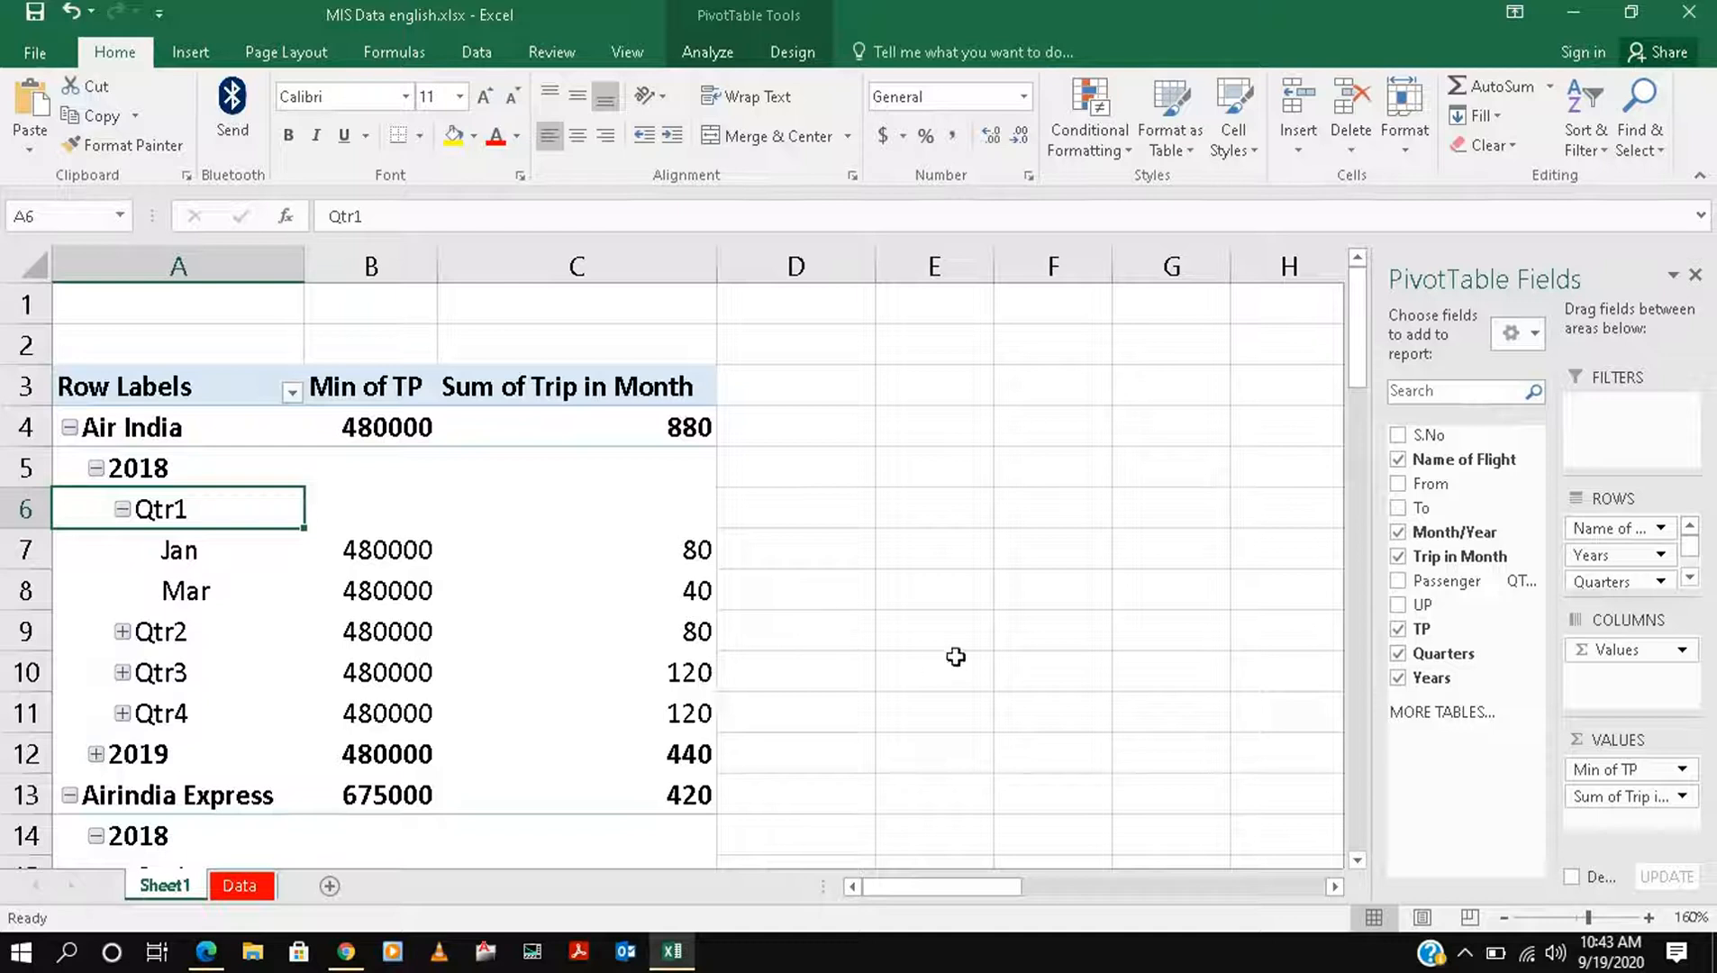
# - Try the S.No field in the PivotTable, and remove it along with Trip in Month, Month/Year, Quarters and Years
pyautogui.click(1399, 436)
pyautogui.click(1399, 436)
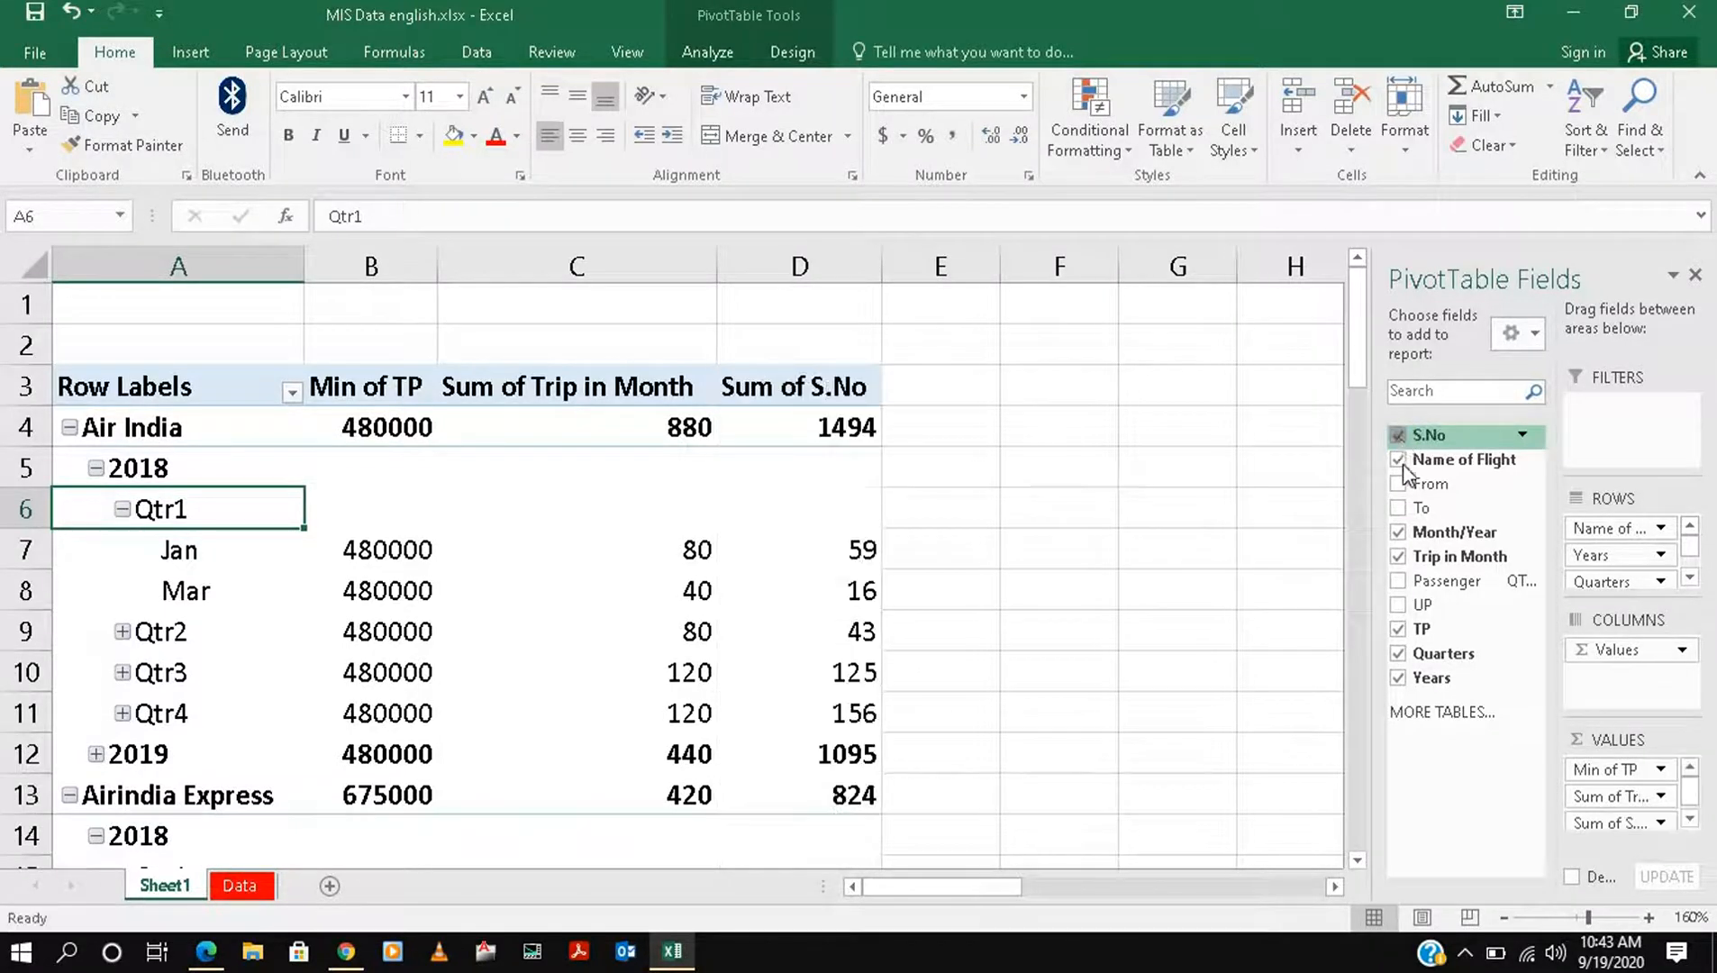
pyautogui.click(1398, 556)
pyautogui.click(1398, 531)
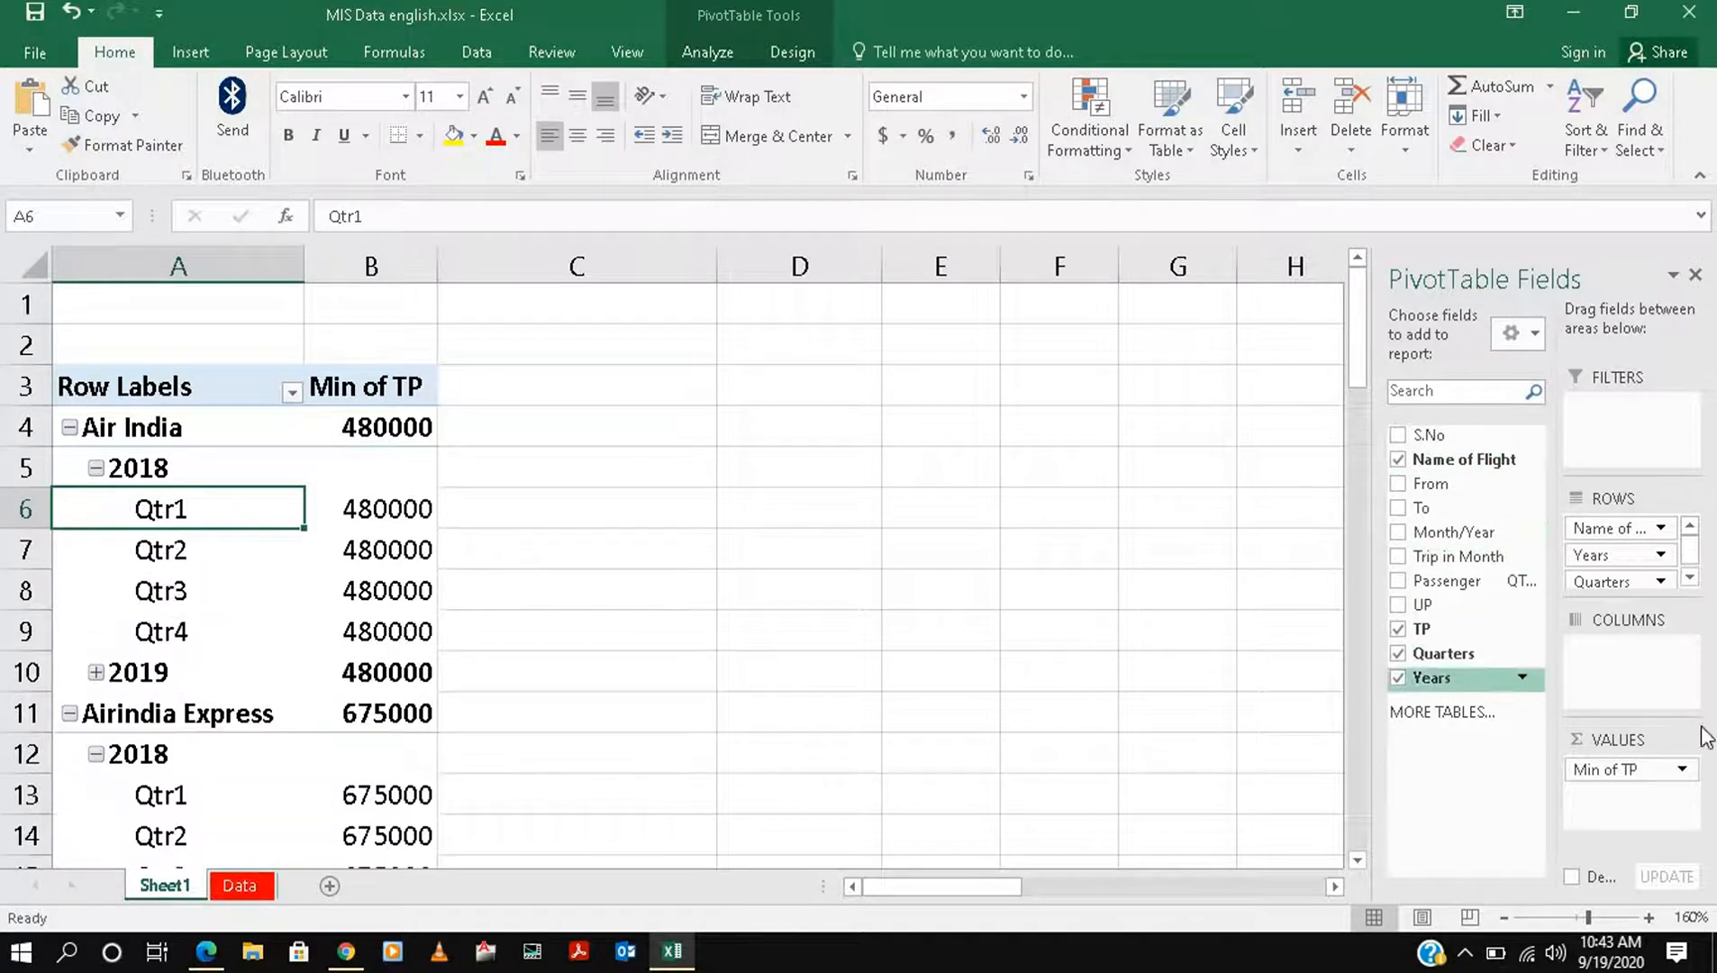
pyautogui.click(1398, 653)
pyautogui.click(1397, 678)
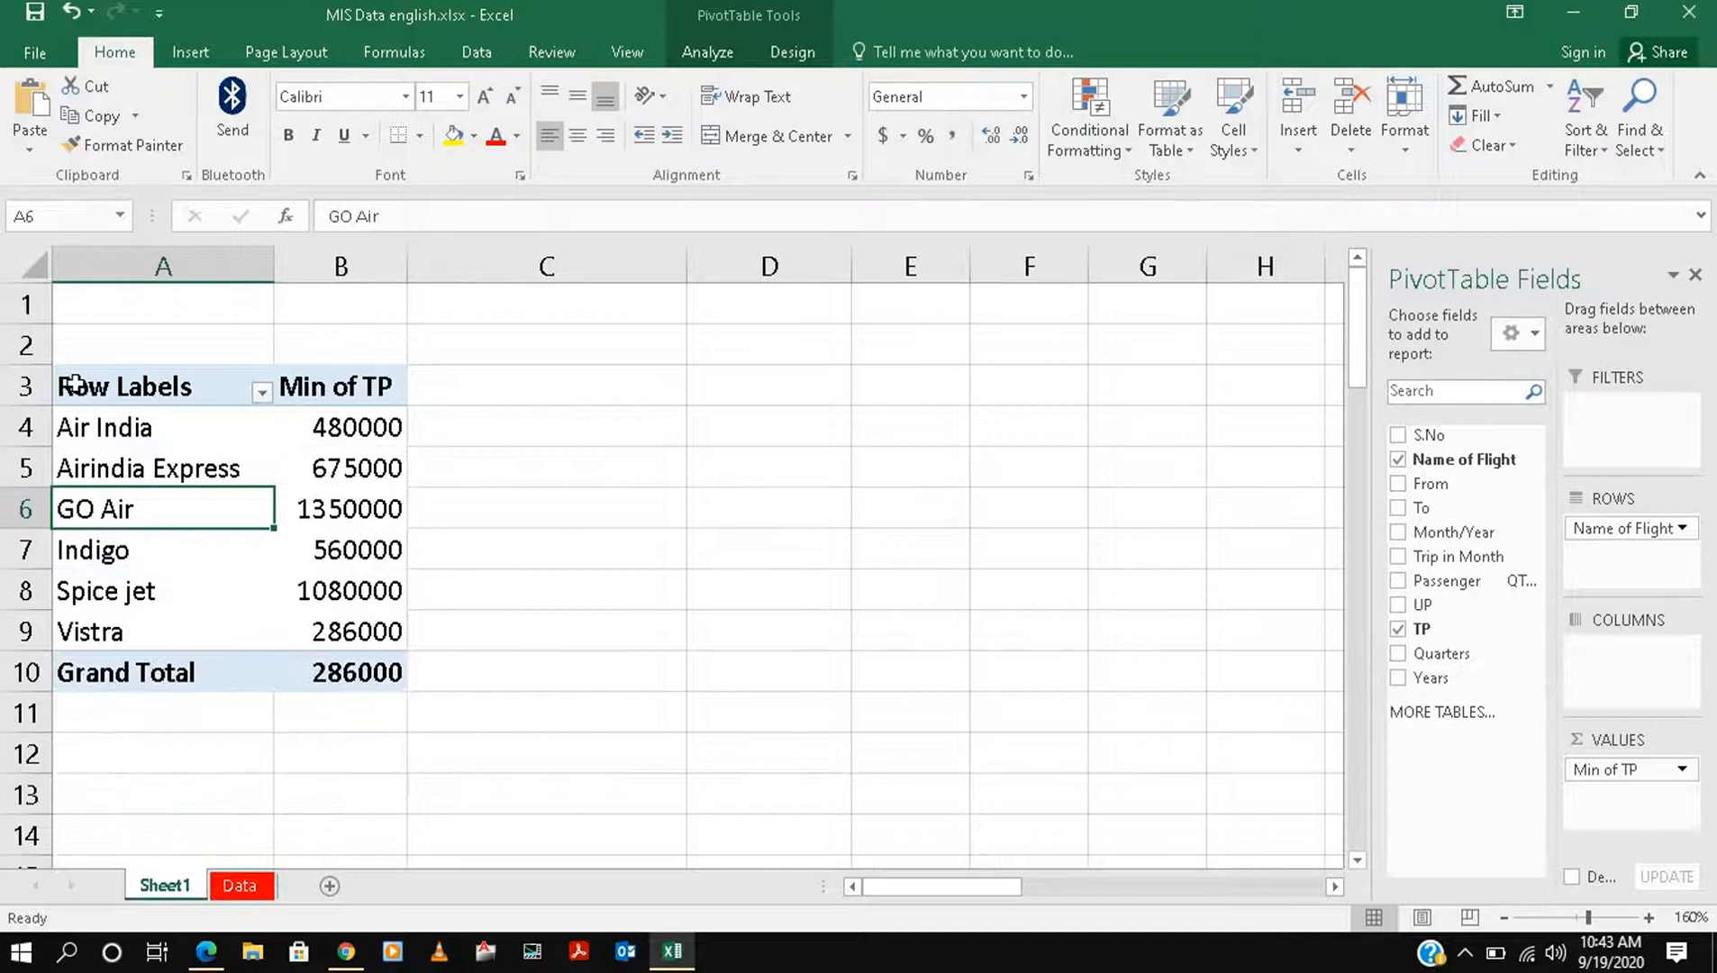
# - Apply all borders to the whole PivotTable range A3:B10
pyautogui.moveTo(73, 385); pyautogui.dragTo(315, 672)
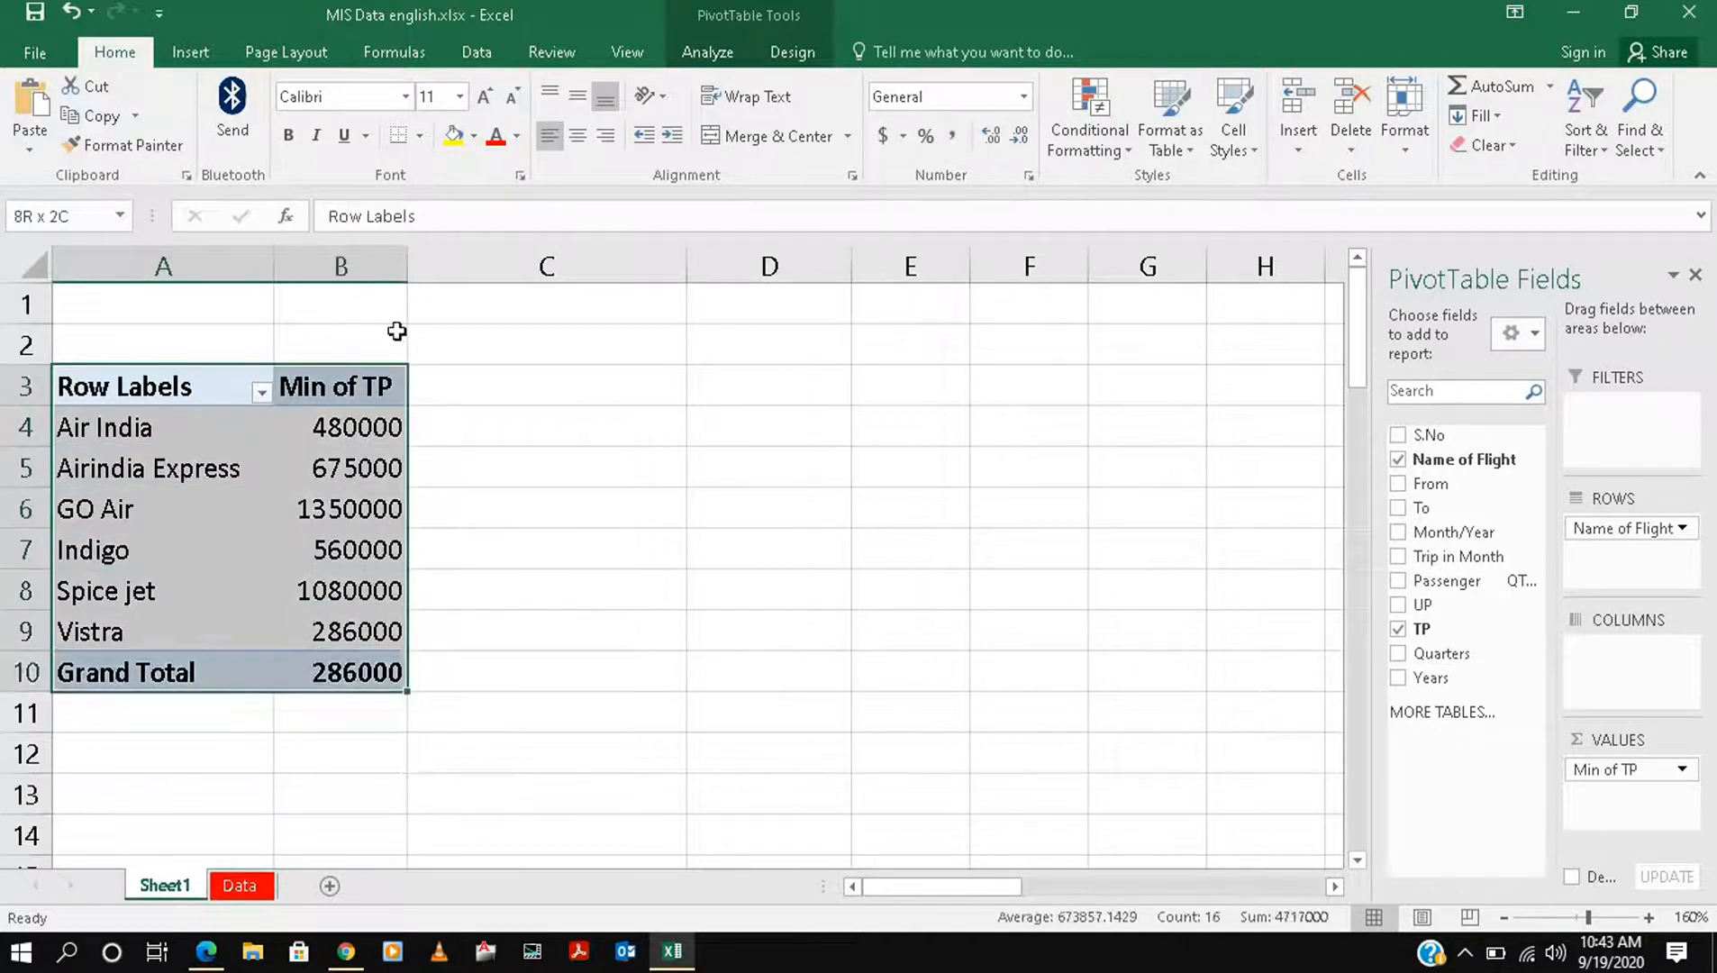
pyautogui.click(422, 137)
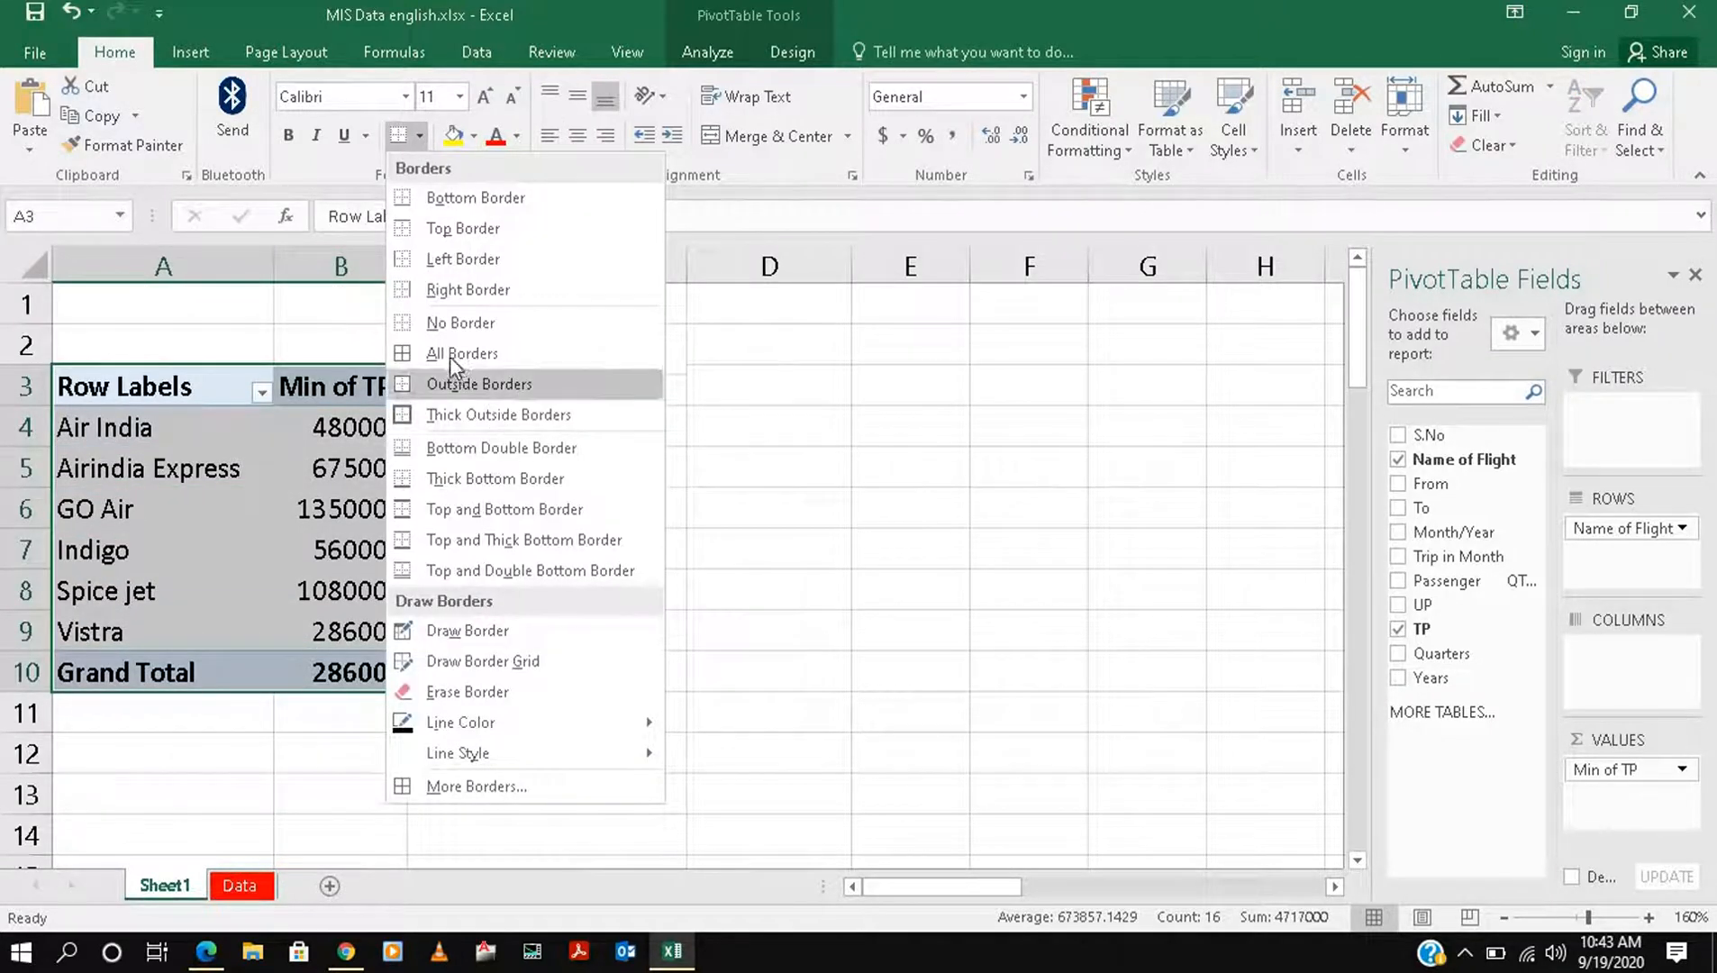
pyautogui.click(450, 355)
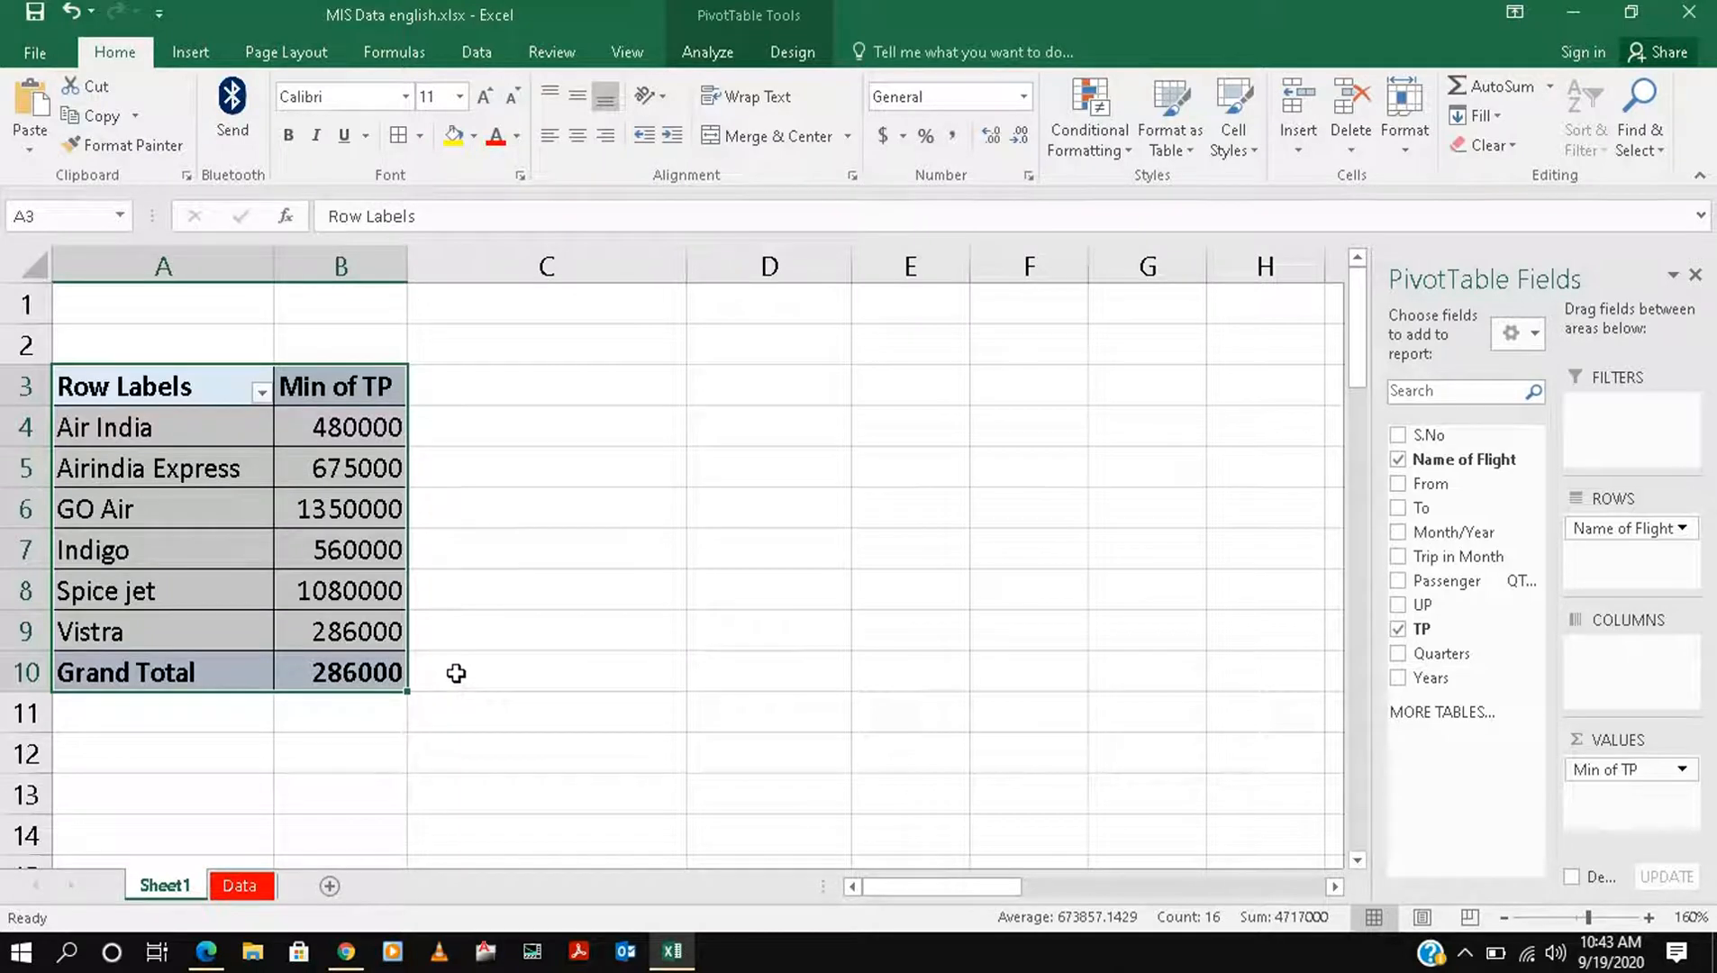
# - Add the S.No, From, To, Month/Year, Trip in Month, Passenger QTY and UP fields to the PivotTable
pyautogui.click(1399, 436)
pyautogui.click(1398, 484)
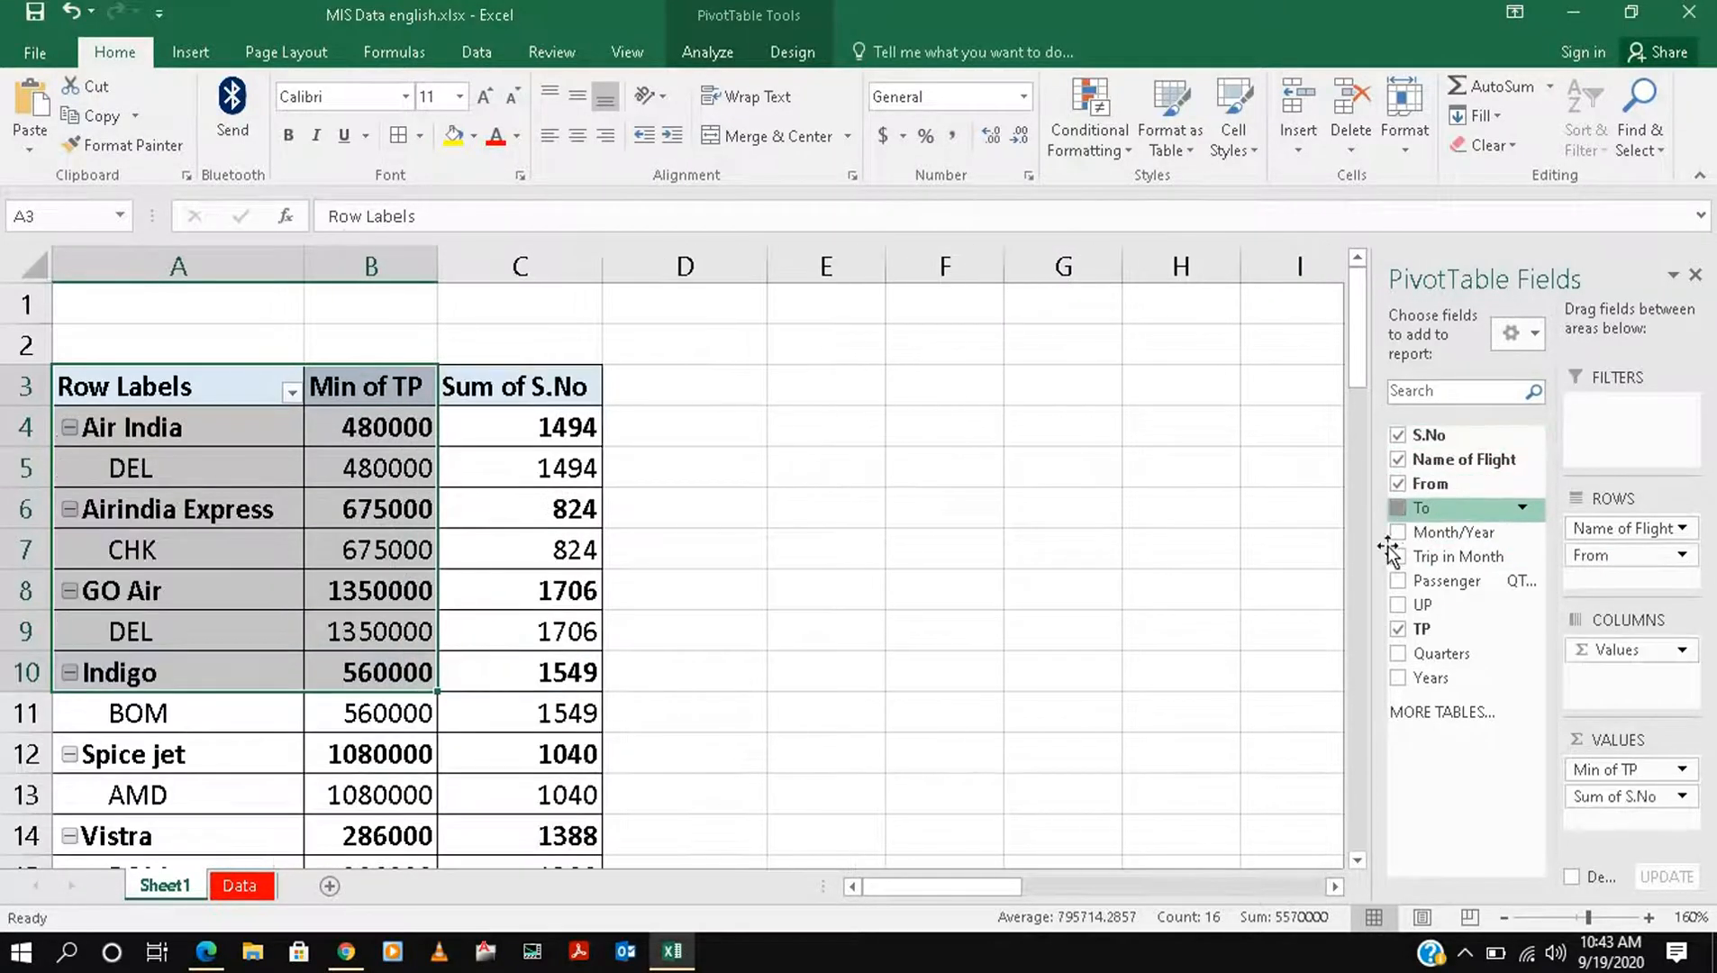
pyautogui.click(1398, 508)
pyautogui.click(1400, 532)
pyautogui.click(1400, 557)
pyautogui.click(1399, 581)
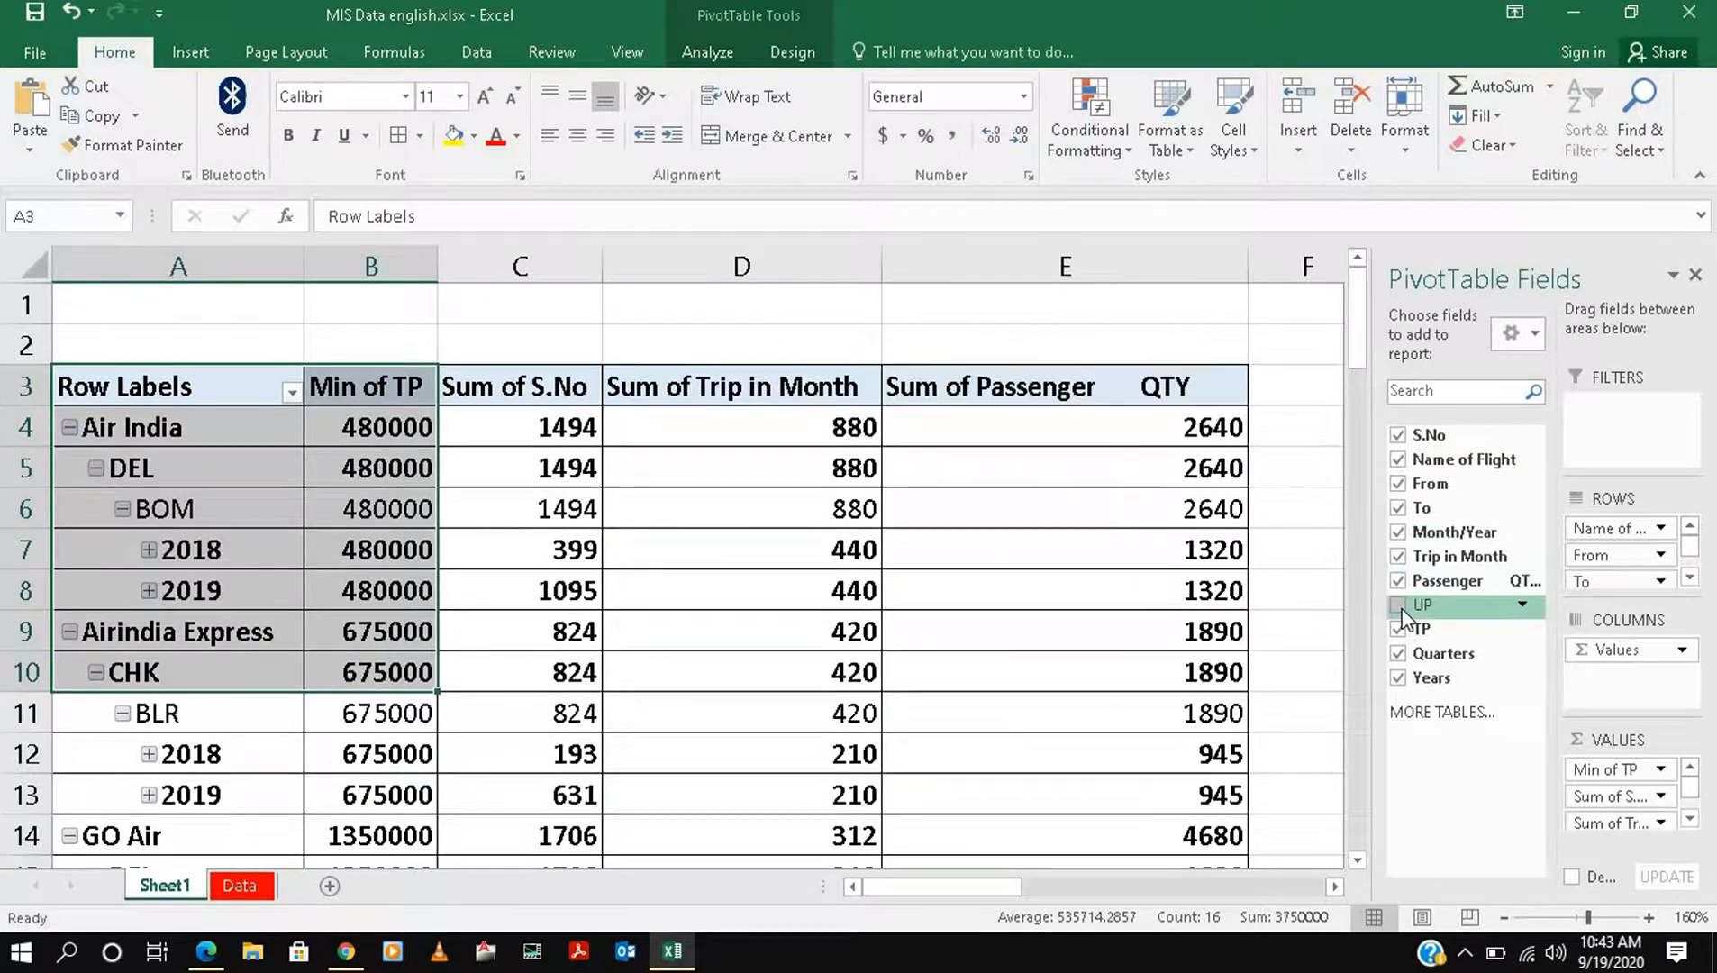
pyautogui.click(1399, 605)
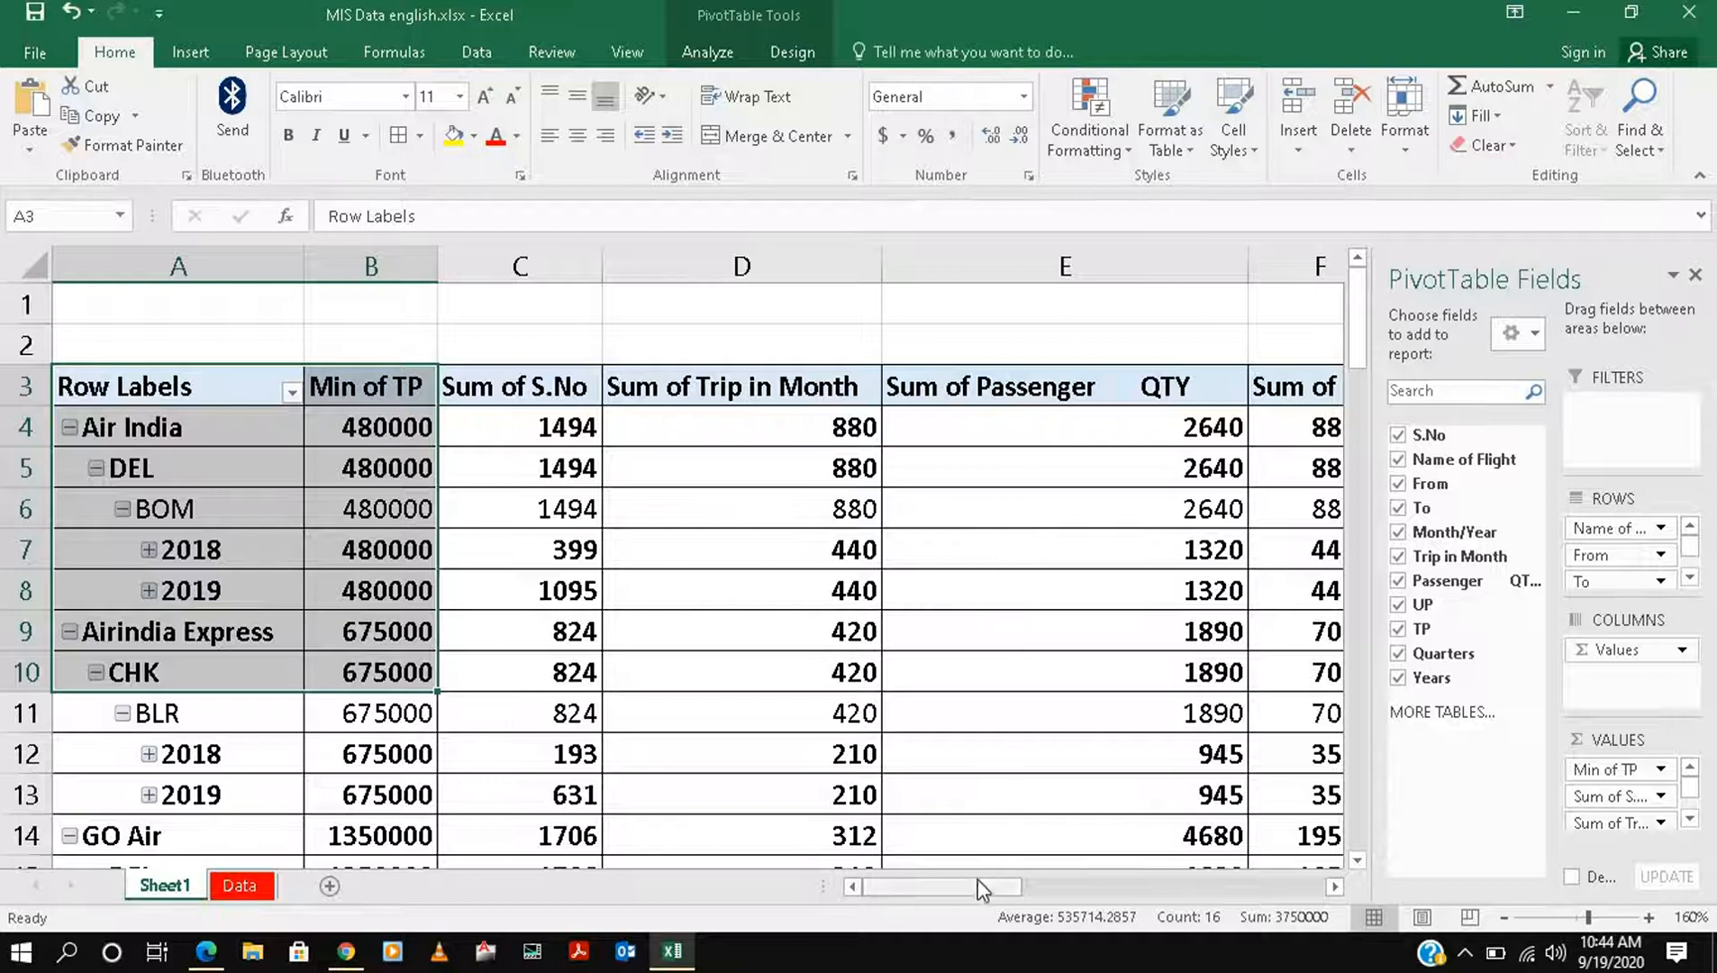
# - Look through the extended PivotTable from the first flight down to the Grand Total row
pyautogui.moveTo(930, 887)
pyautogui.mouseDown()
pyautogui.moveTo(1096, 886)
pyautogui.moveTo(920, 904)
pyautogui.mouseUp()
pyautogui.scroll(-9, 427, 652)
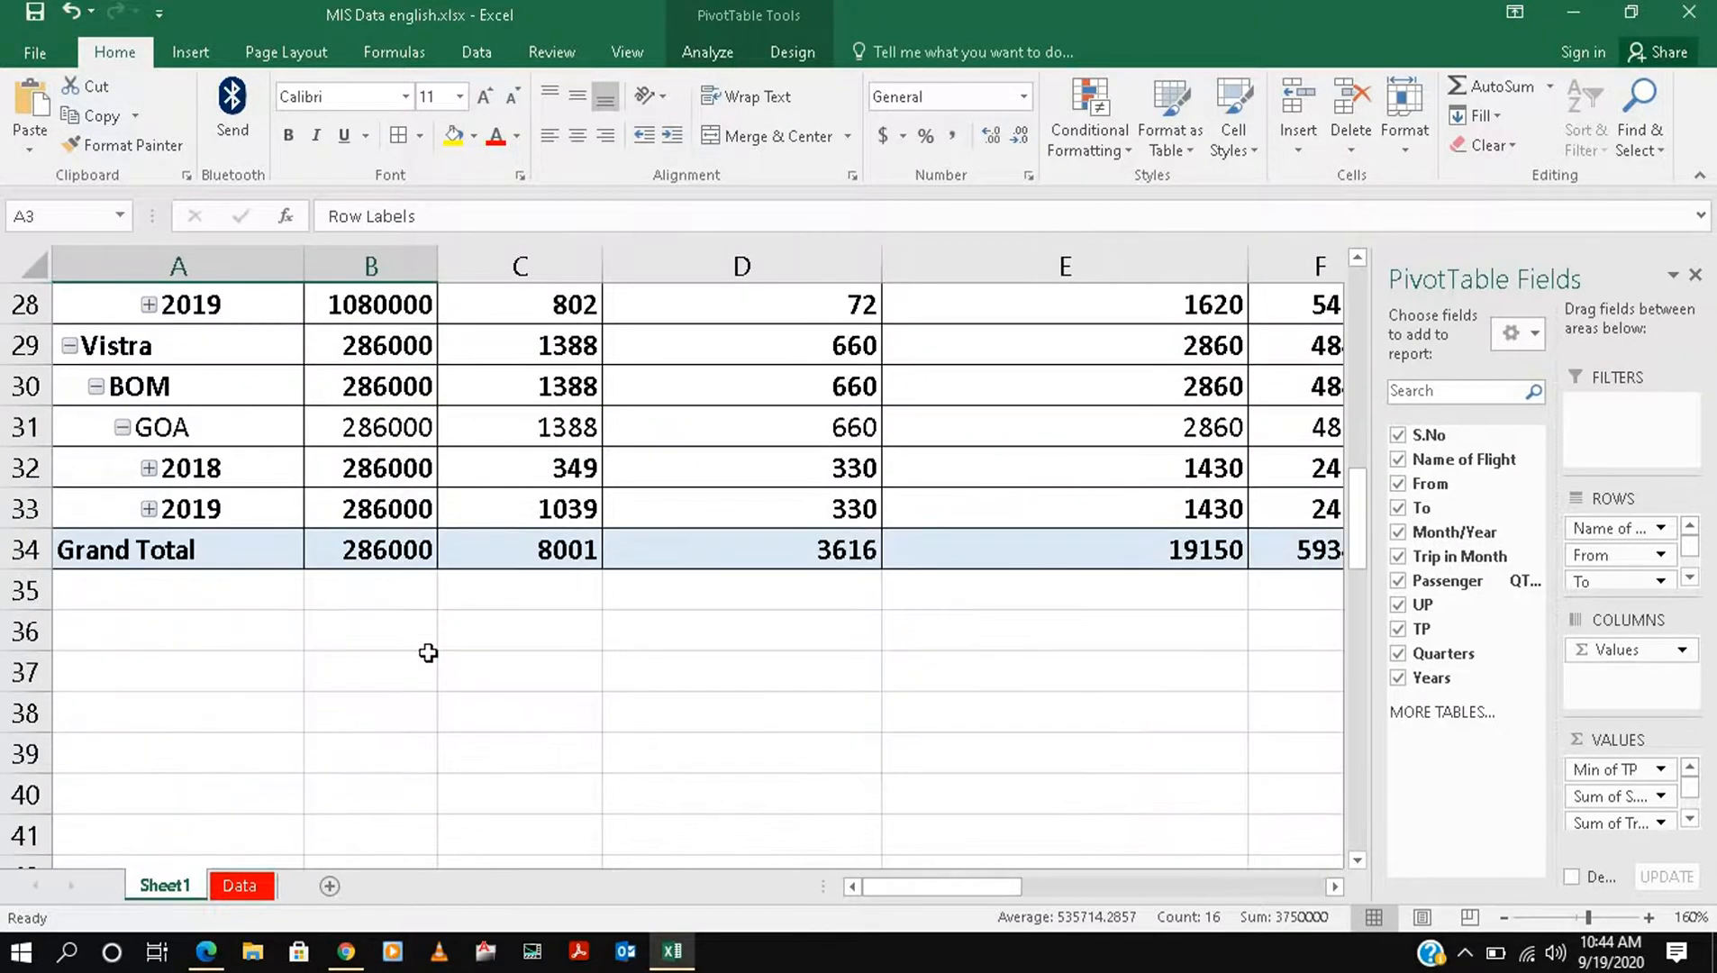
pyautogui.scroll(9, 428, 652)
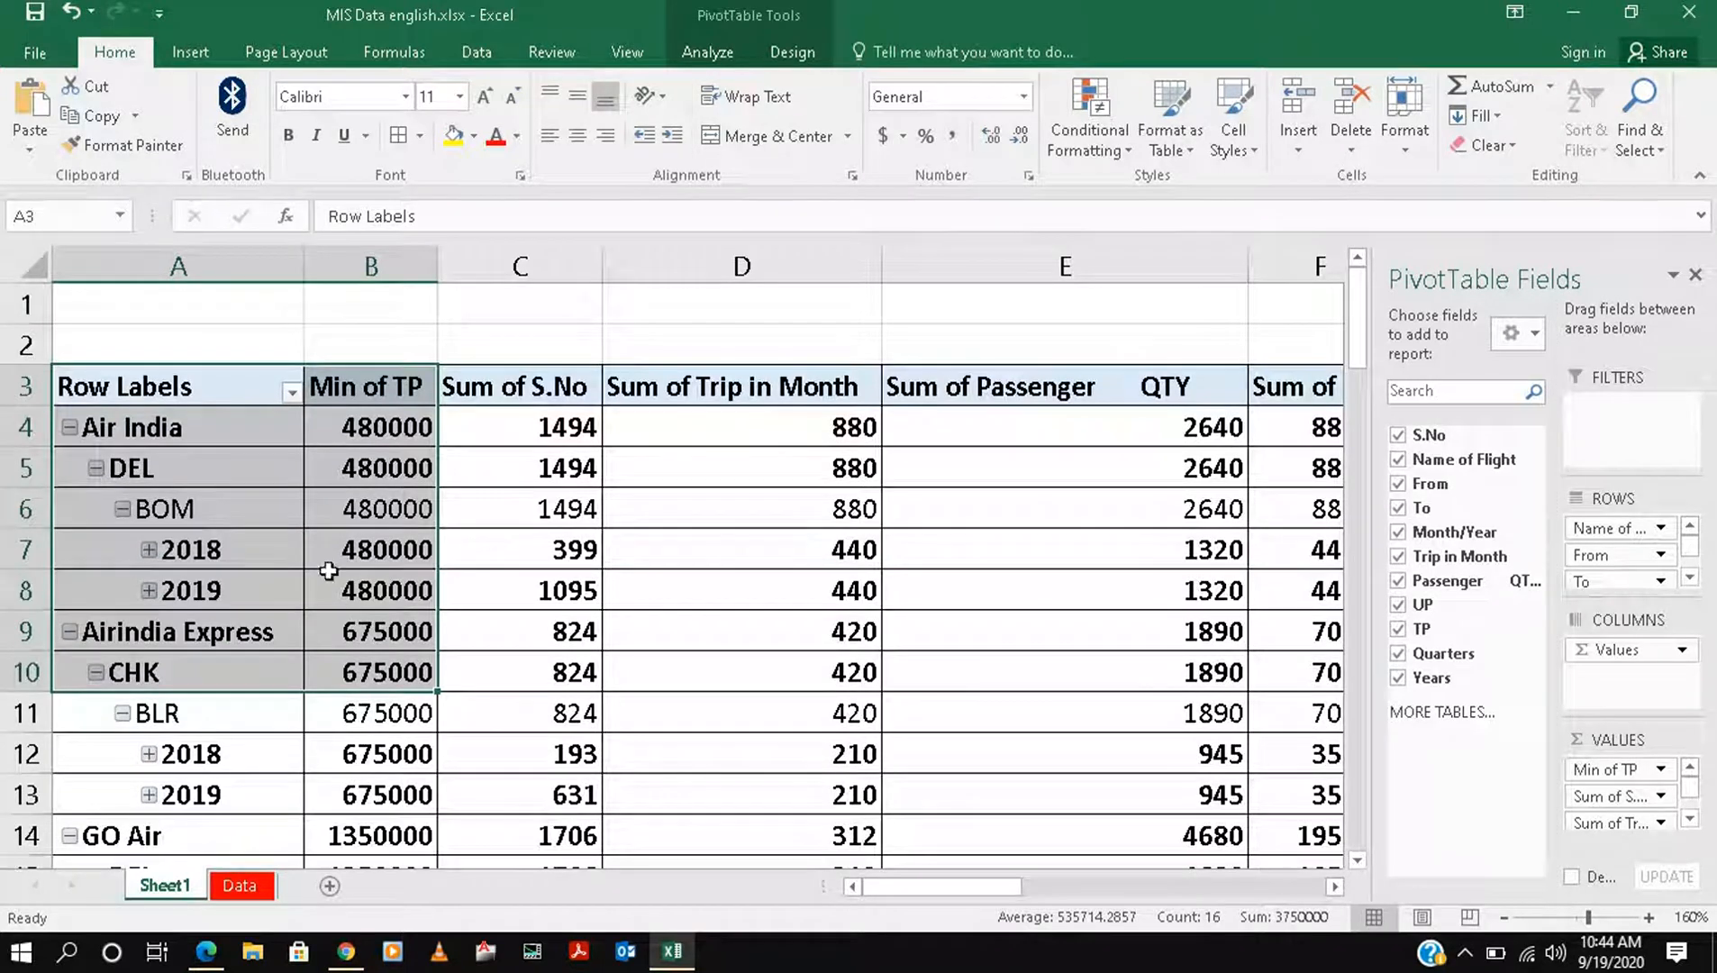
pyautogui.moveTo(549, 635)
pyautogui.scroll(-6, 613, 667)
pyautogui.scroll(-2, 614, 667)
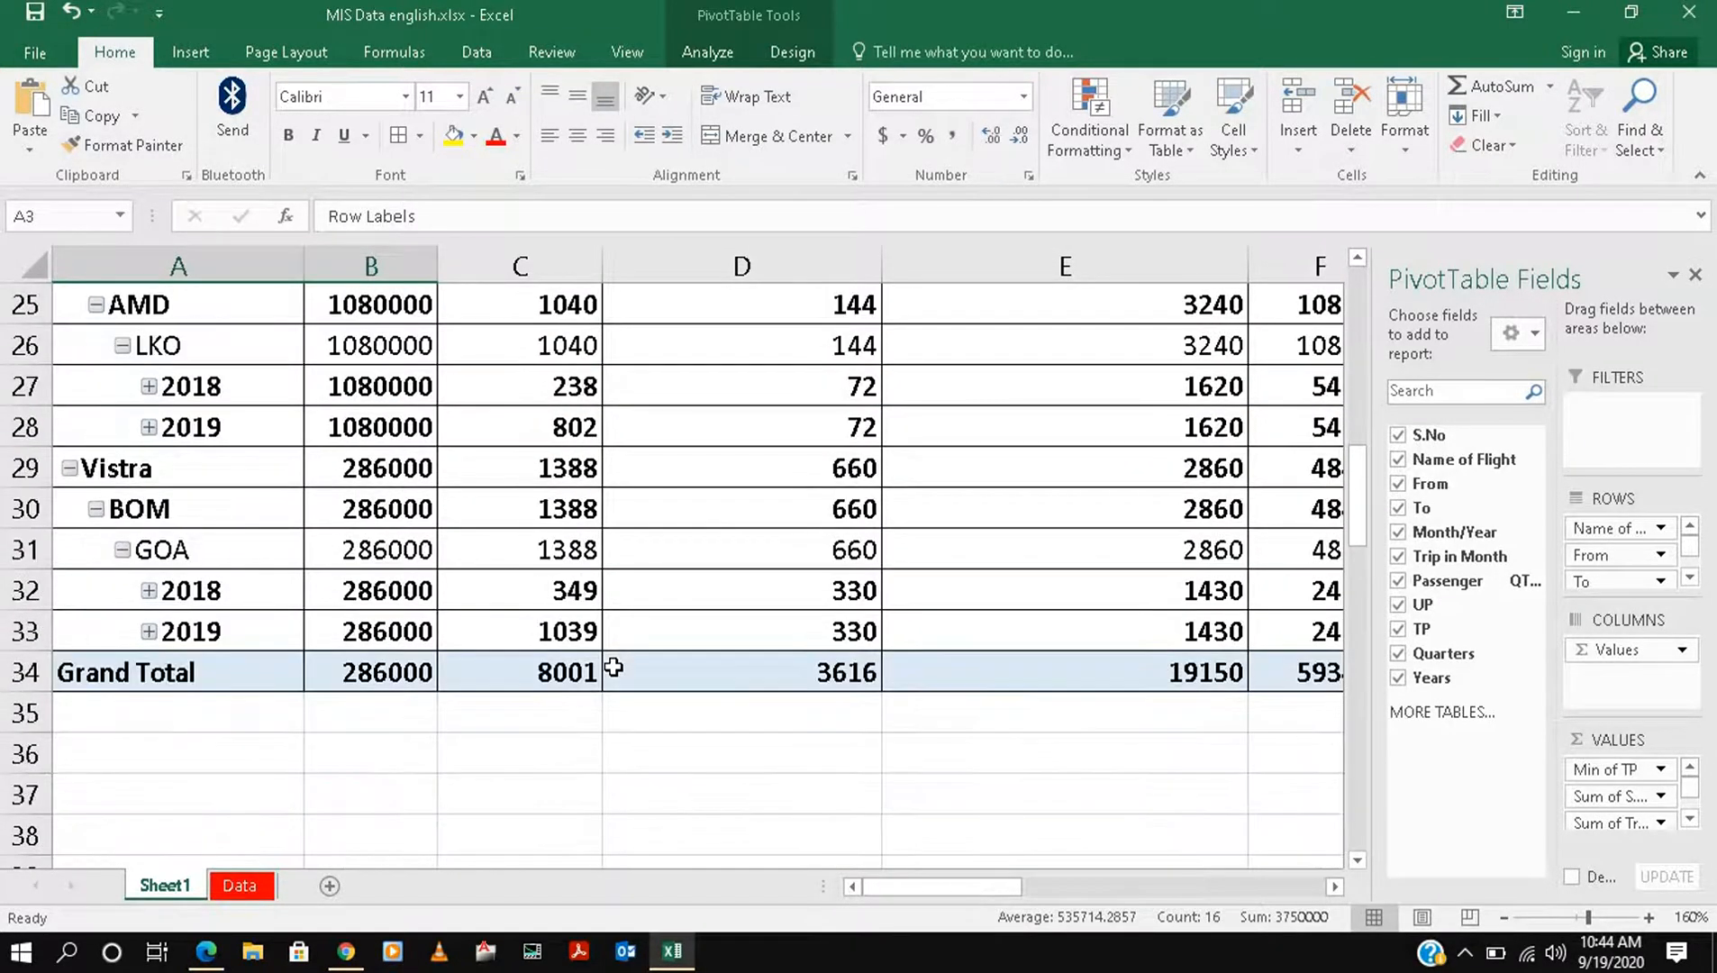
pyautogui.scroll(8, 613, 667)
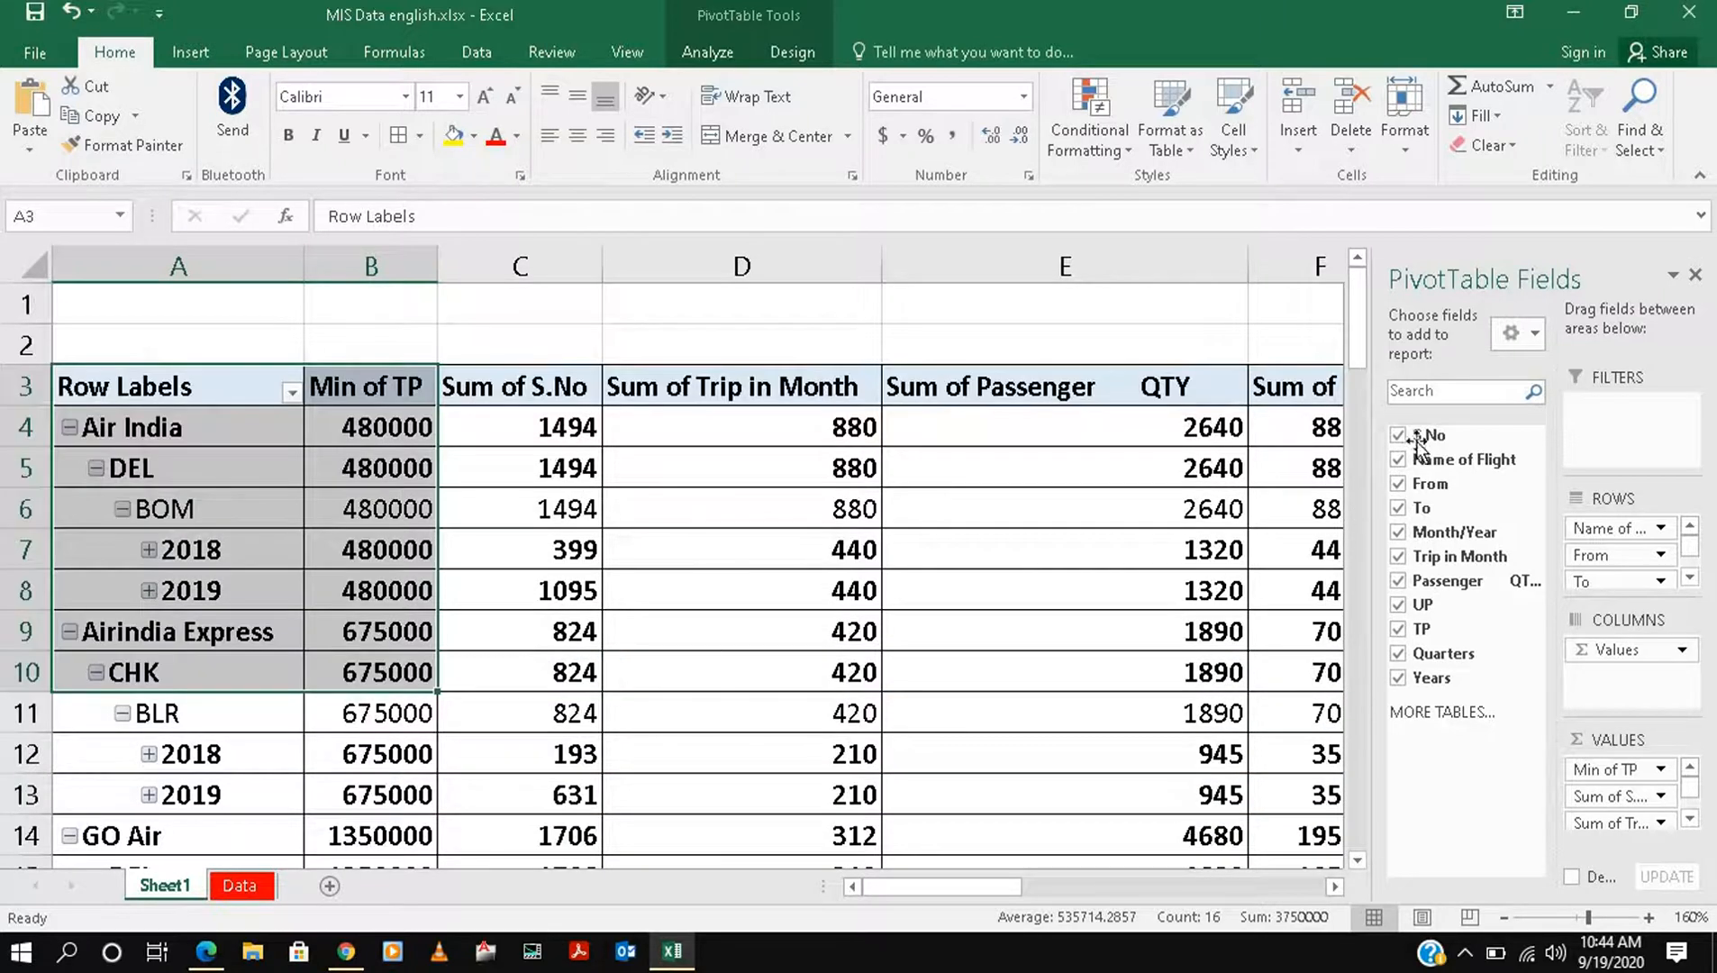
# - Remove every field from the PivotTable, from S.No and Name of Flight through to Quarters and Years
pyautogui.click(1398, 436)
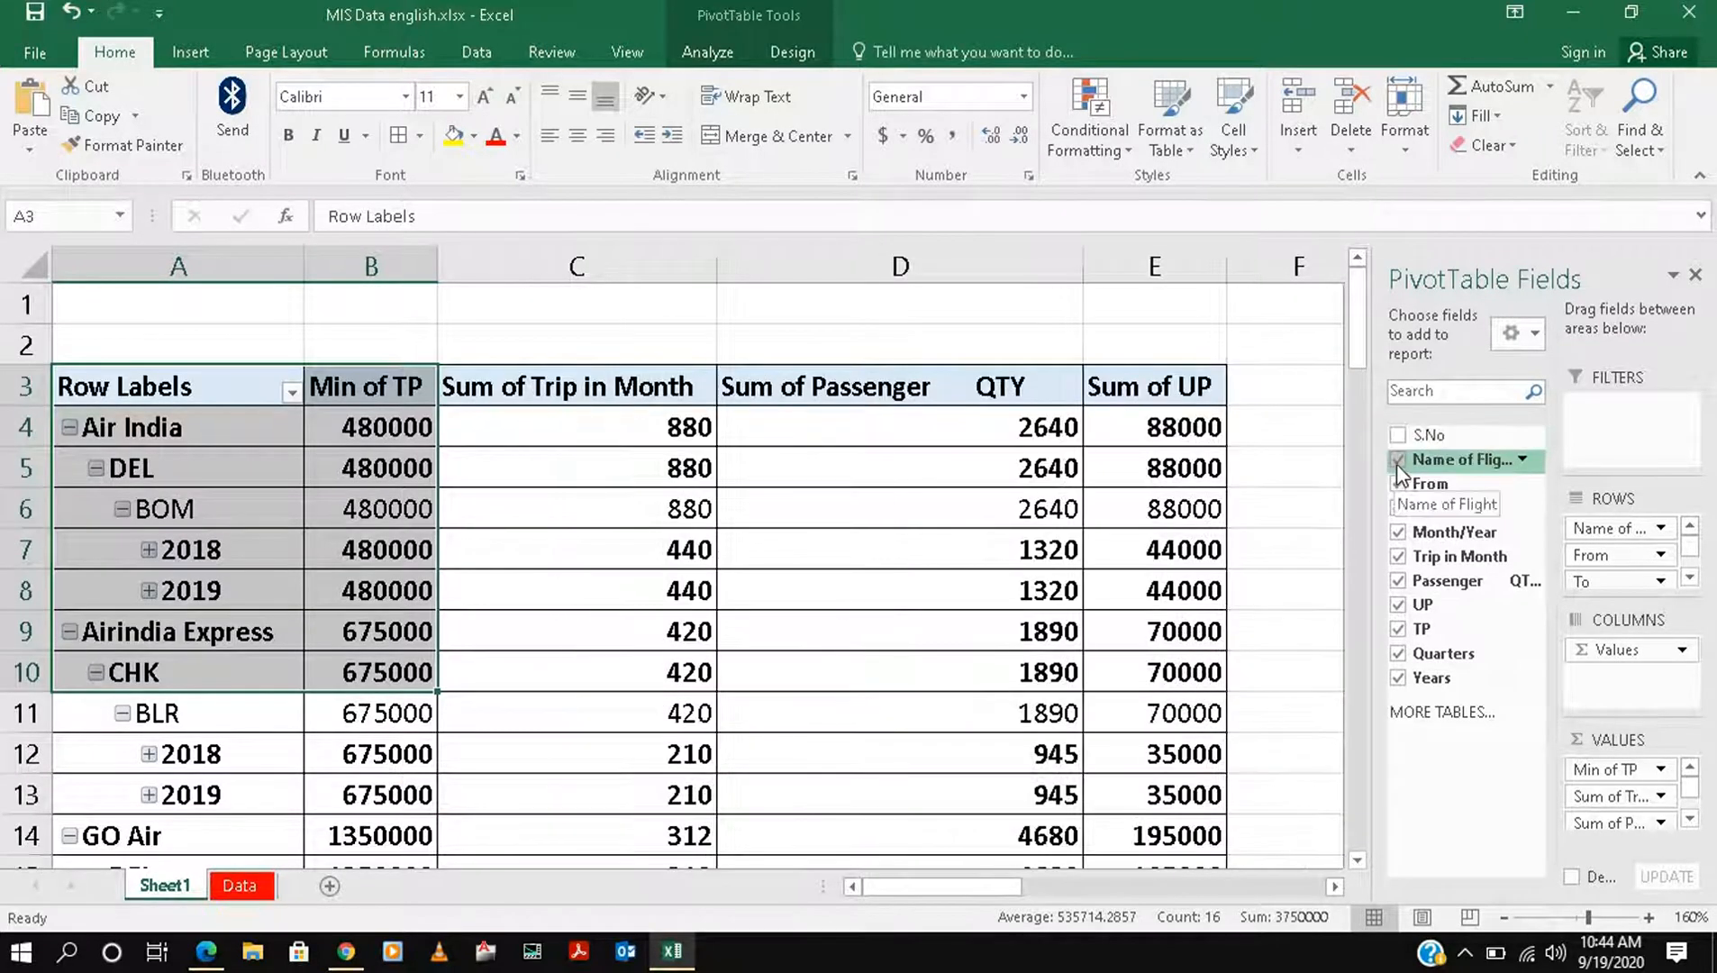
pyautogui.click(1398, 460)
pyautogui.click(1398, 484)
pyautogui.click(1399, 508)
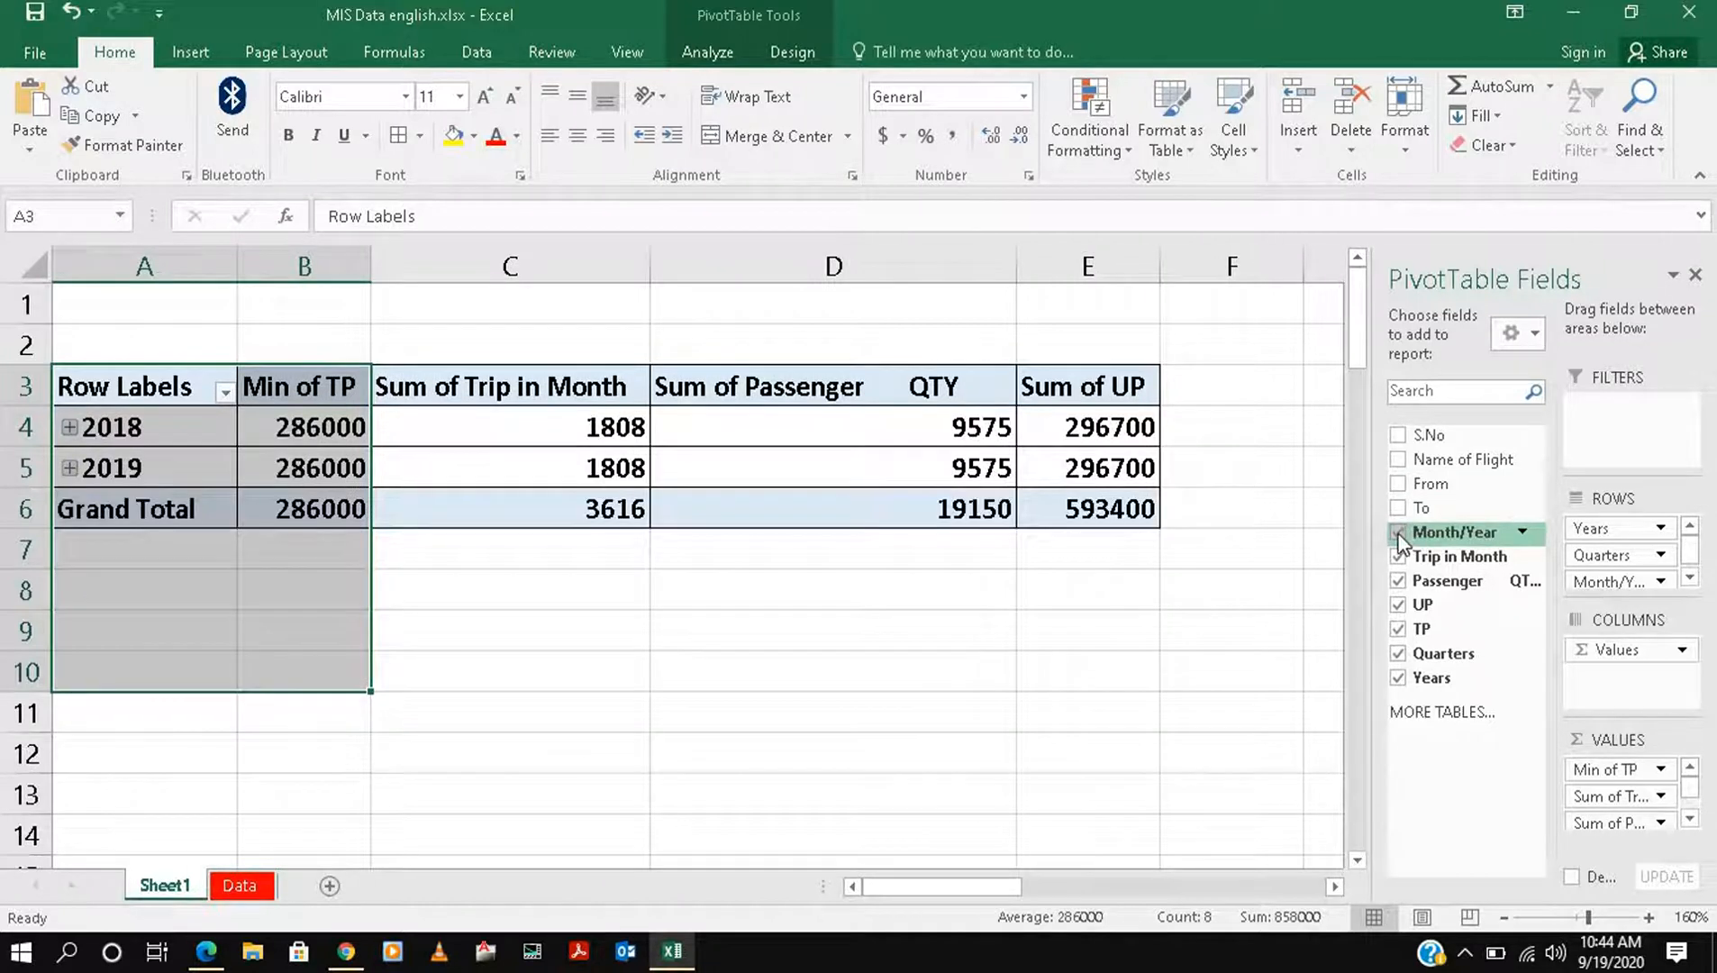
pyautogui.click(1398, 532)
pyautogui.click(1398, 557)
pyautogui.click(1398, 582)
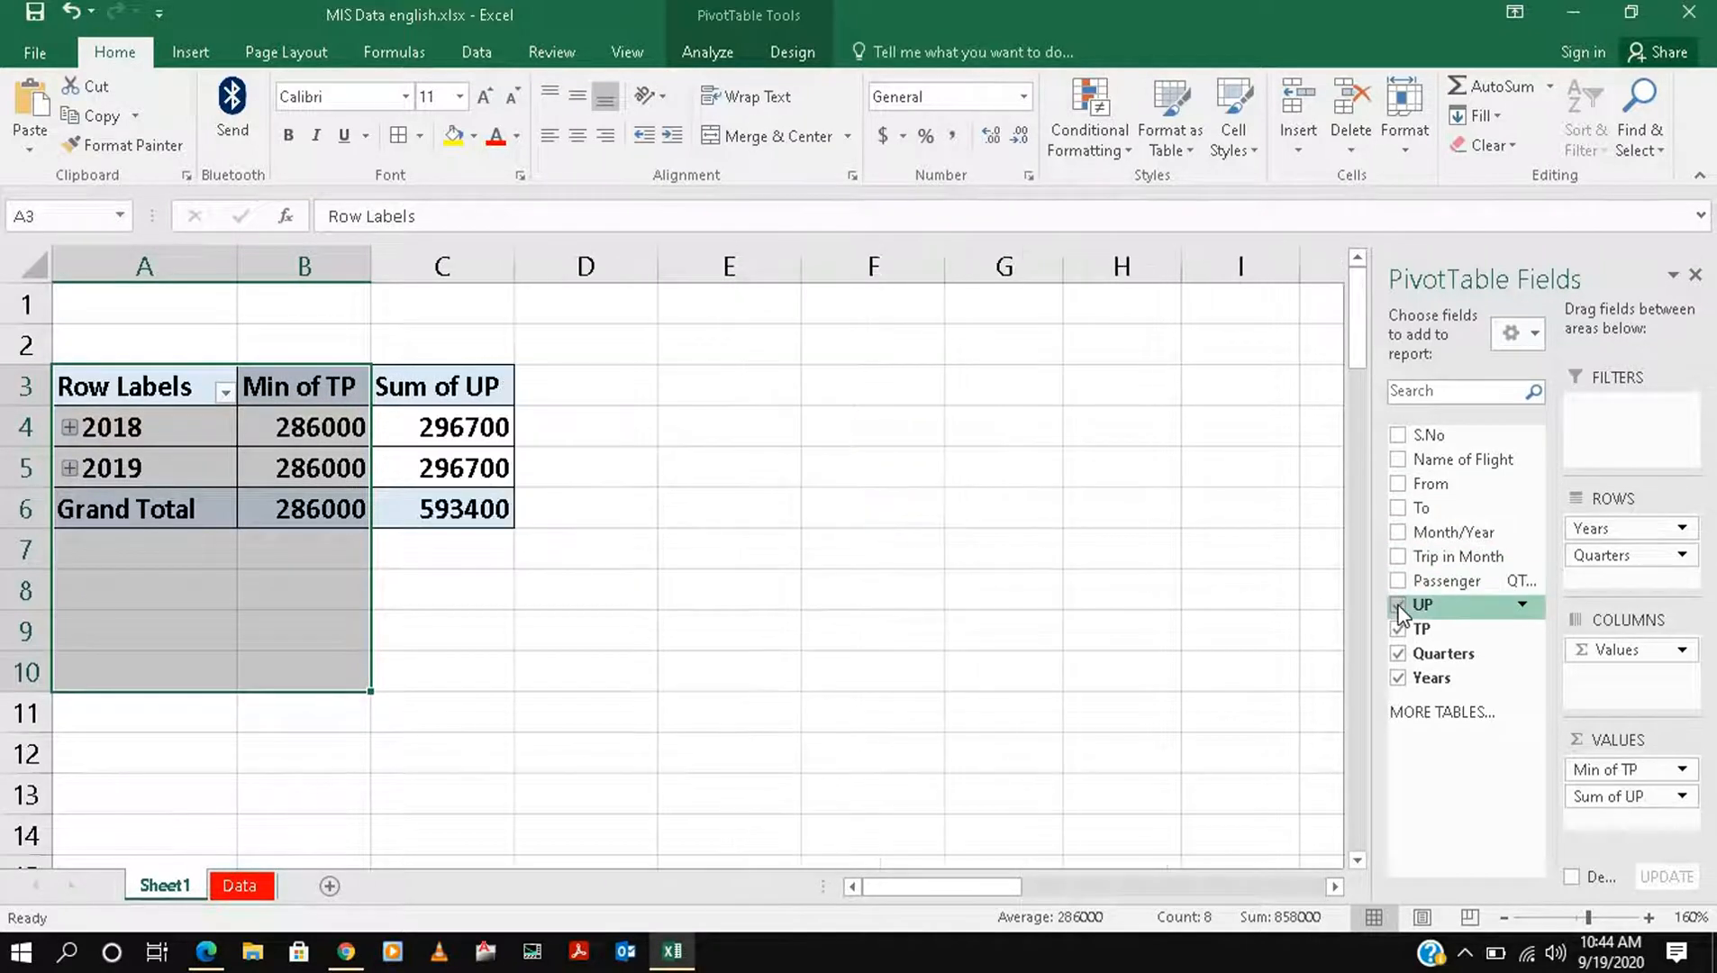
pyautogui.click(1399, 605)
pyautogui.click(1398, 629)
pyautogui.click(1399, 654)
pyautogui.click(1399, 677)
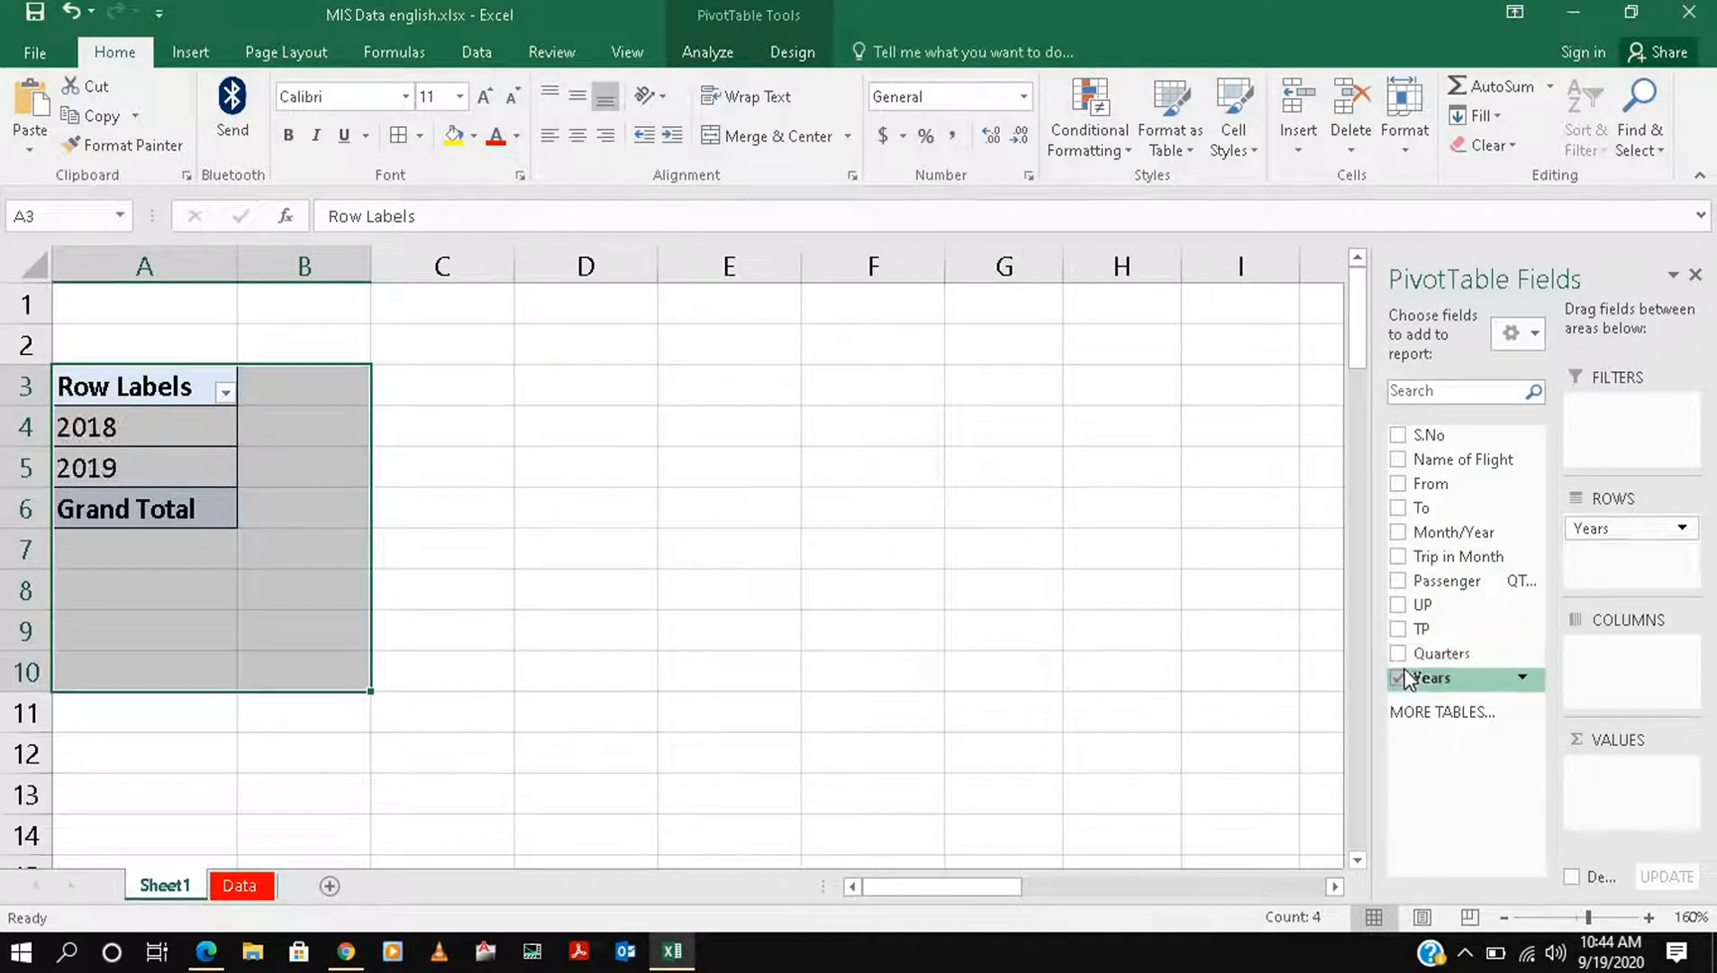
# - Add the From field to the PivotTable's rows and open the Data sheet to view the source records
pyautogui.click(1399, 485)
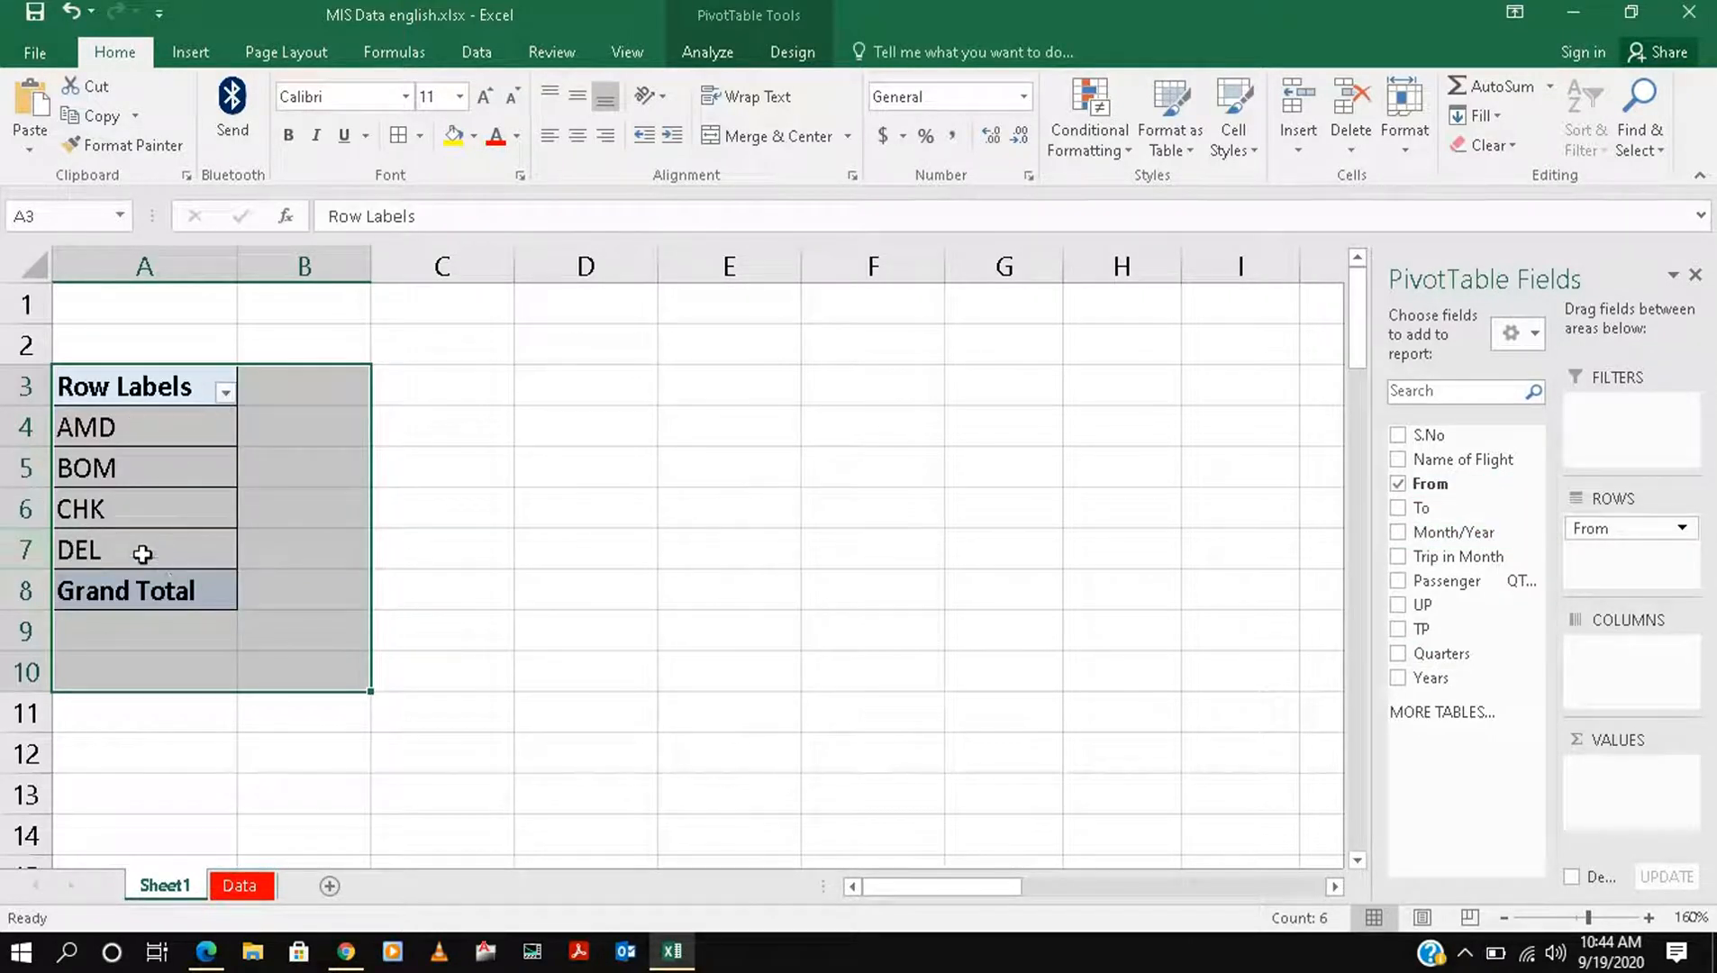
pyautogui.click(236, 886)
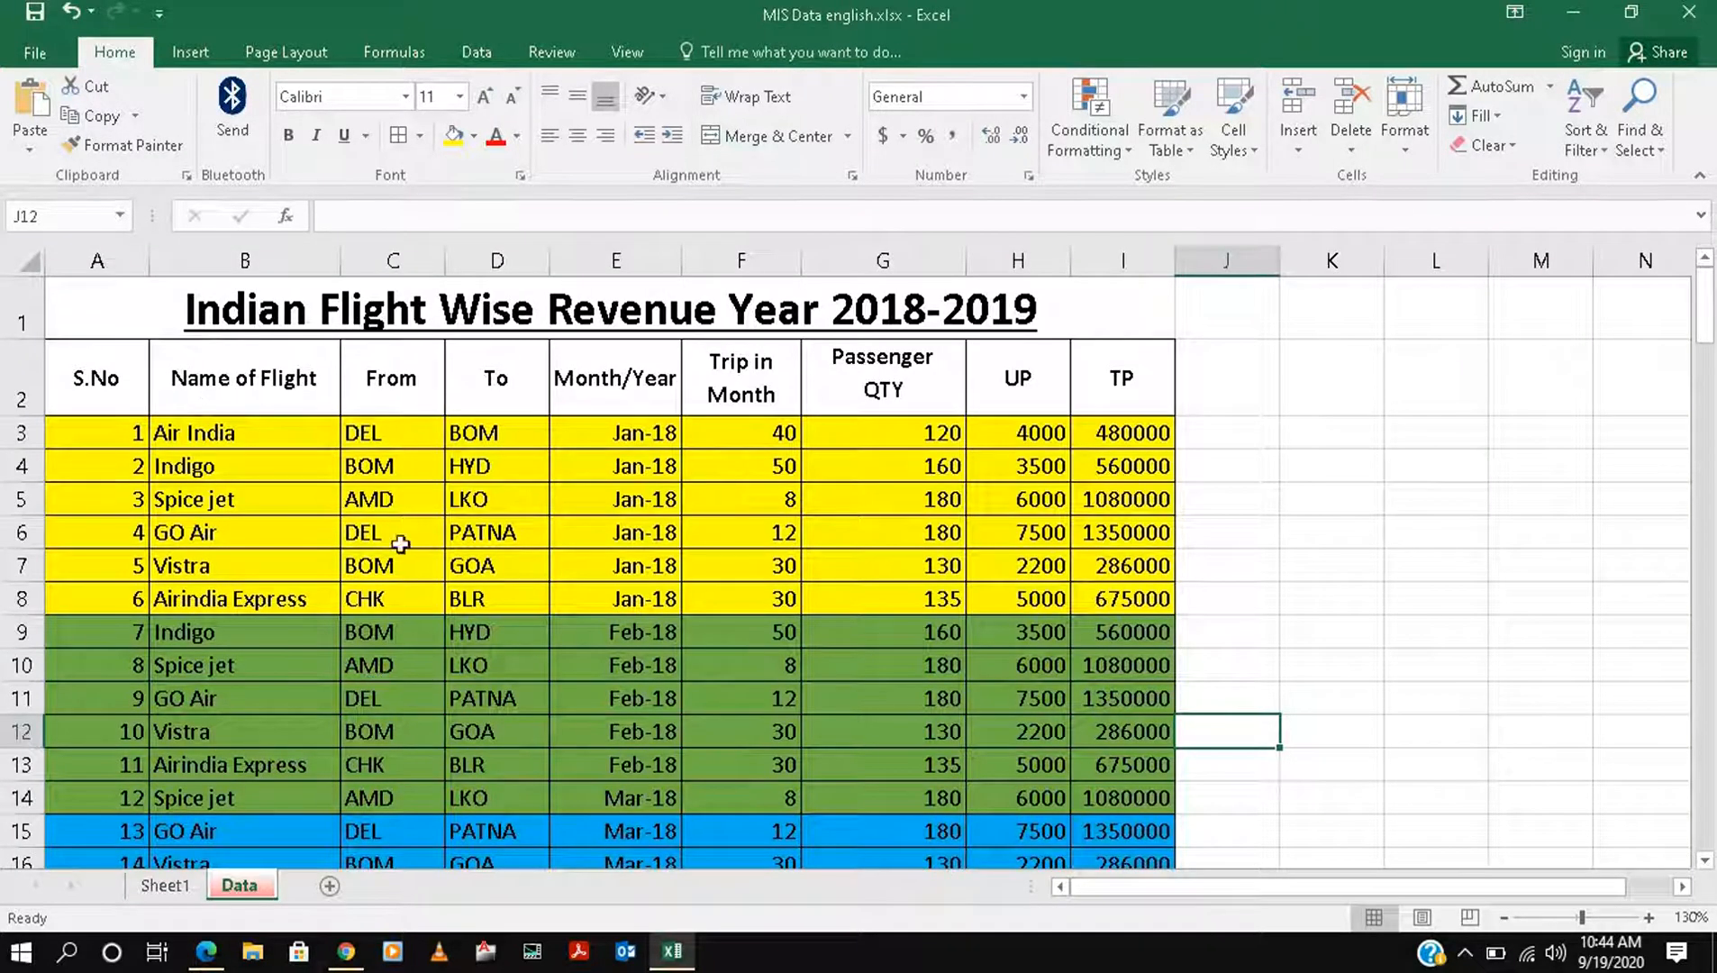
pyautogui.click(1573, 20)
pyautogui.click(674, 952)
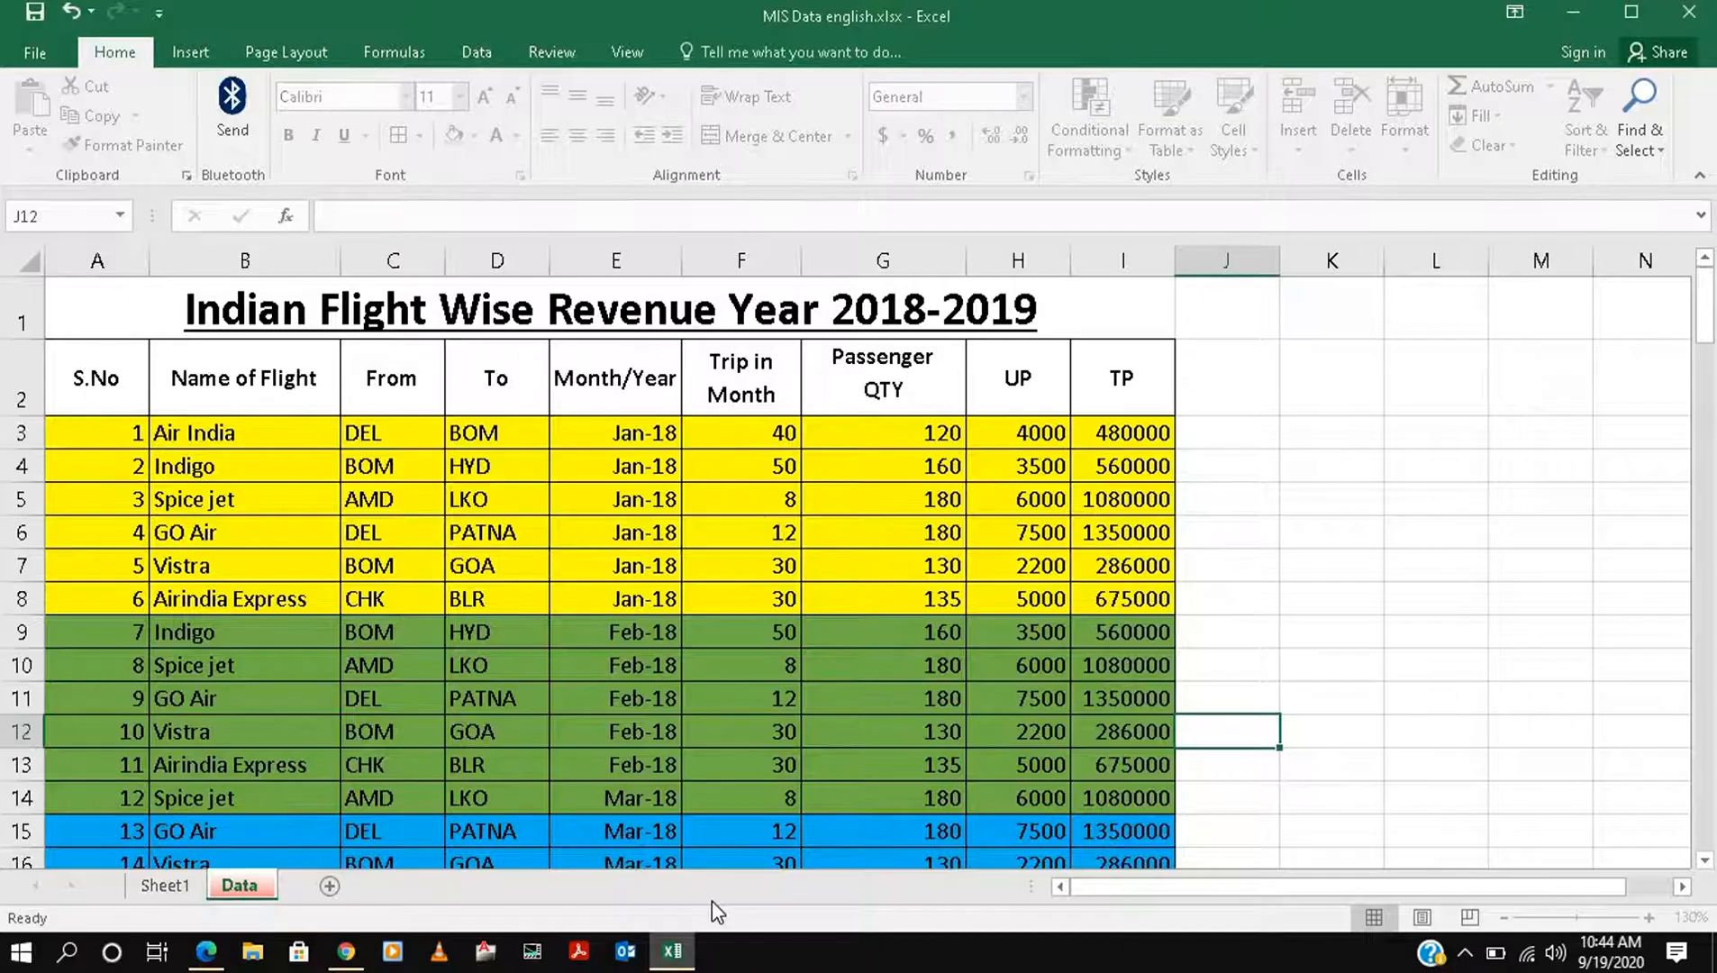
# - Return to Sheet1 and add the TP field to the PivotTable's values beside the From rows
pyautogui.click(165, 885)
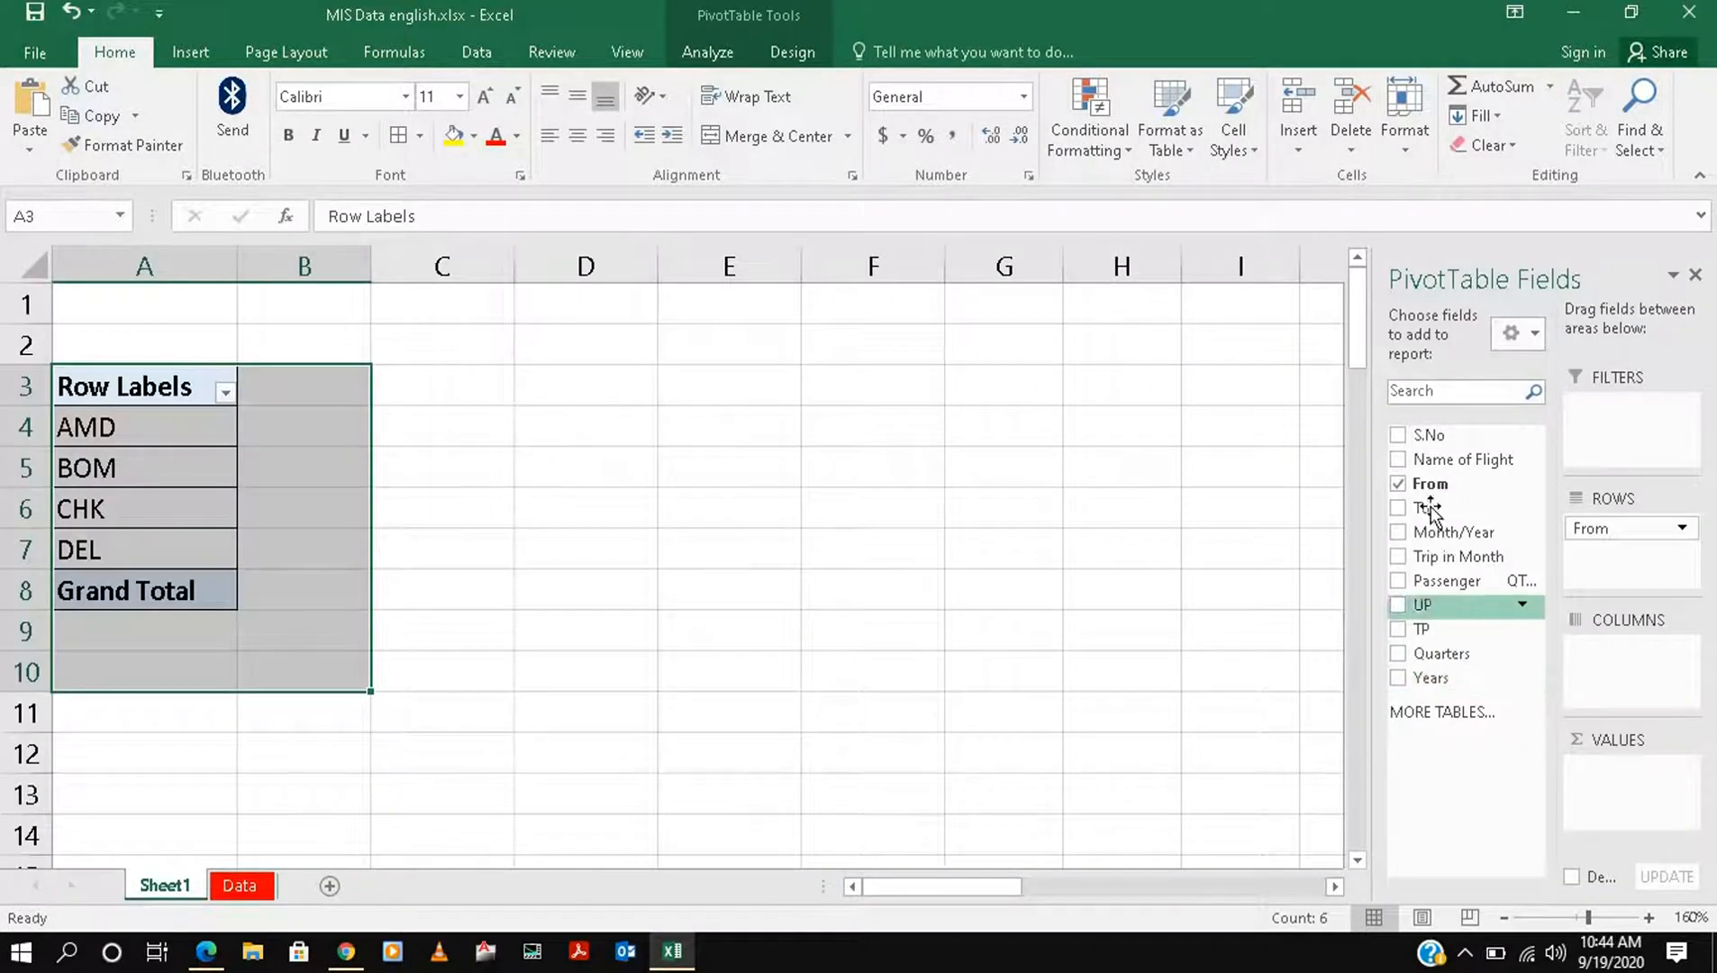
pyautogui.click(1398, 628)
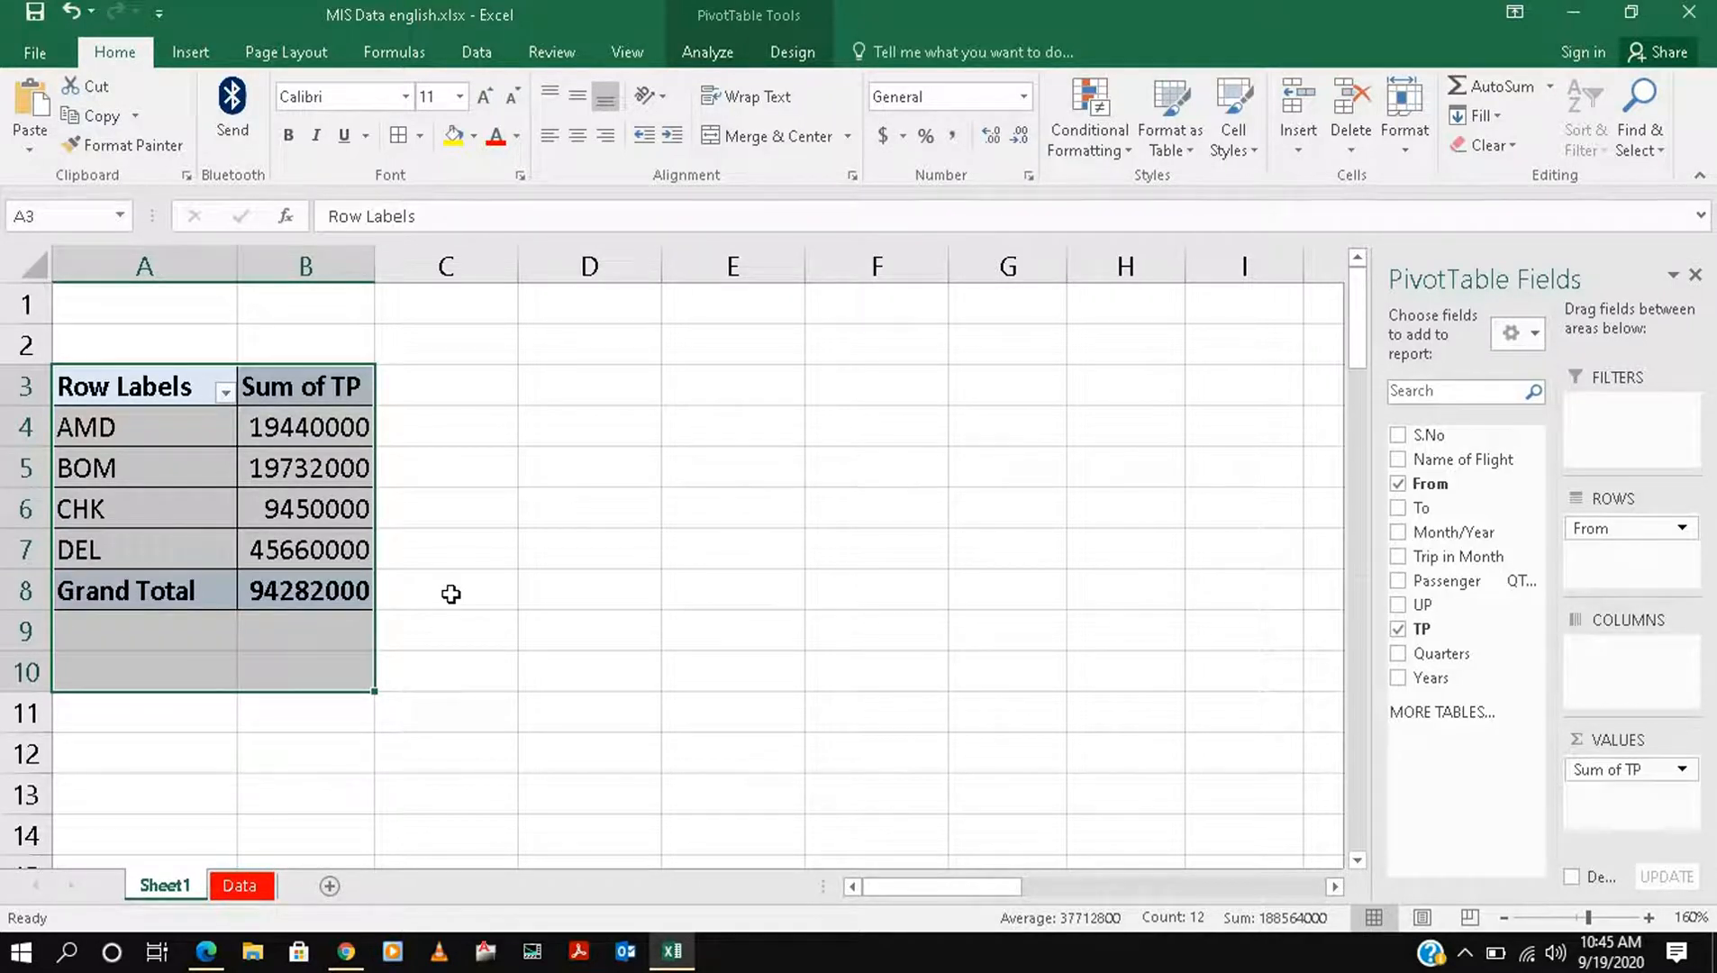
# - Try Passenger QTY as a value and as a column field, and remove it from the PivotTable
pyautogui.click(1400, 581)
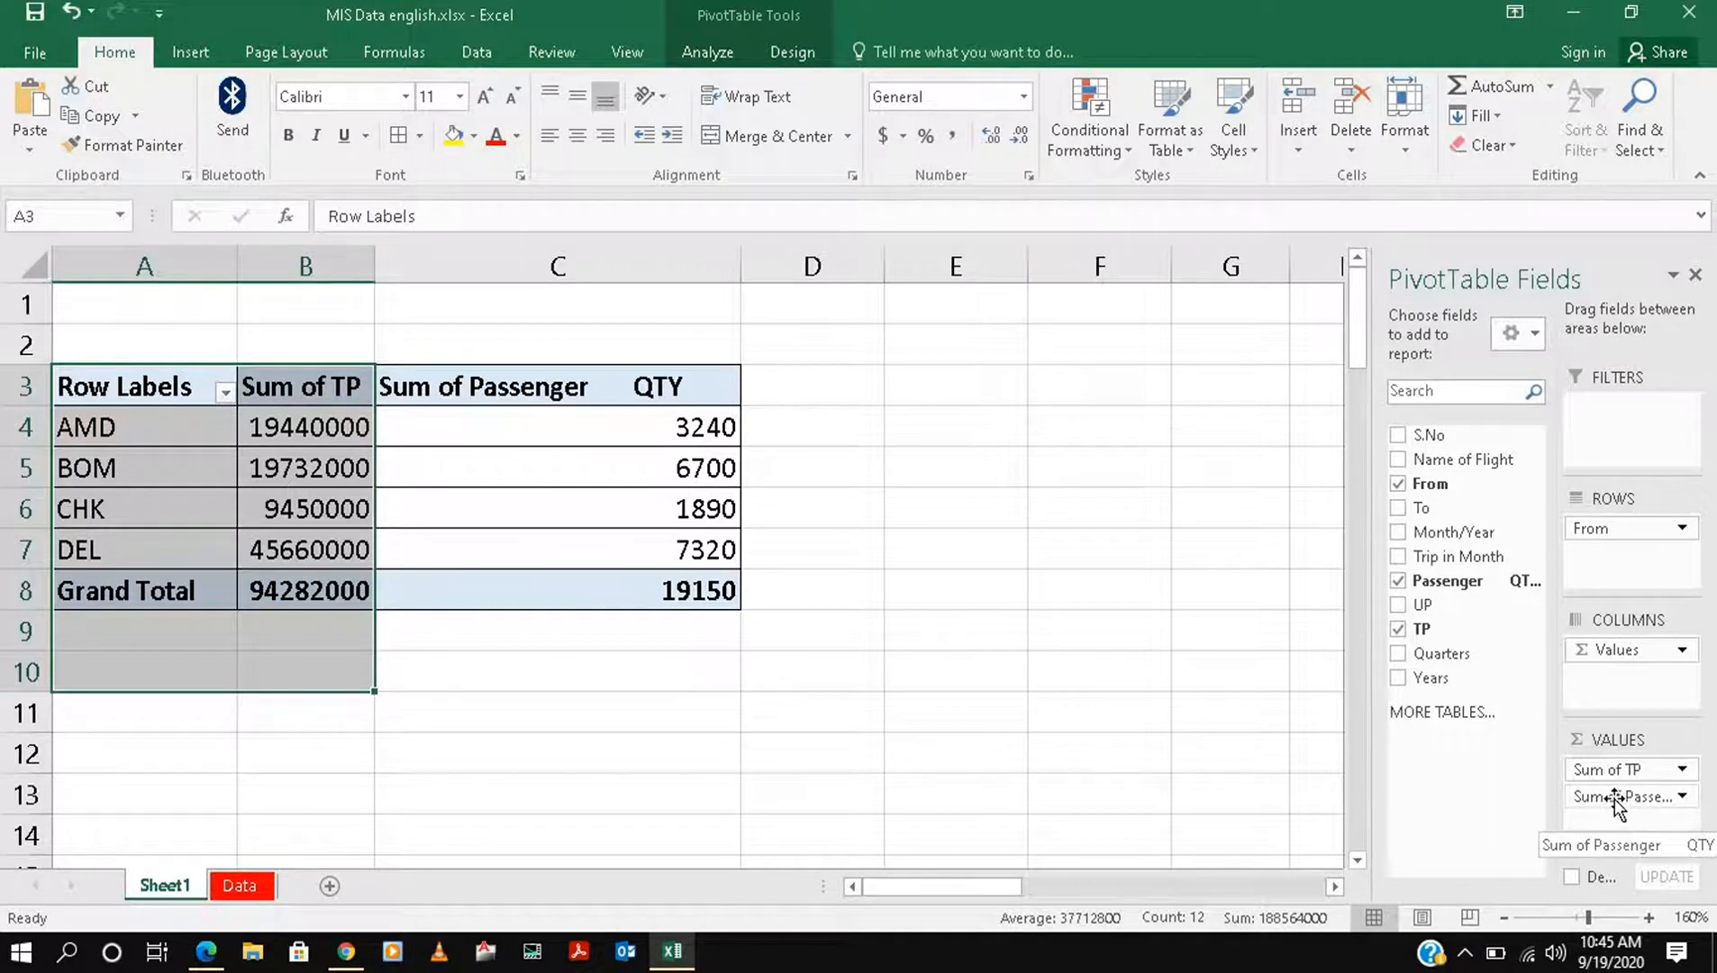
pyautogui.moveTo(1614, 799); pyautogui.dragTo(1626, 672)
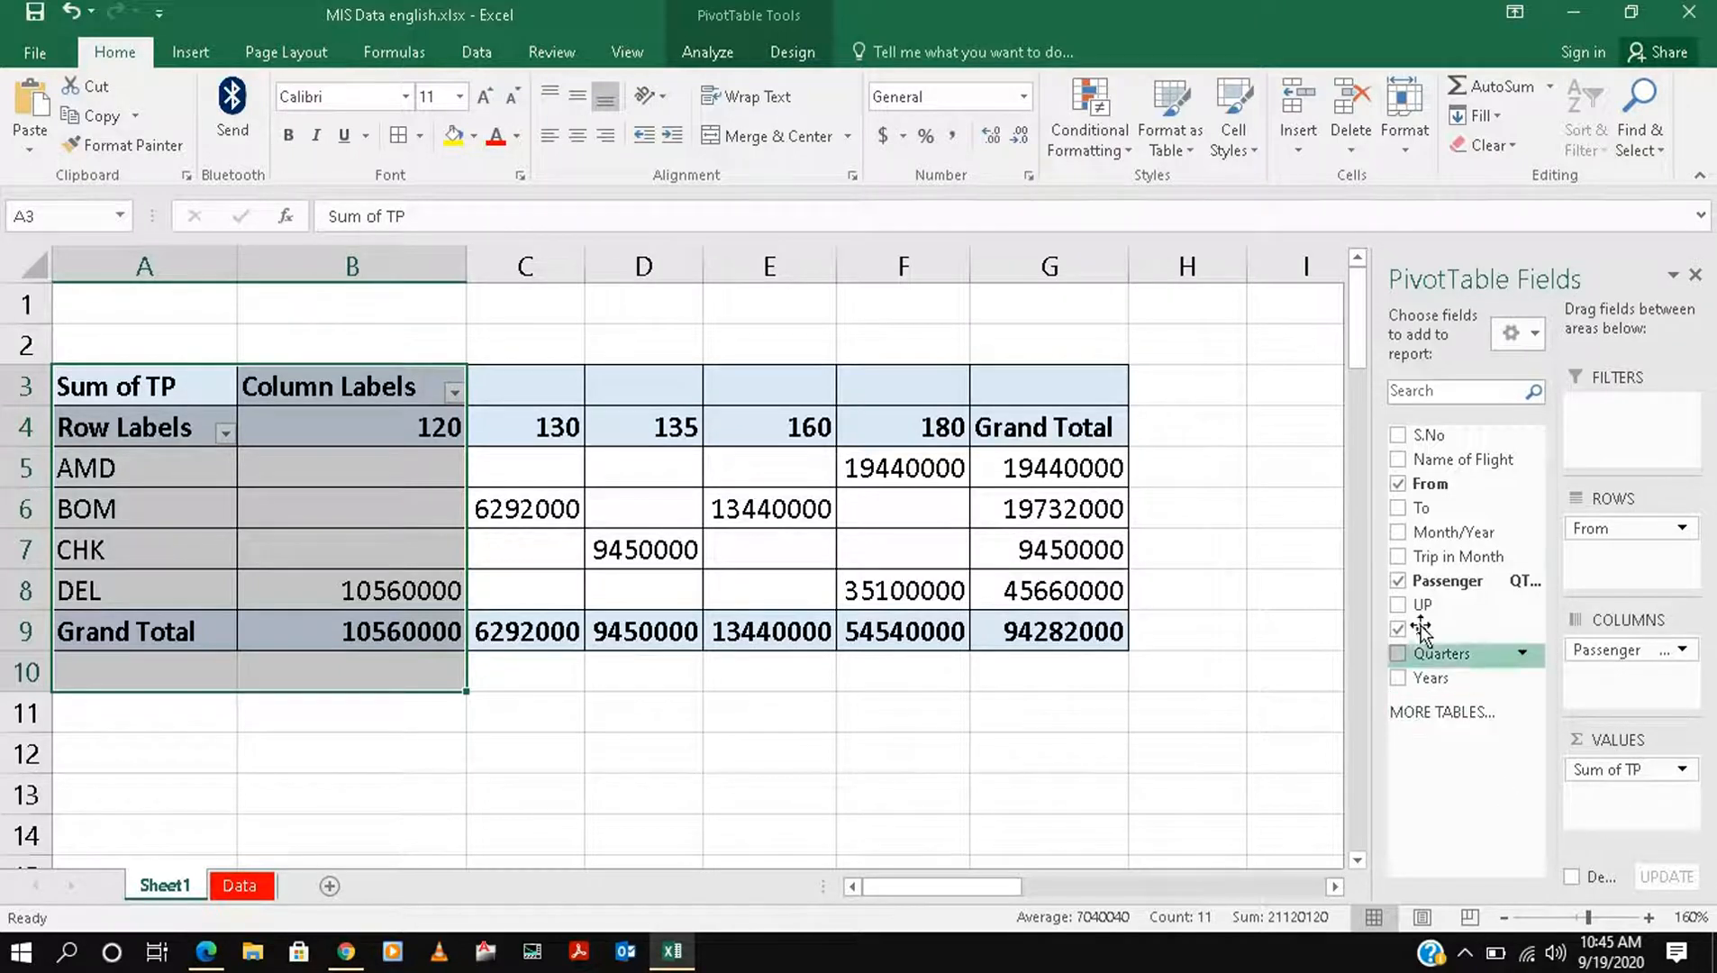
pyautogui.click(1397, 580)
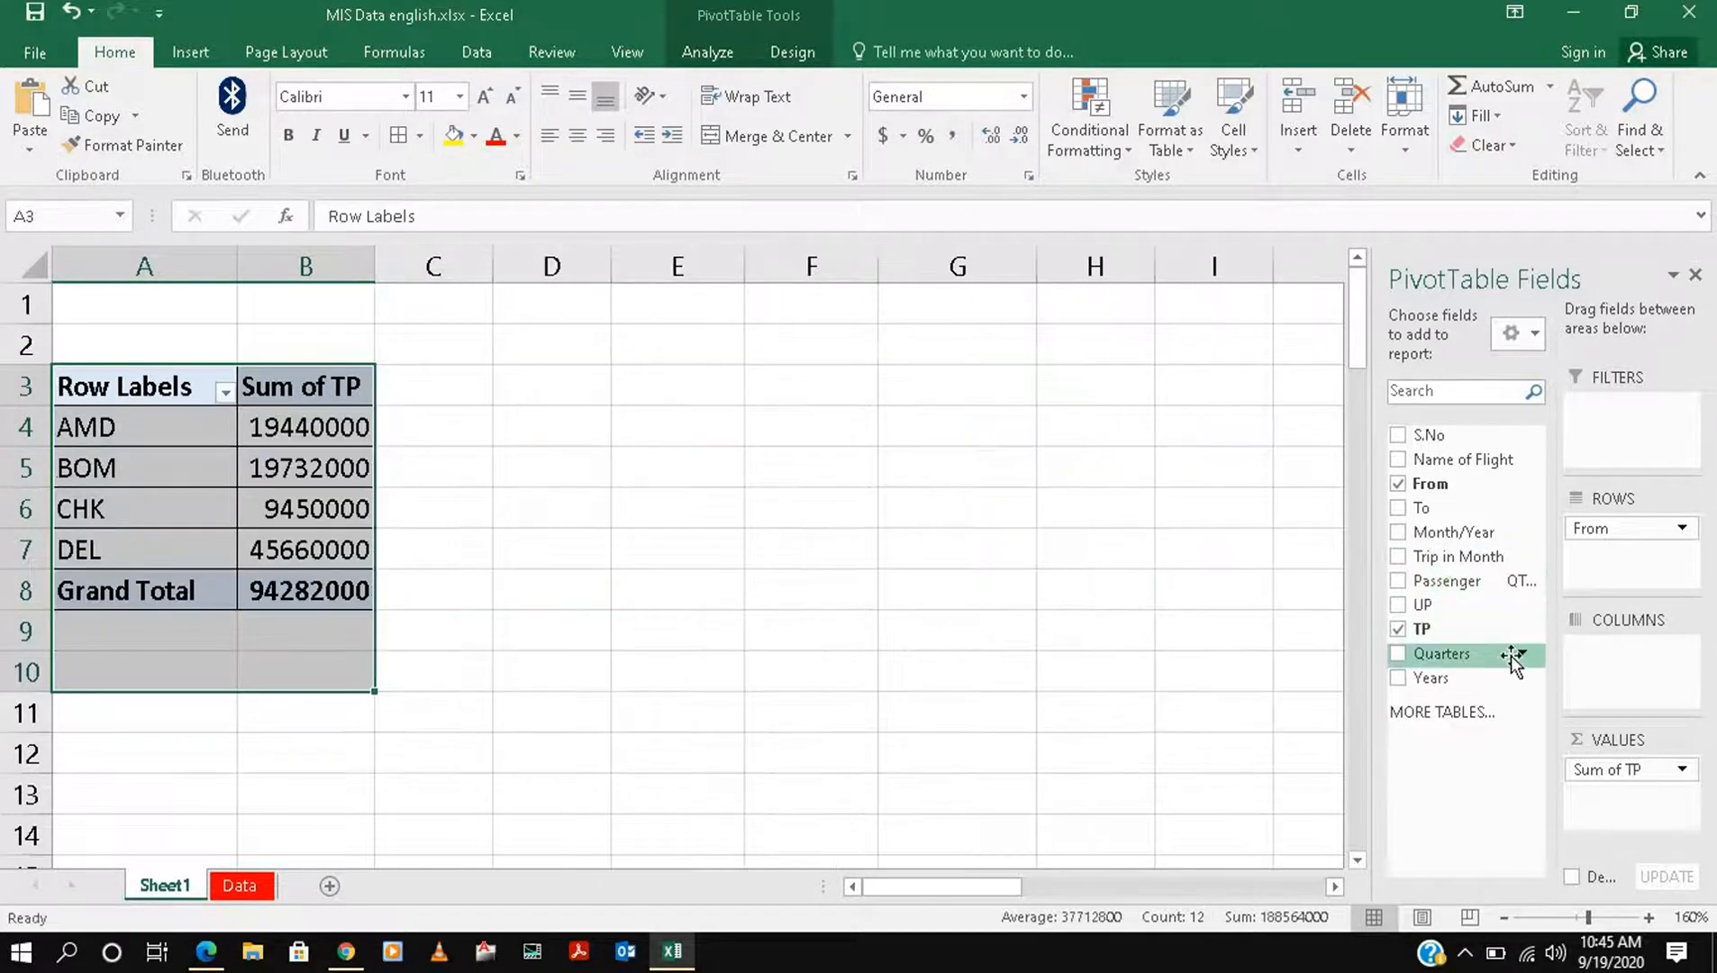
# - Add Trip in Month to the PivotTable's values and Name of Flight to its rows beneath From
pyautogui.click(1404, 557)
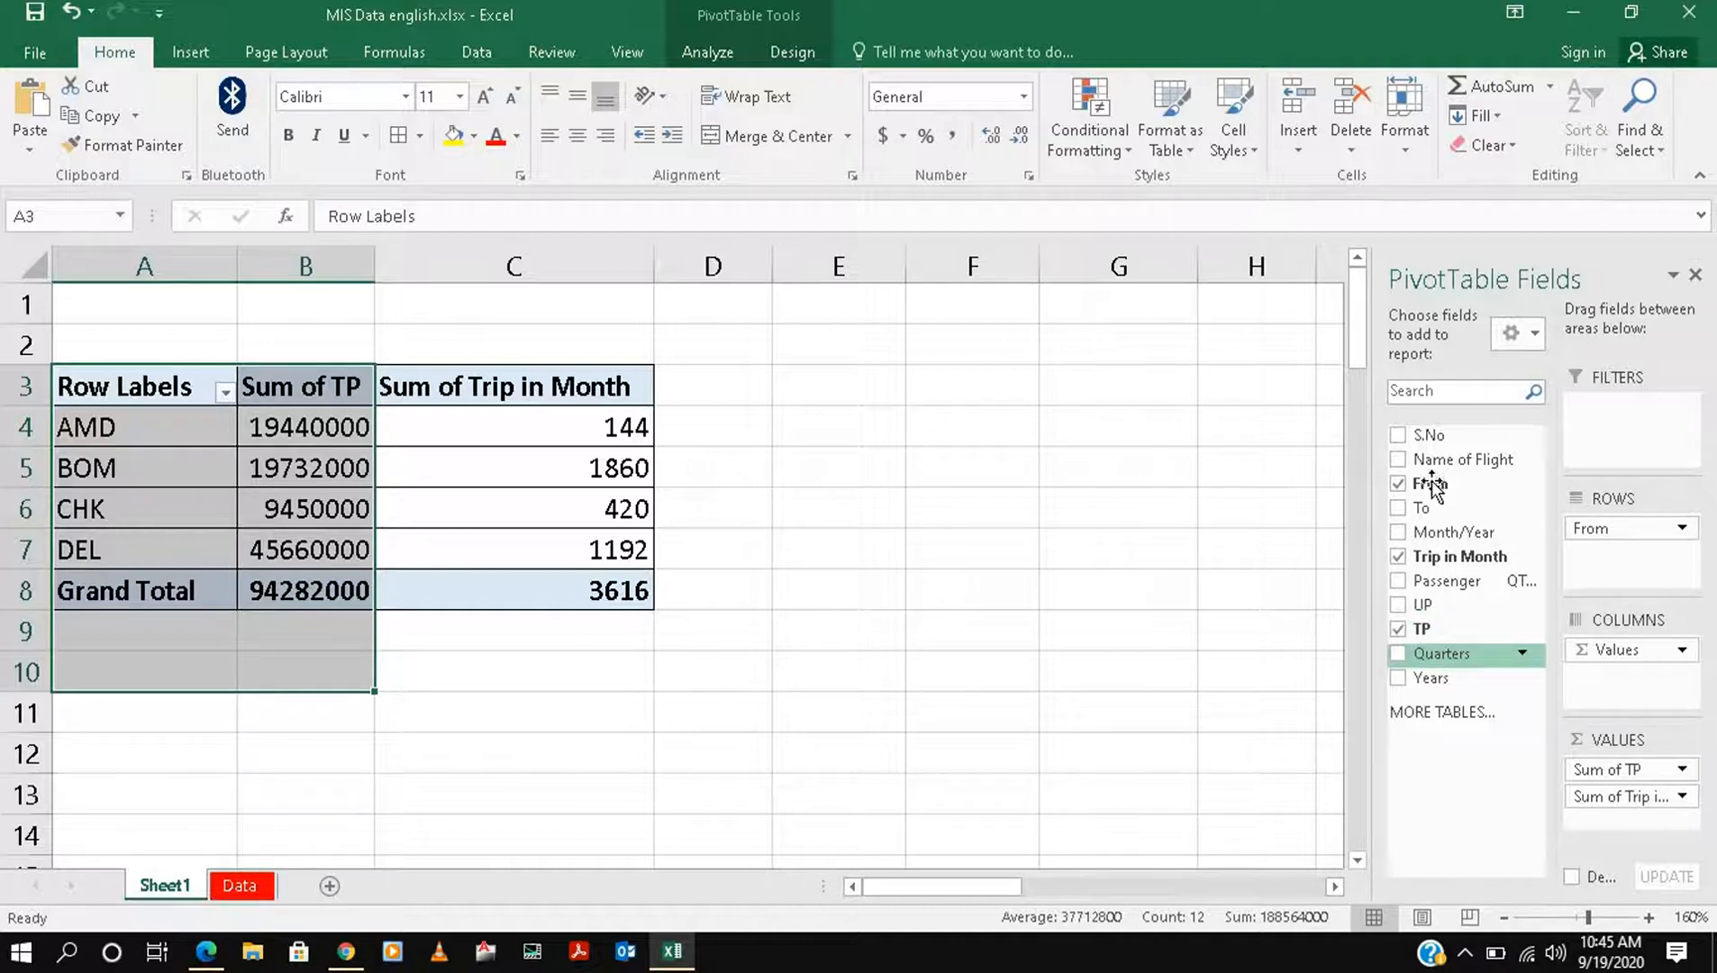
pyautogui.click(1398, 459)
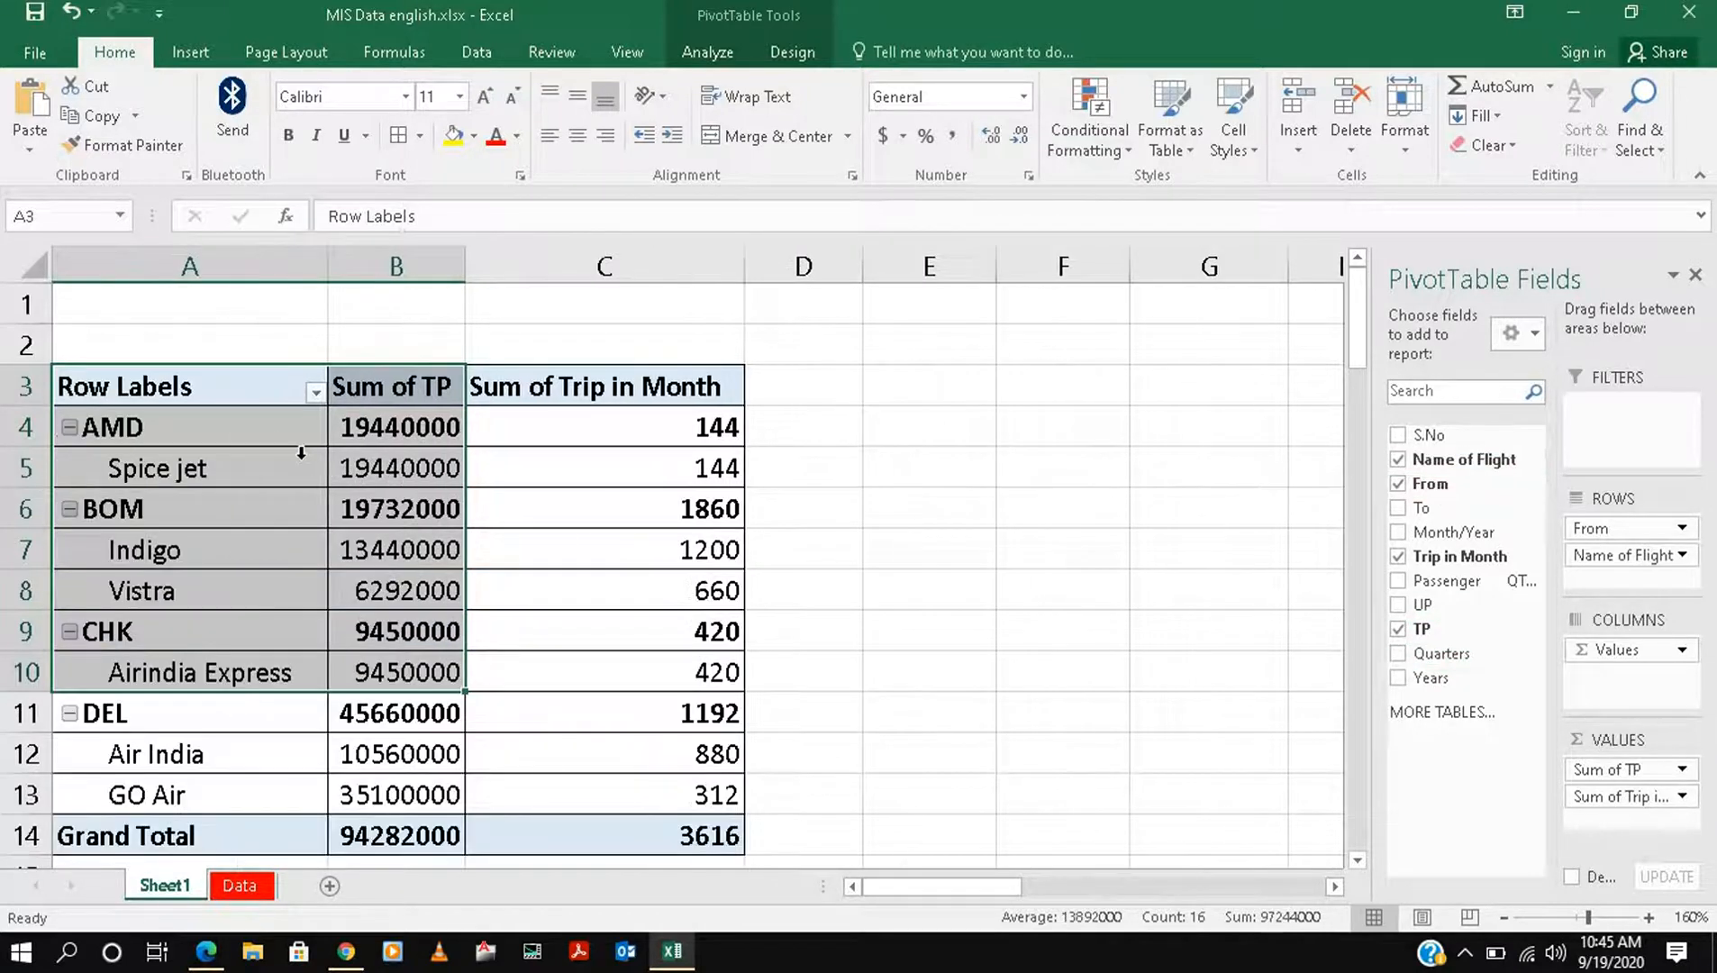
pyautogui.scroll(-1, 241, 523)
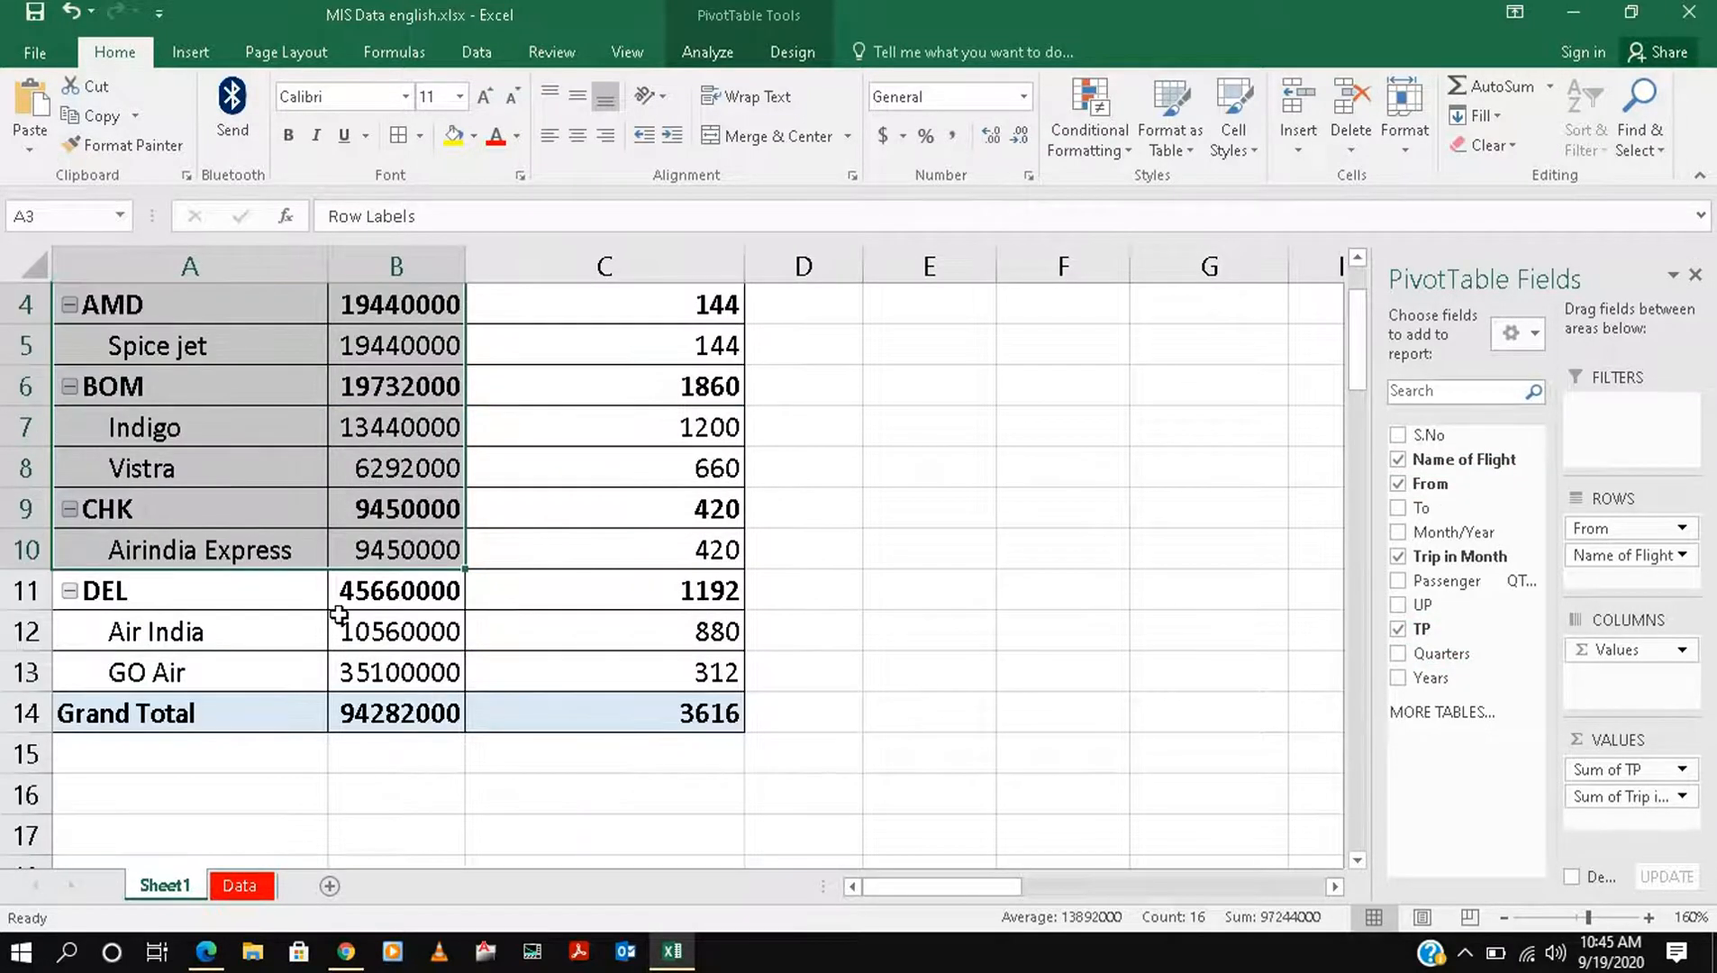
pyautogui.scroll(1, 339, 614)
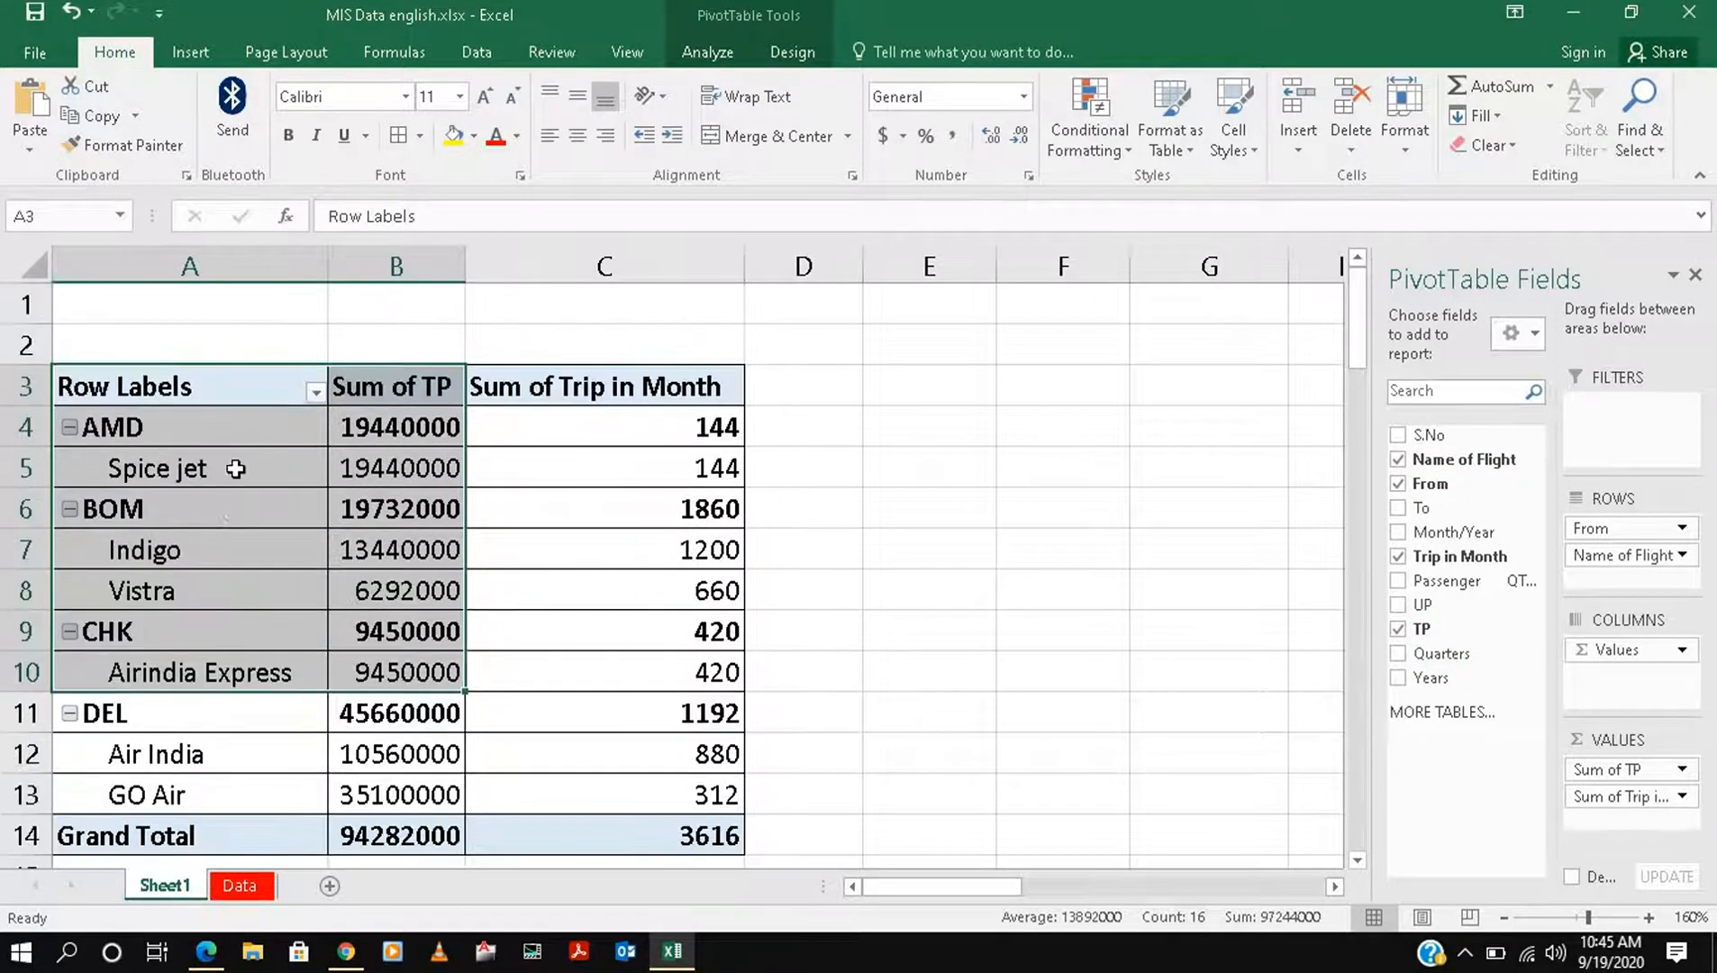
# - Remove the From field and add it again so the departure cities are nested under each Name of Flight
pyautogui.click(1398, 483)
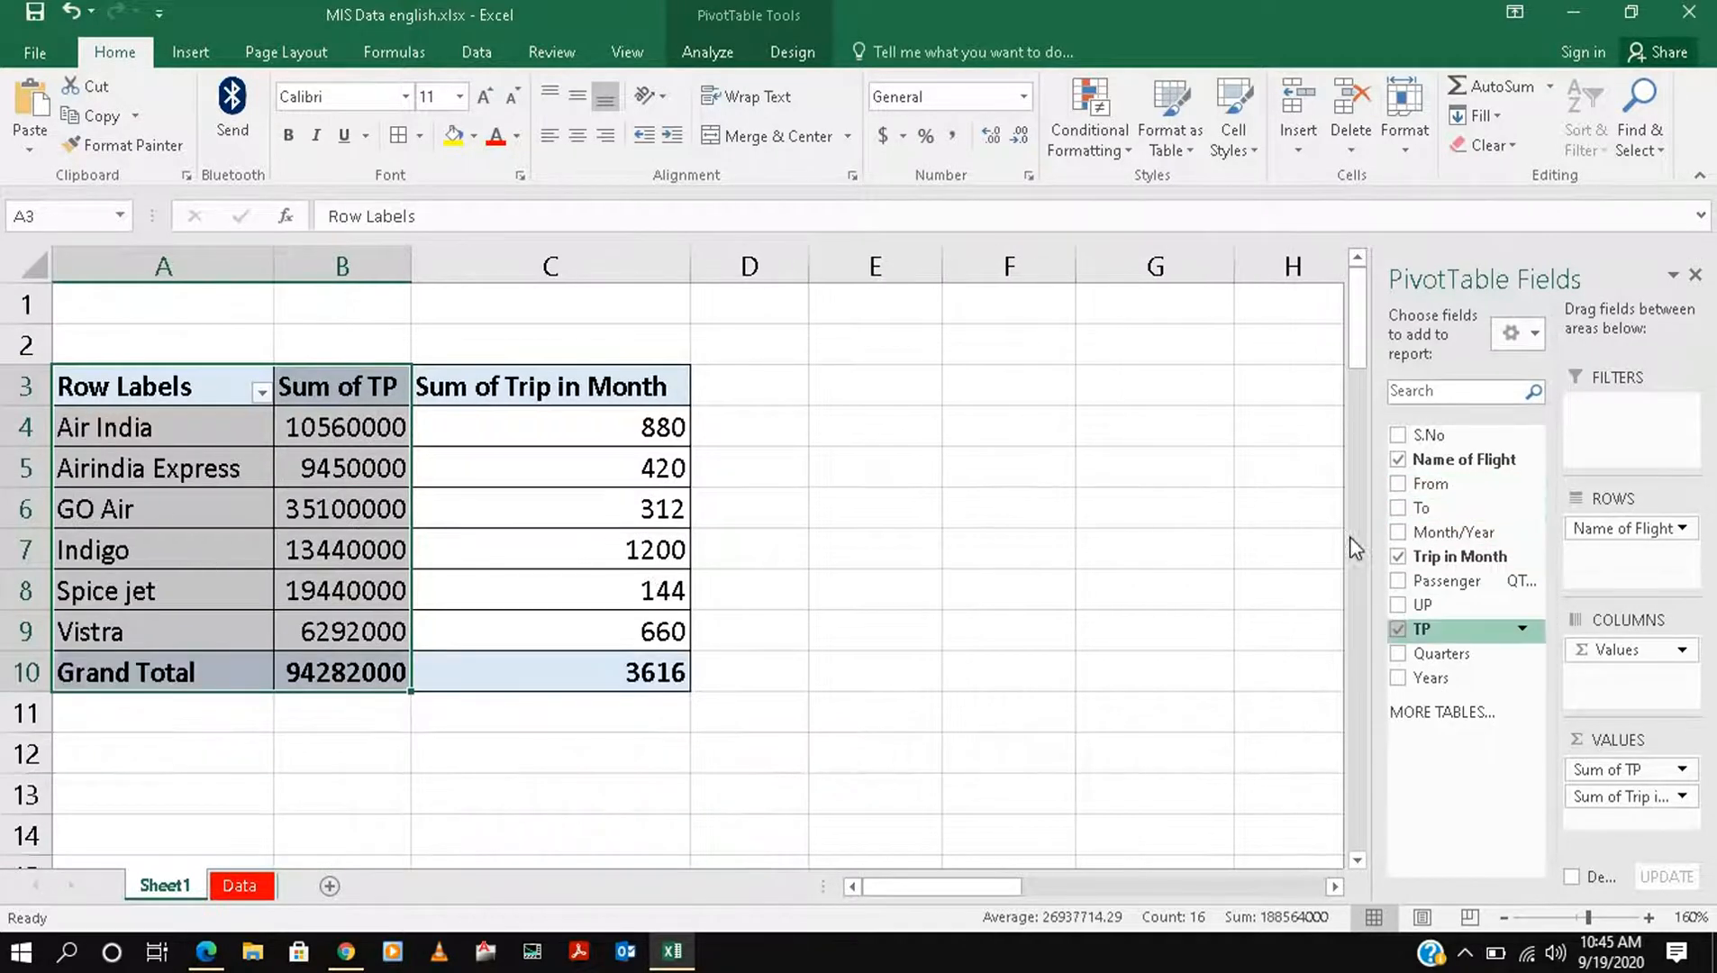
pyautogui.click(1398, 484)
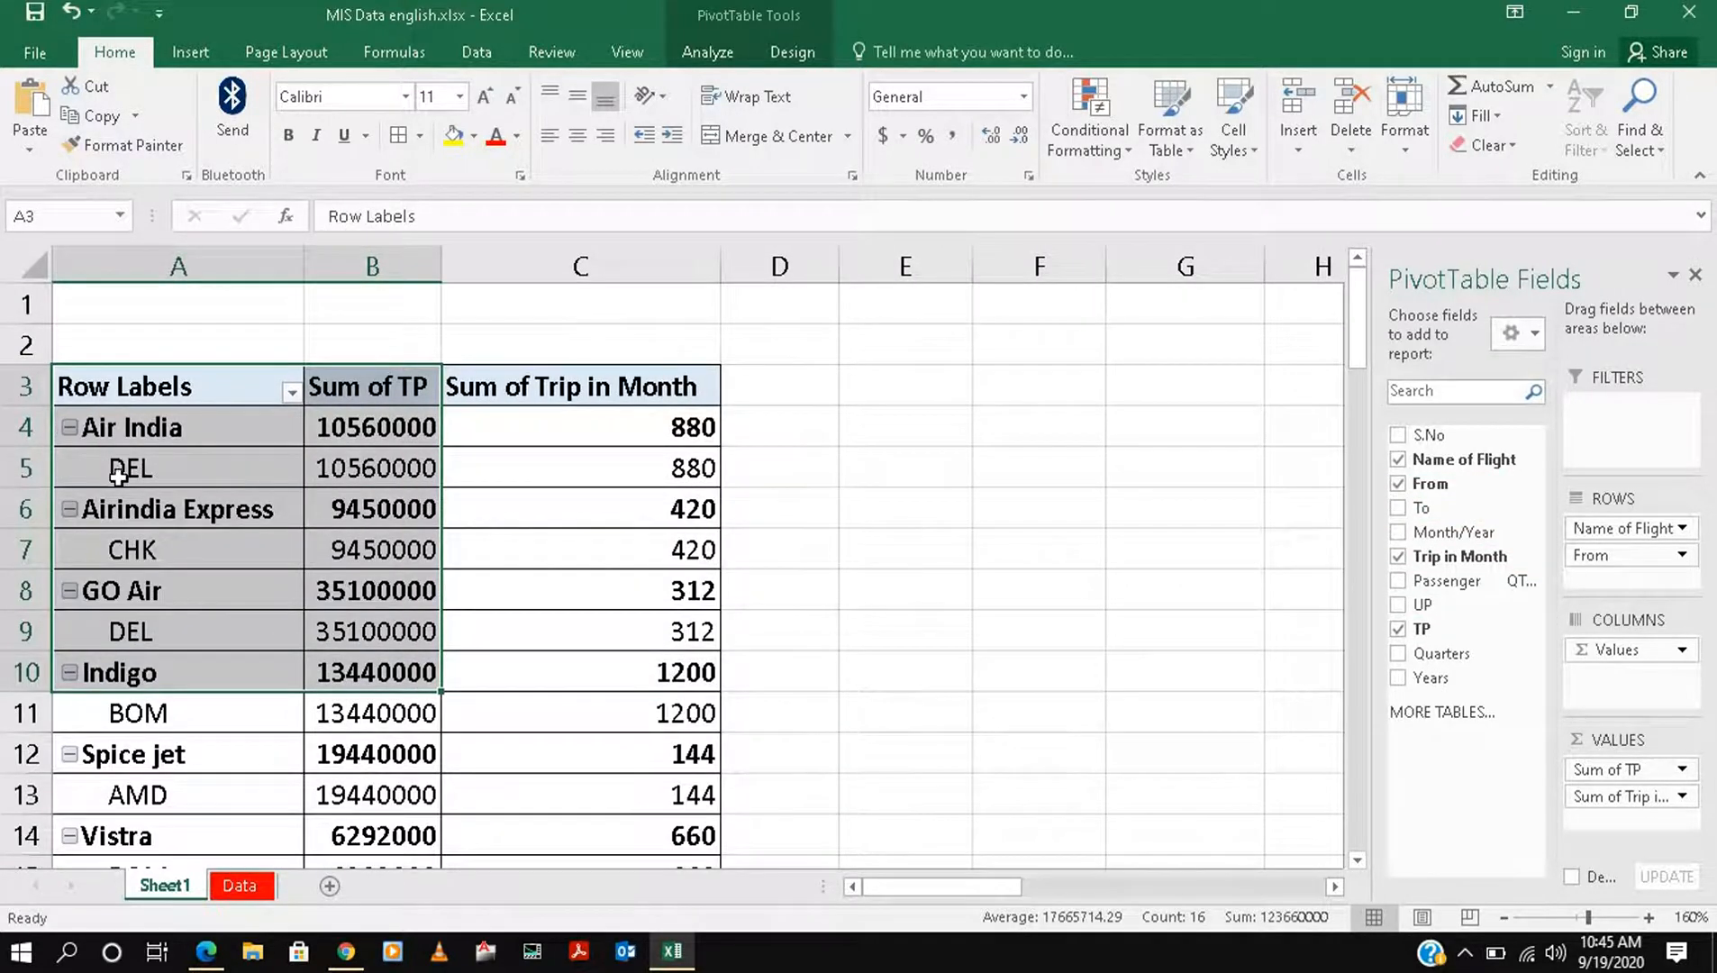
pyautogui.scroll(-1, 162, 613)
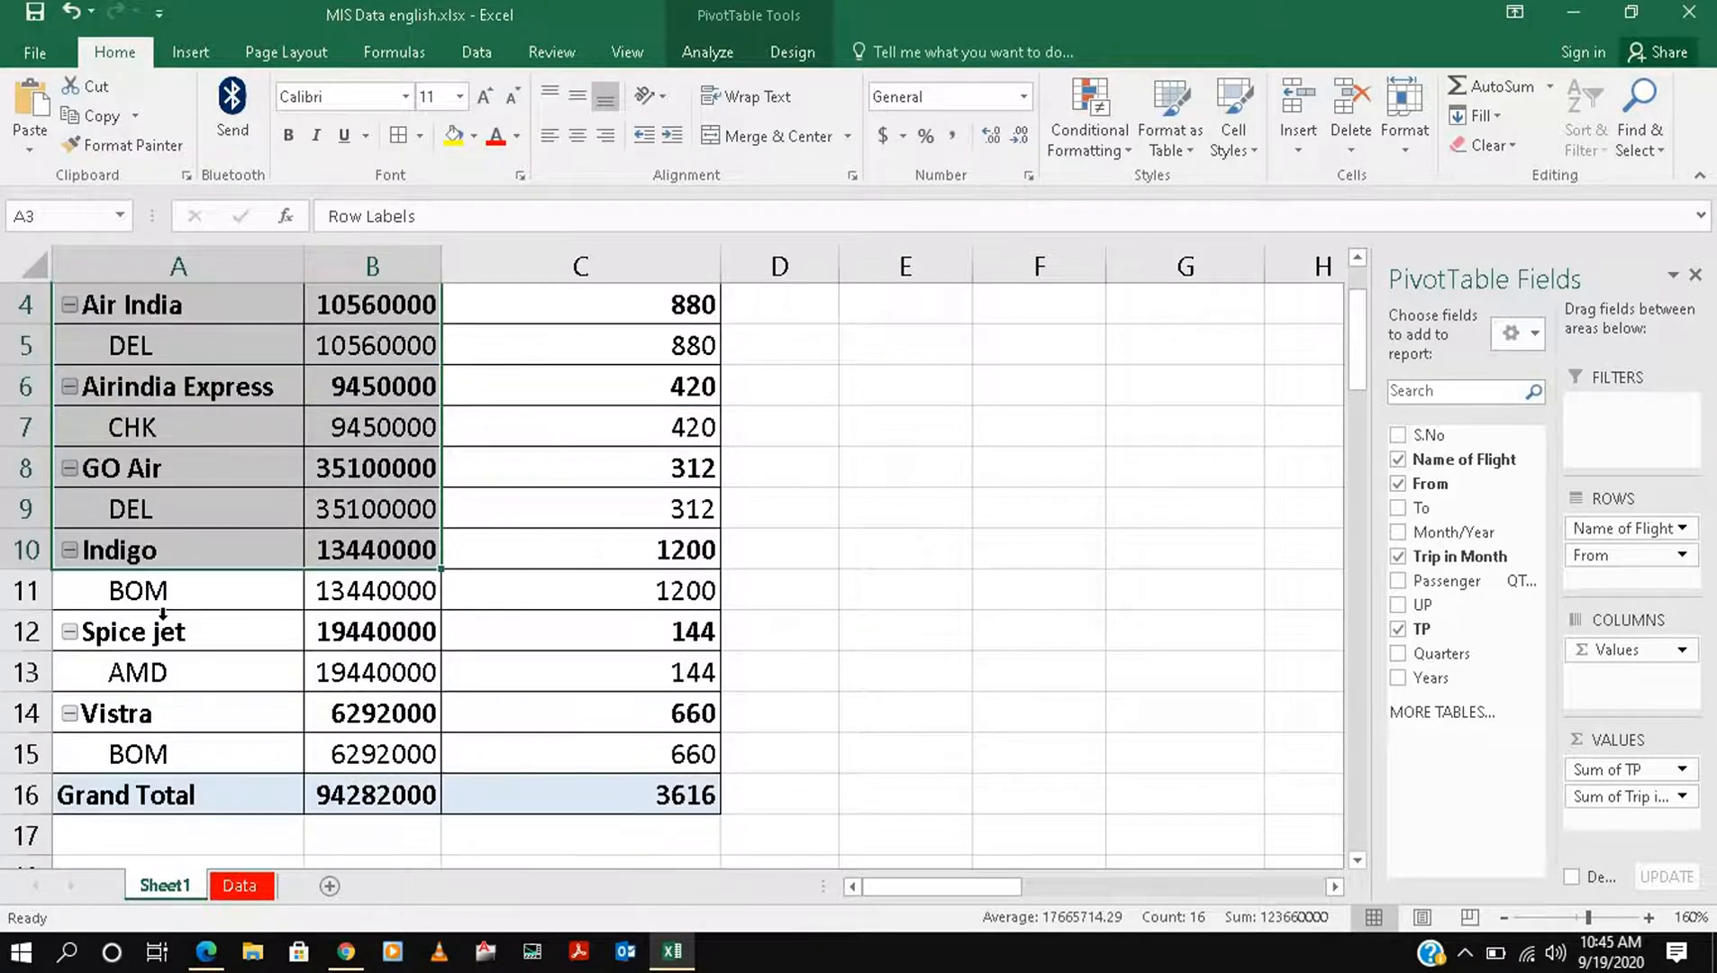
pyautogui.scroll(-1, 206, 660)
pyautogui.scroll(2, 253, 685)
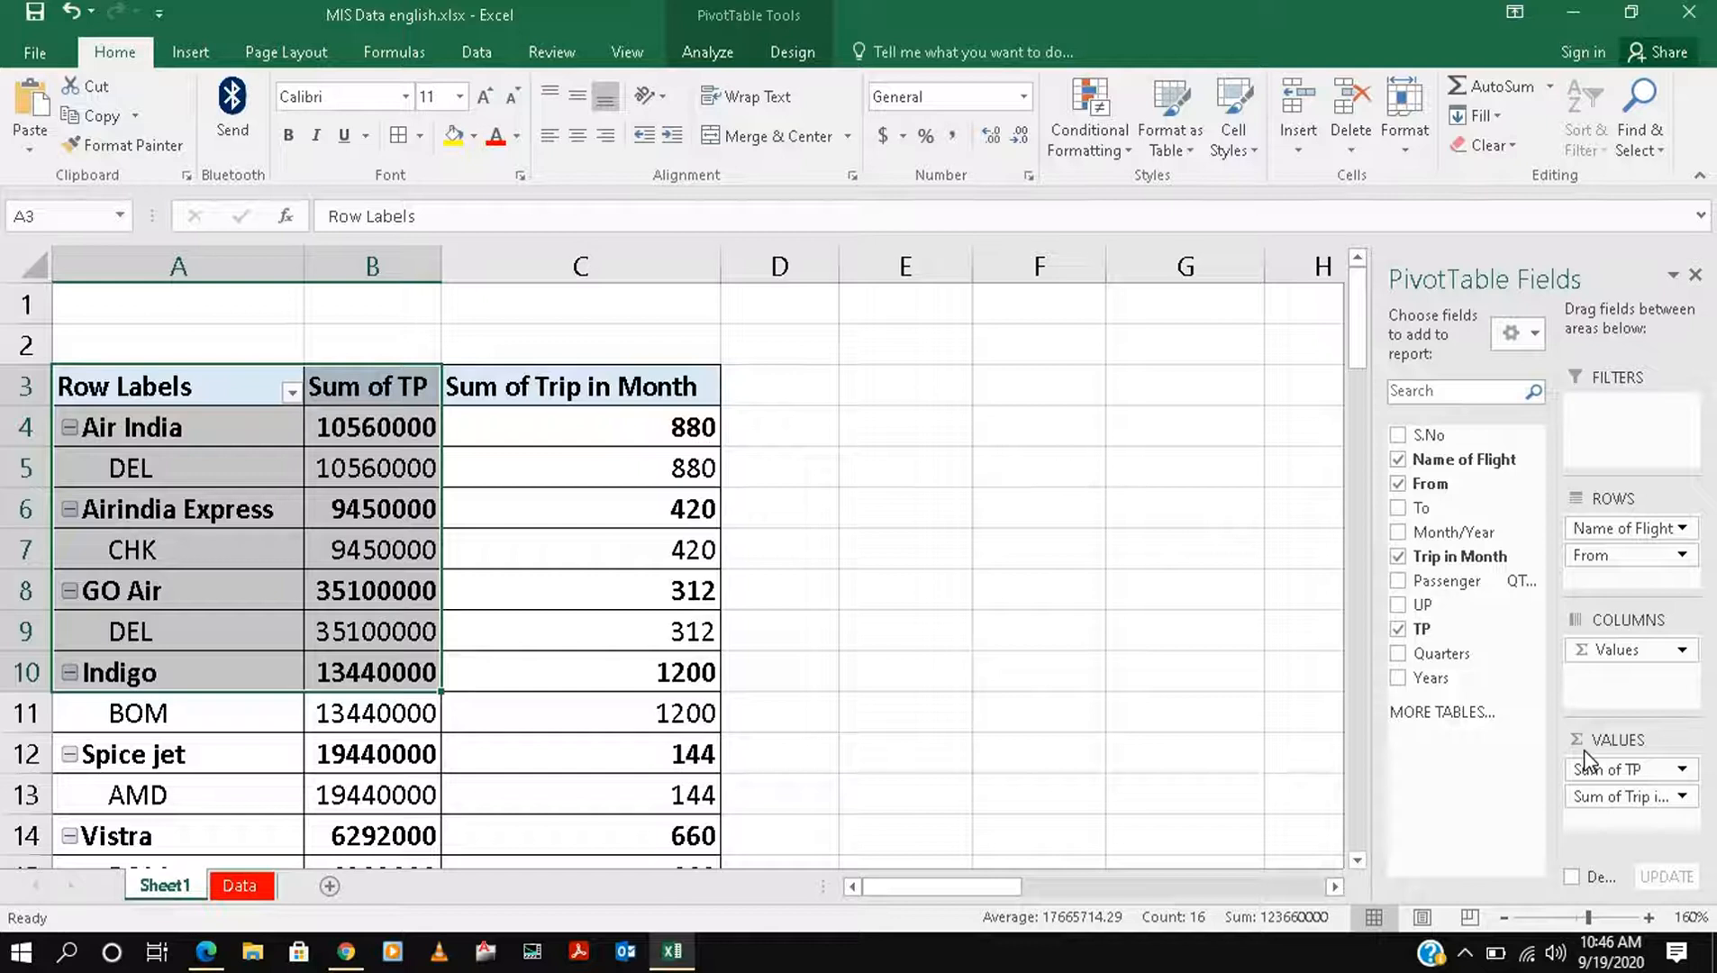
# - Check the source records on the Data sheet and look through the flight-wise PivotTable on Sheet1
pyautogui.click(240, 886)
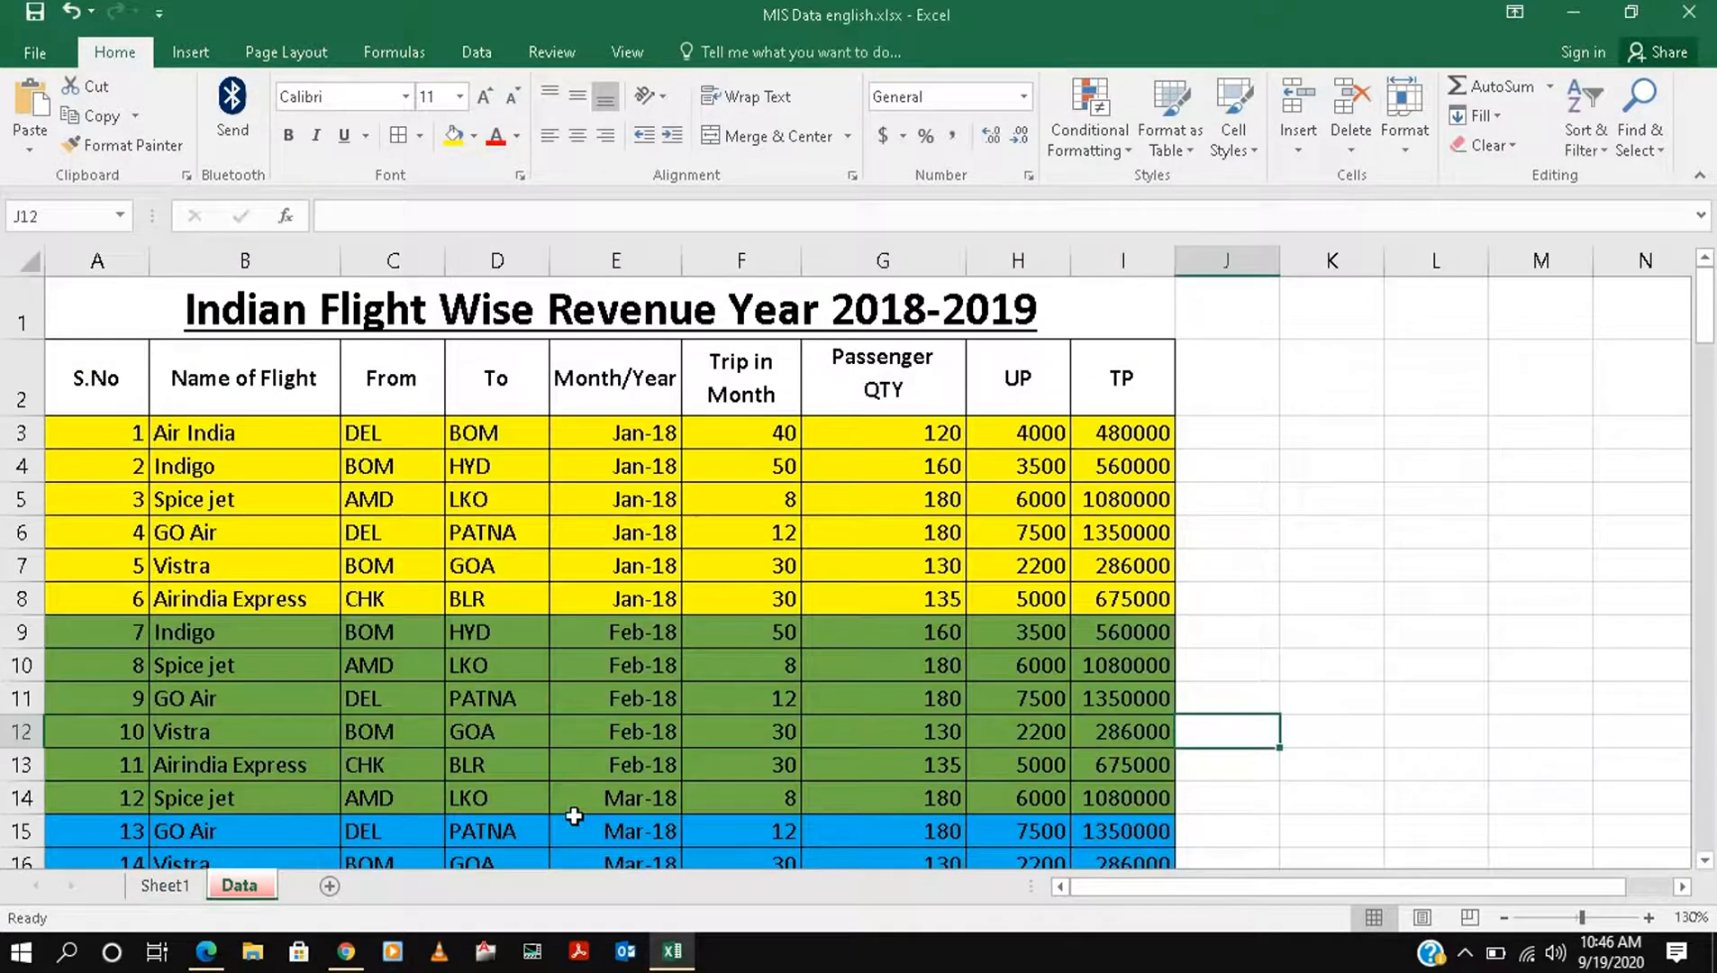
pyautogui.scroll(-7, 574, 816)
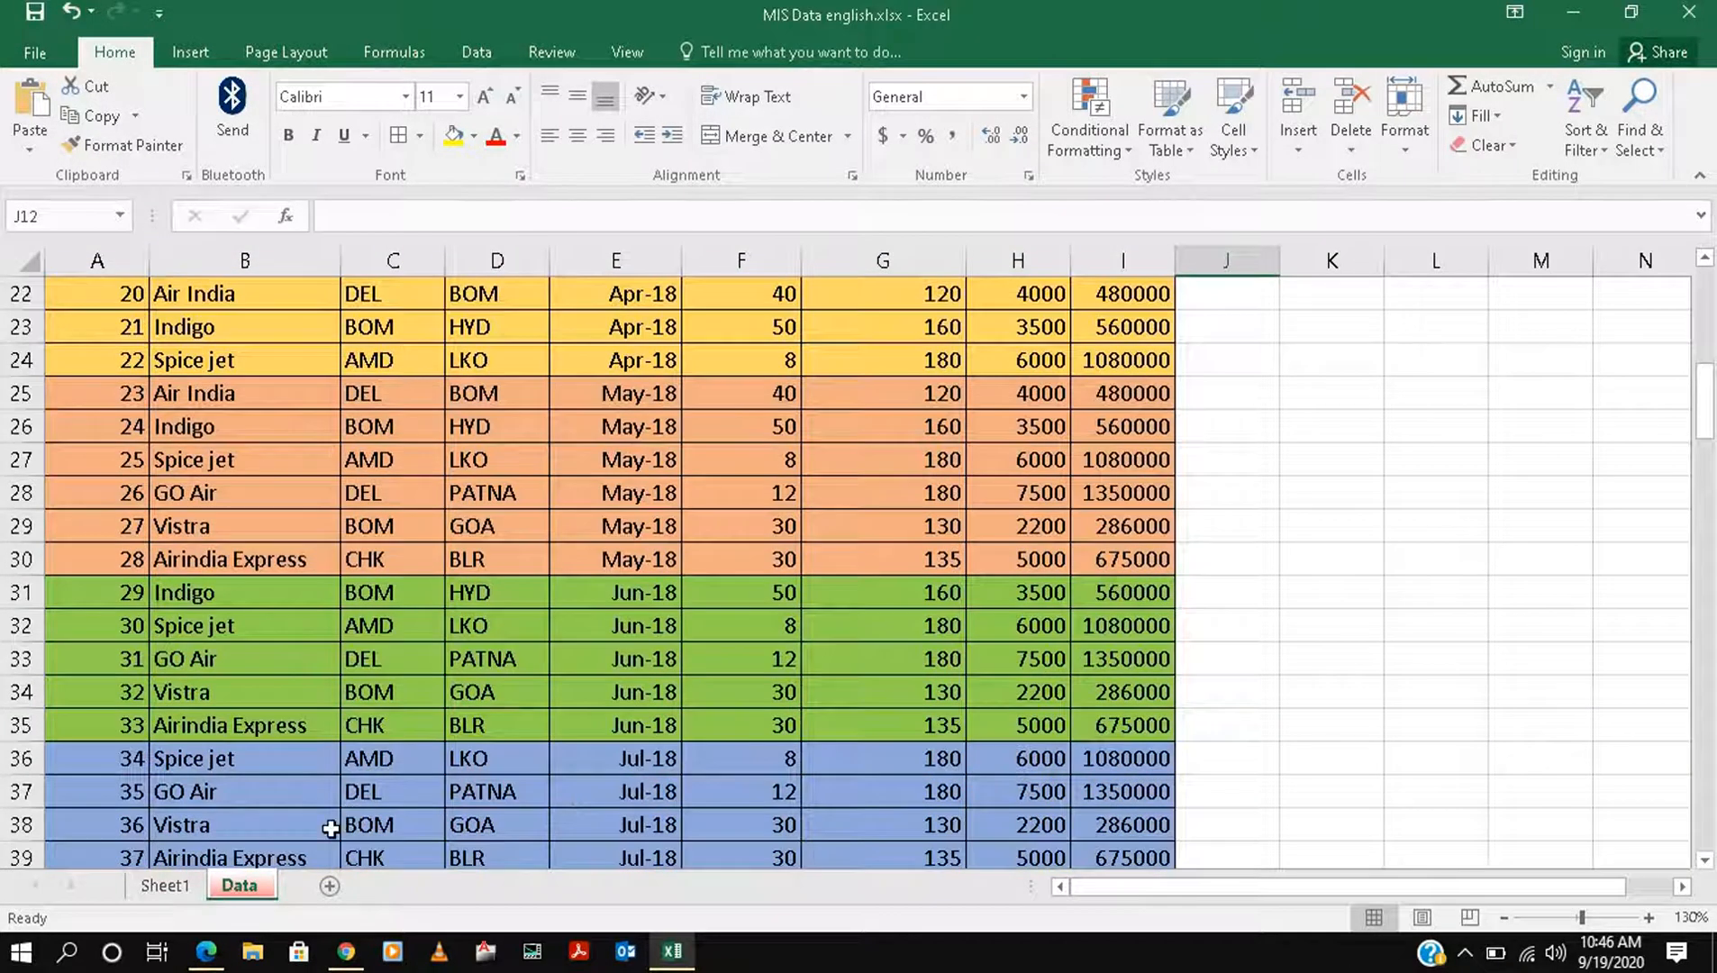
pyautogui.click(164, 886)
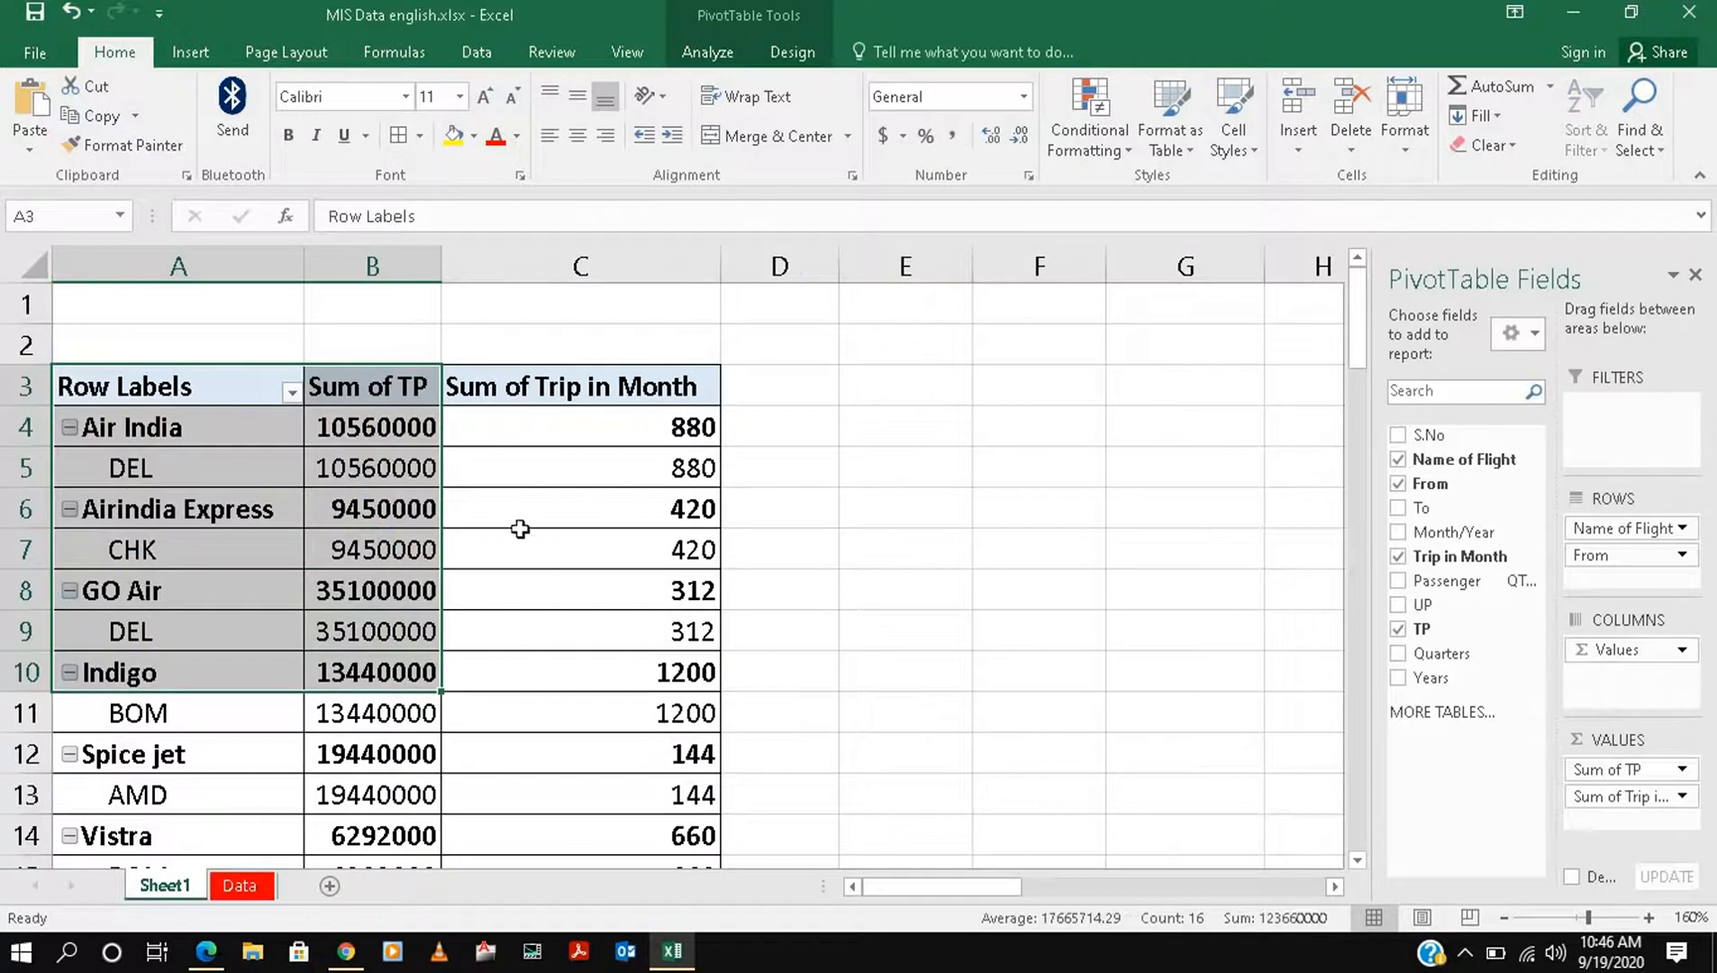
pyautogui.scroll(-4, 701, 637)
pyautogui.scroll(3, 709, 652)
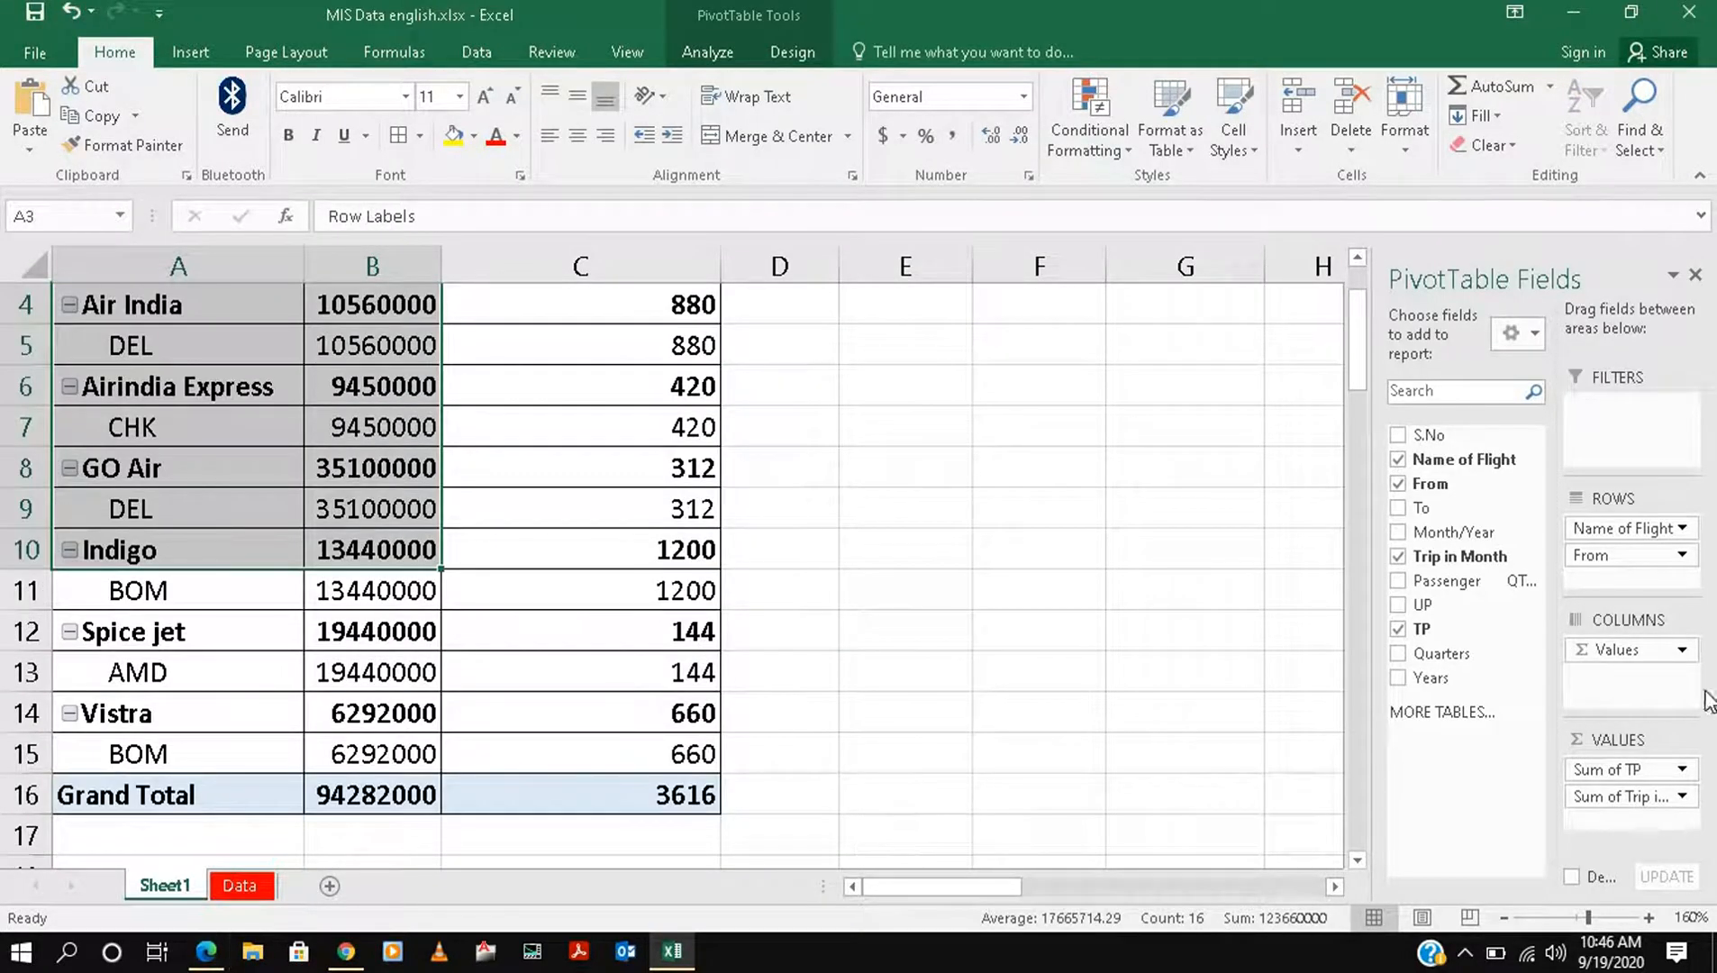
pyautogui.scroll(1, 784, 598)
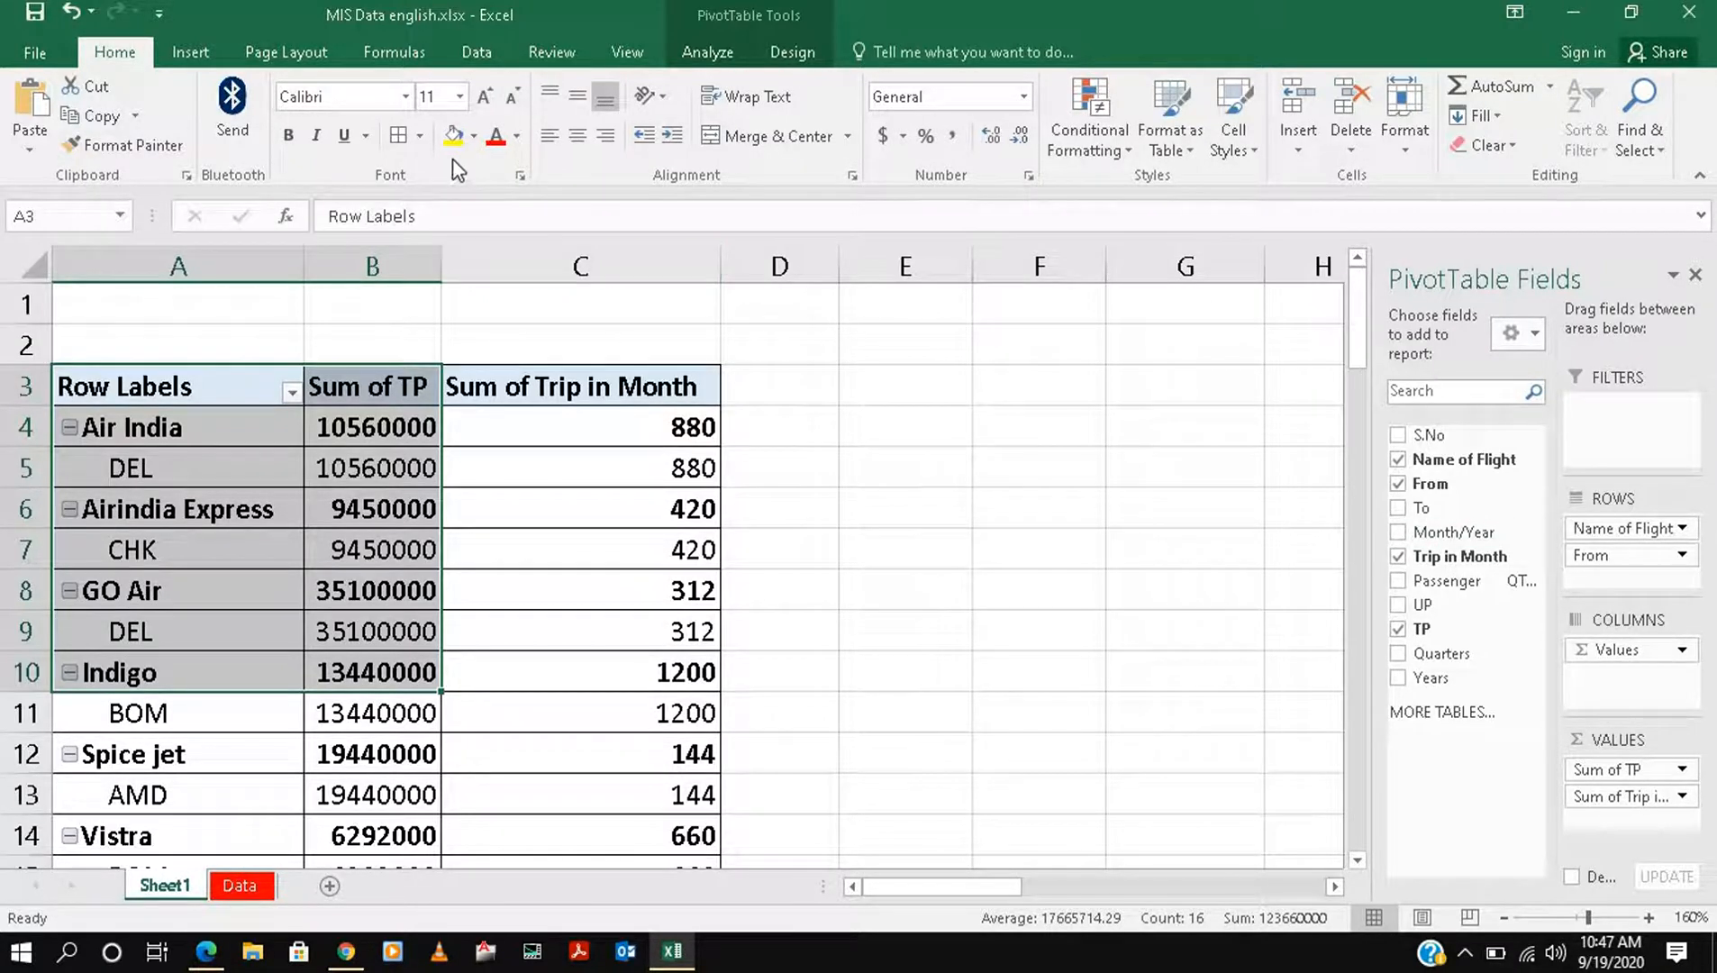
pyautogui.click(202, 54)
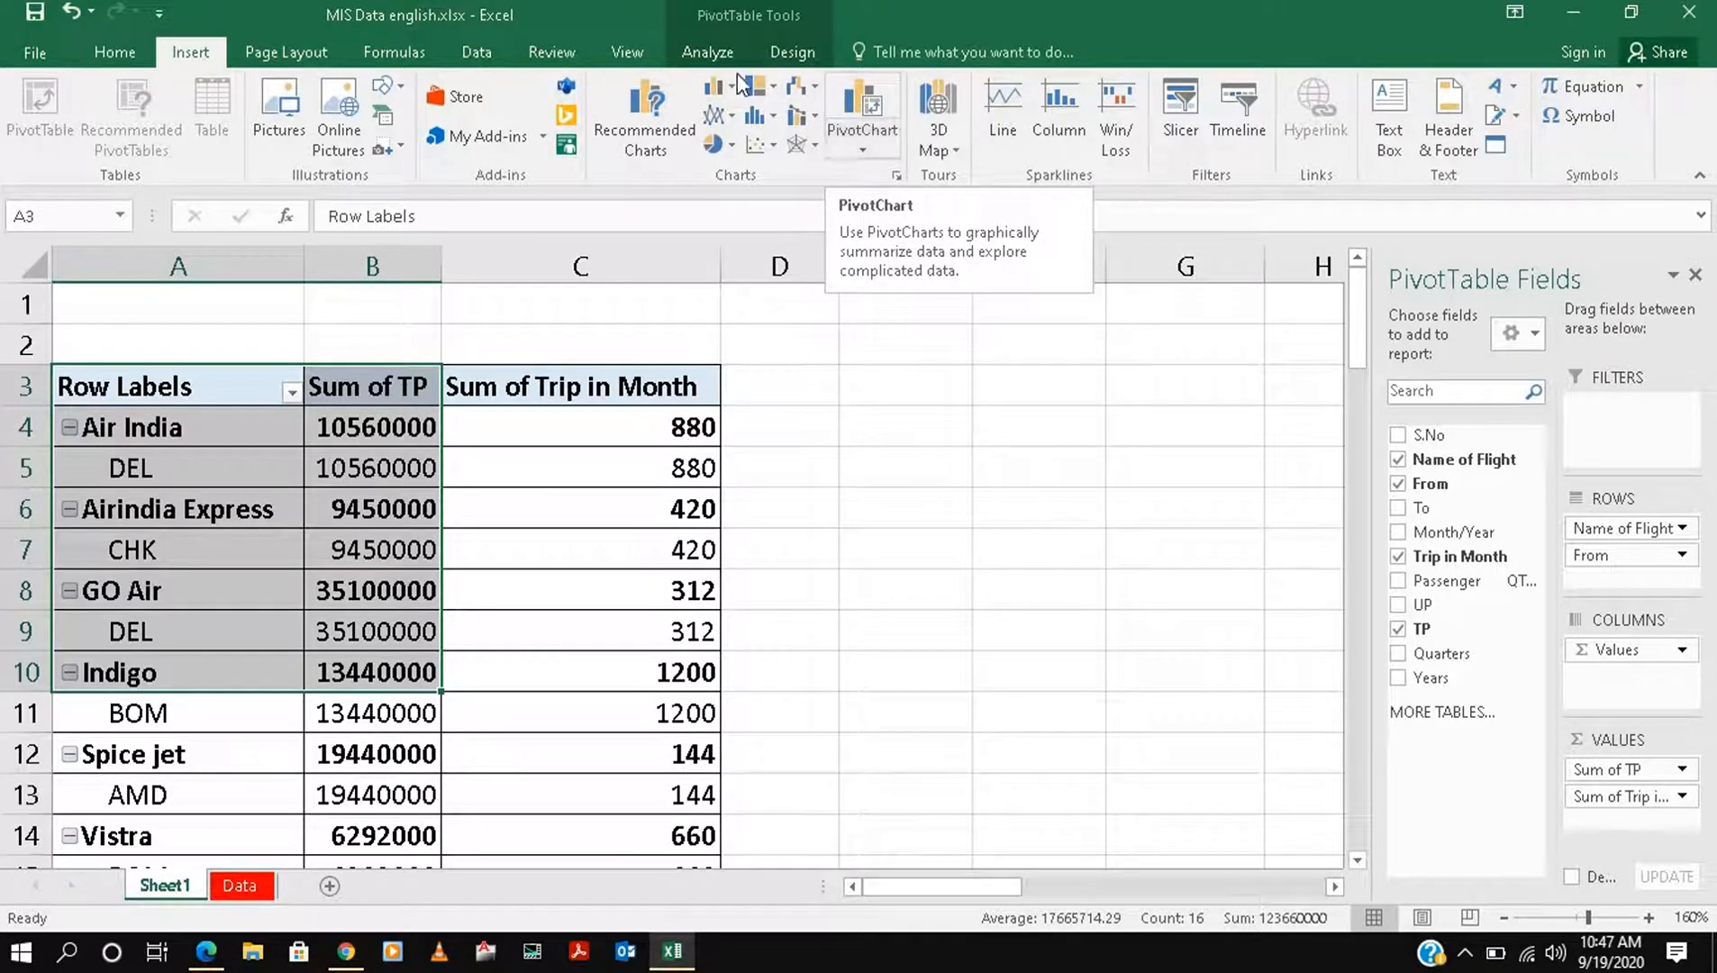
pyautogui.click(707, 51)
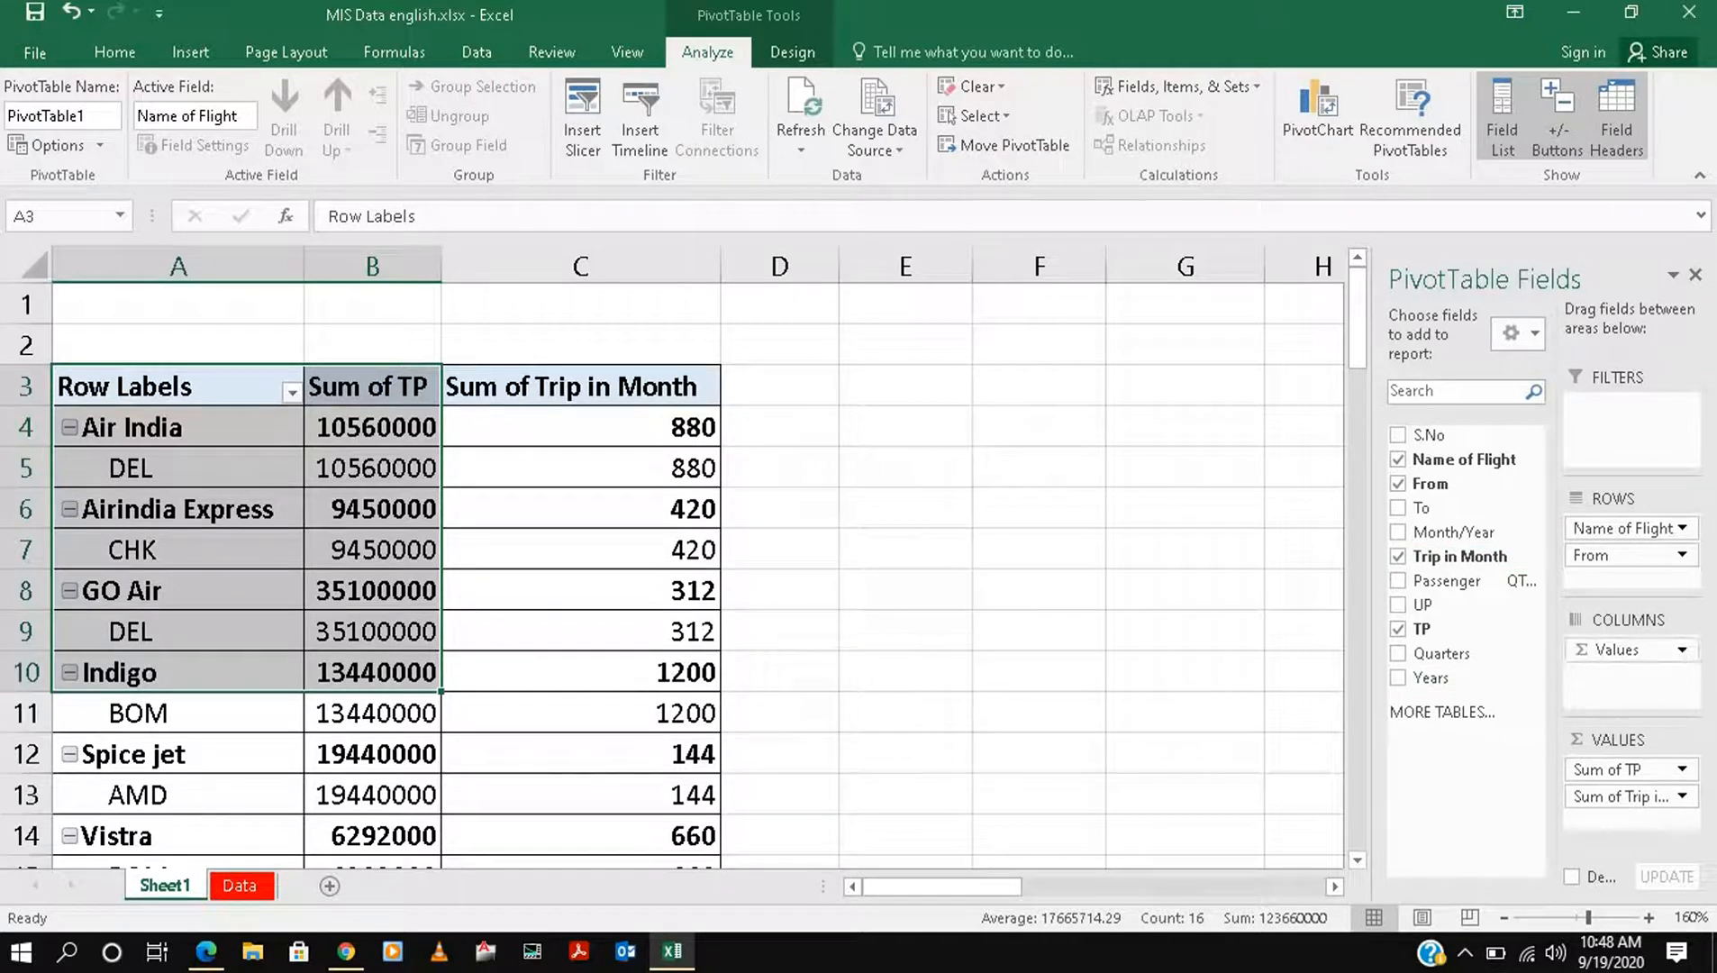
# - Remove the summed values, Name of Flight and From fields from the PivotTable
pyautogui.click(1683, 653)
pyautogui.click(1683, 652)
pyautogui.click(1609, 590)
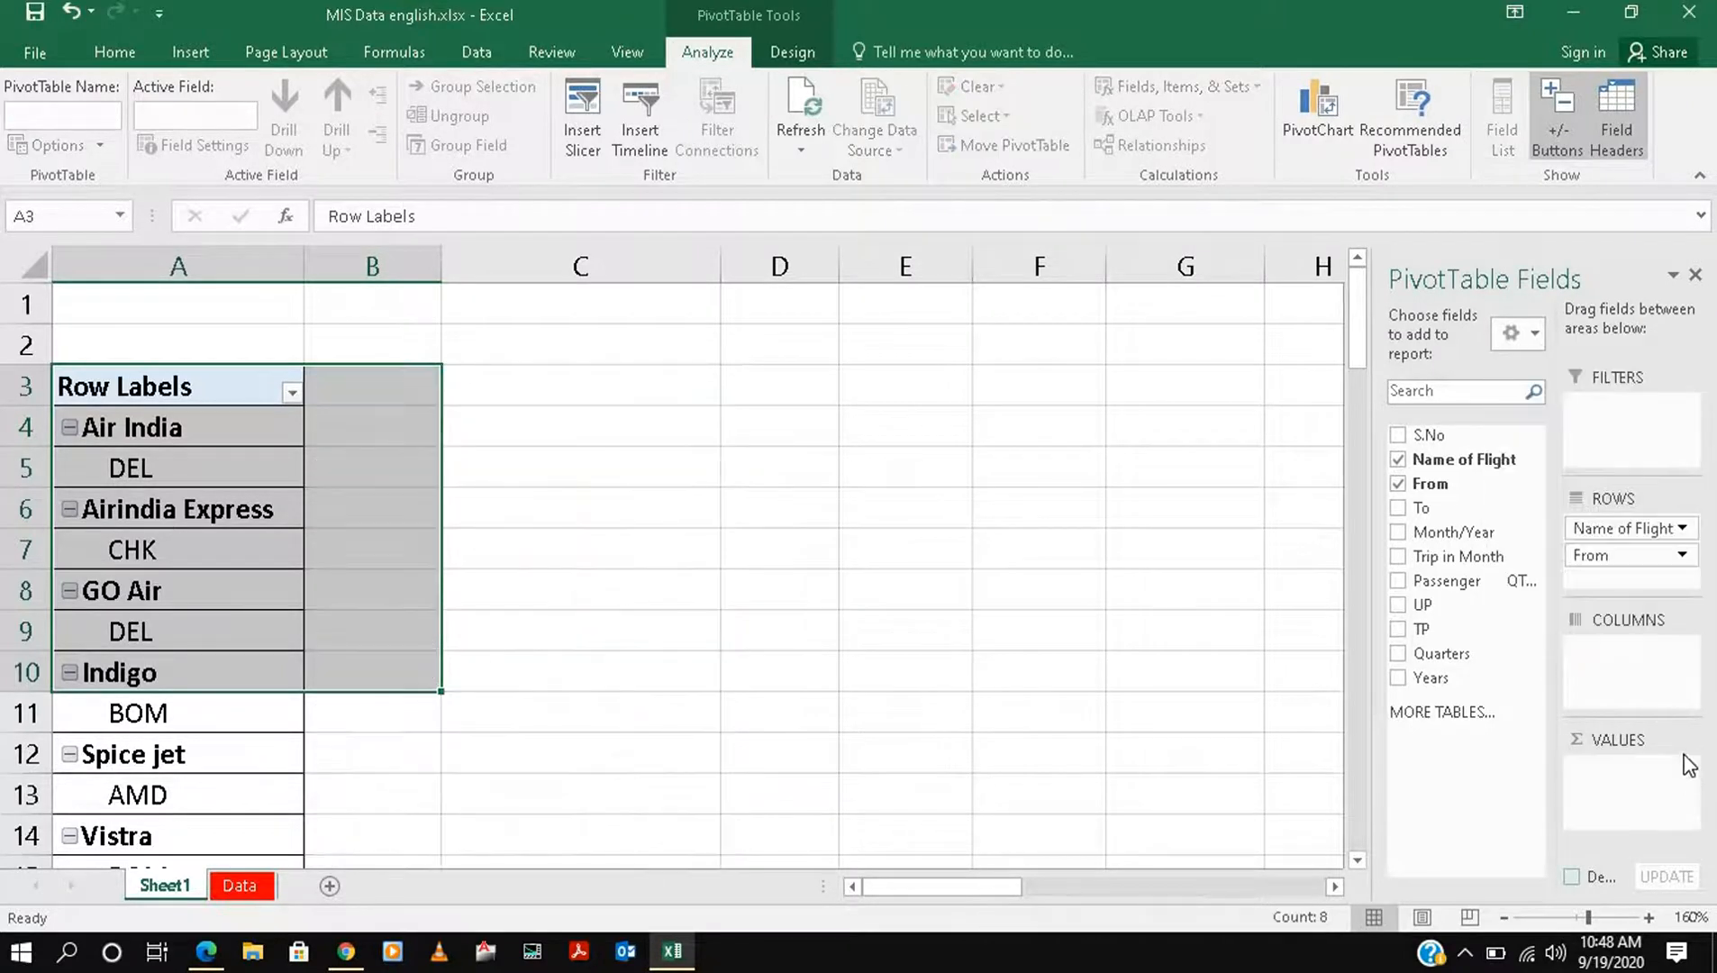
pyautogui.click(1682, 530)
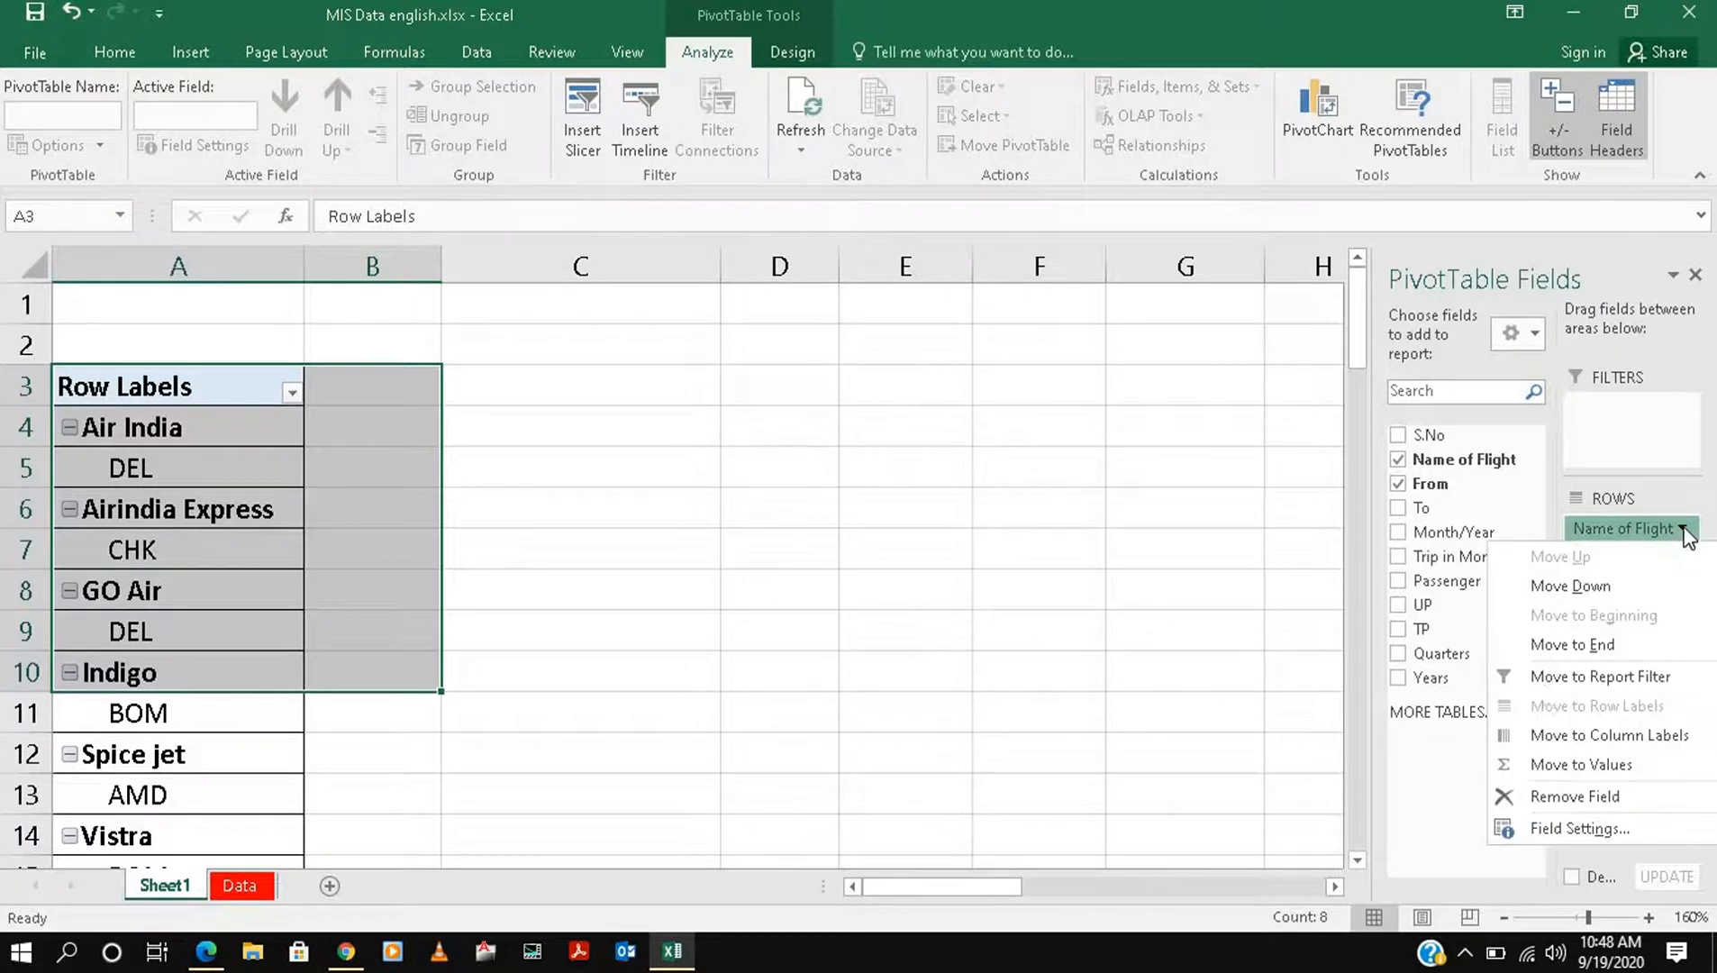
pyautogui.click(1595, 798)
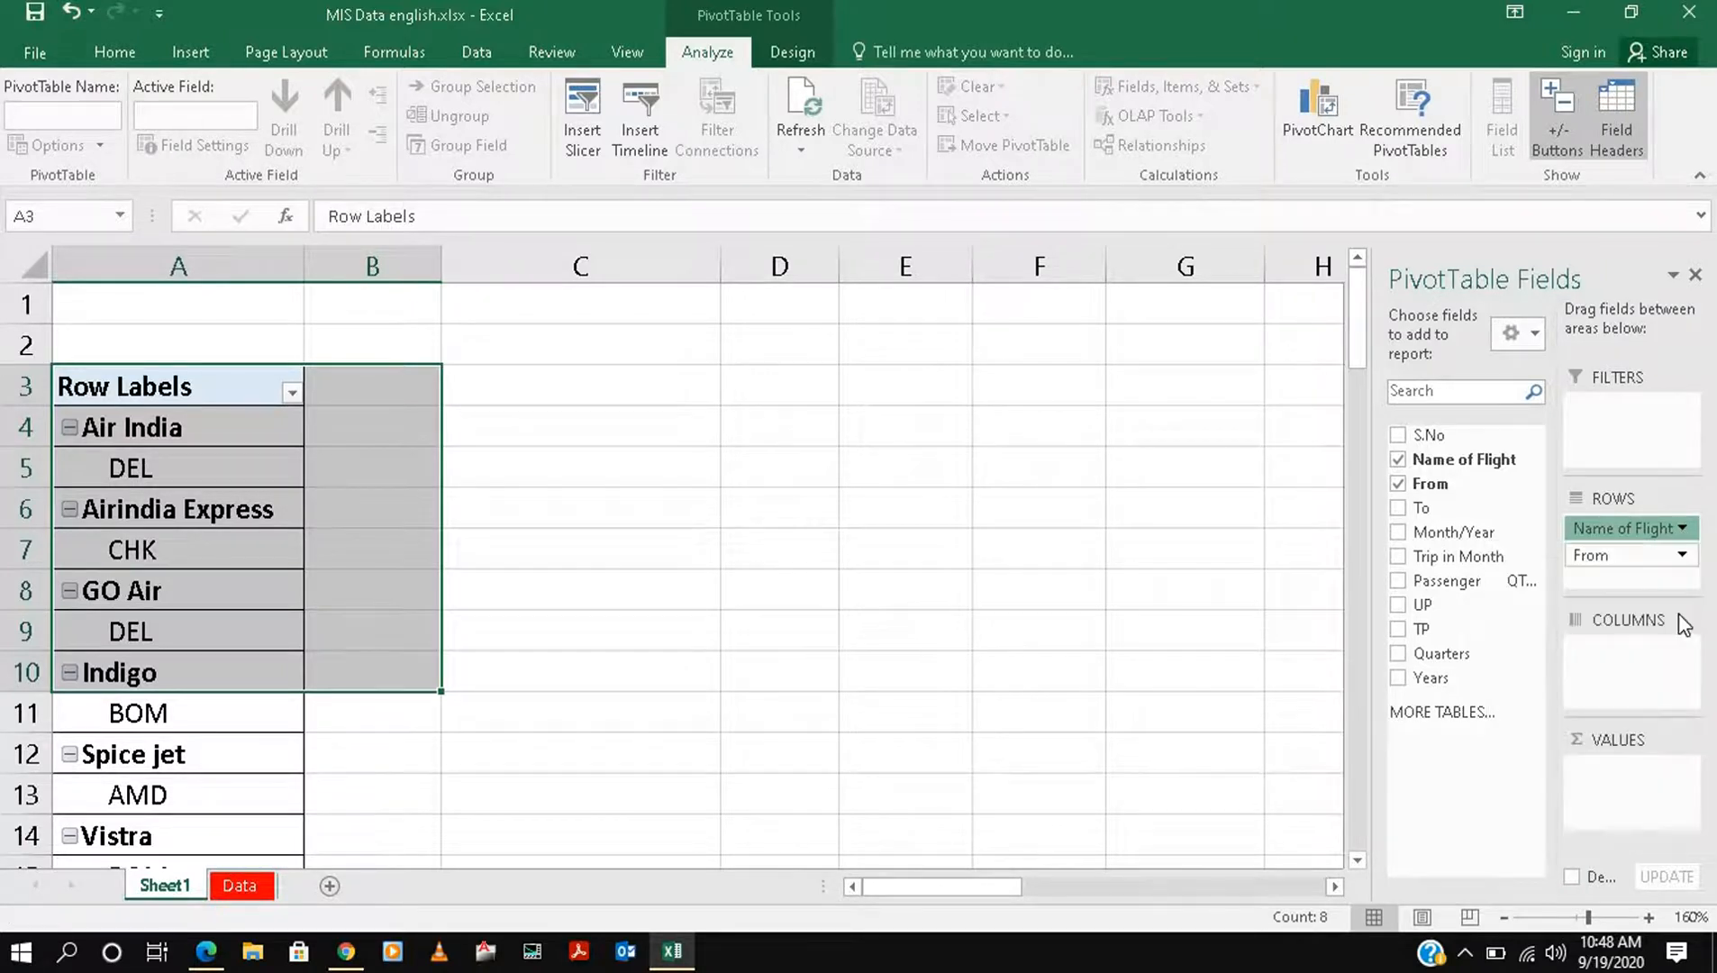
pyautogui.click(1679, 529)
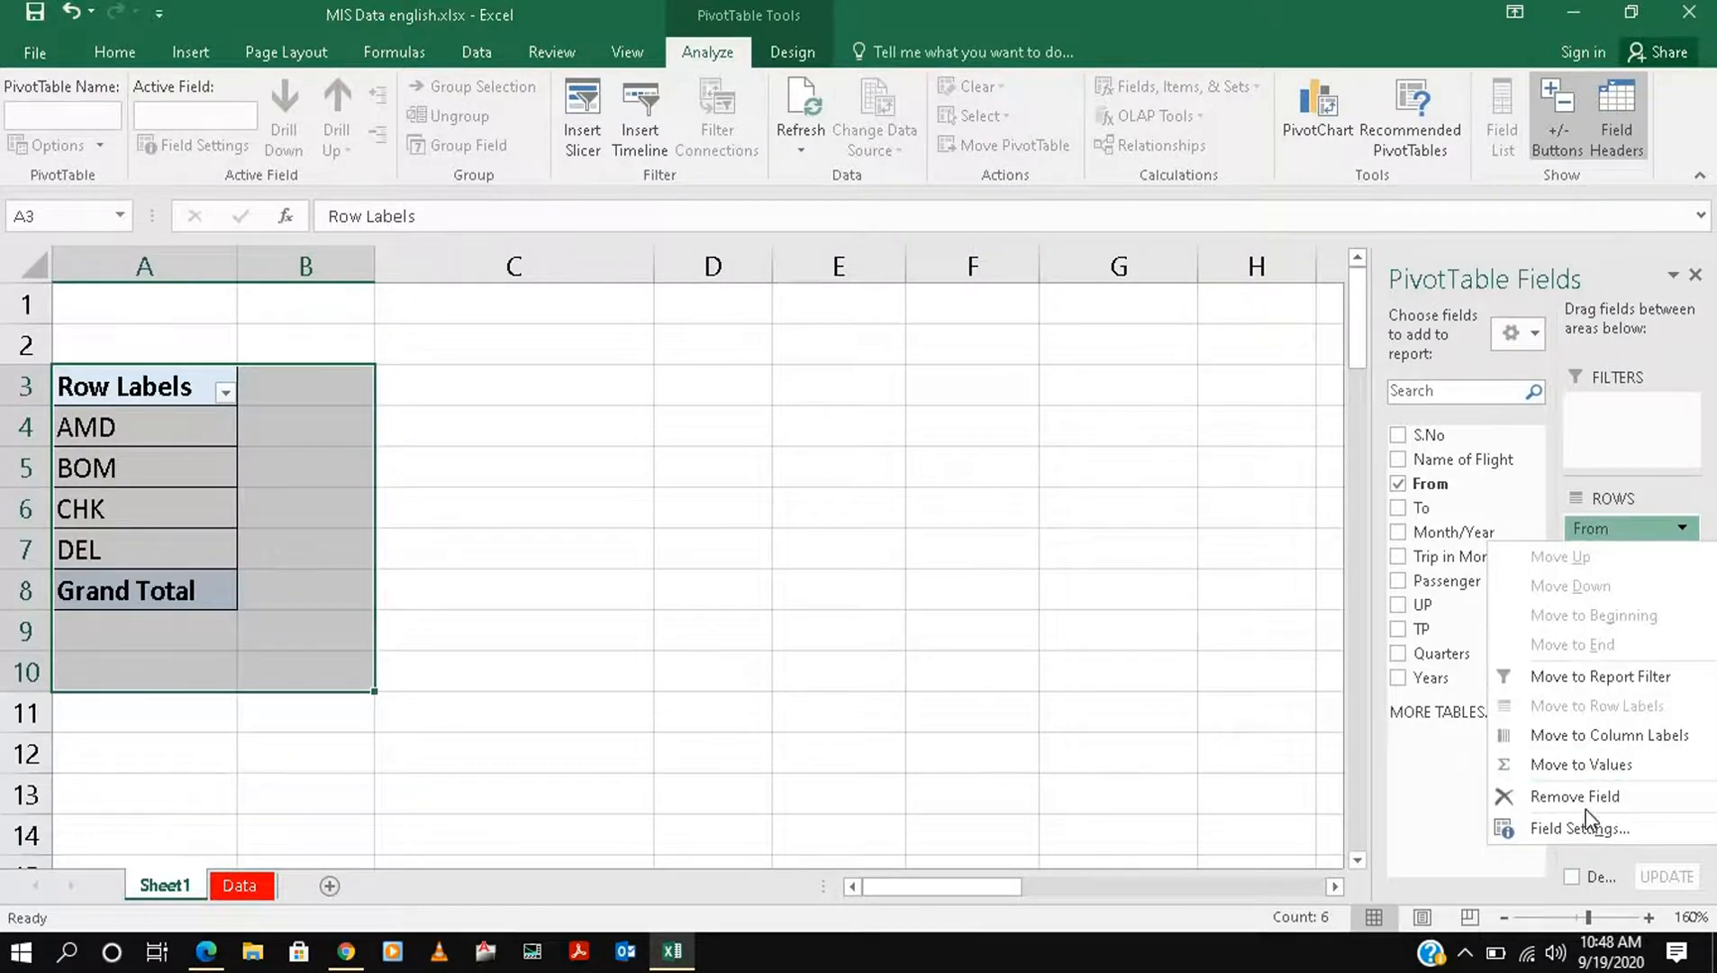
pyautogui.click(1523, 797)
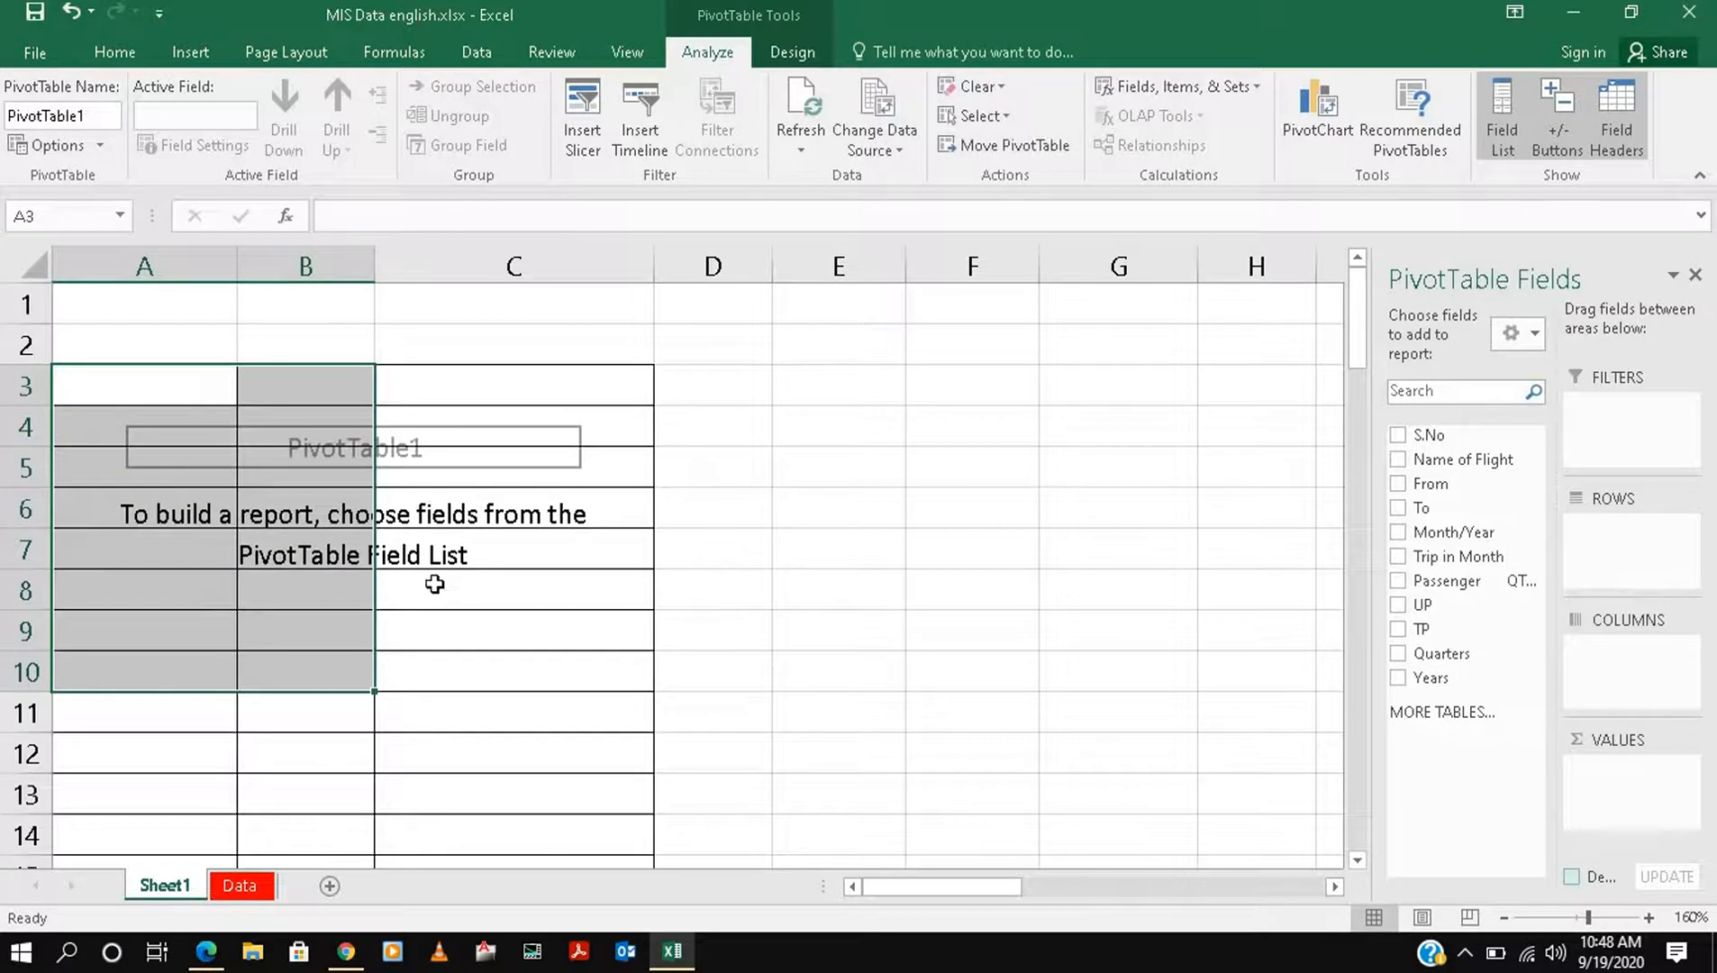
# - Add Name of Flight as rows and Trip in Month as summed values in the empty PivotTable
pyautogui.click(532, 390)
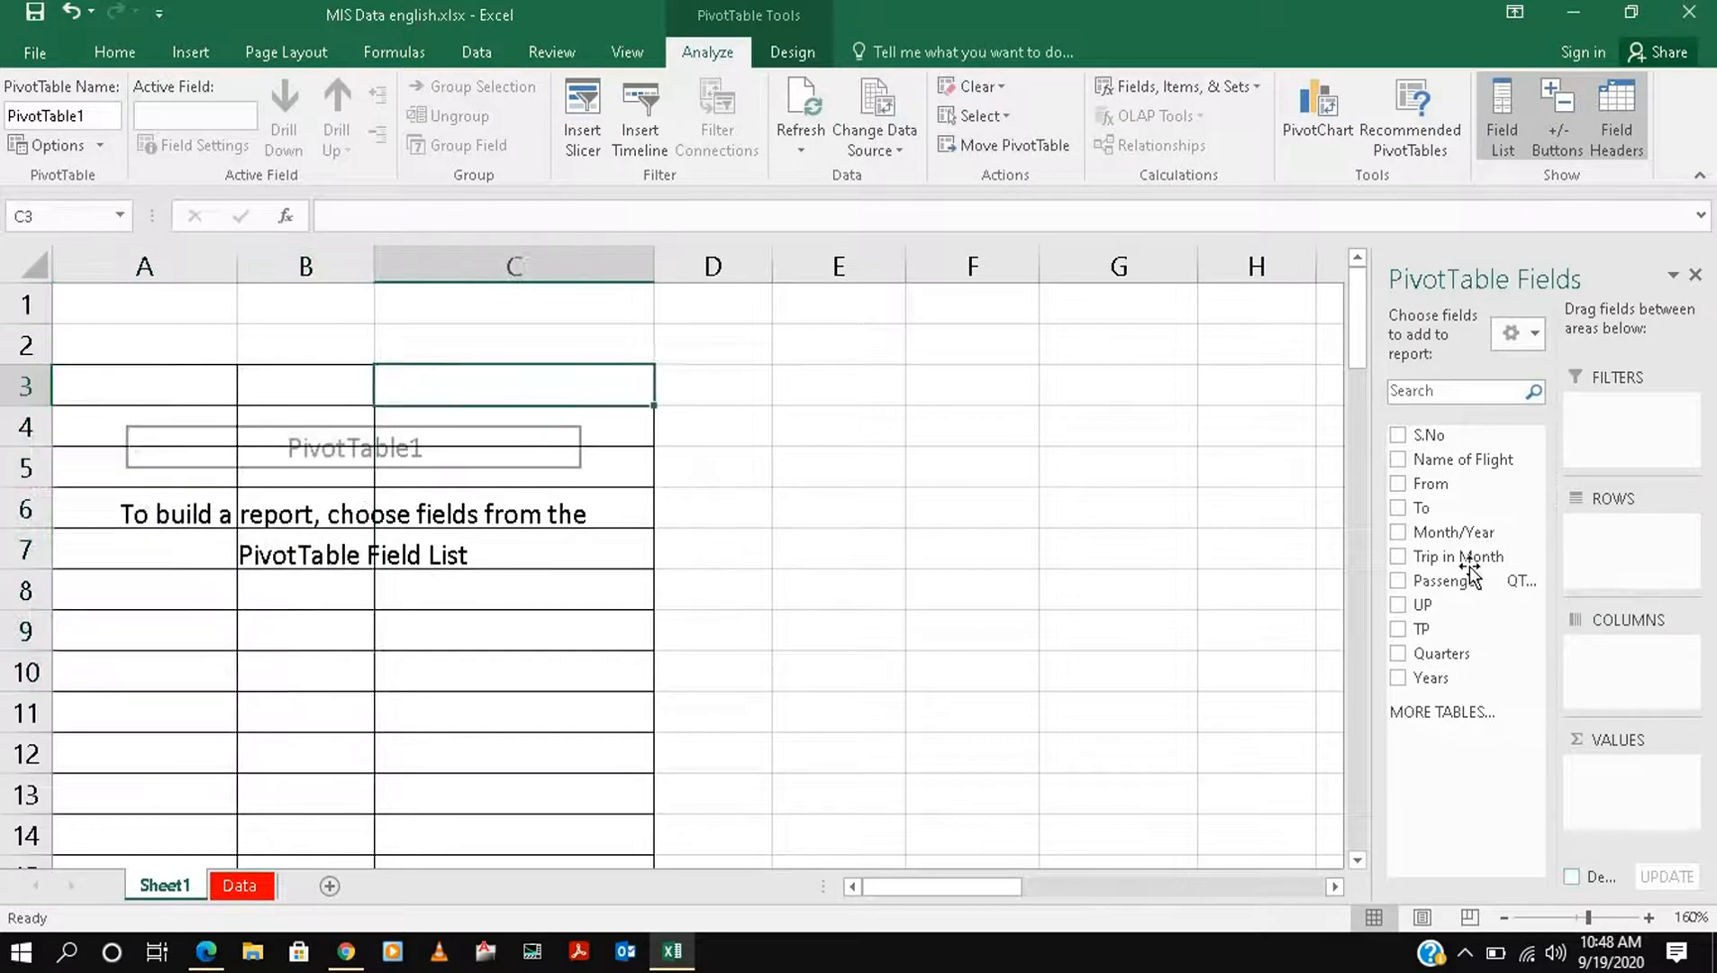
pyautogui.click(1398, 461)
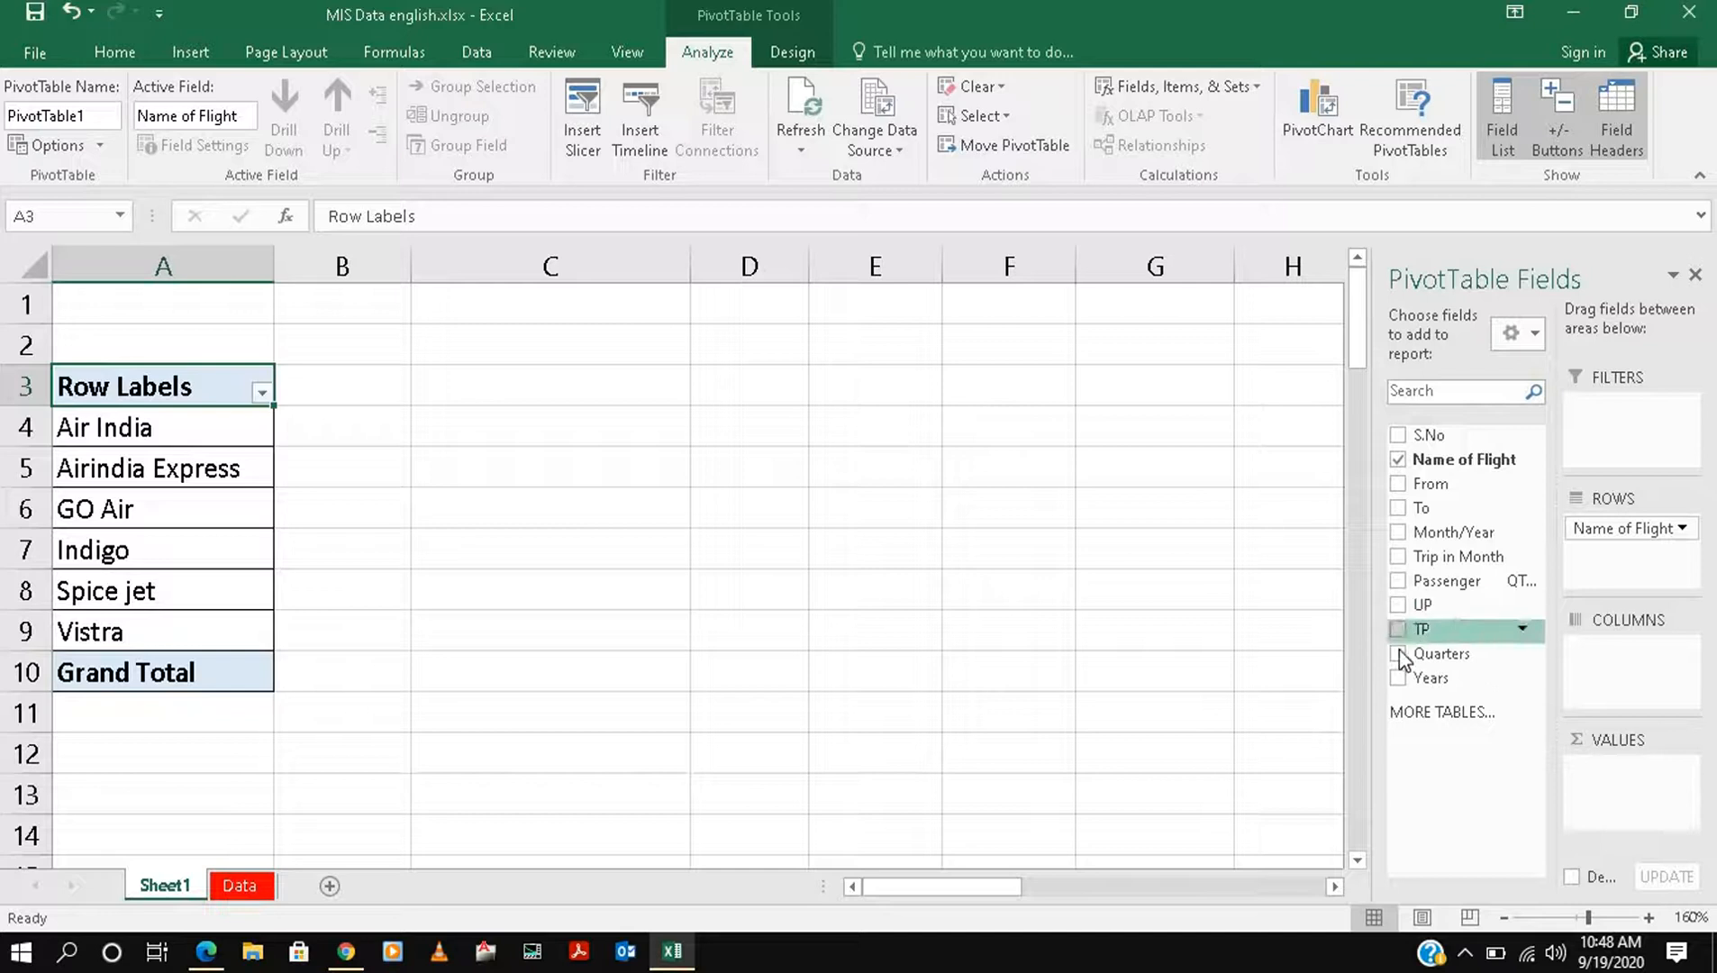
pyautogui.click(1400, 555)
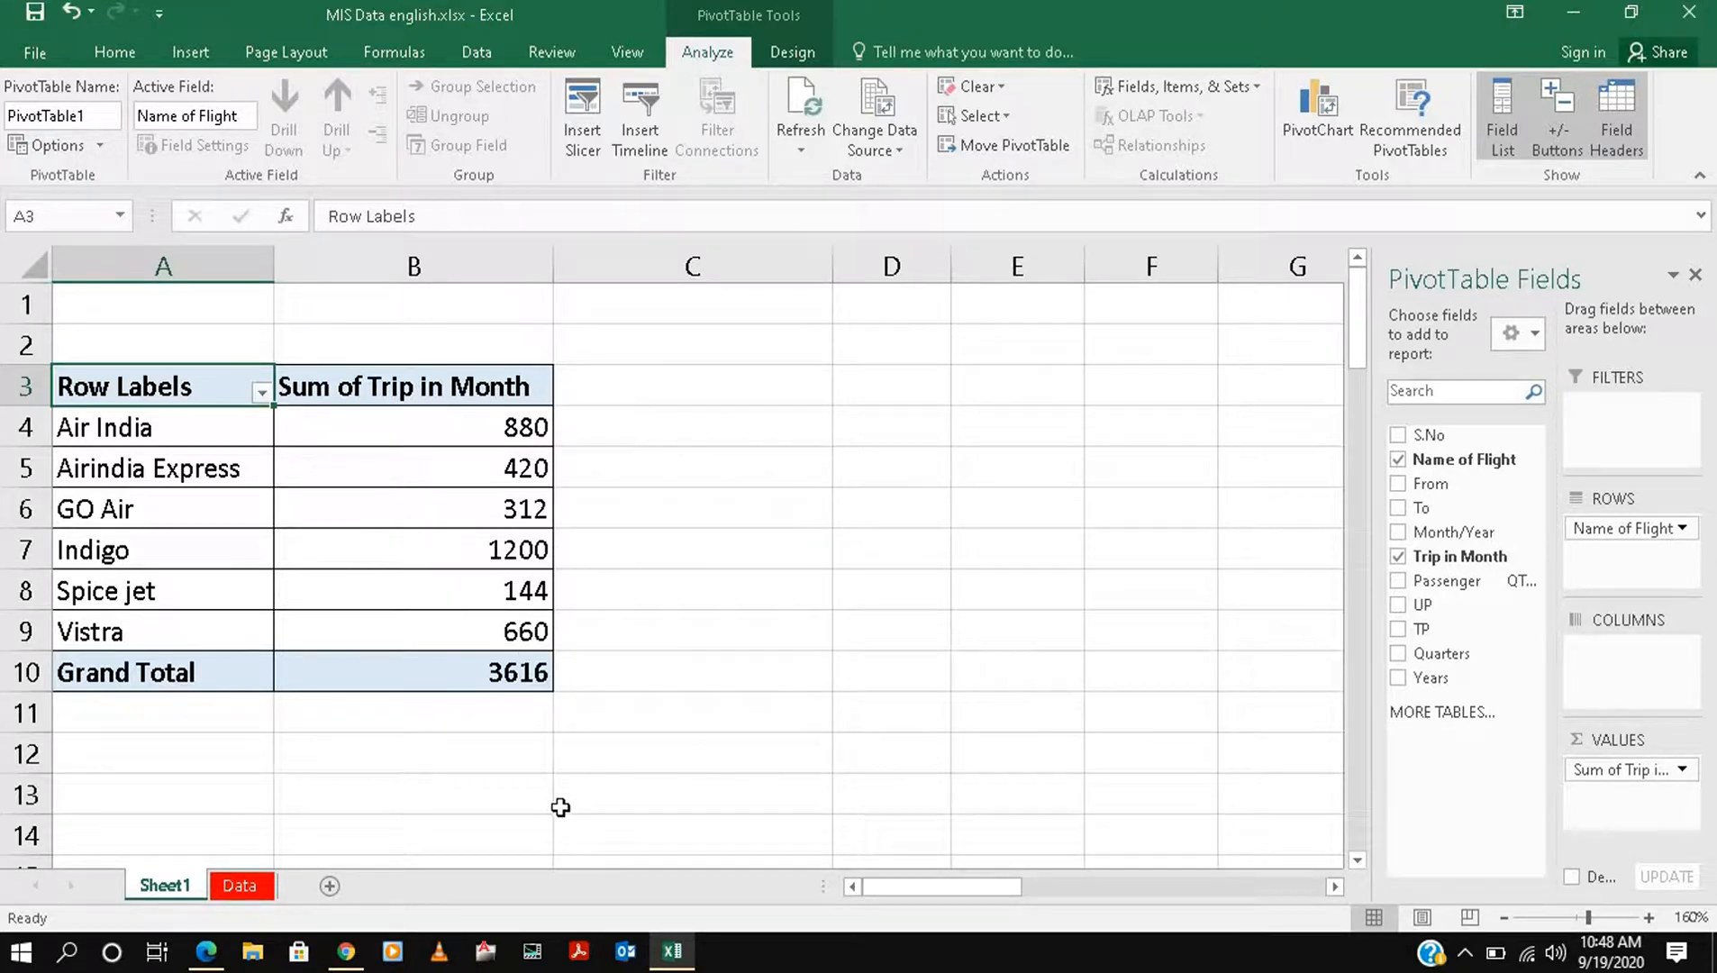
# - Look through all the flight records on the Data sheet and return to the PivotTable on Sheet1
pyautogui.click(268, 886)
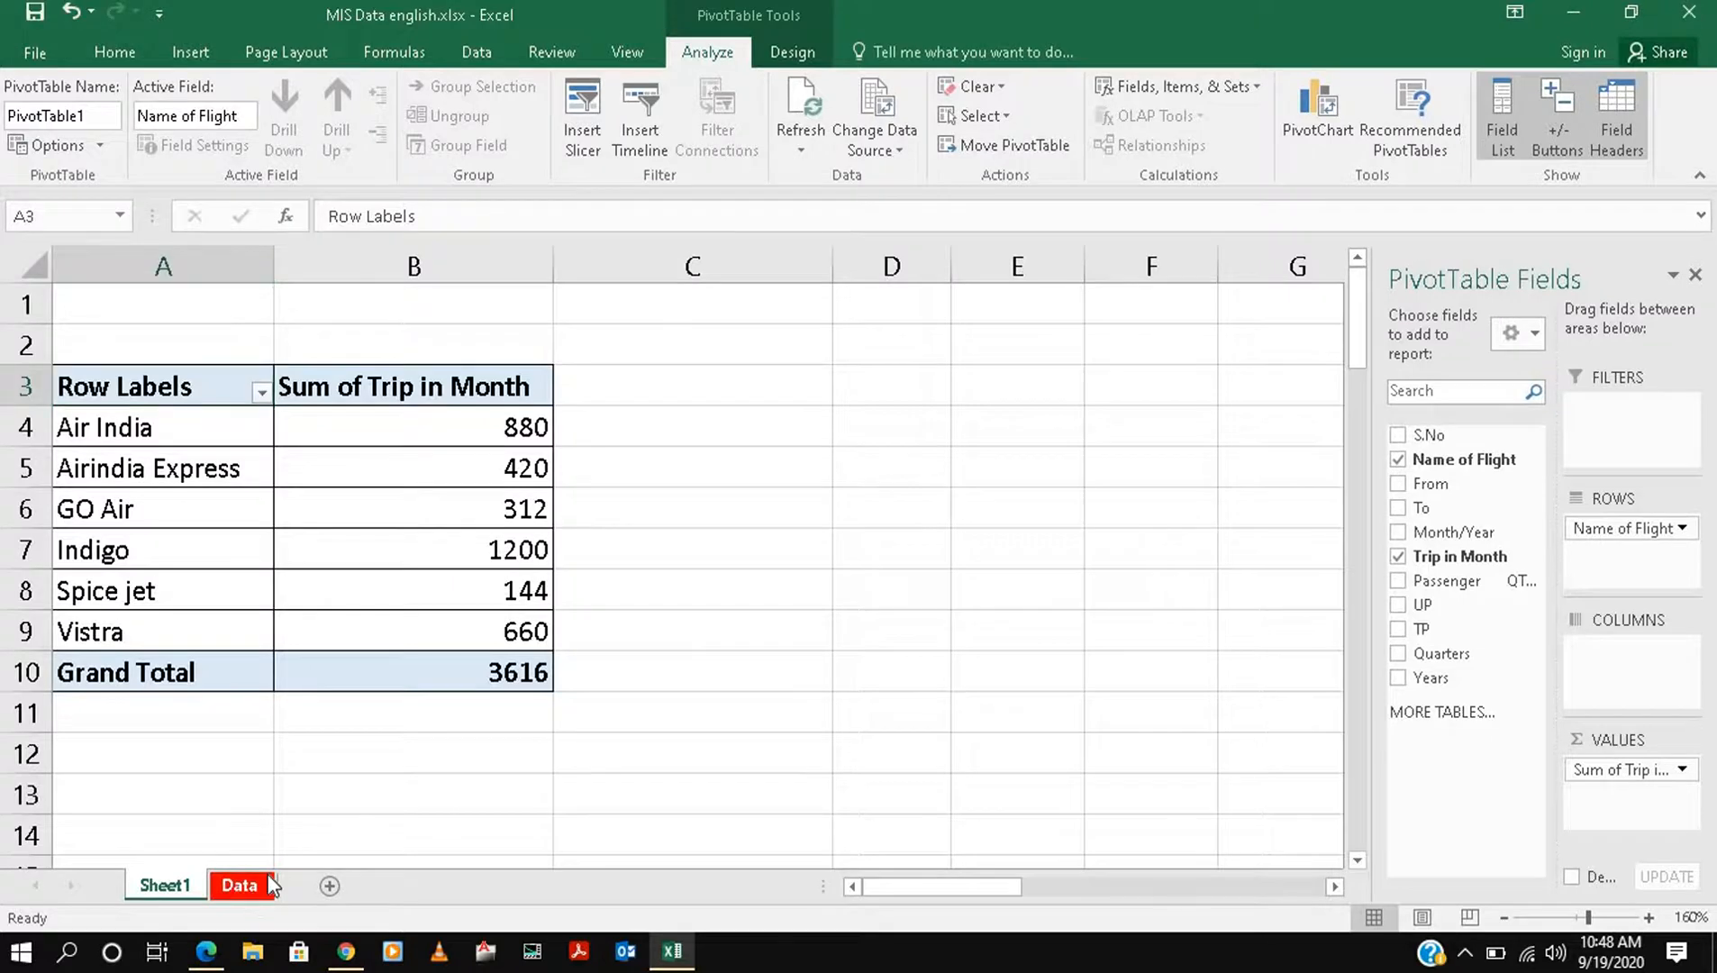
pyautogui.scroll(-9, 638, 685)
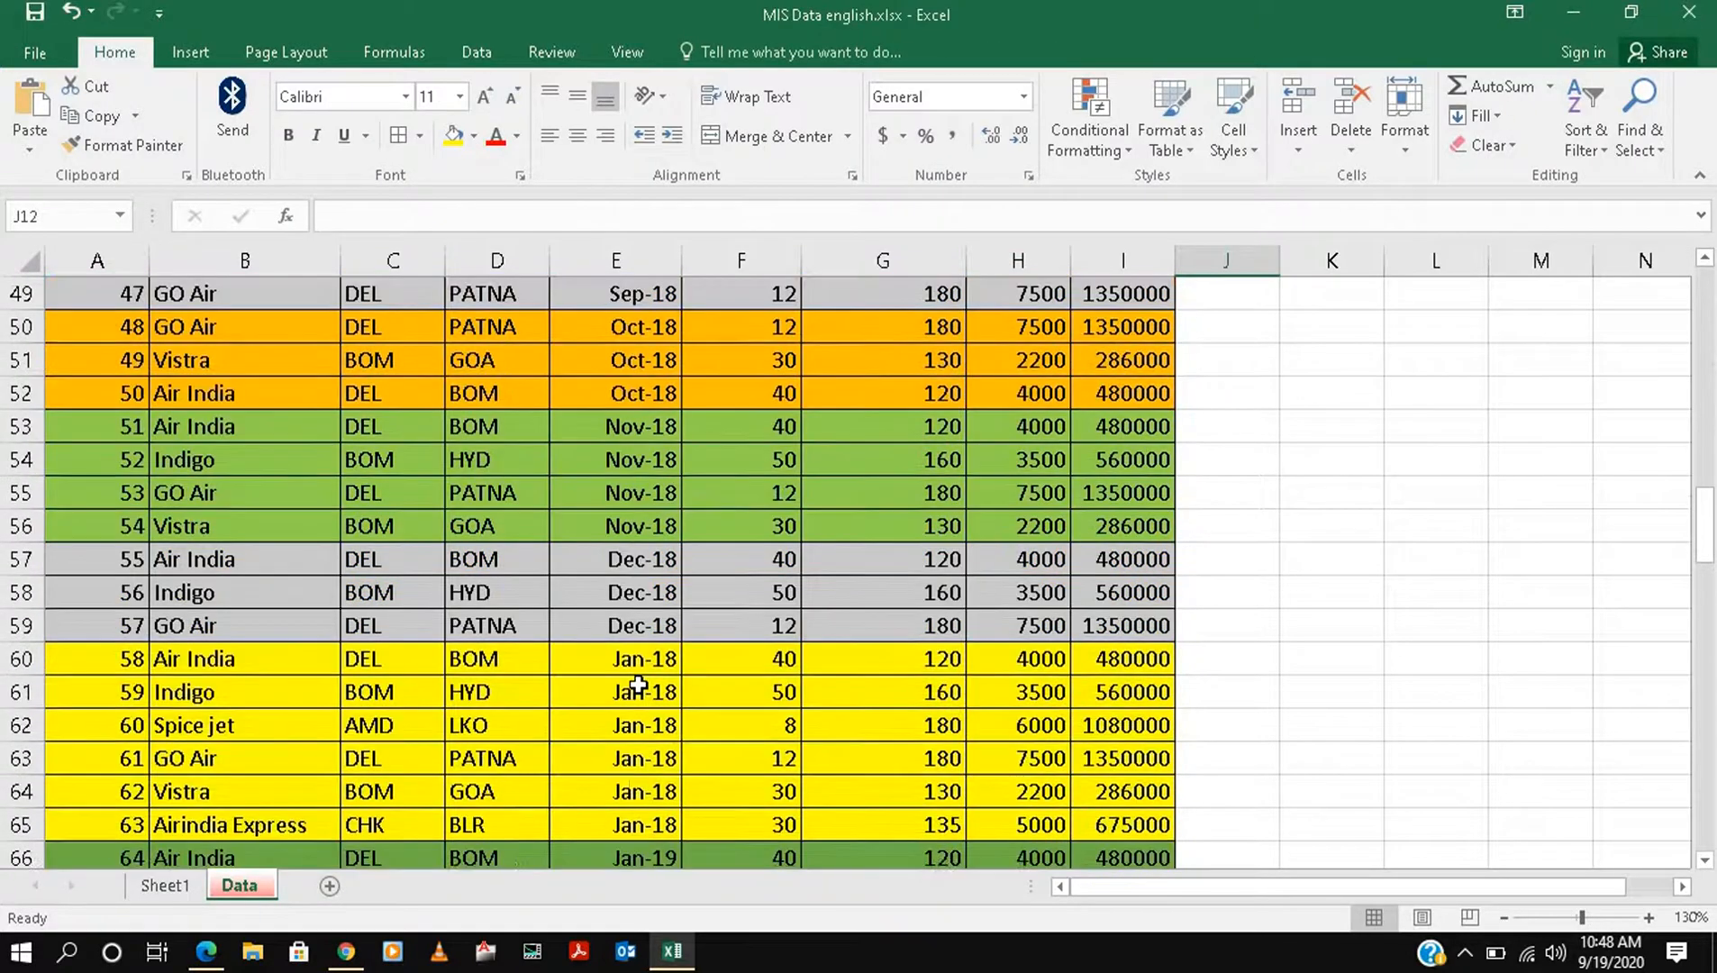
pyautogui.scroll(-11, 638, 685)
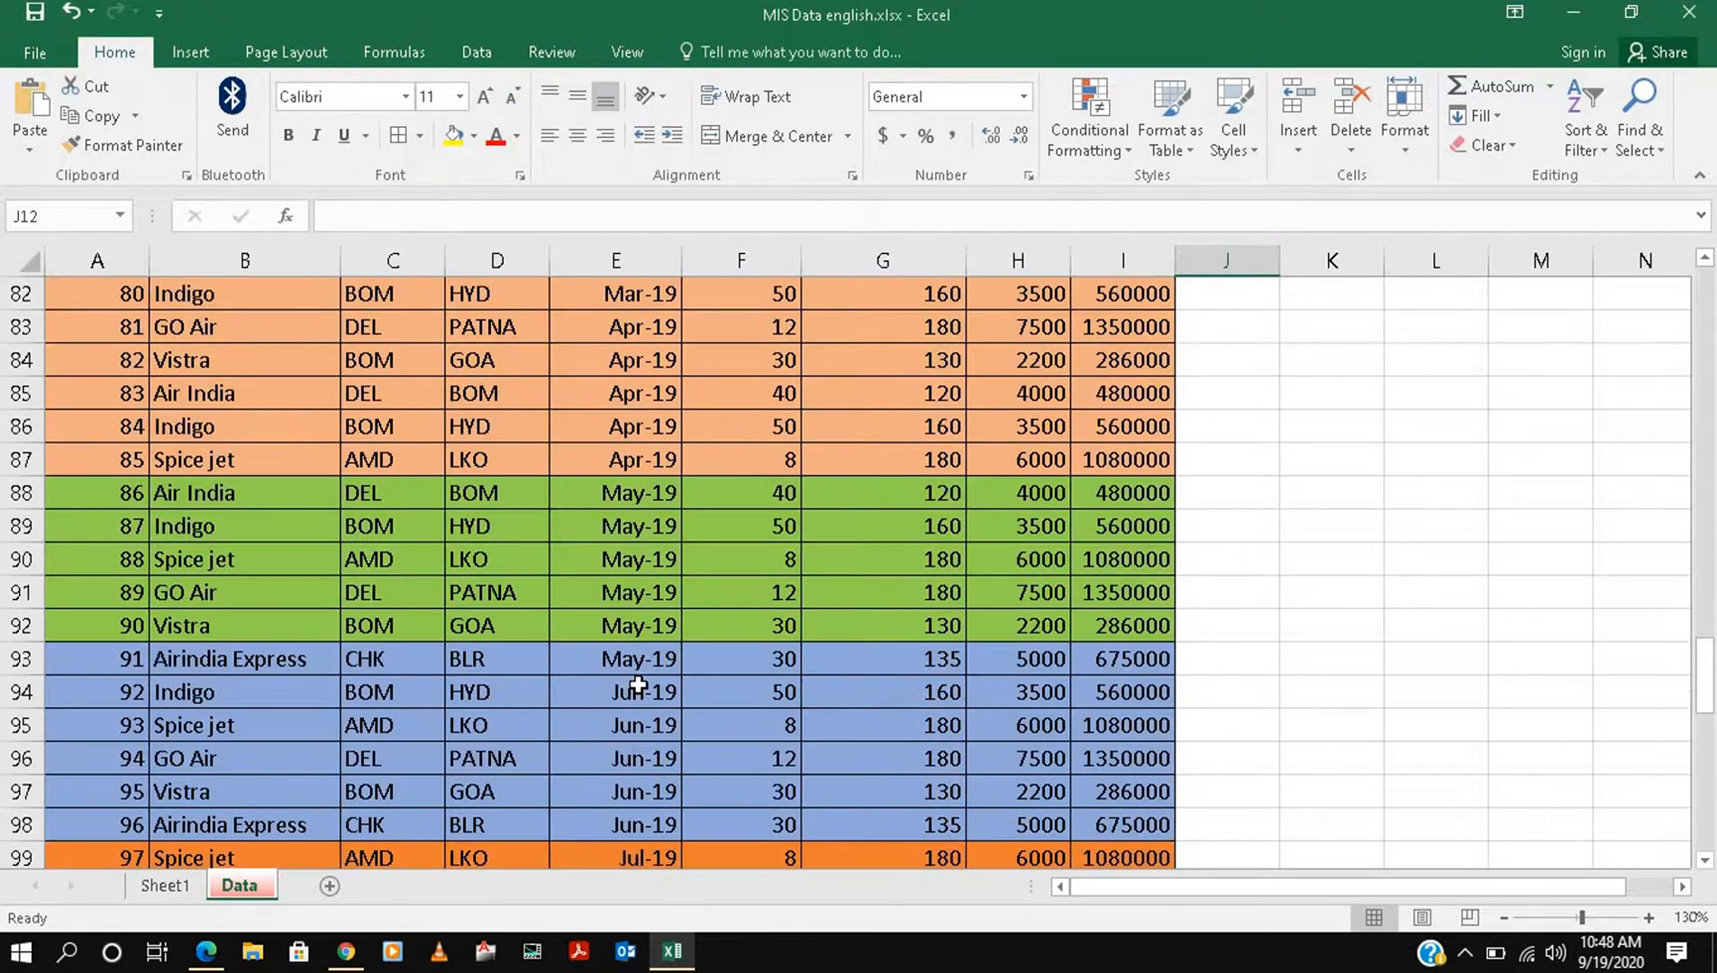
pyautogui.scroll(-14, 637, 685)
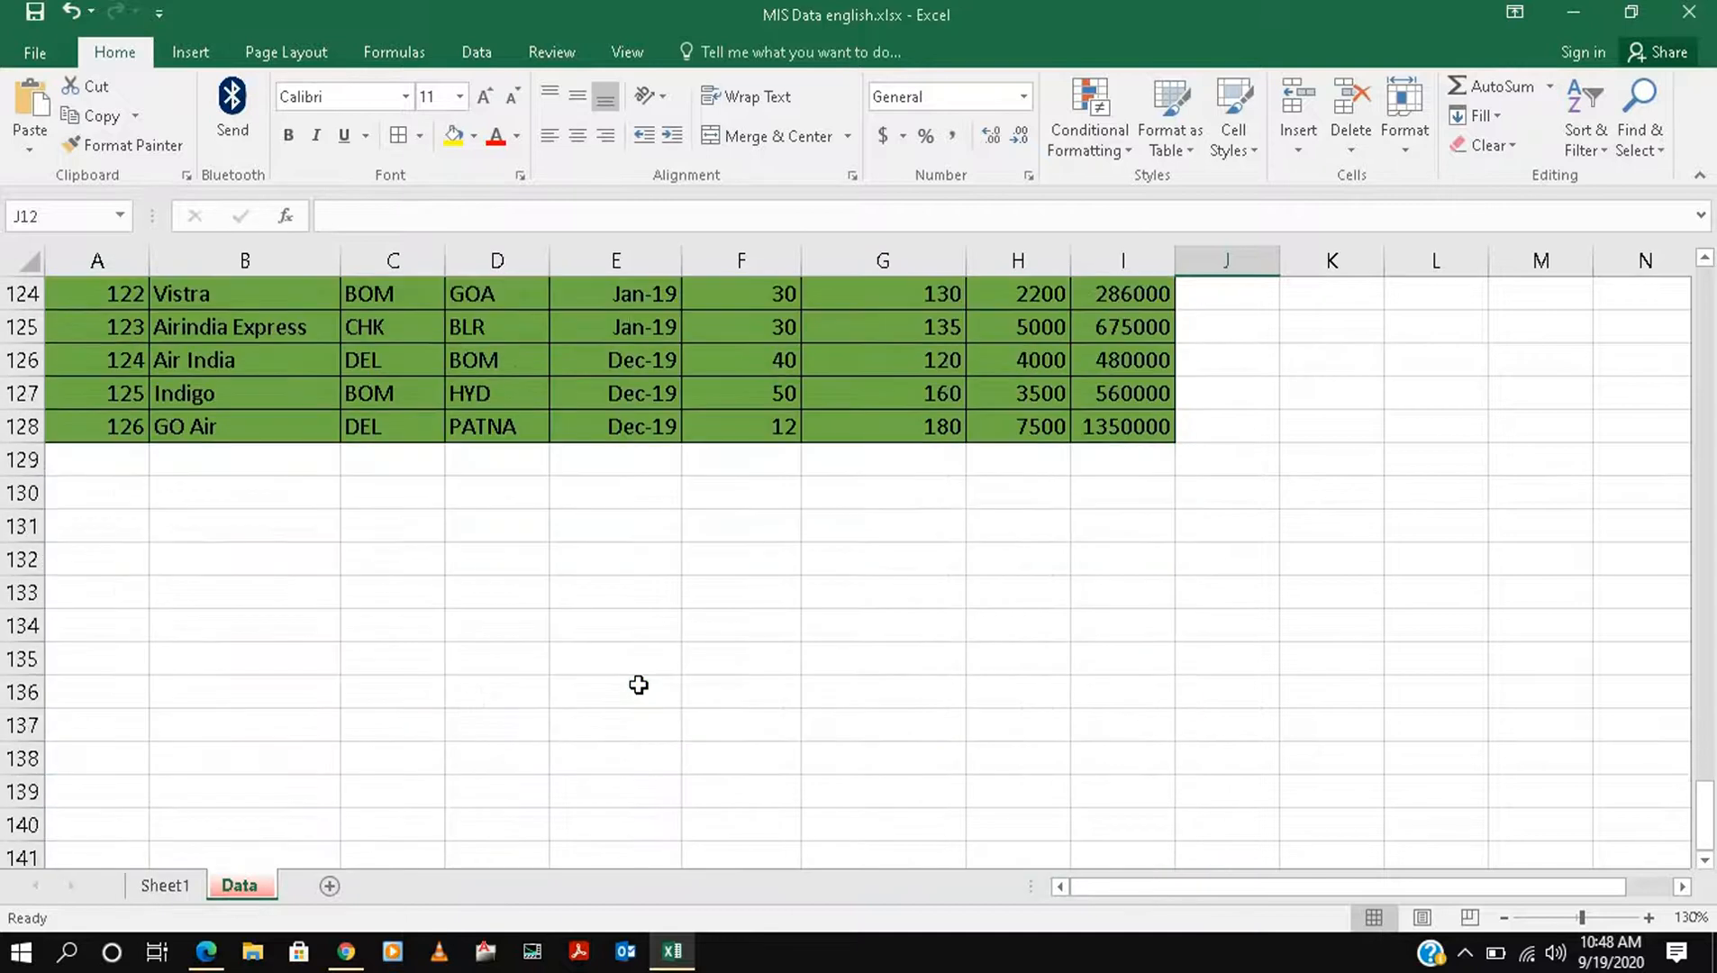
pyautogui.scroll(20, 638, 685)
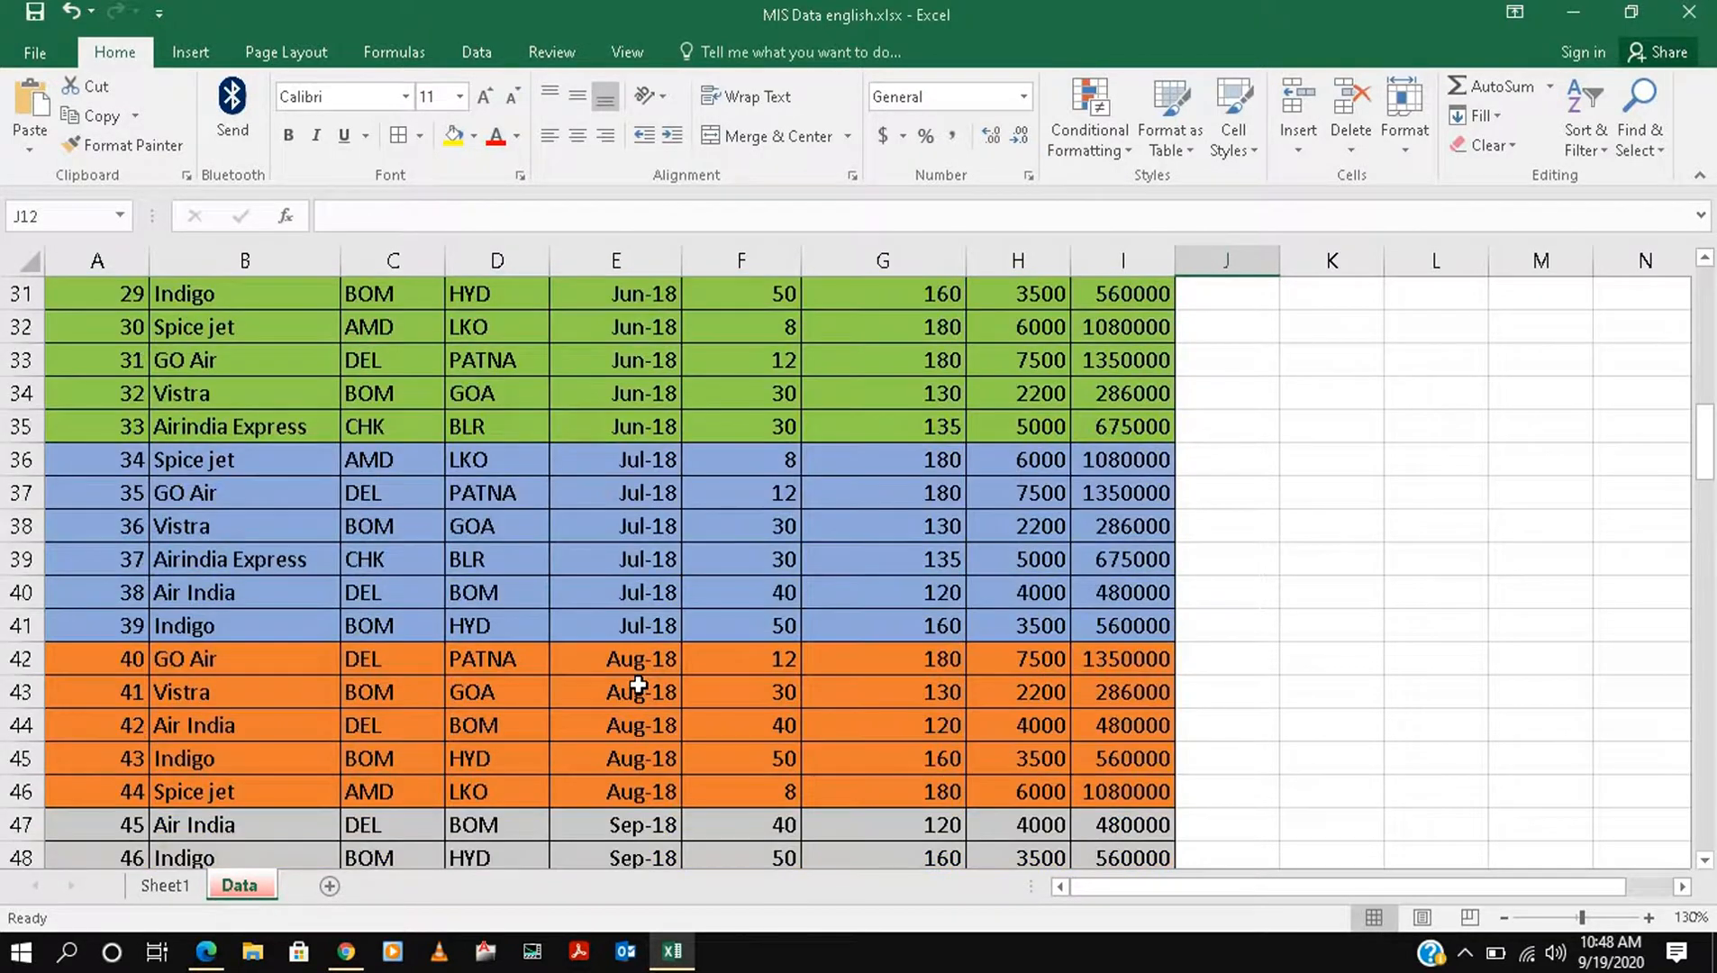
pyautogui.scroll(10, 638, 685)
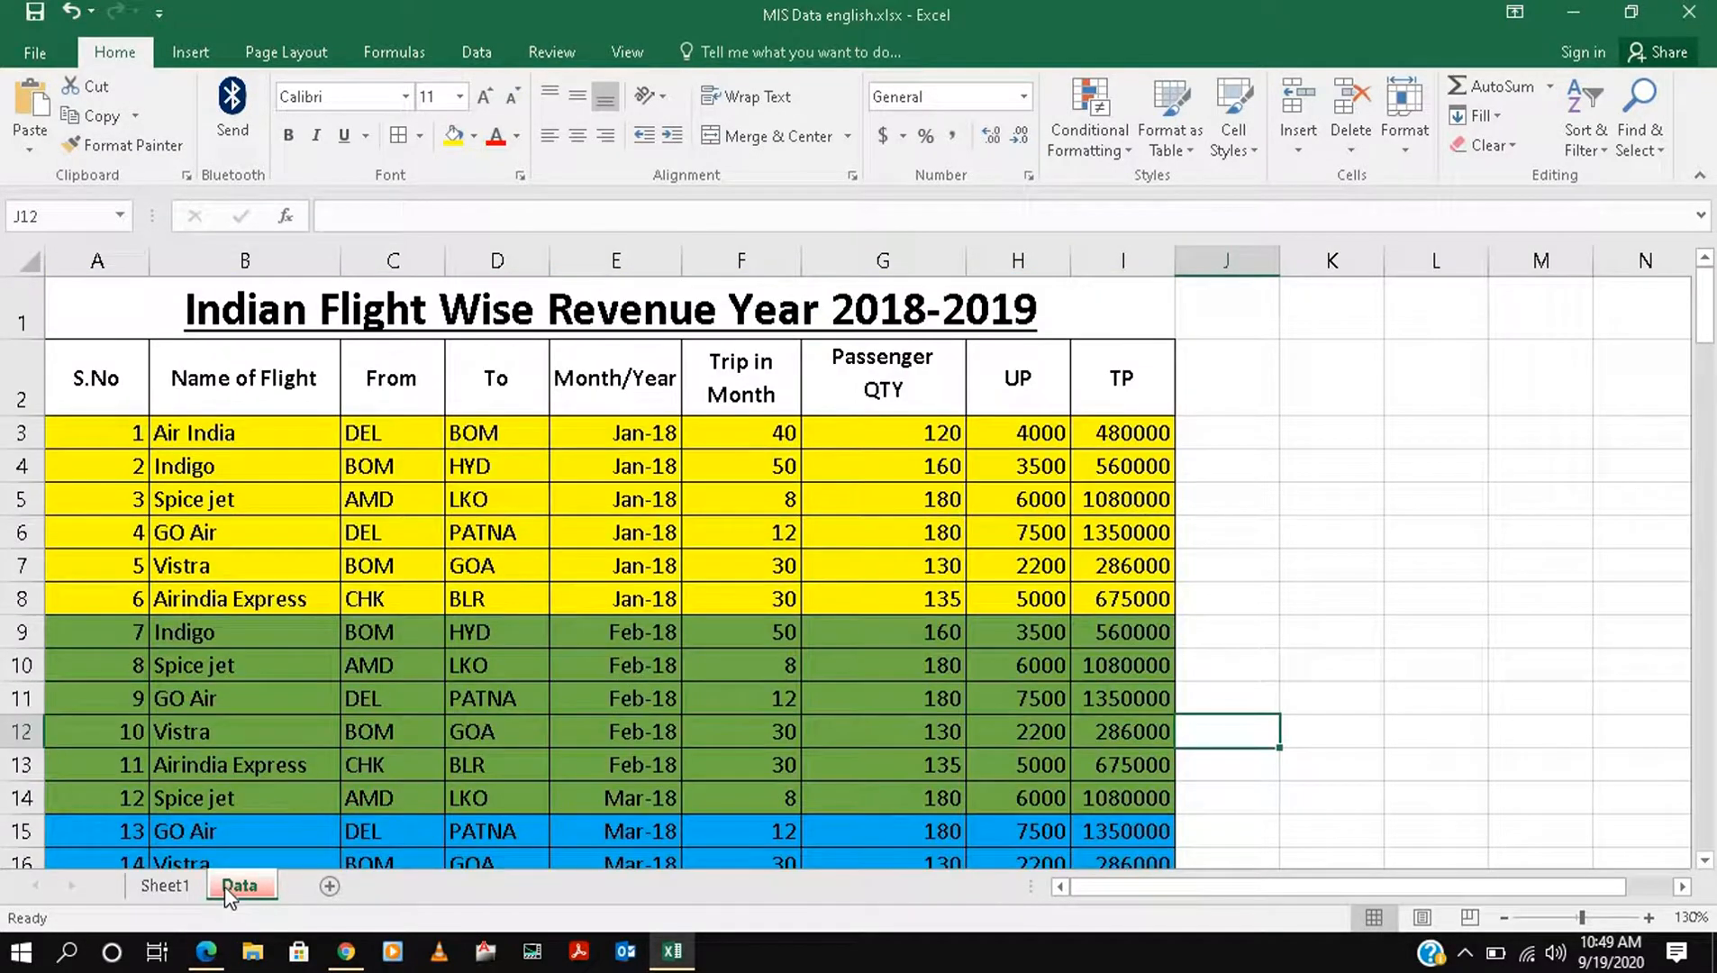
pyautogui.click(190, 885)
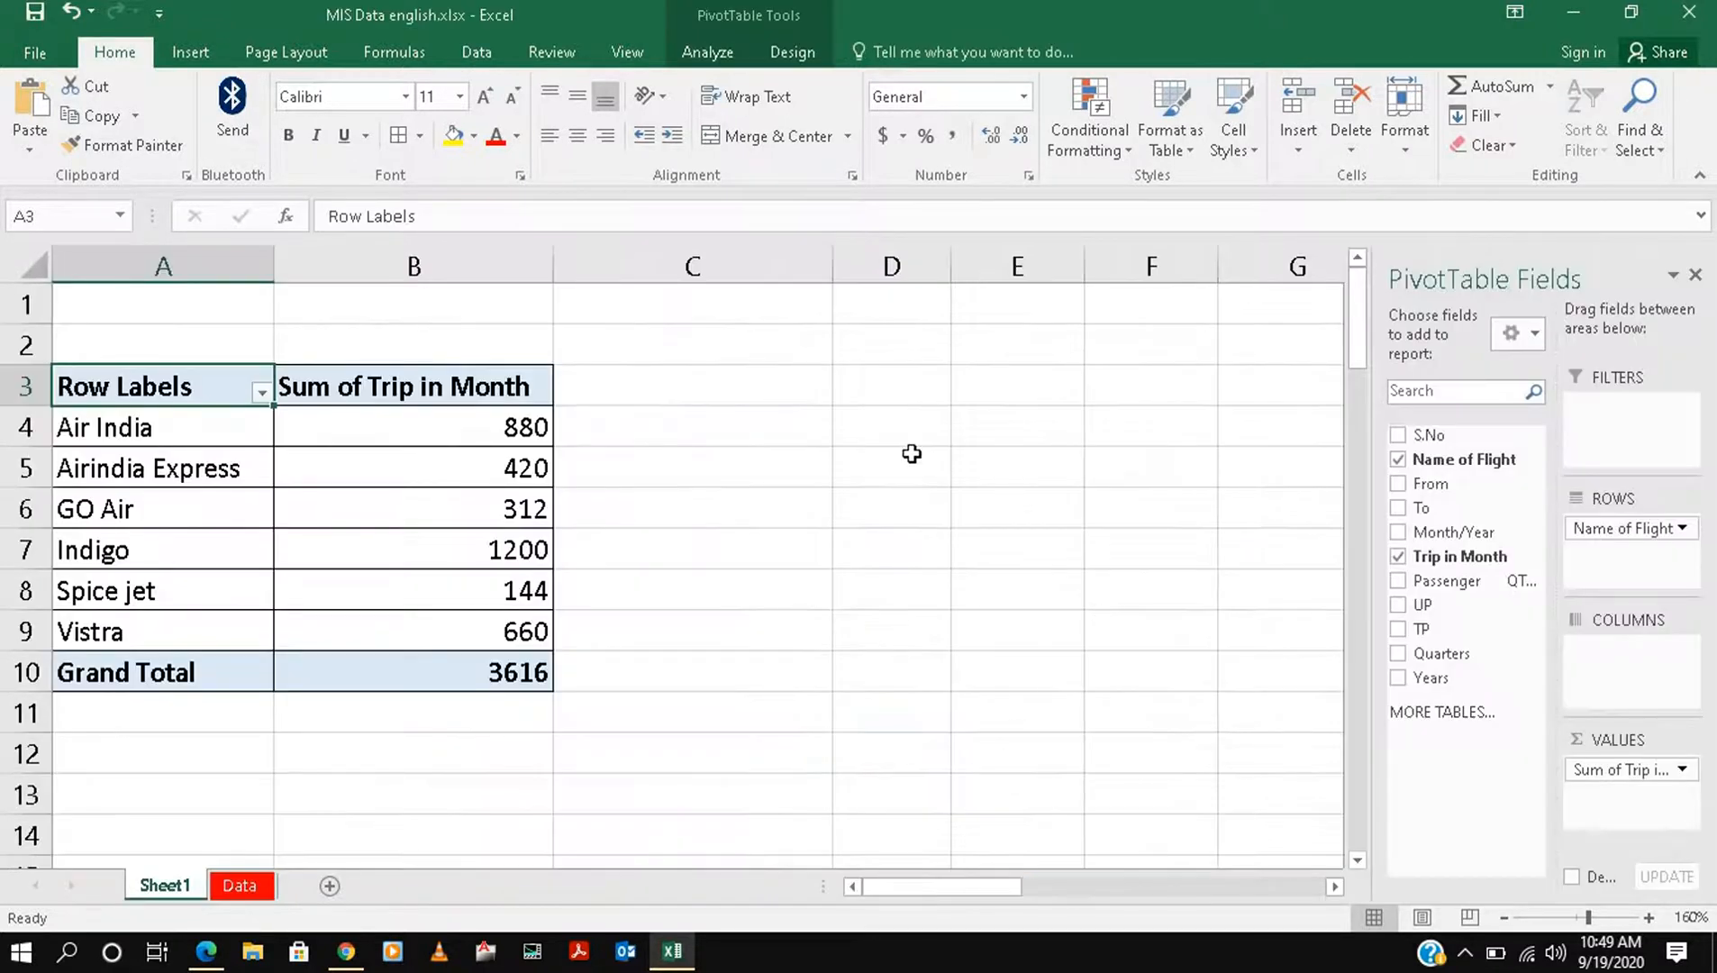